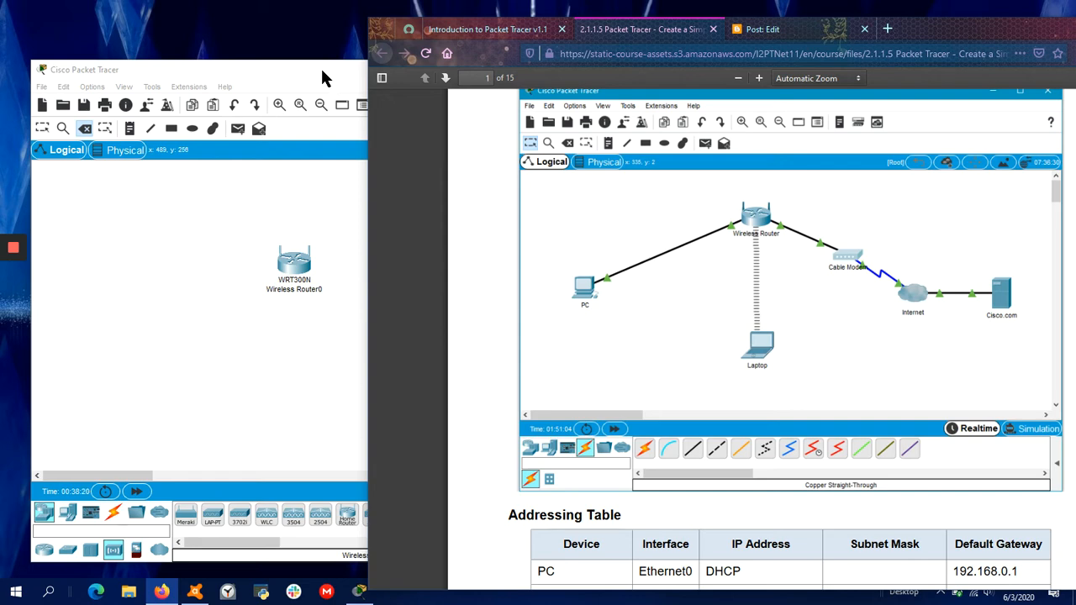
Step: Add a PC-PT to the lower left of the wireless router and a Laptop-PT directly below the router
left_click(324, 77)
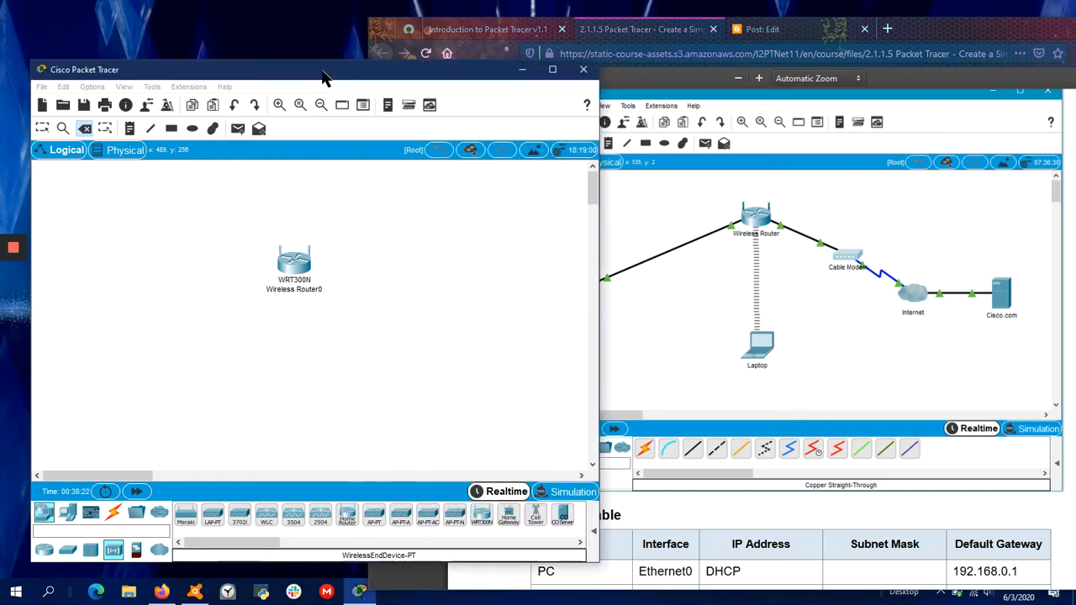
mouse_move(406, 79)
left_mouse_down()
mouse_move(352, 87)
mouse_move(427, 73)
mouse_move(400, 71)
left_mouse_up()
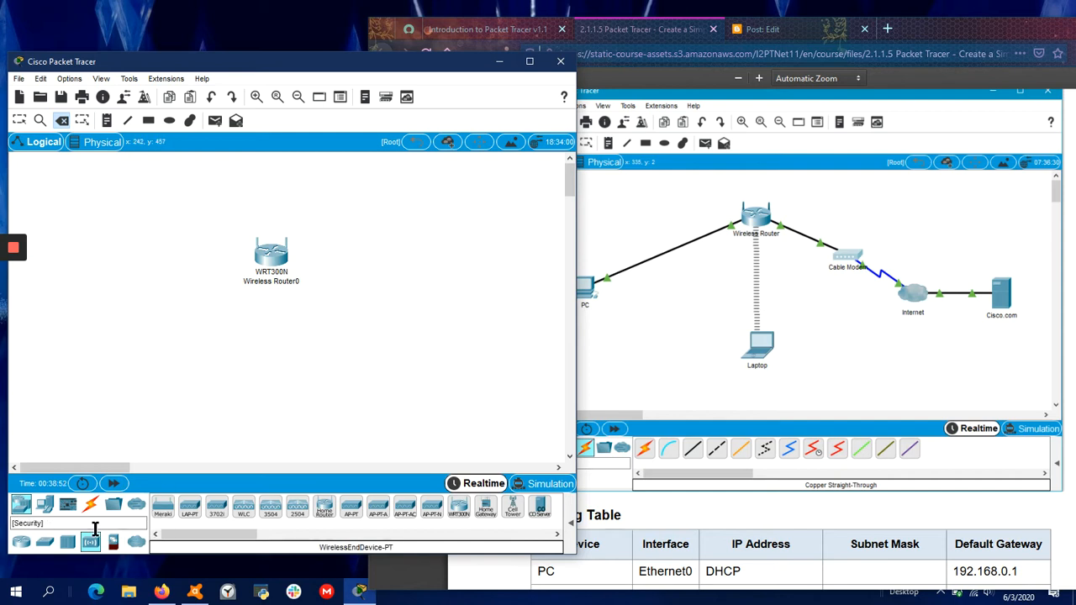
left_click(48, 504)
left_click(161, 505)
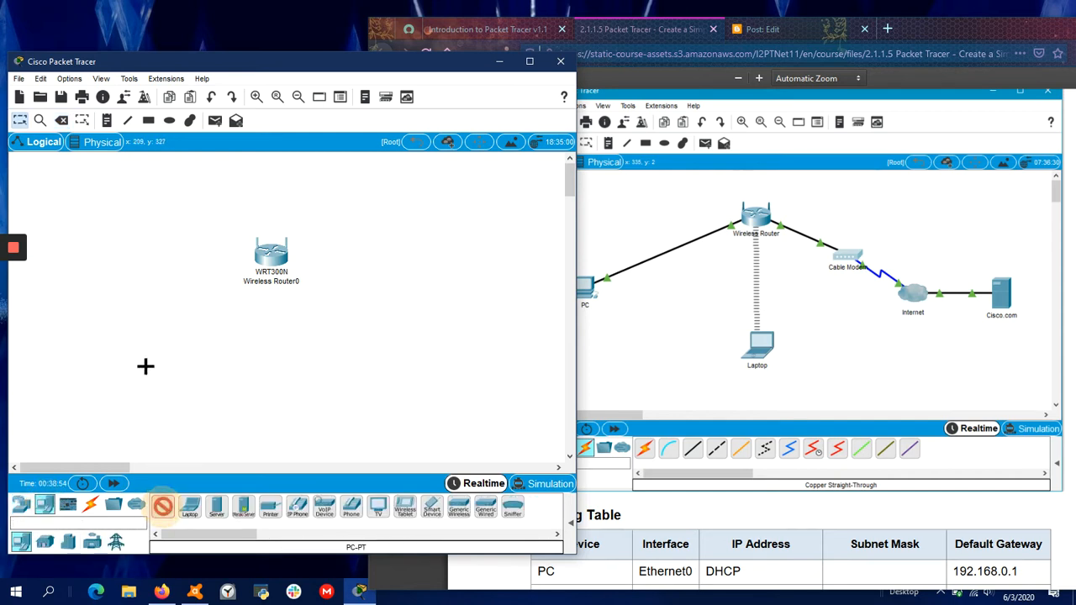
left_click(146, 323)
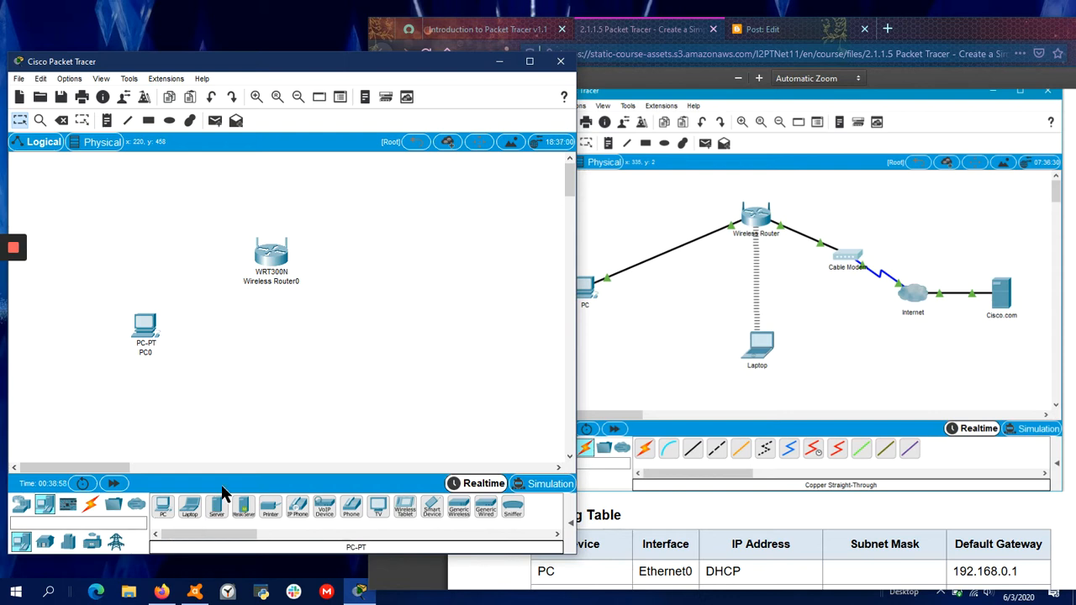
left_click(189, 504)
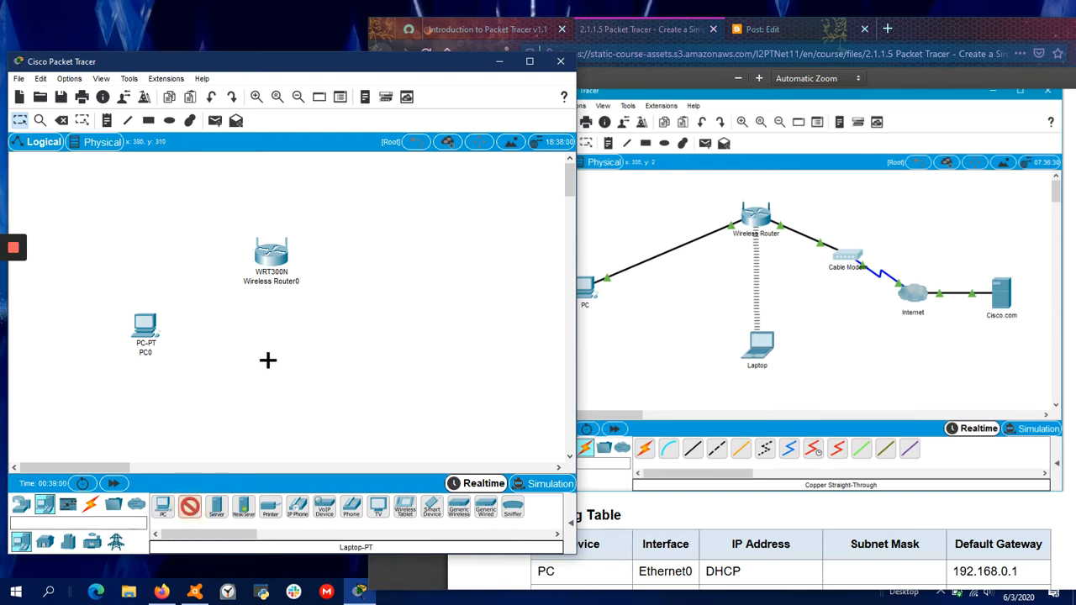
left_click(272, 341)
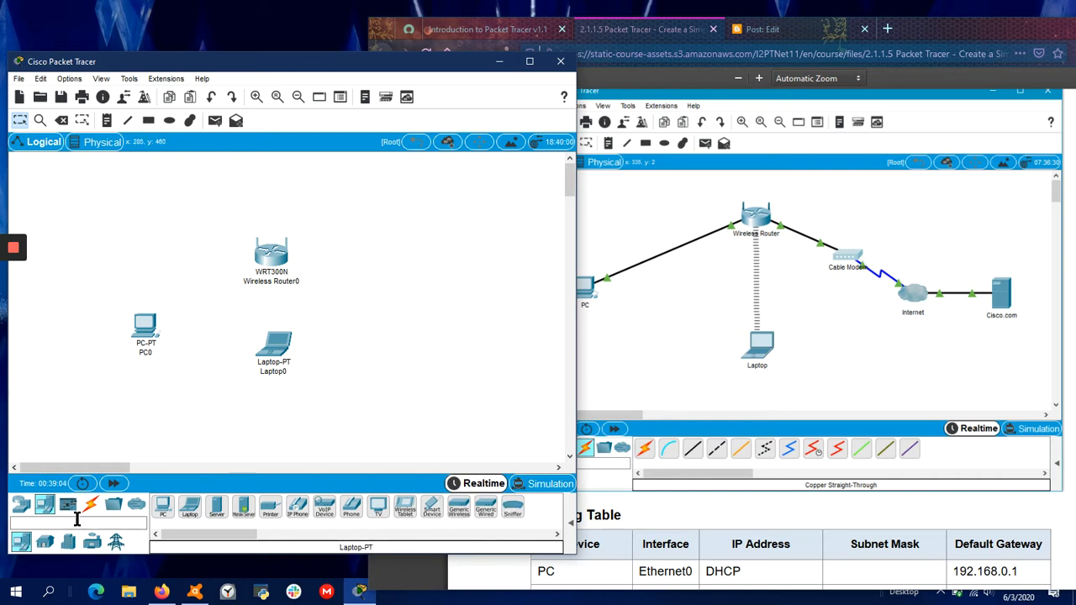
left_click(21, 504)
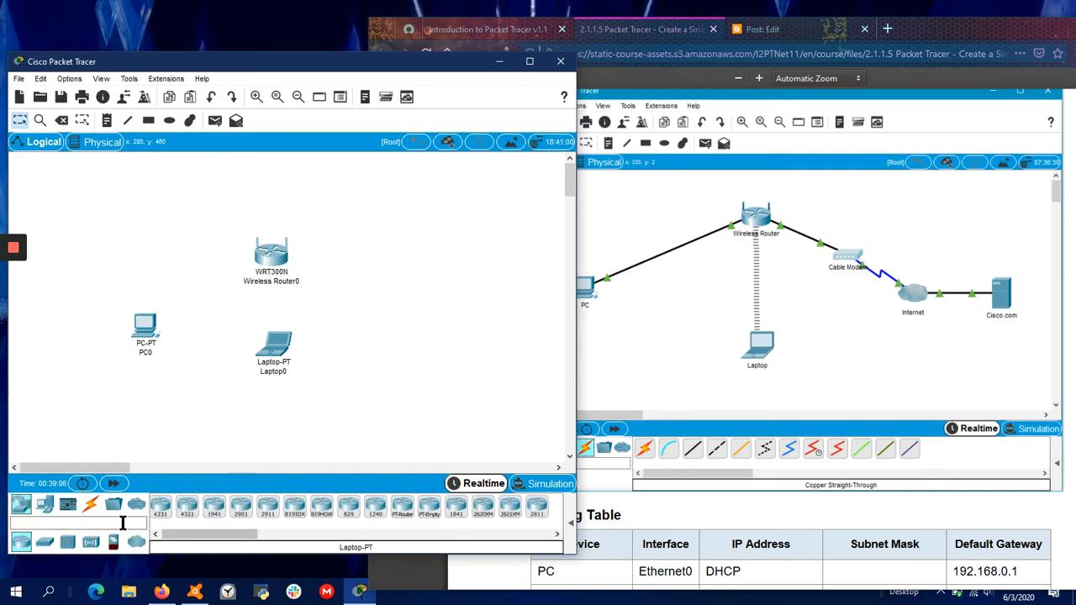
left_click(67, 542)
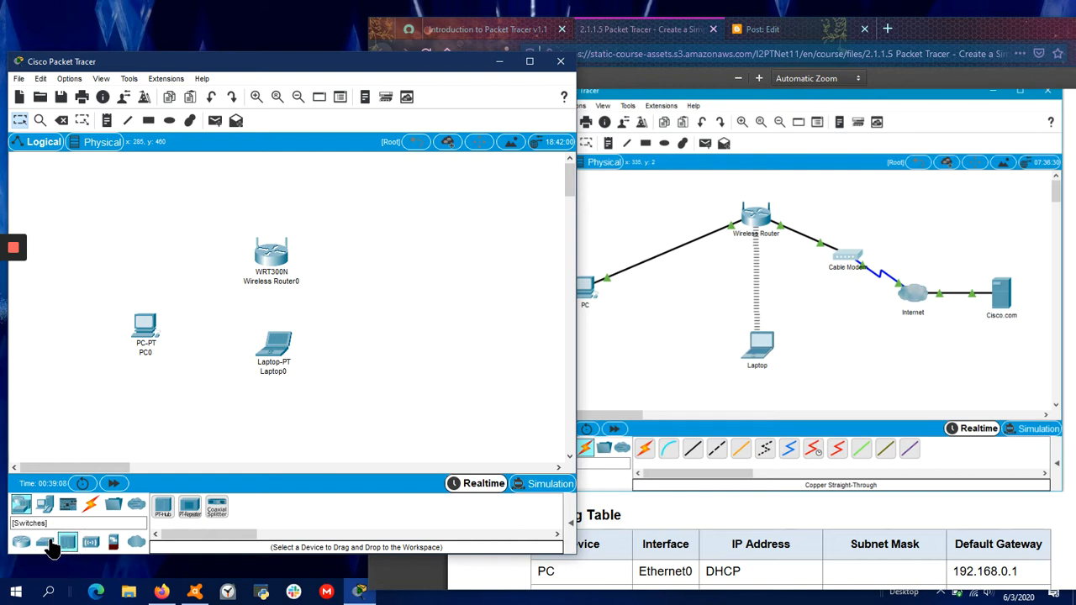
left_click(46, 543)
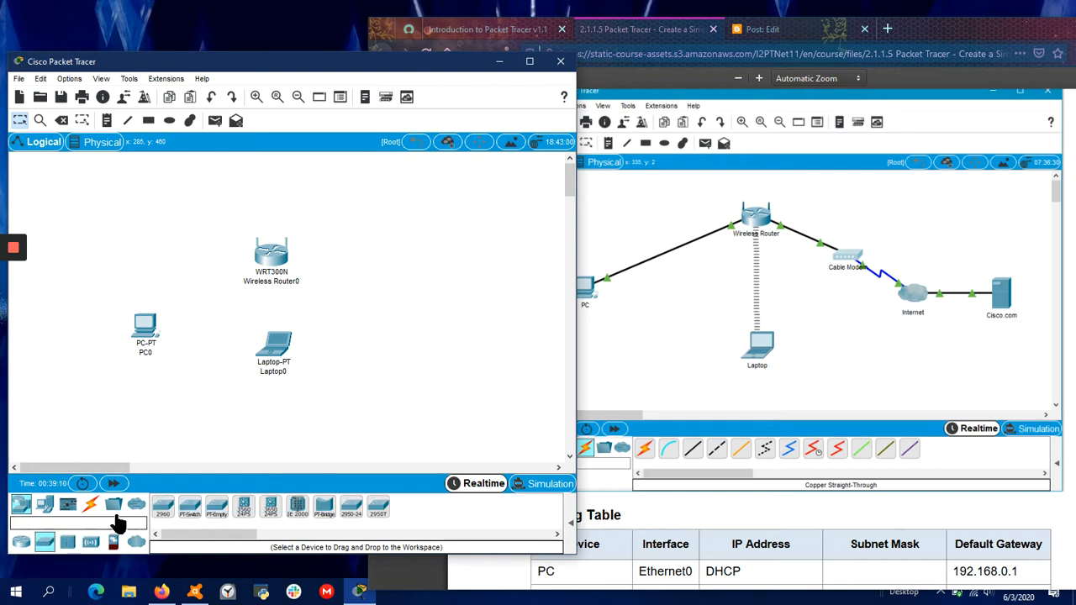
left_click(90, 542)
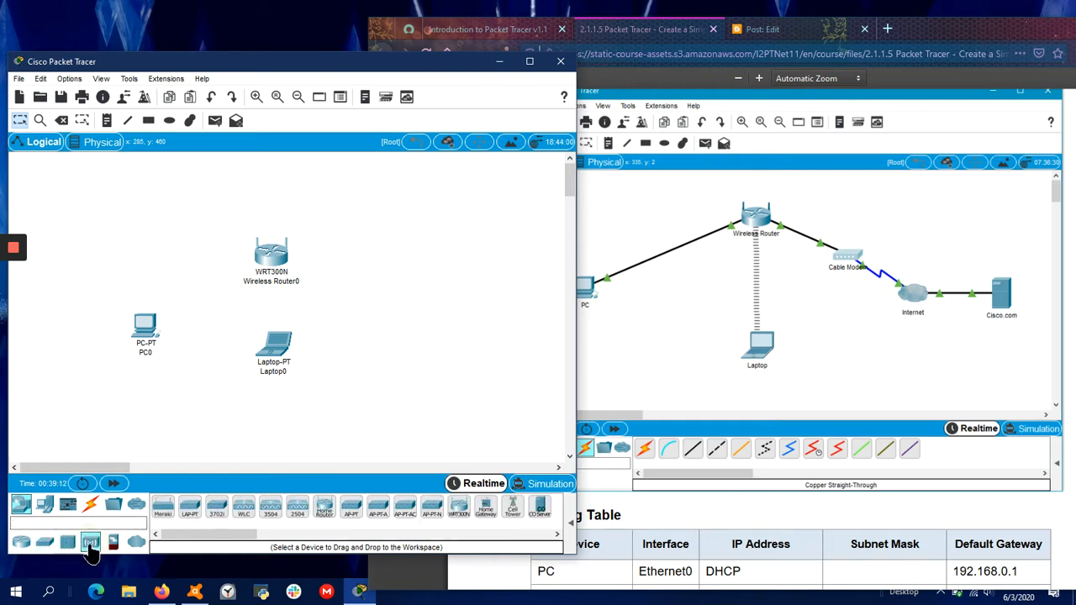
left_click(21, 542)
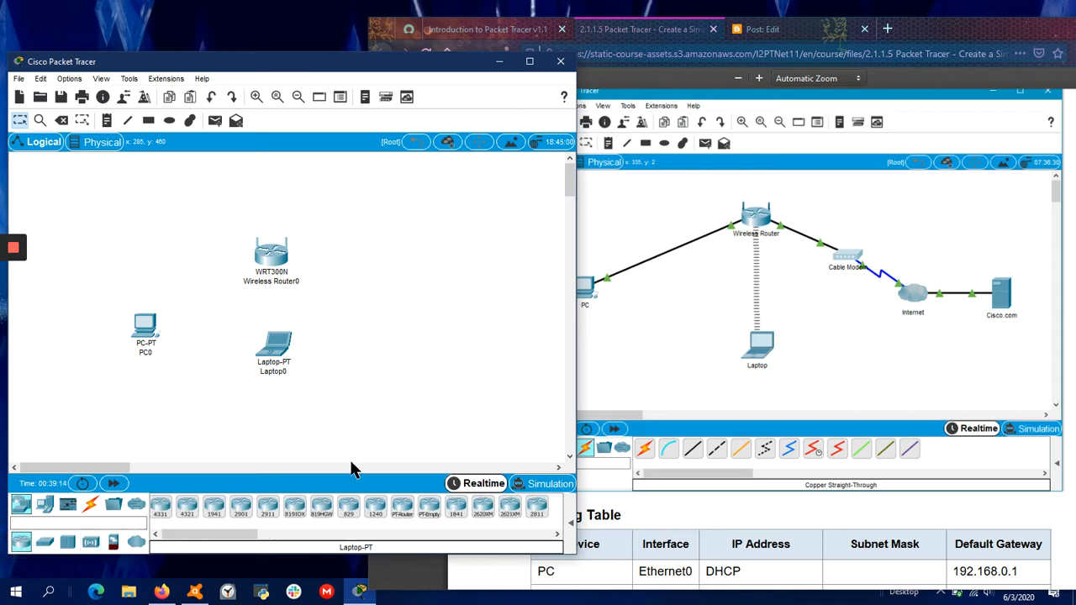
Step: Read through the lab instructions on placing devices, changing display names, cabling and configuring the wireless router
scroll(789, 361, "down", 1)
scroll(787, 352, "down", 15)
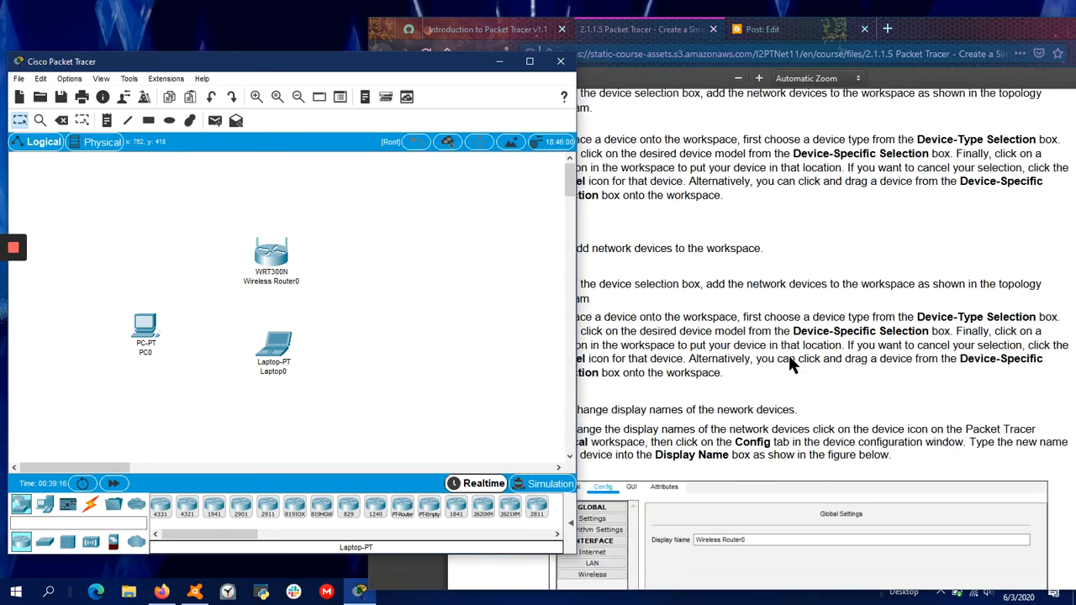
scroll(789, 354, "down", 15)
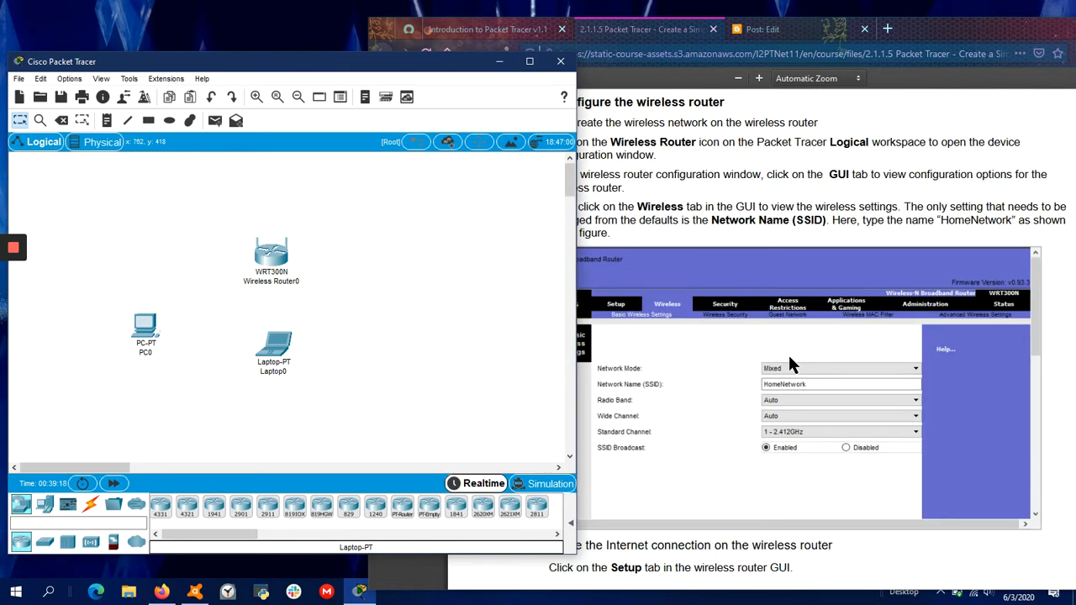
scroll(788, 360, "up", 15)
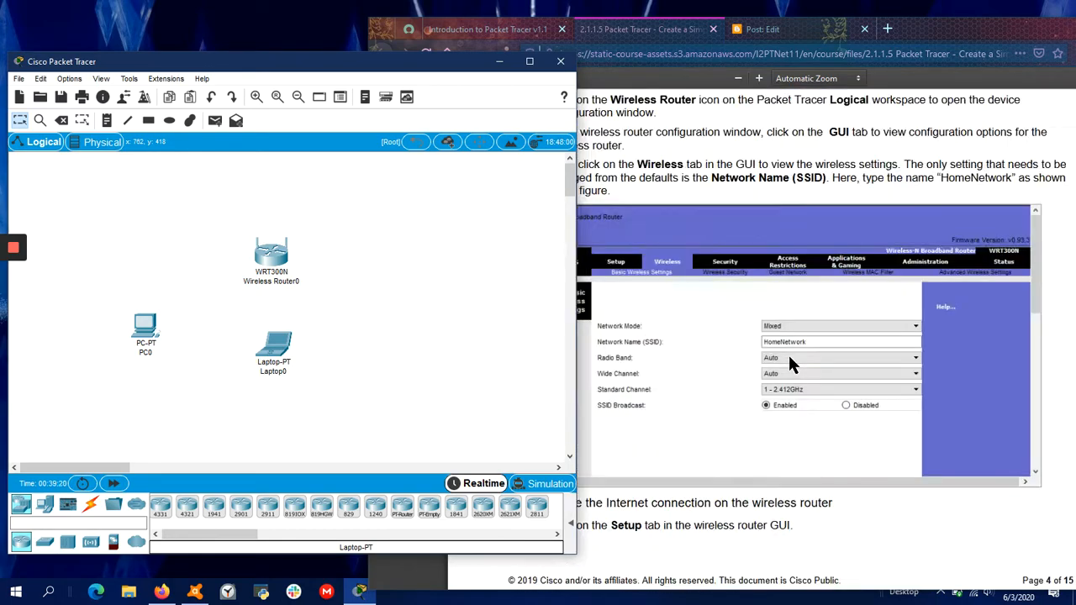
scroll(787, 352, "up", 5)
scroll(787, 353, "down", 6)
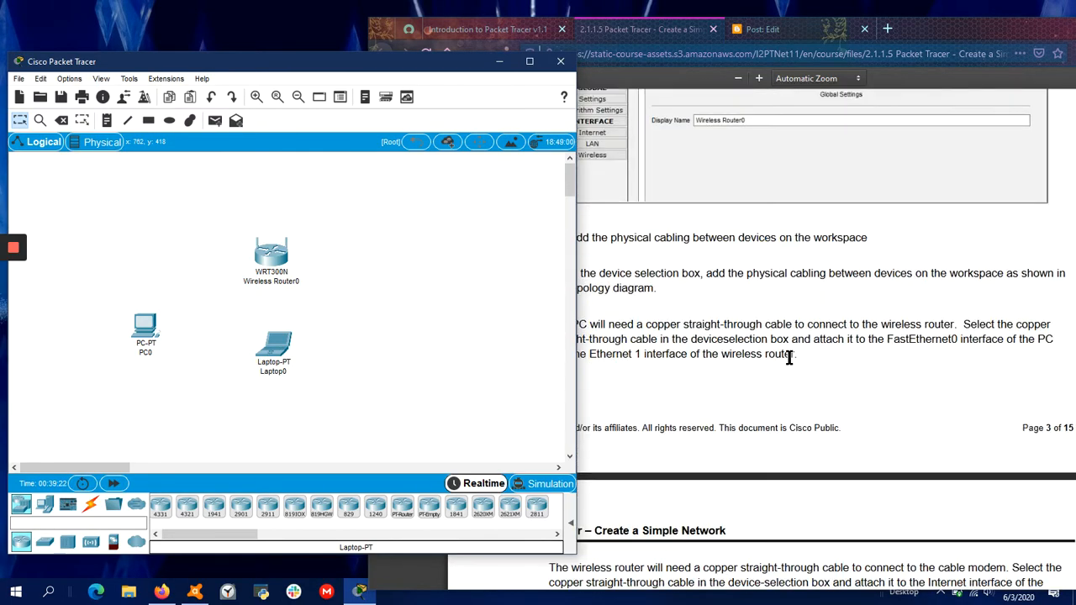
scroll(788, 357, "up", 2)
scroll(788, 358, "up", 4)
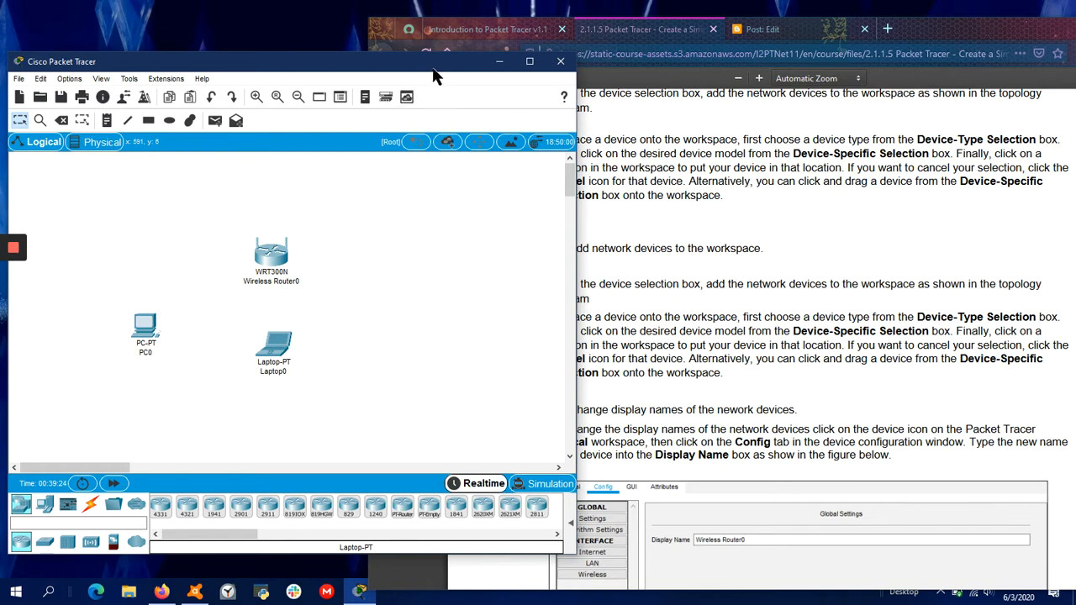
Step: Connect PC0 to Wireless Router0 with a copper straight-through cable and fast-forward the simulation time
left_click_drag(433, 69, 379, 75)
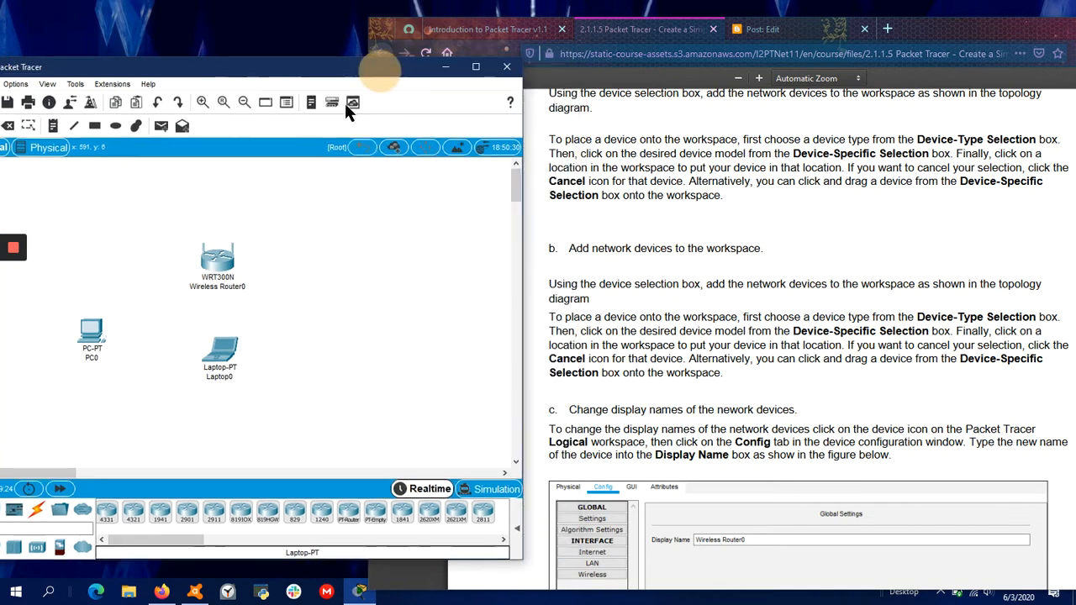
left_click(36, 510)
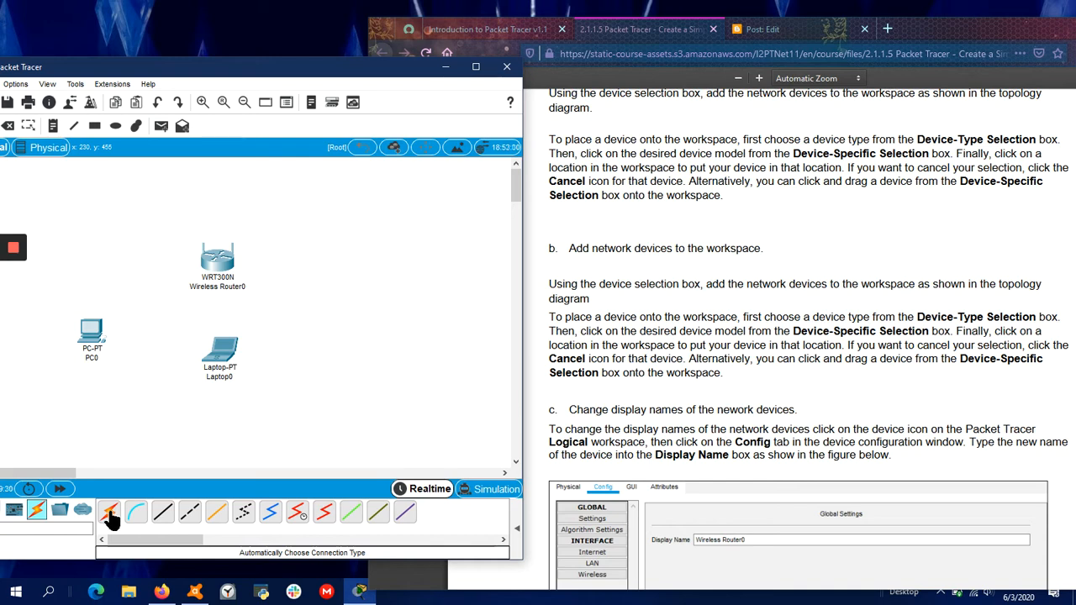
scroll(549, 423, "down", 5)
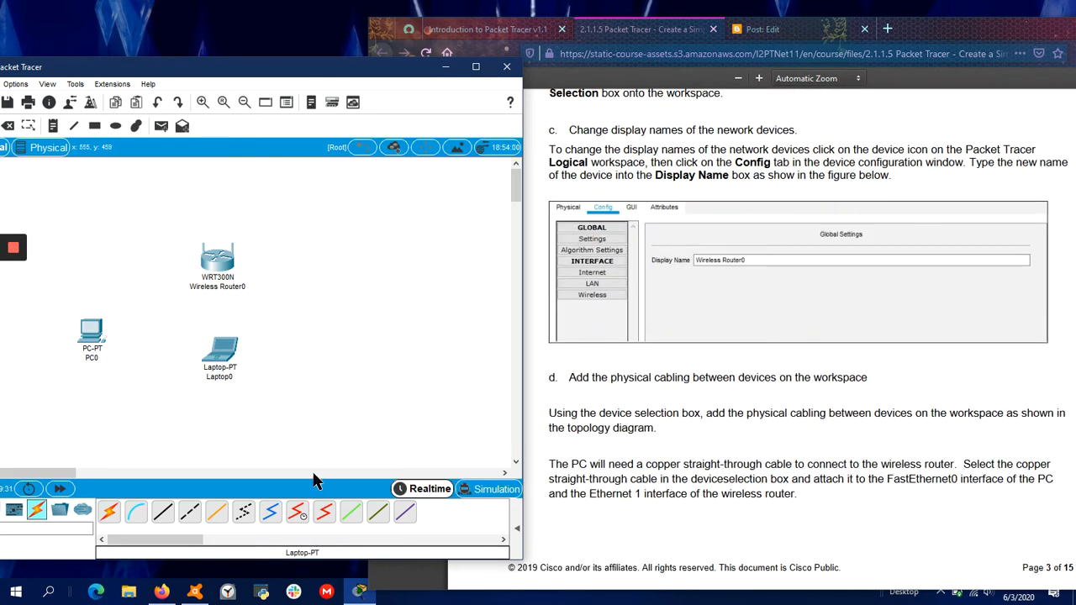
left_click(164, 510)
left_click(90, 332)
left_click(139, 385)
left_click(217, 257)
left_click(248, 314)
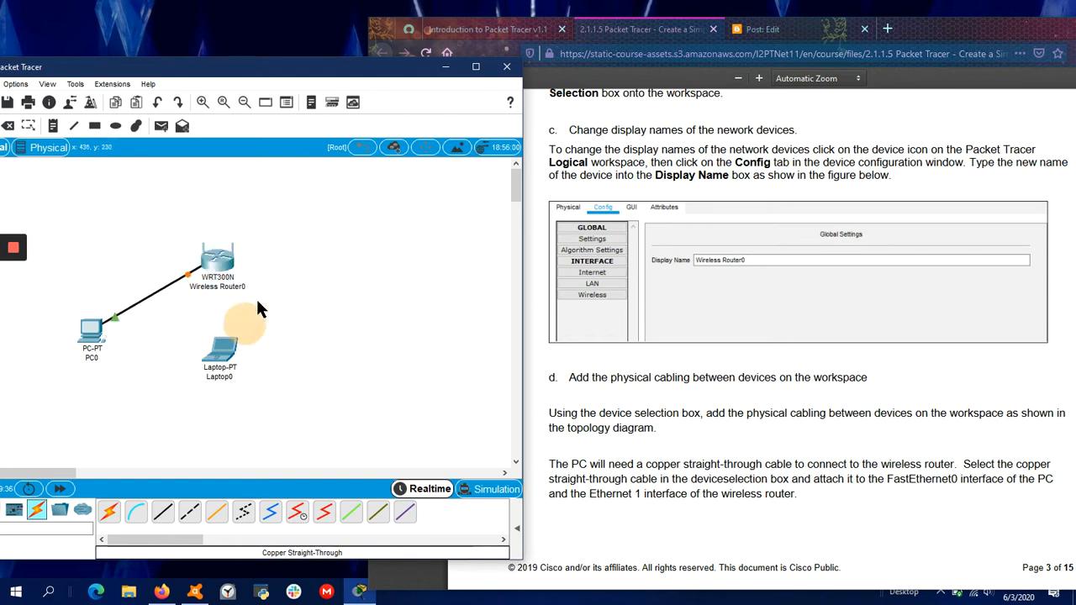
left_click(59, 491)
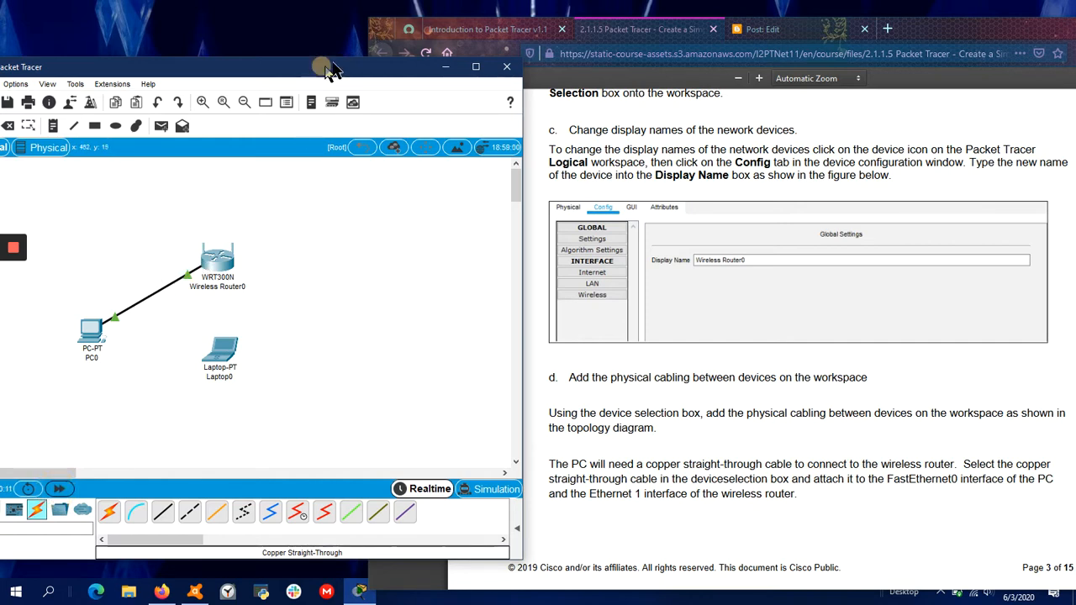
Step: Set the network name (SSID) of Wireless Router0 to runtcpip.com in the basic wireless settings of its GUI
left_click_drag(329, 69, 406, 50)
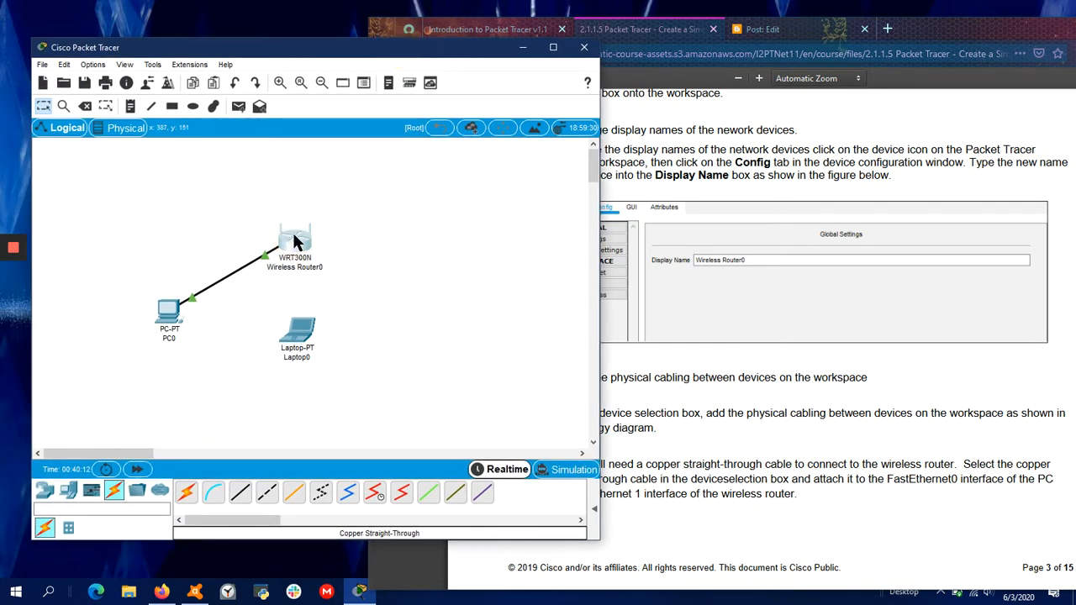
left_click(292, 241)
left_click(342, 118)
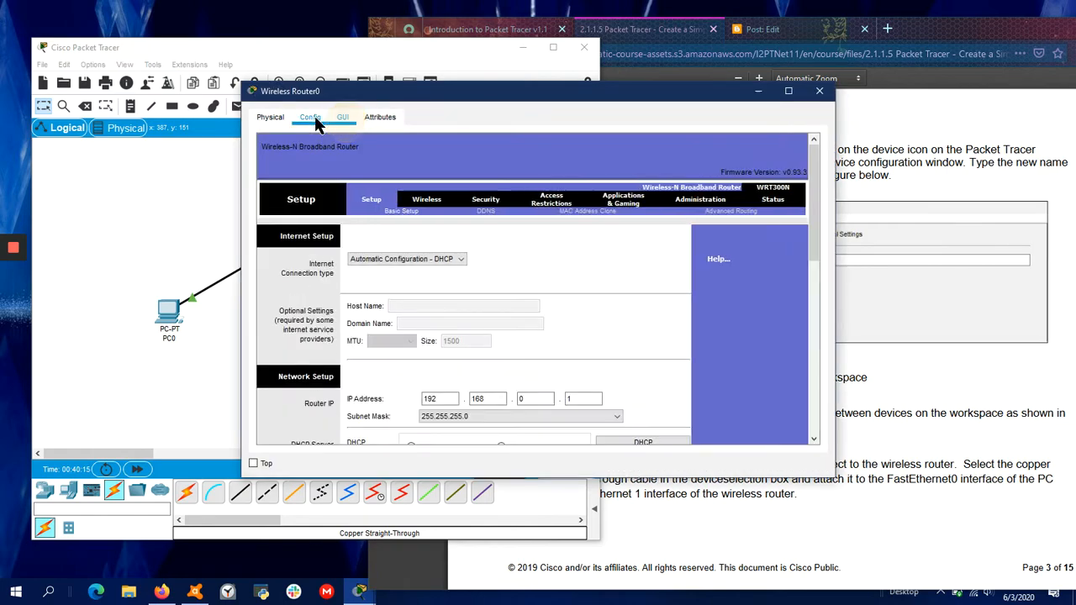
left_click_drag(483, 101, 310, 62)
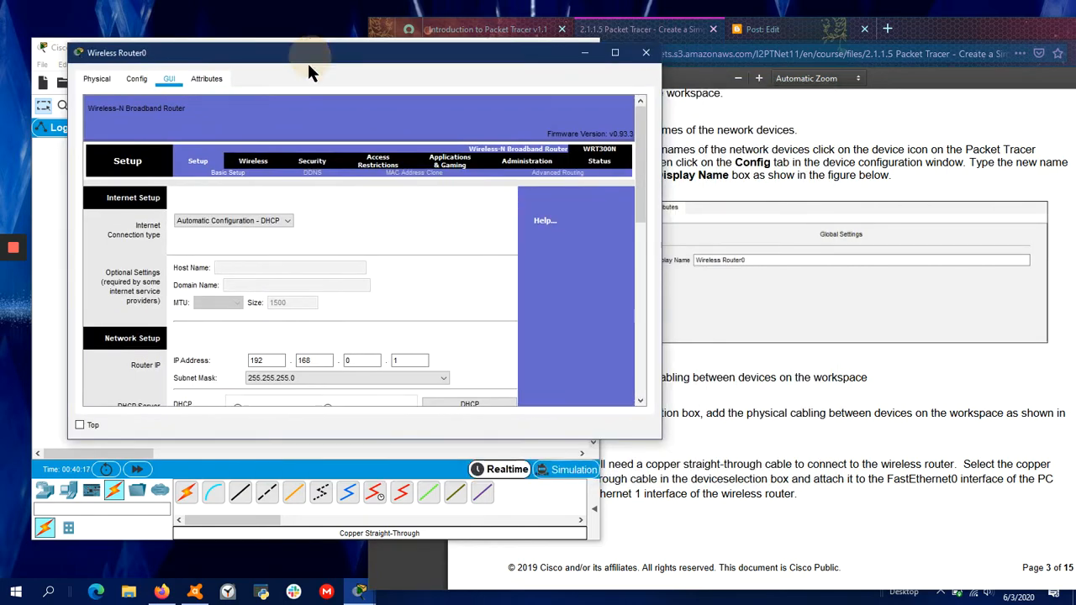
scroll(802, 242, "down", 5)
left_click(787, 237)
scroll(787, 238, "down", 8)
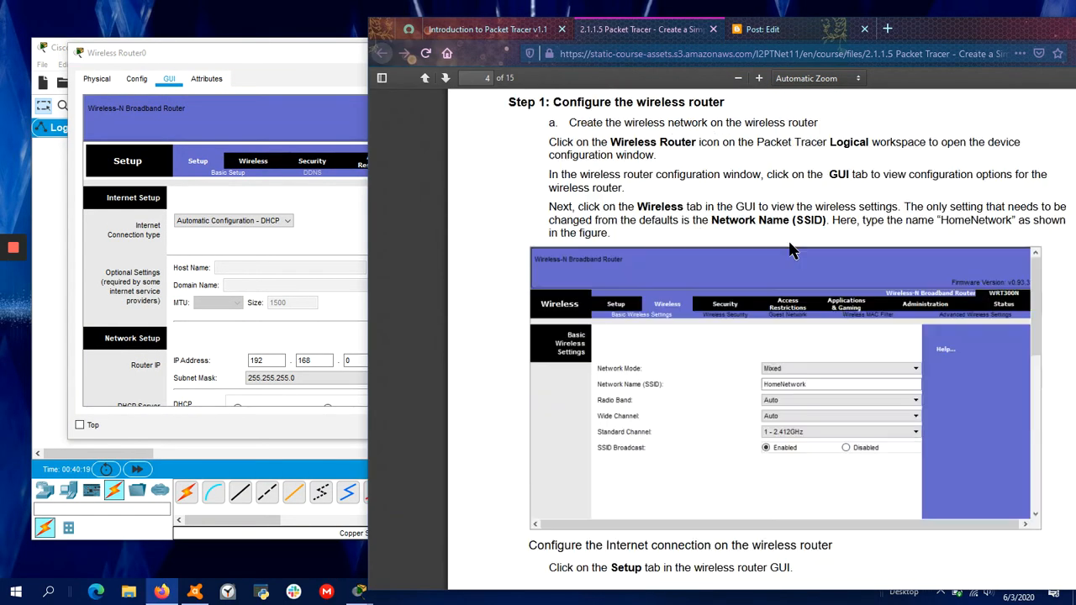
left_click_drag(324, 54, 300, 60)
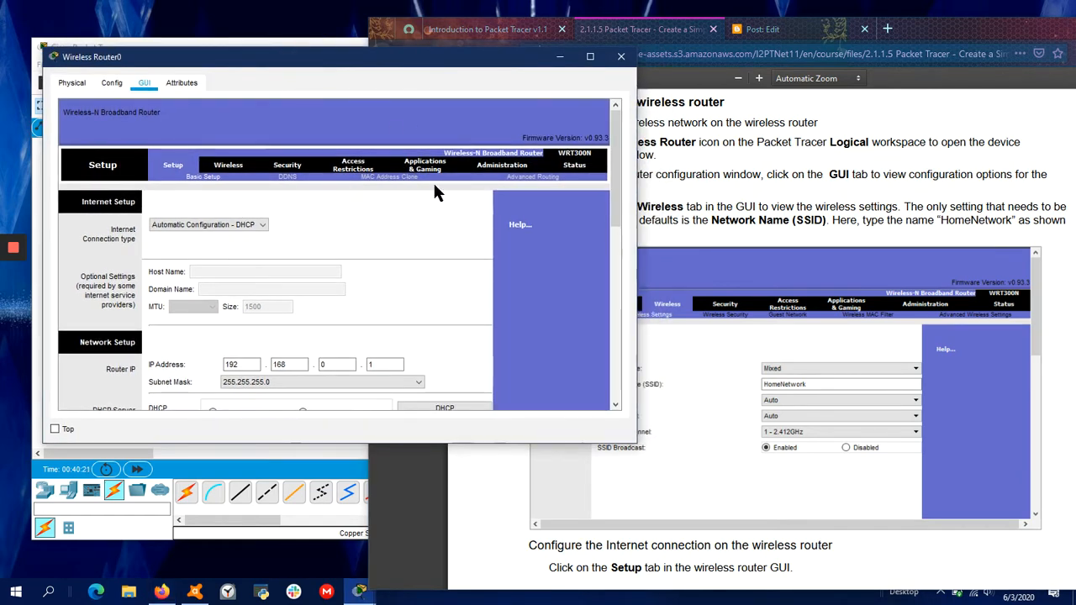
left_click(215, 167)
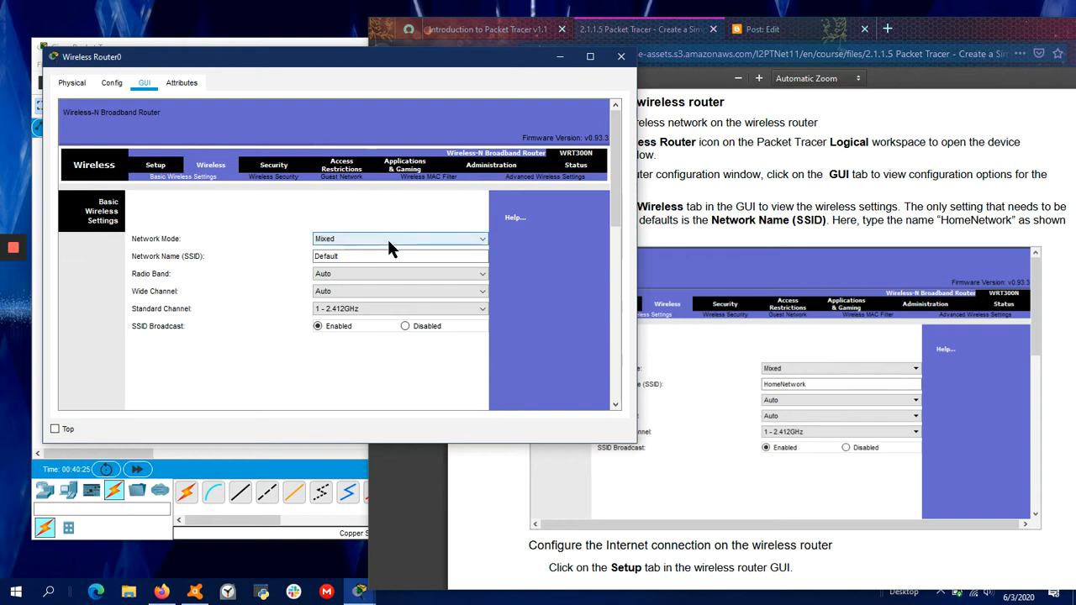
double_click(398, 258)
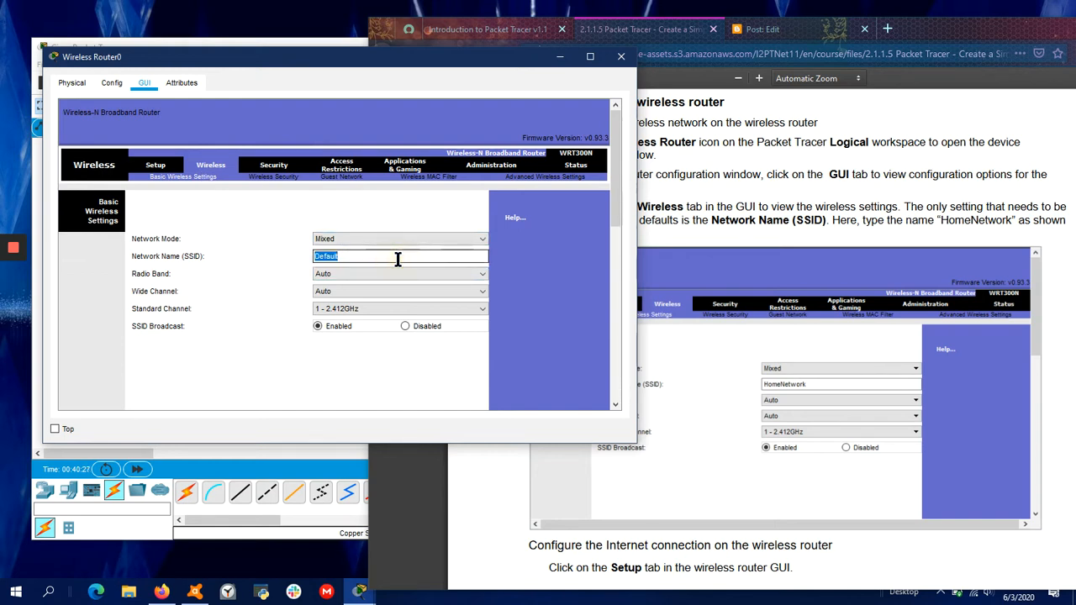
type("runtcpip.com")
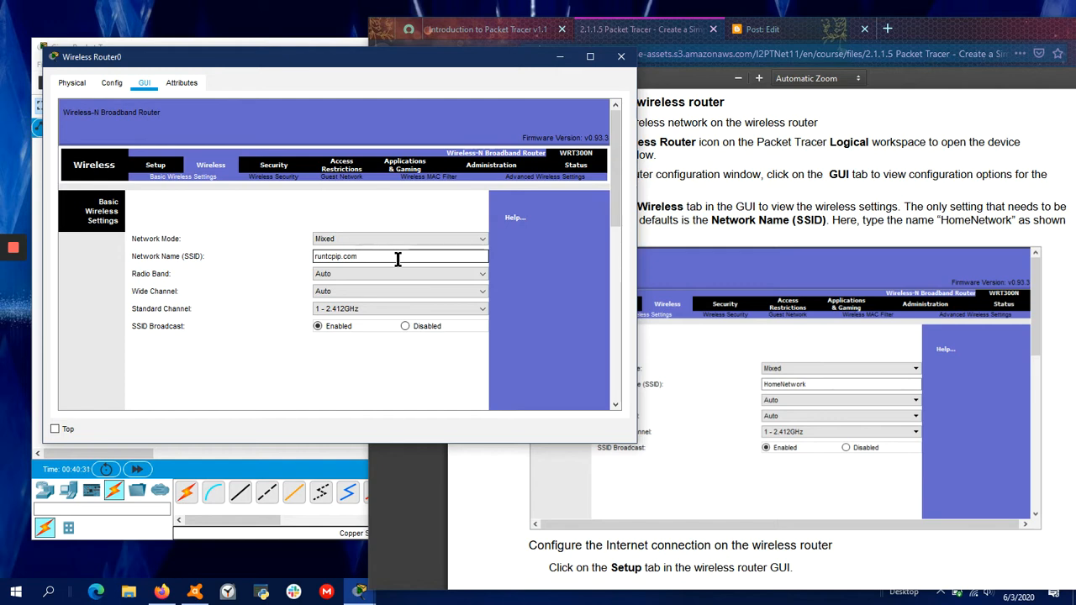
Step: Set the router IP address to 192.168.0.2 in the basic setup of Wireless Router0
scroll(792, 392, "down", 5)
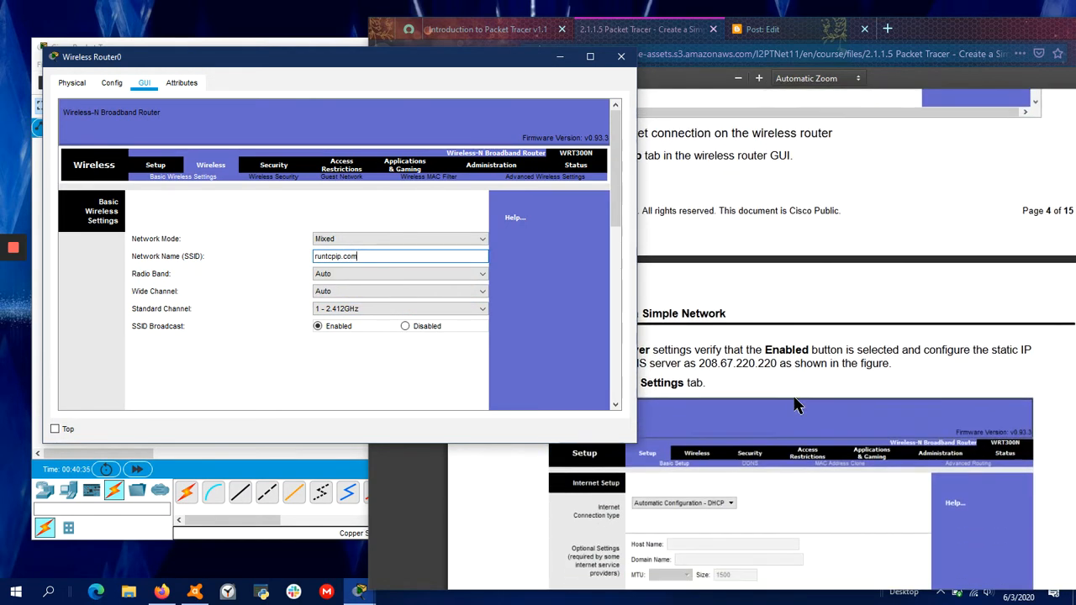
left_click(155, 165)
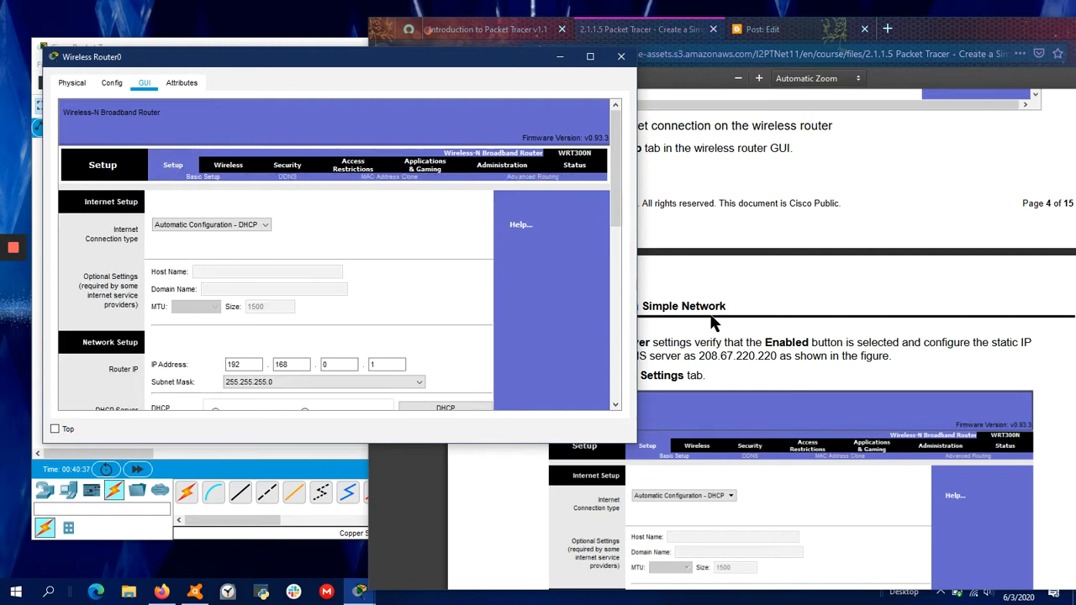
scroll(667, 316, "down", 2)
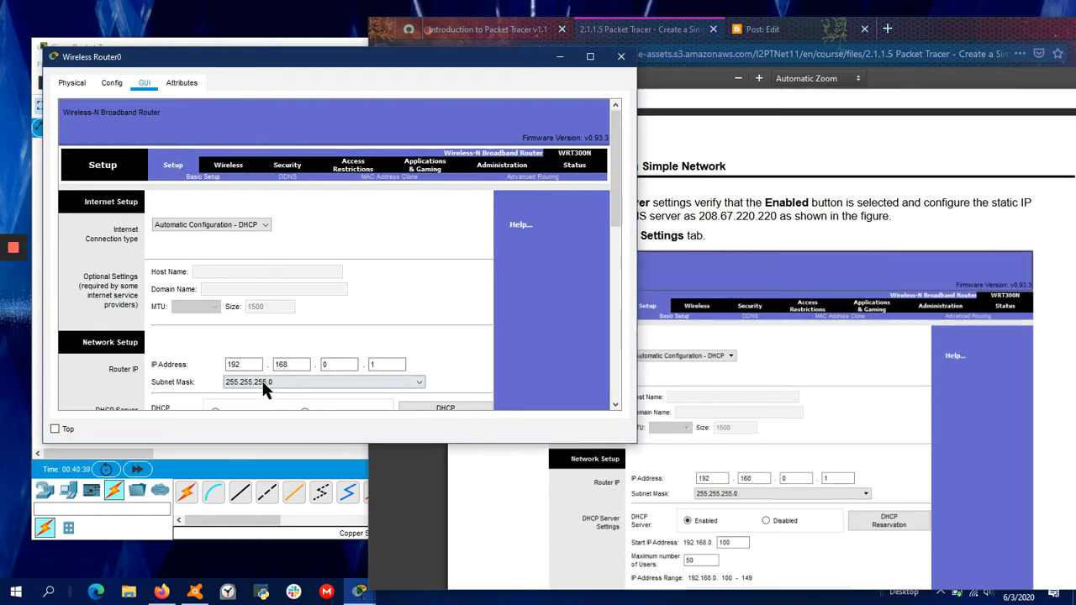
double_click(385, 364)
type("2")
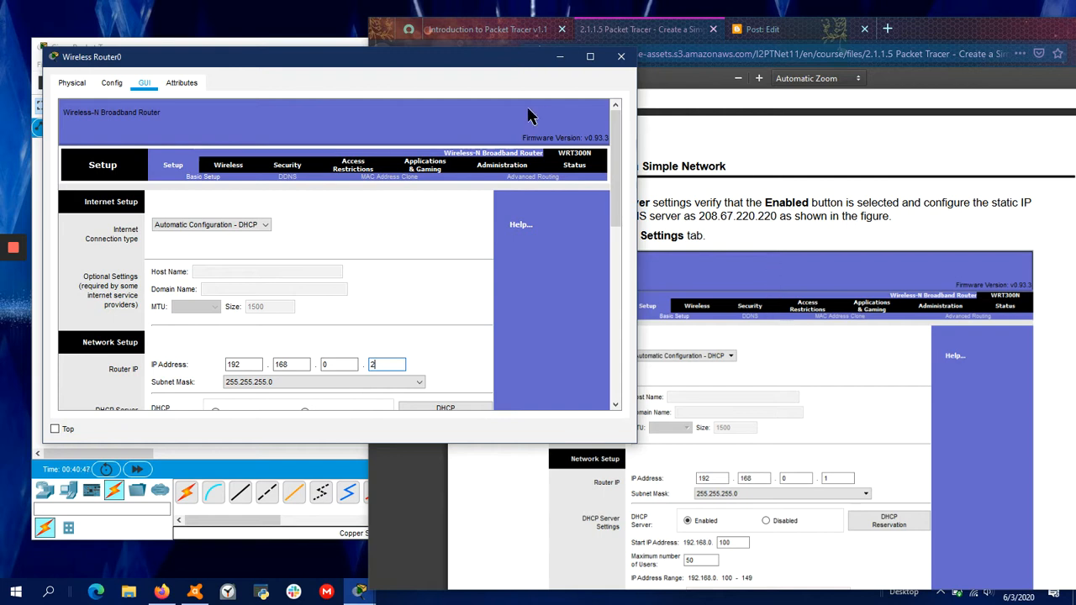
Step: Set Static DNS 1 to 208.67.220.220 in the DHCP server settings of Wireless Router0
left_click_drag(495, 60, 389, 82)
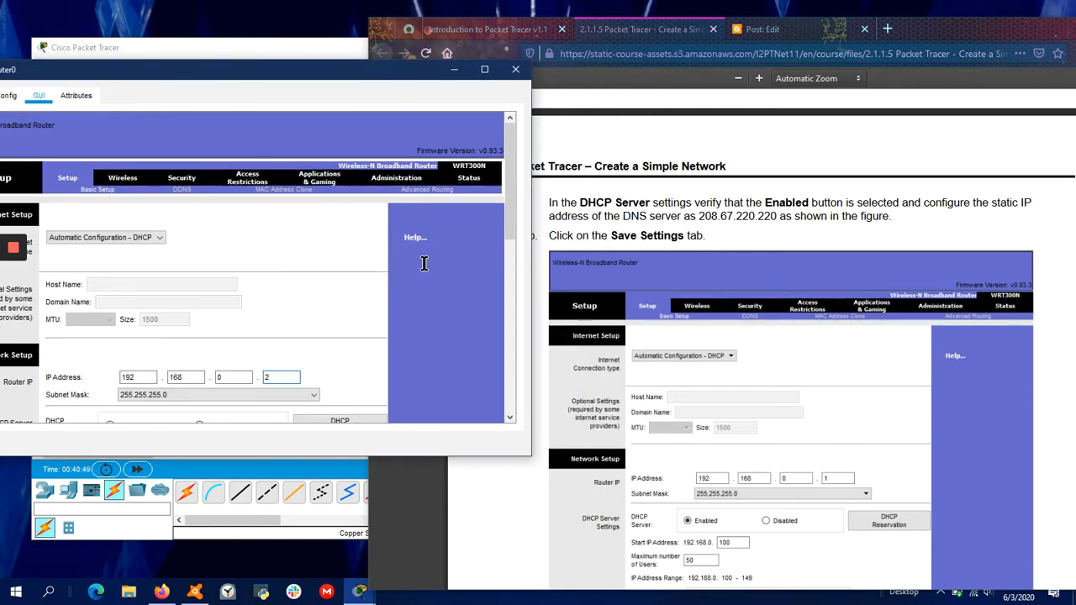
scroll(252, 315, "down", 3)
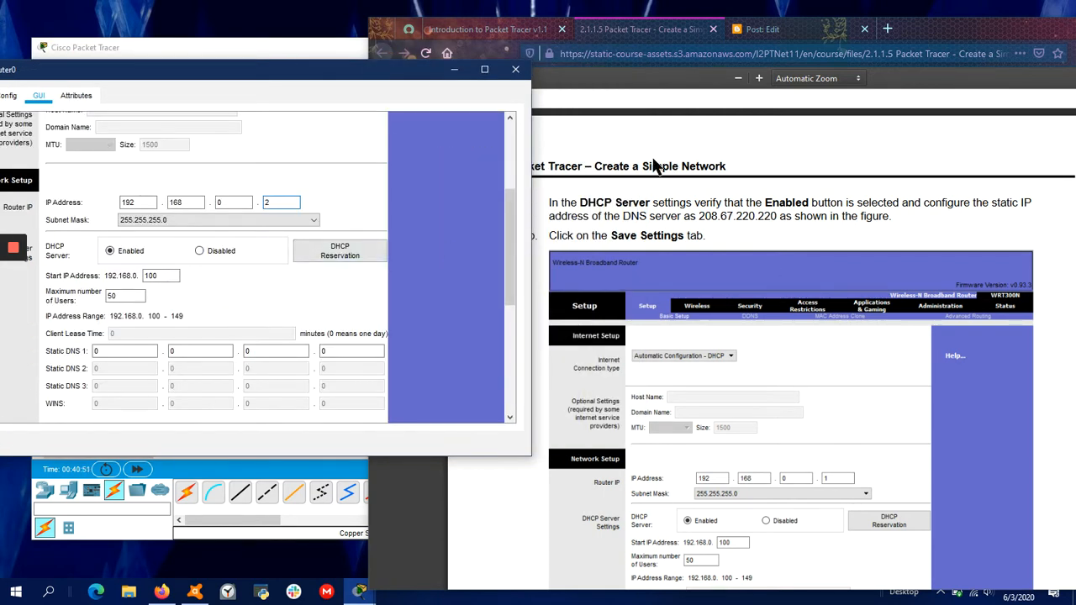
left_click_drag(244, 71, 277, 105)
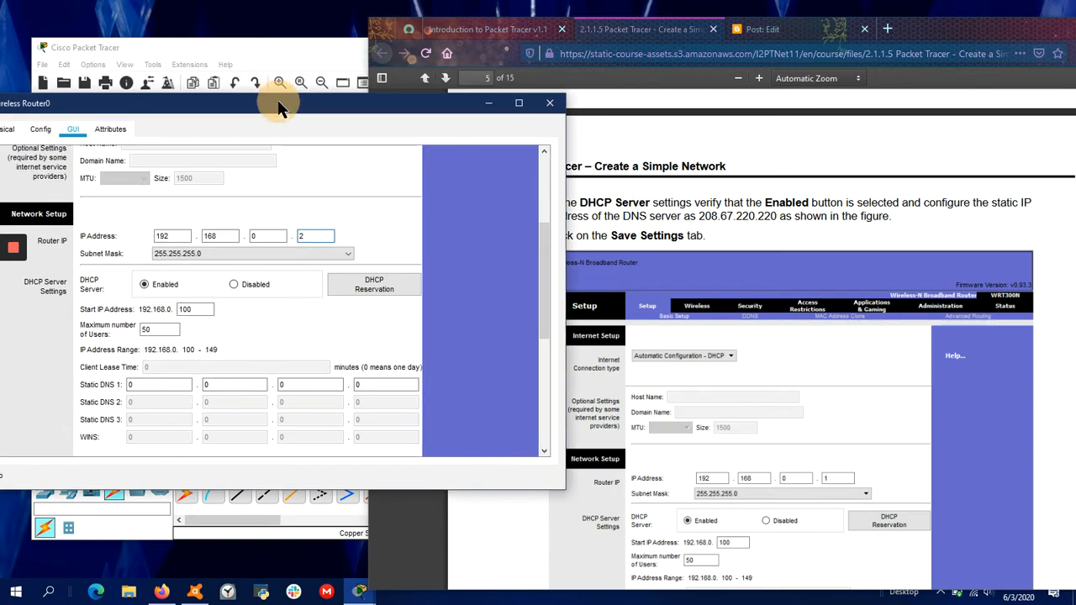
scroll(294, 232, "up", 4)
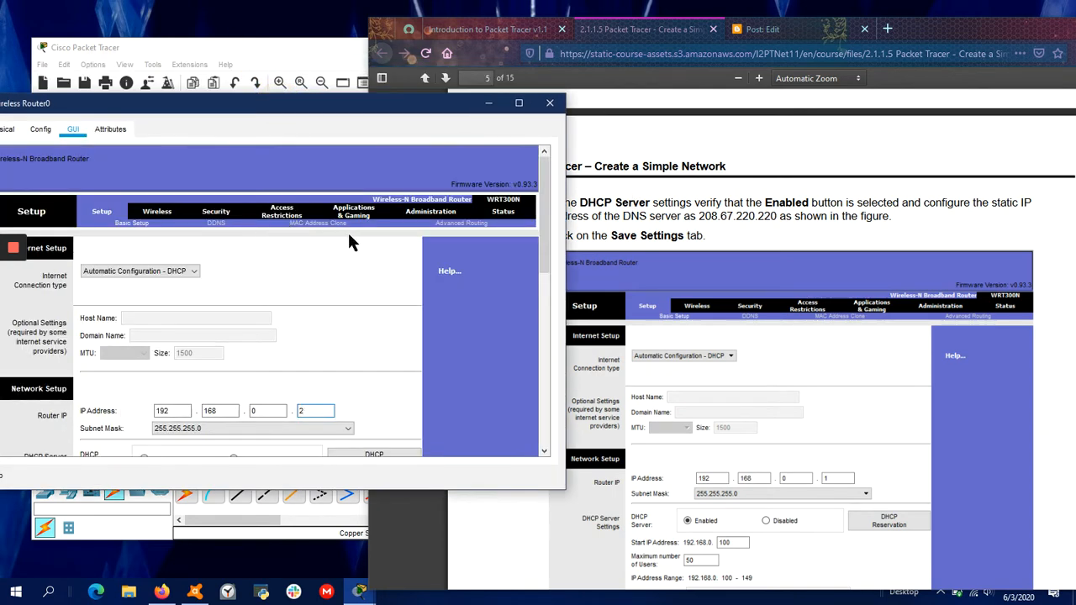
scroll(174, 274, "down", 3)
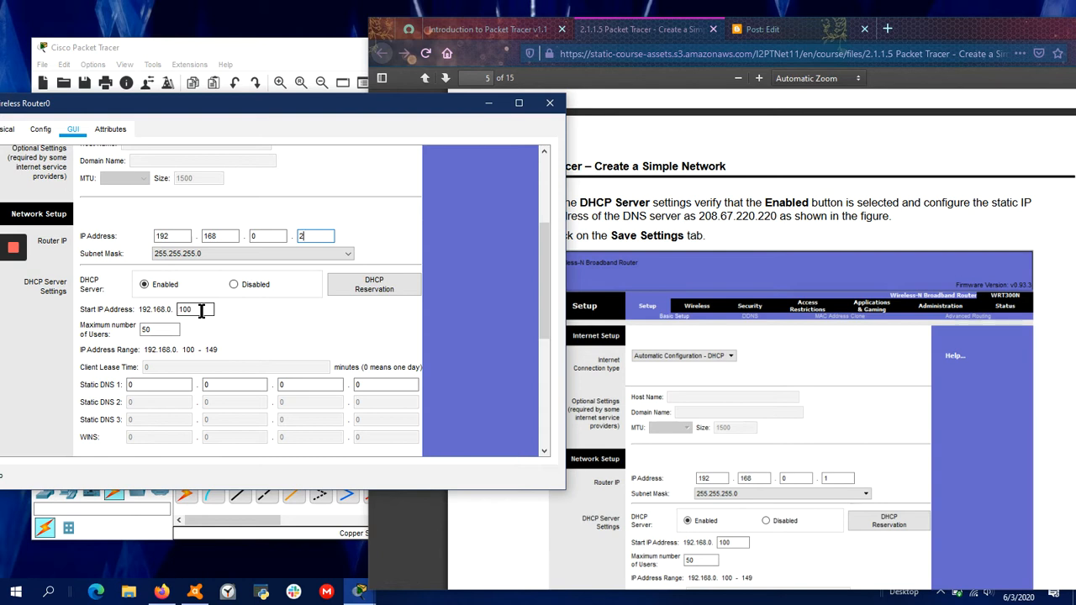
left_click(163, 385)
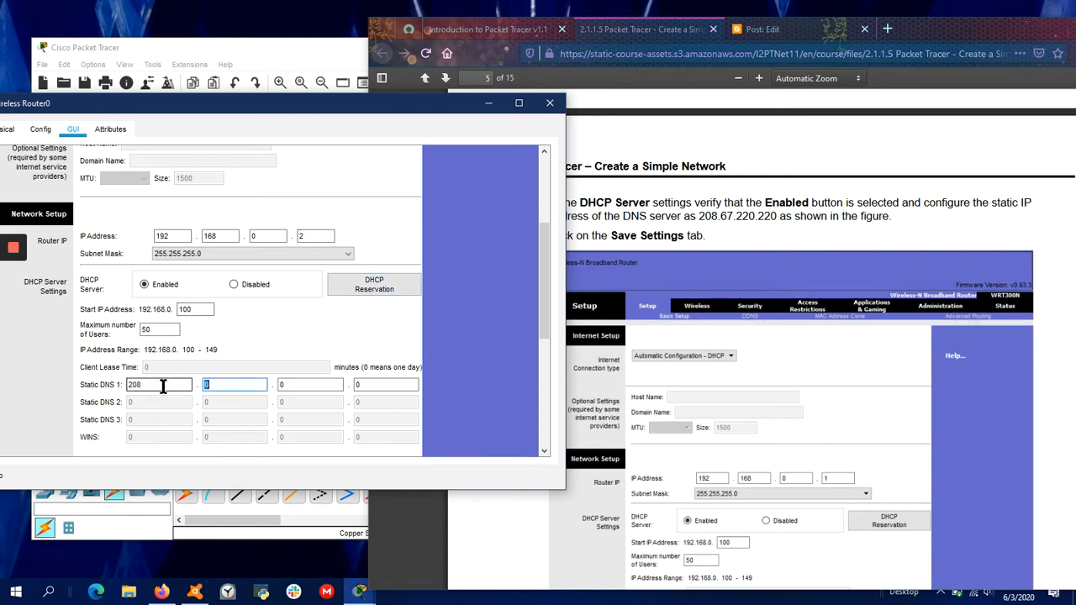
type("67")
key("Tab")
type("220")
key("Tab")
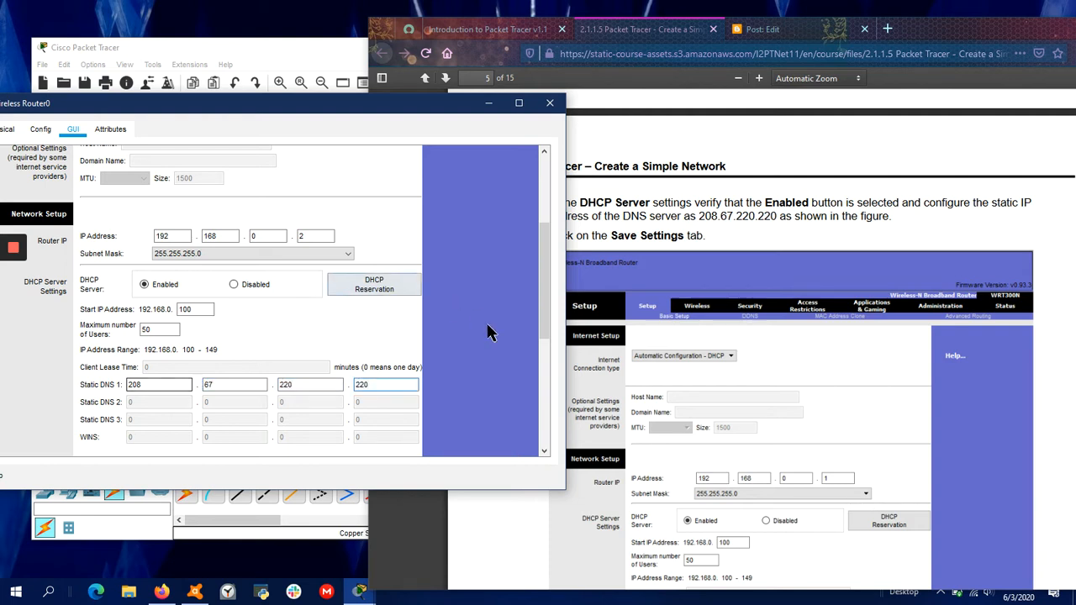
Step: Save the basic setup settings of Wireless Router0 and close its configuration window
left_click_drag(446, 113, 451, 127)
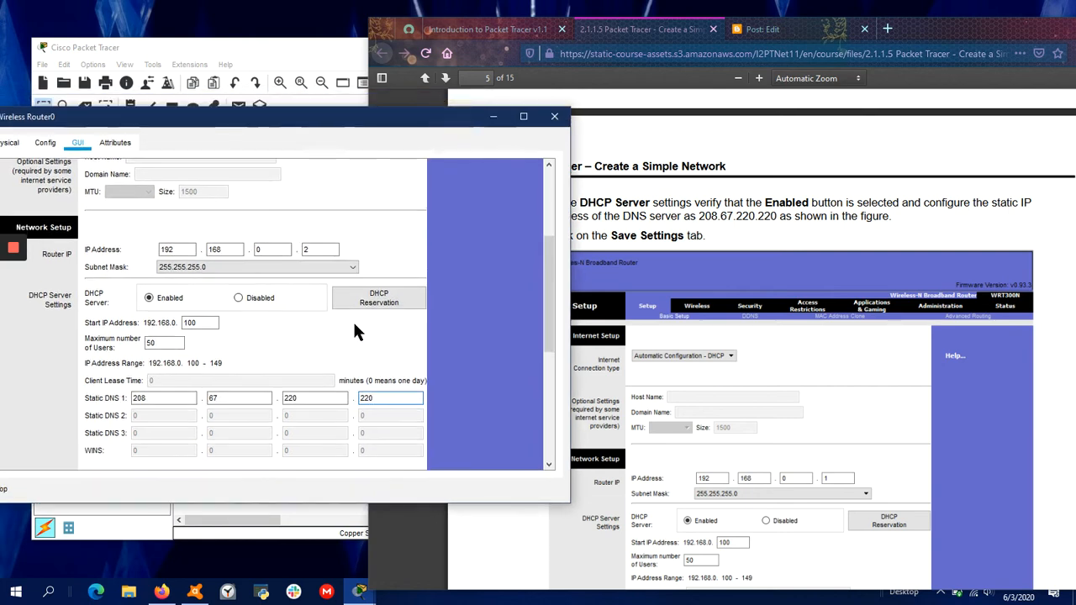
scroll(369, 353, "down", 5)
left_click(277, 446)
scroll(310, 420, "down", 2)
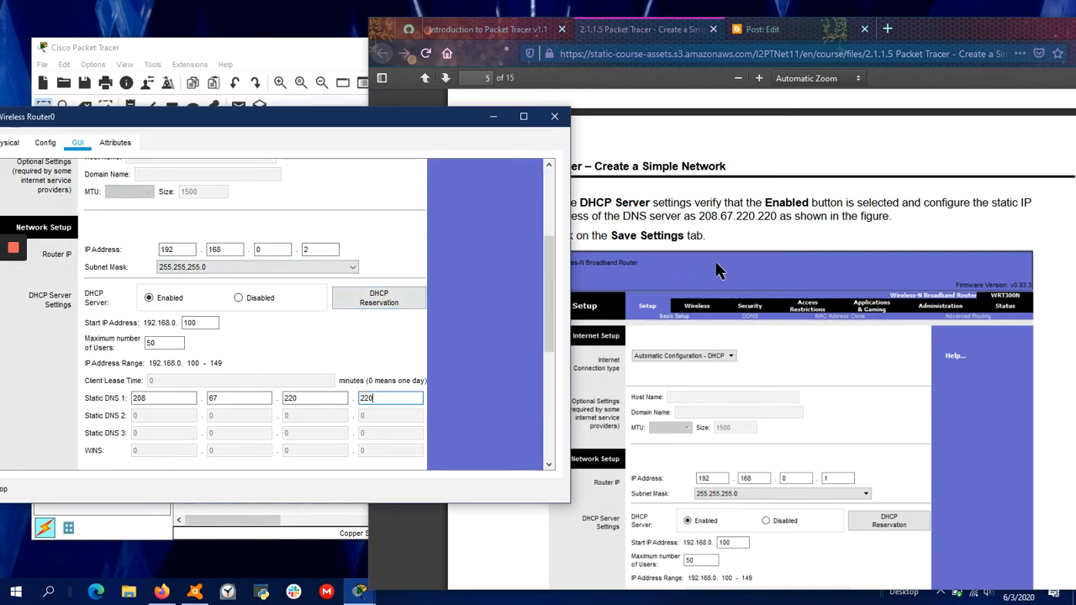
scroll(728, 260, "up", 3)
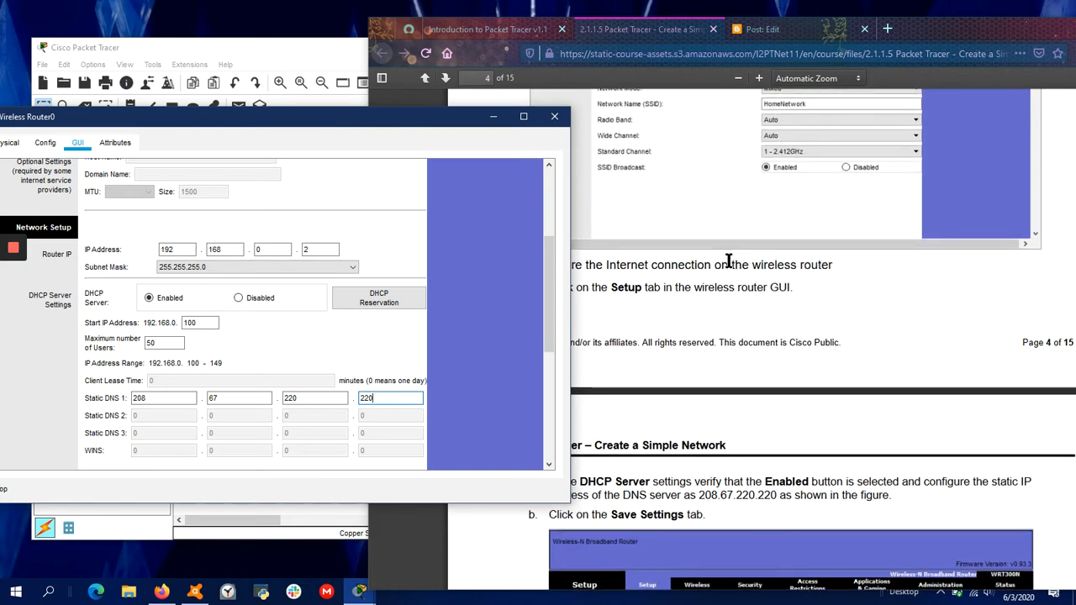
scroll(728, 261, "down", 3)
scroll(501, 330, "down", 5)
scroll(474, 355, "up", 5)
scroll(371, 406, "down", 5)
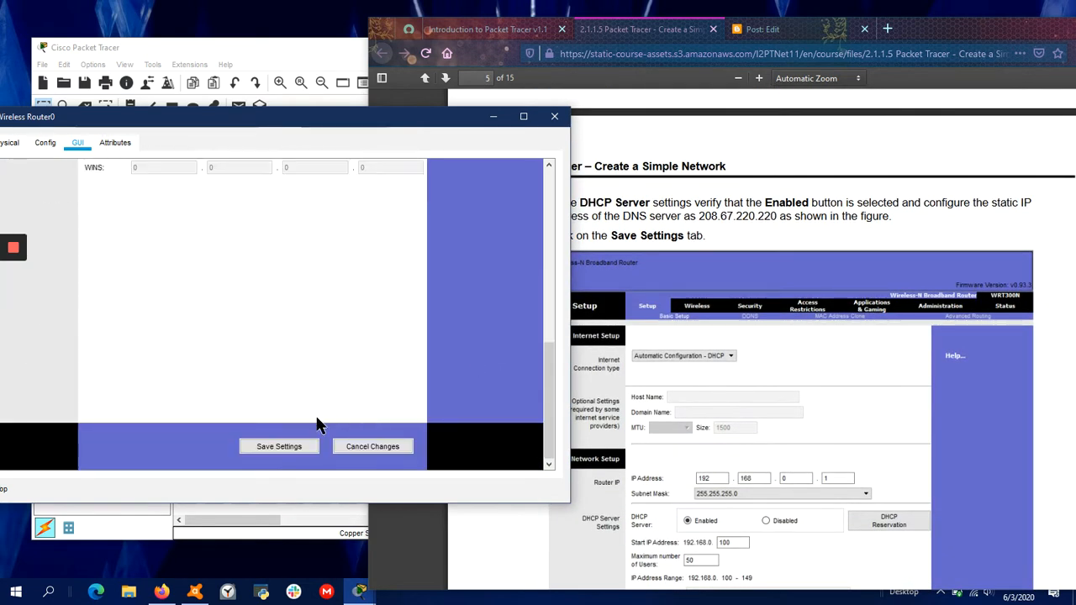
left_click(294, 446)
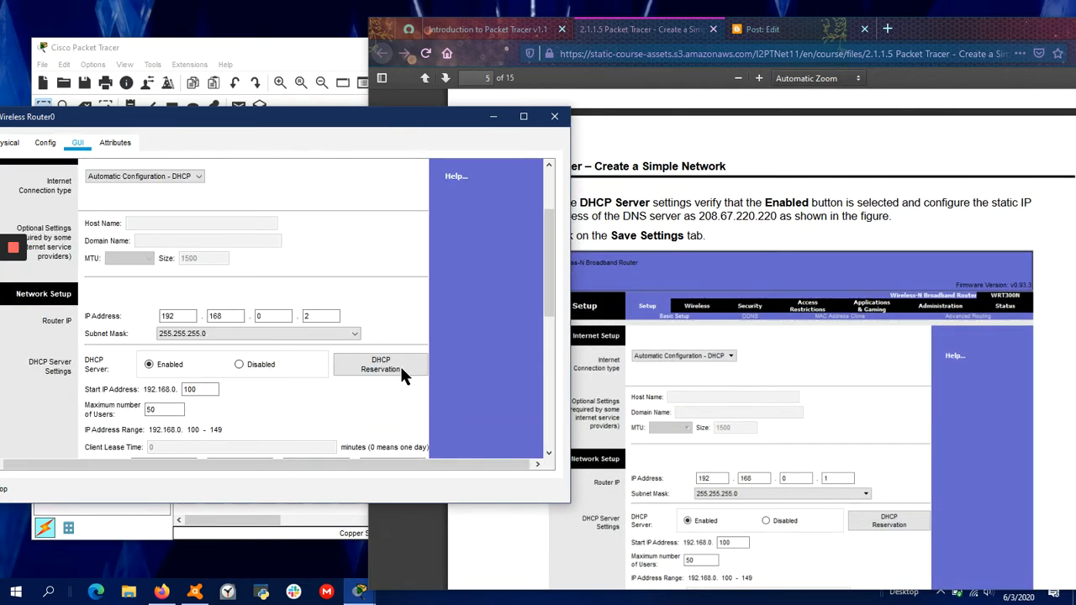
scroll(399, 366, "down", 5)
left_click(295, 446)
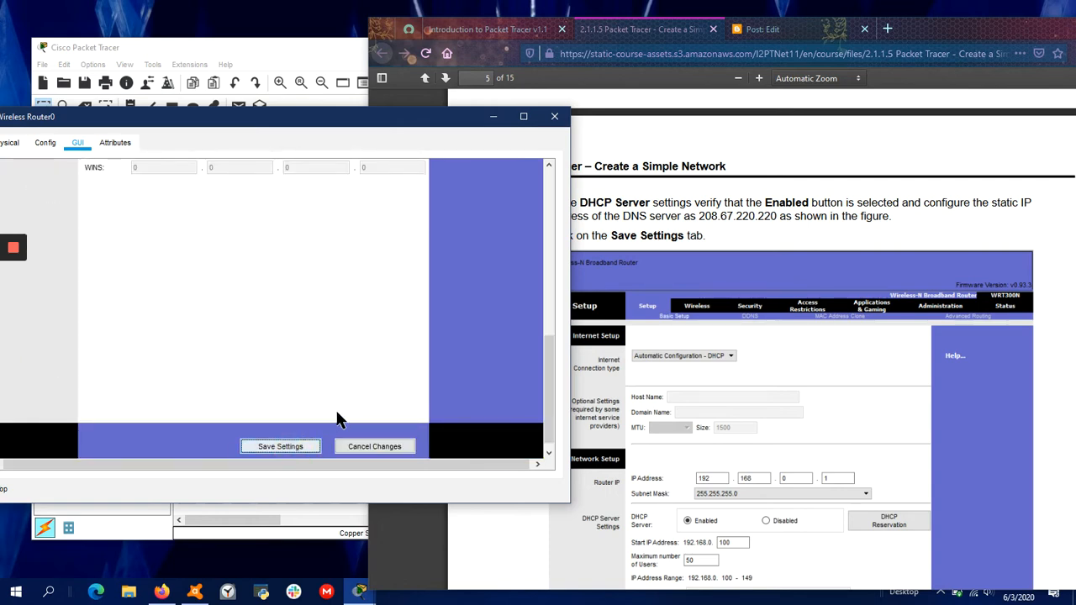
scroll(639, 223, "down", 5)
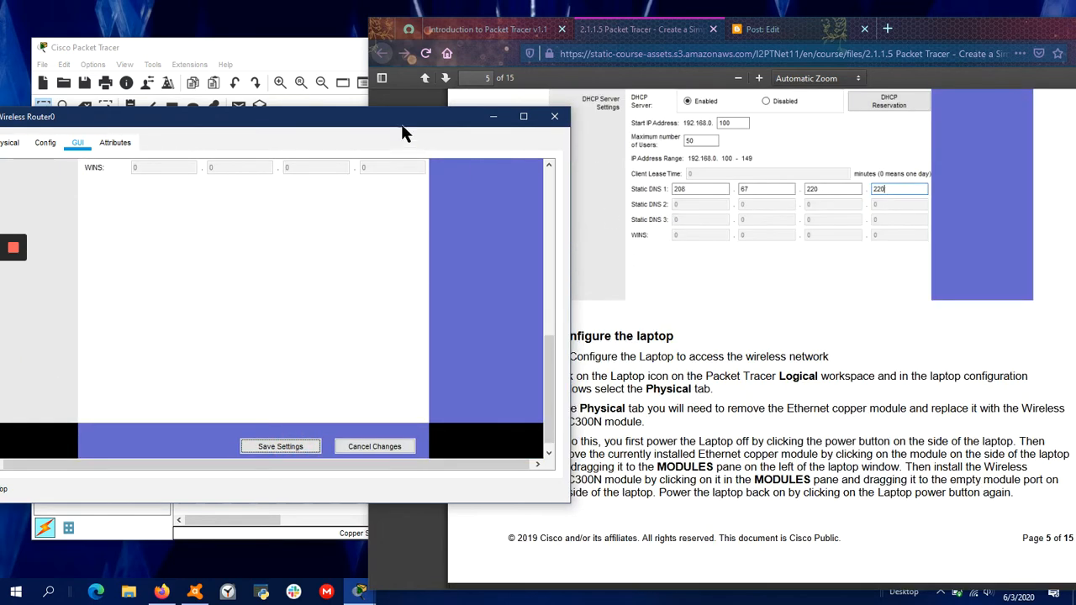
left_click_drag(400, 124, 527, 165)
left_click(619, 156)
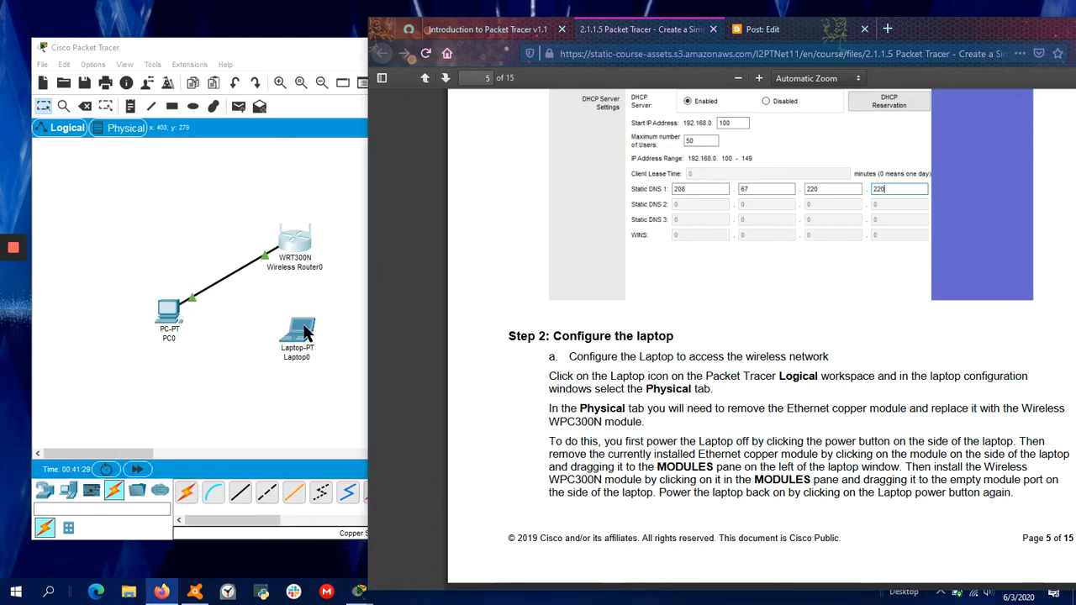
Step: Open Laptop0's physical device view and read the lab instructions on replacing its Ethernet copper module
left_click(318, 318)
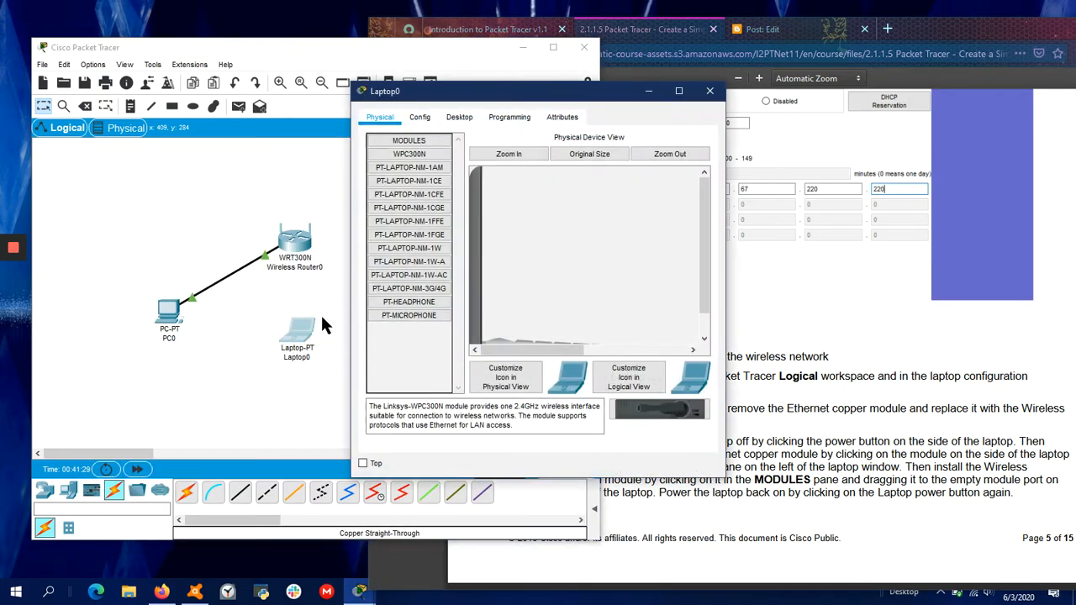
left_click_drag(532, 101, 296, 131)
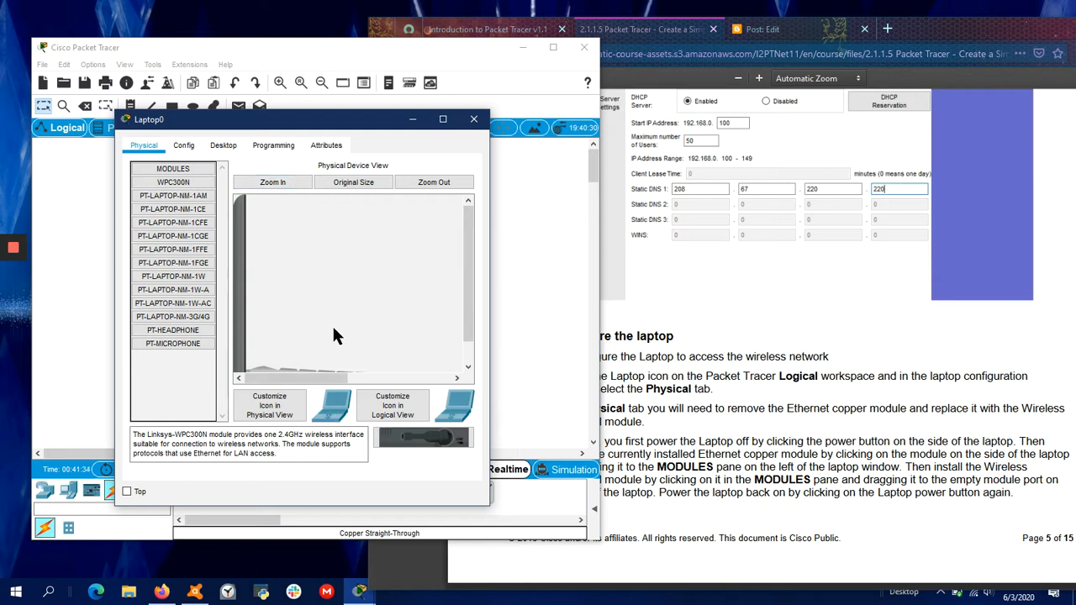
scroll(284, 372, "down", 2)
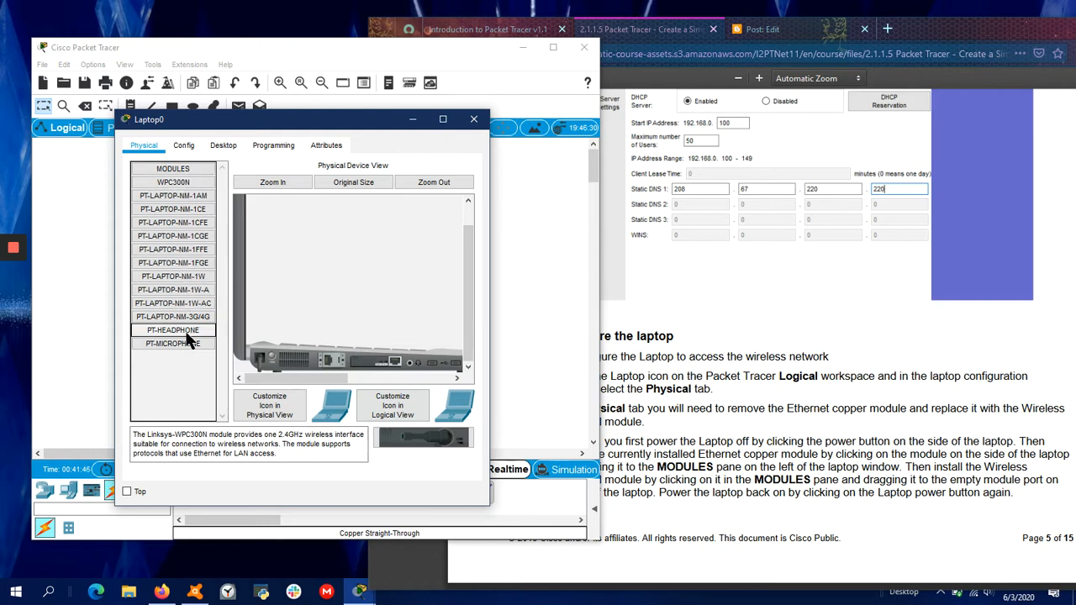
left_click(700, 355)
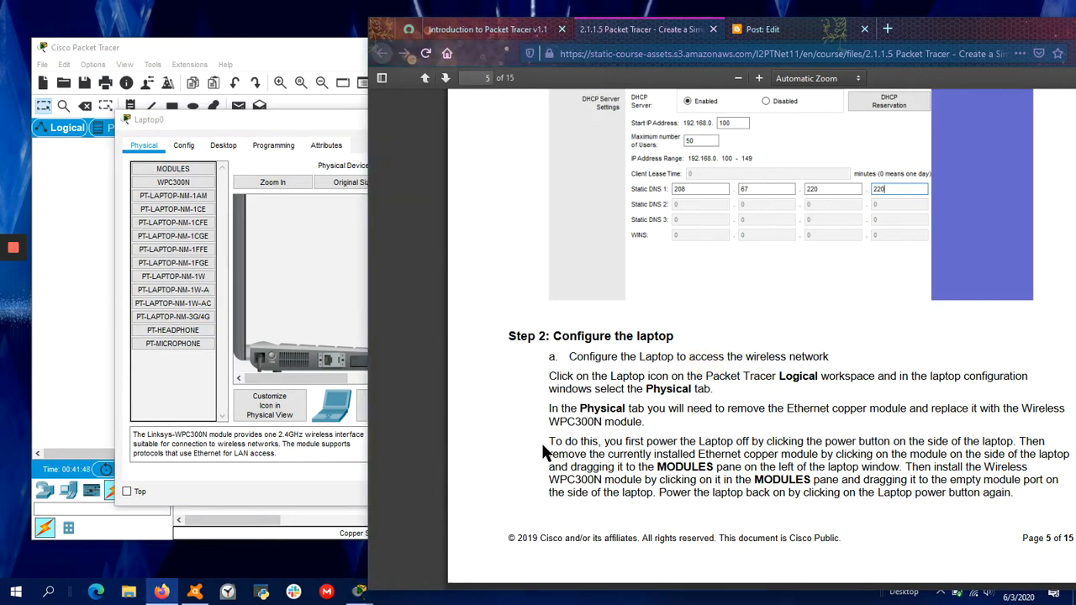
left_click_drag(550, 449, 611, 458)
left_click(611, 454)
left_click_drag(1018, 441, 1015, 451)
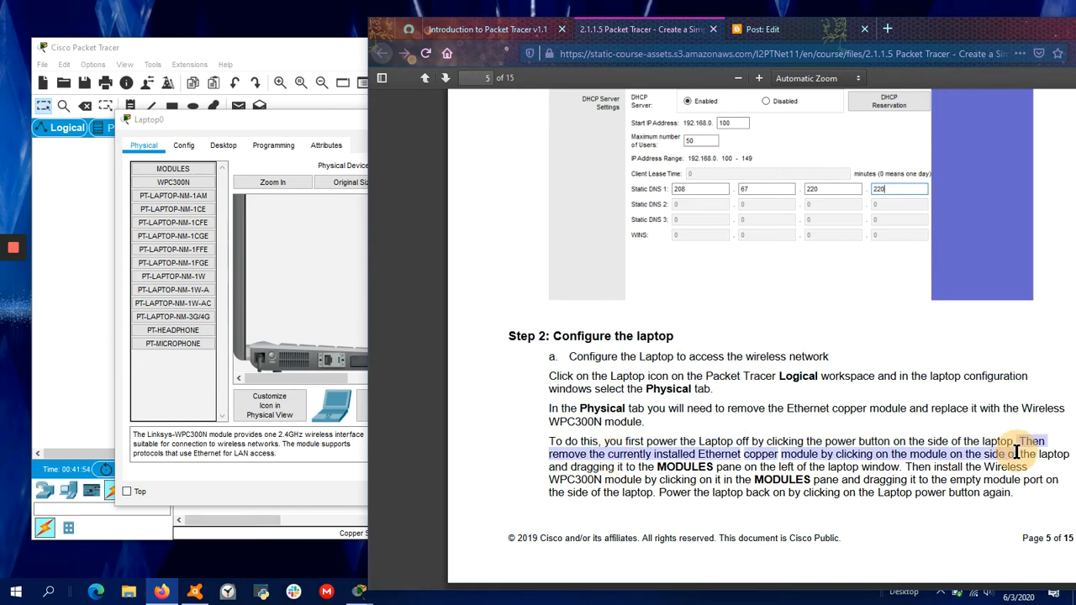
left_click_drag(1016, 452, 1028, 454)
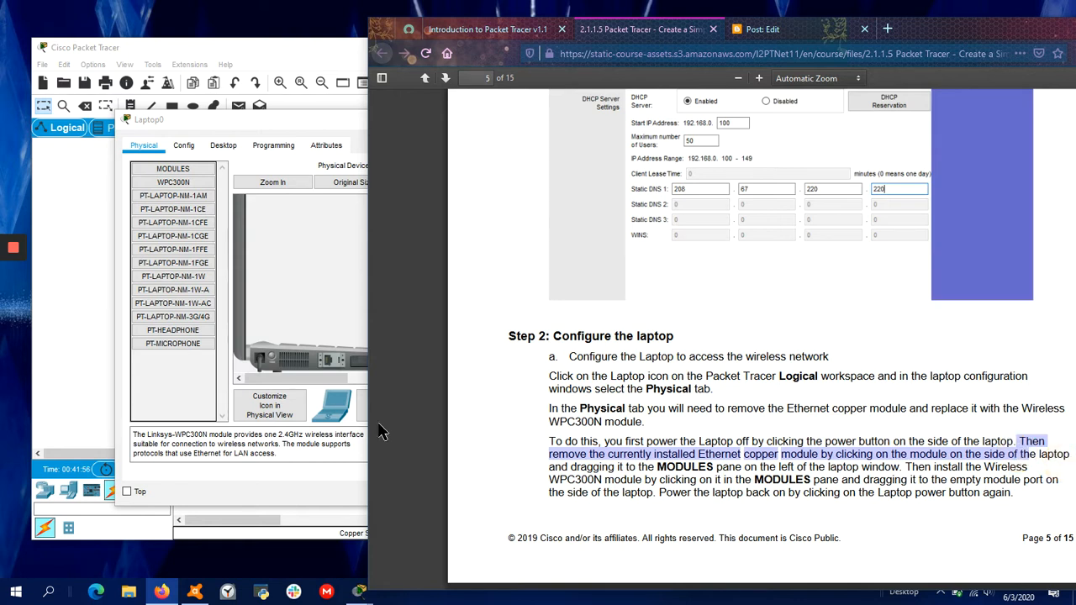
Step: With Laptop0 powered off, replace its Ethernet copper module with the WPC300N wireless module
left_click(290, 288)
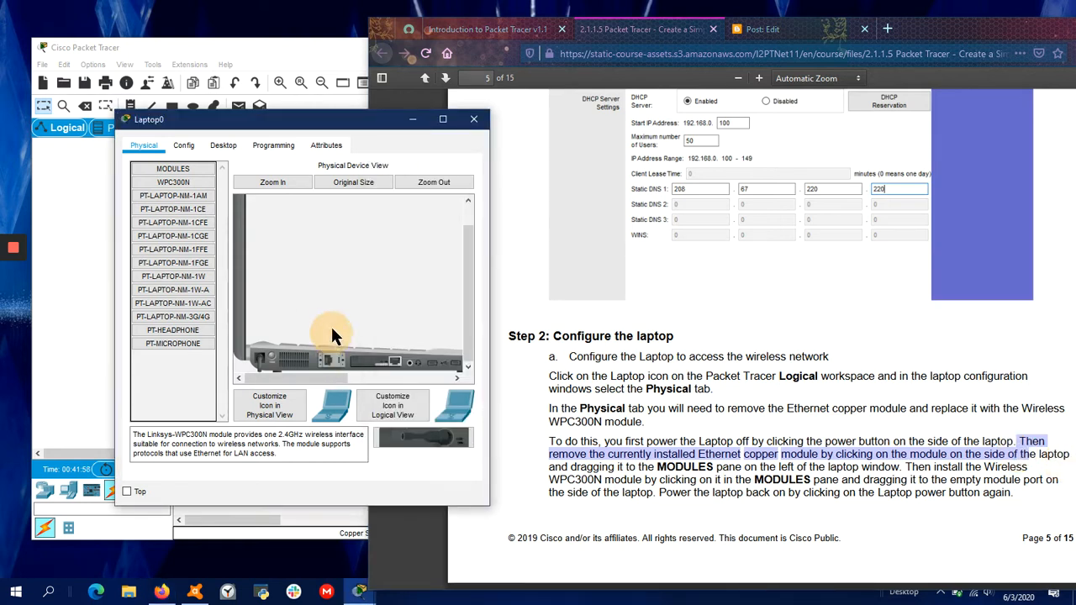
left_click_drag(333, 358, 287, 366)
left_click(442, 119)
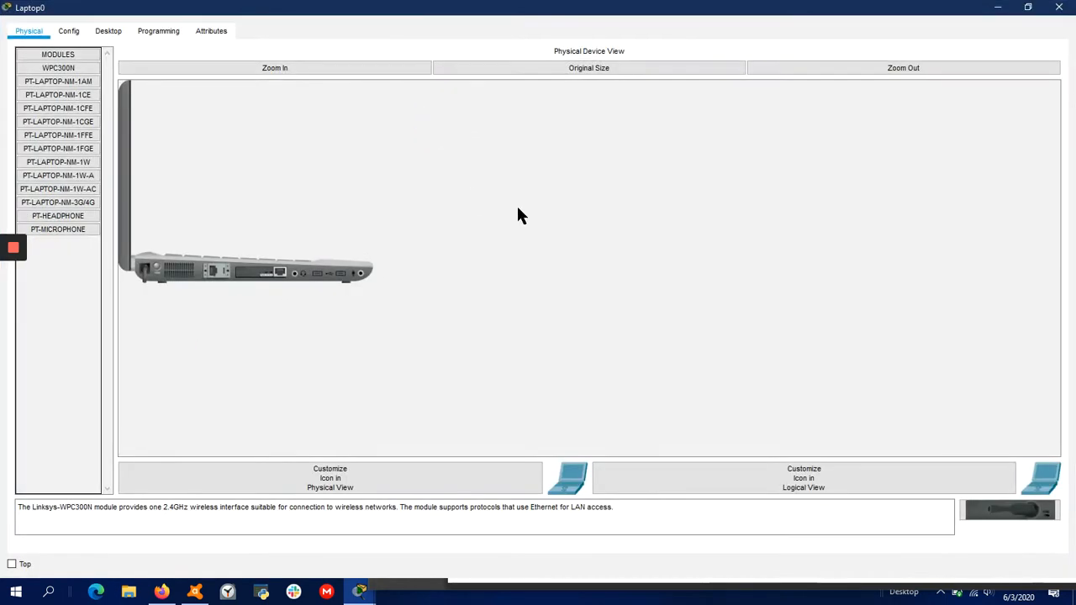
left_click_drag(971, 509, 73, 253)
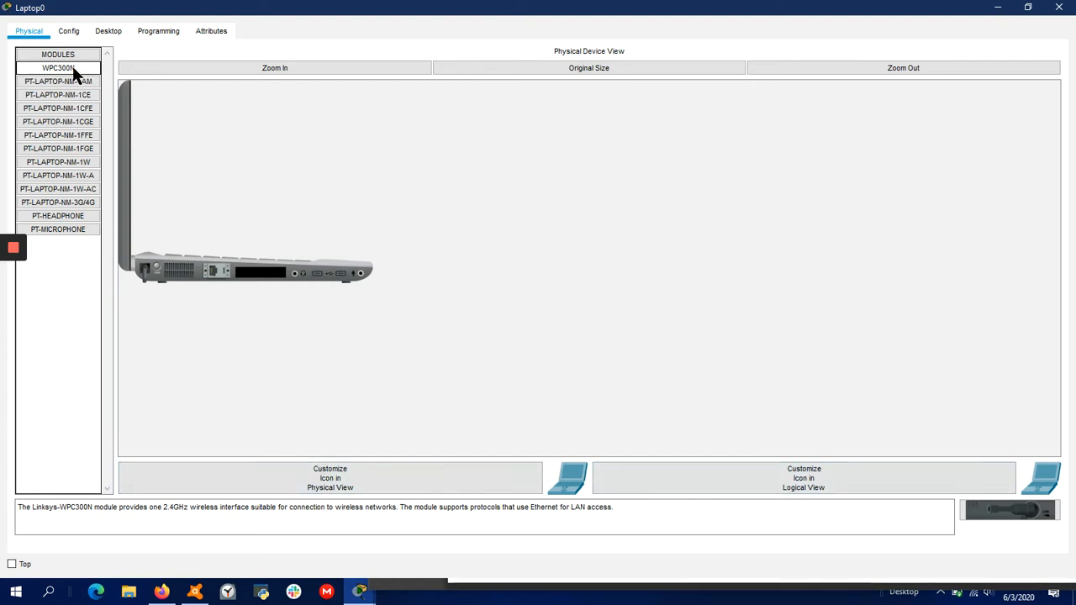
left_click_drag(1007, 511, 261, 277)
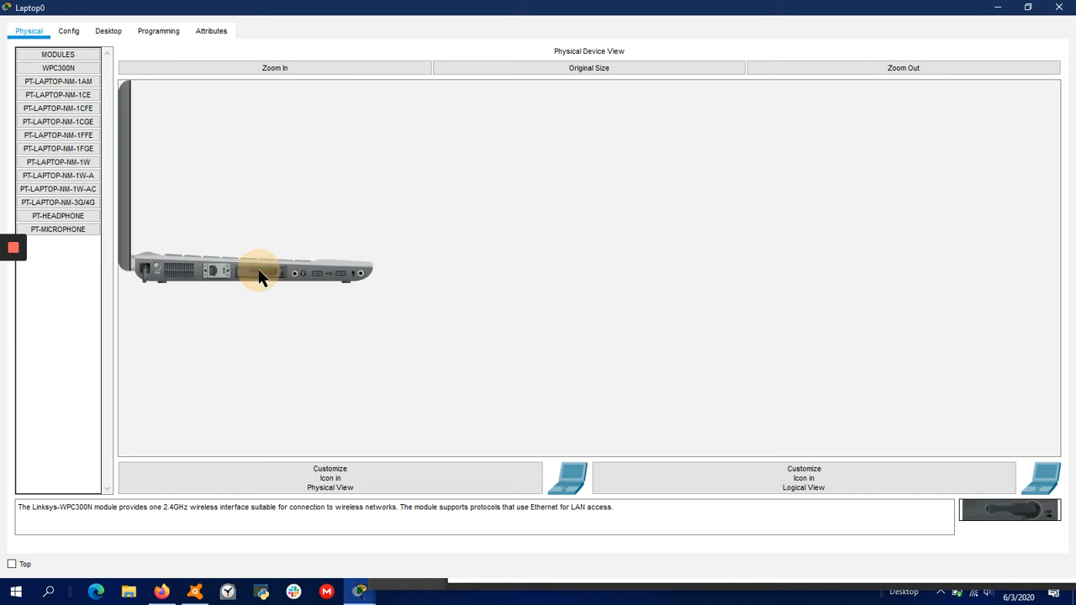
Step: Power Laptop0 back on and open its PC Wireless utility
left_click_drag(609, 15, 328, 87)
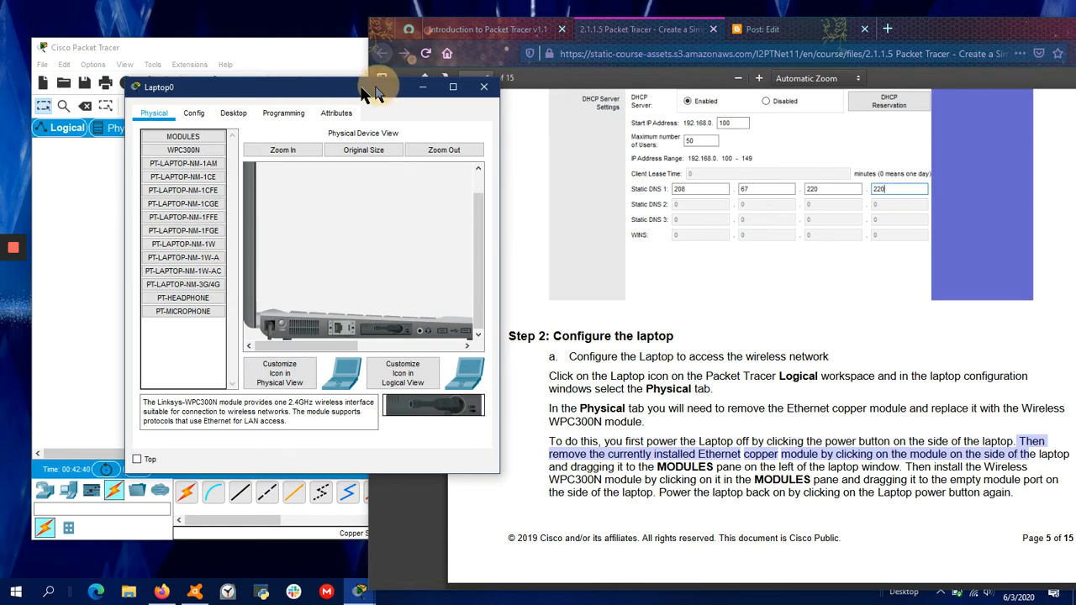
left_click_drag(383, 89, 337, 95)
scroll(614, 185, "down", 5)
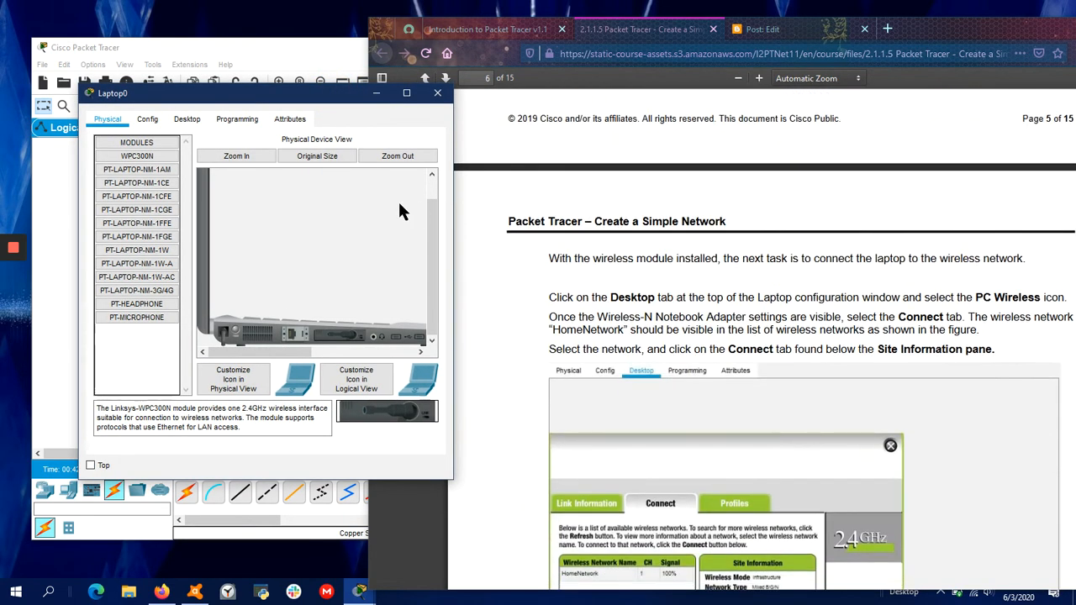
left_click(193, 119)
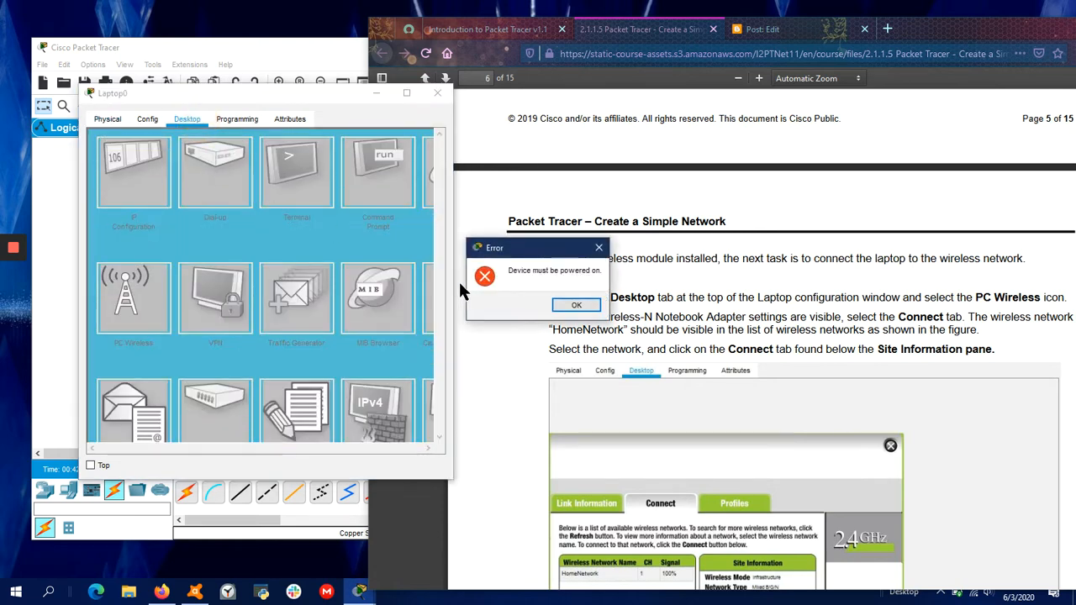
key("Return")
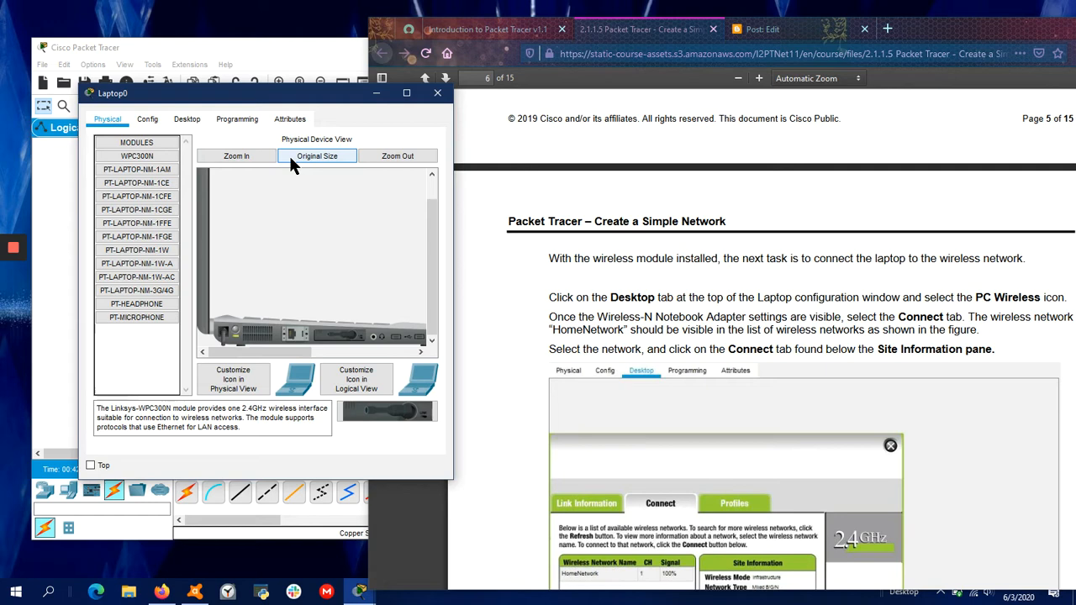
left_click(183, 120)
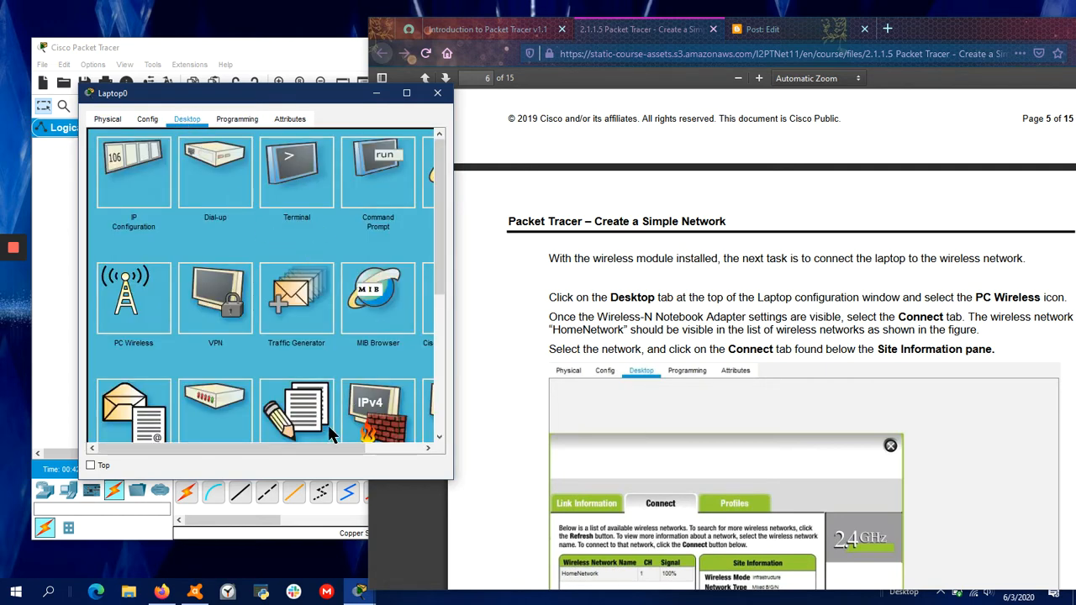
mouse_move(252, 449)
left_mouse_down()
mouse_move(306, 444)
mouse_move(245, 446)
left_mouse_up()
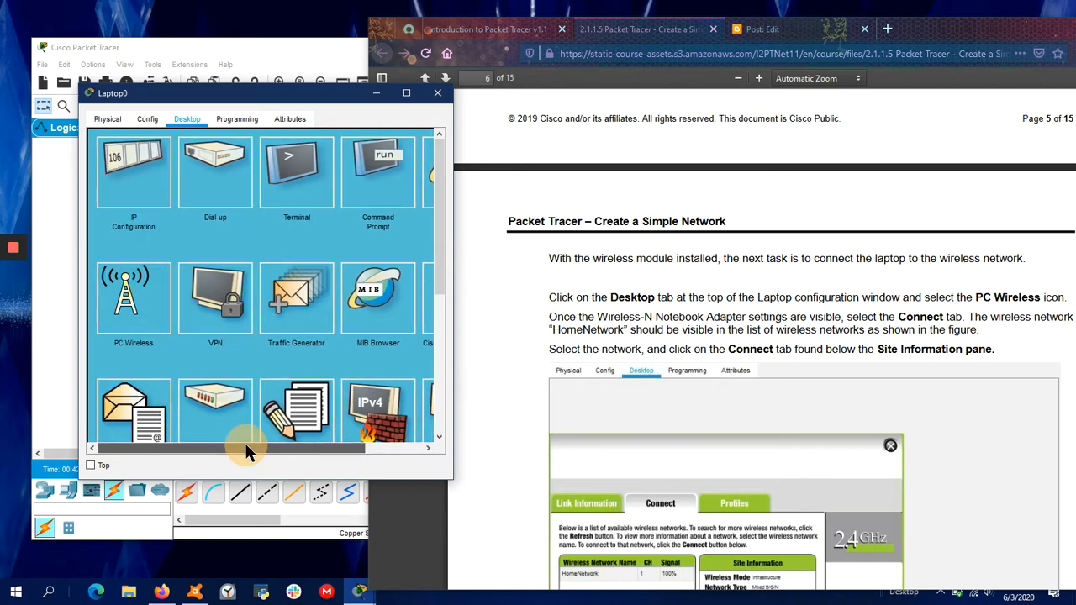
left_click(174, 301)
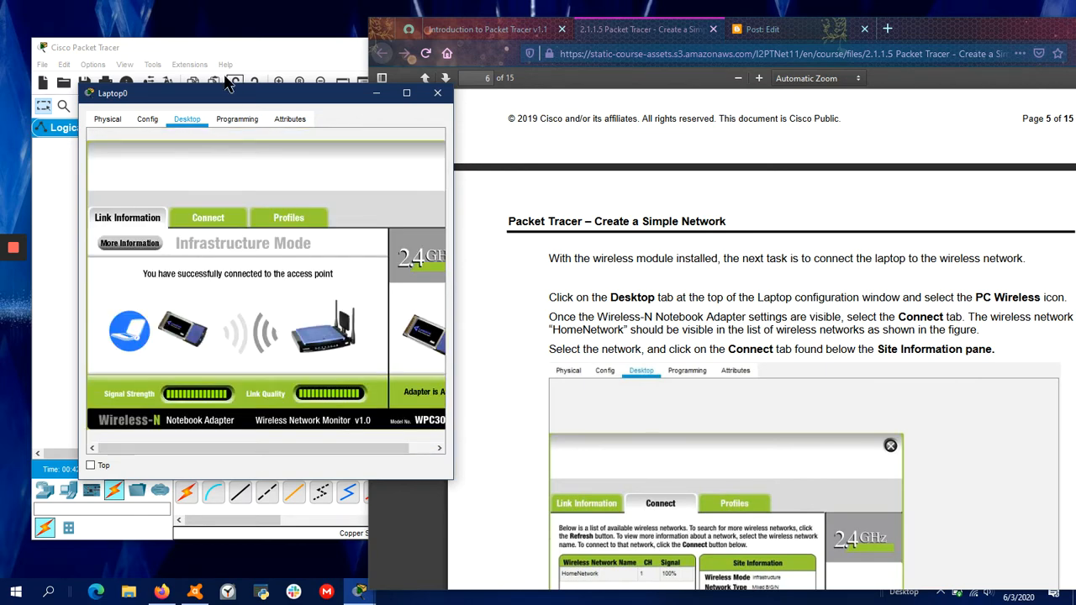
Step: Review Laptop0's available wireless networks and saved connection profiles in its PC Wireless utility
left_click_drag(231, 97, 542, 134)
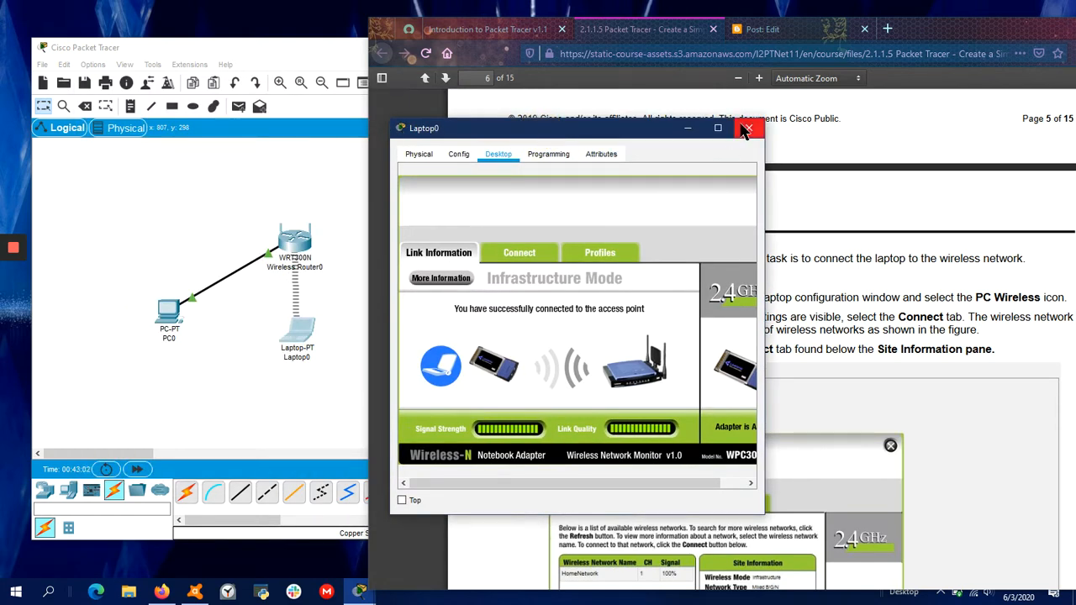
scroll(931, 252, "down", 5)
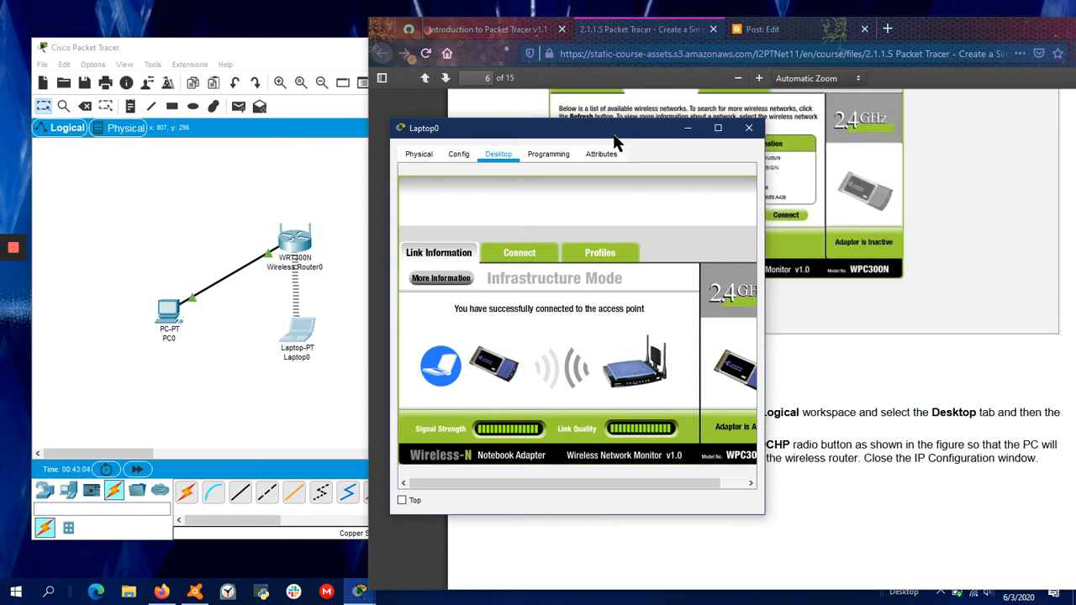
left_click_drag(614, 137, 442, 93)
left_click(337, 208)
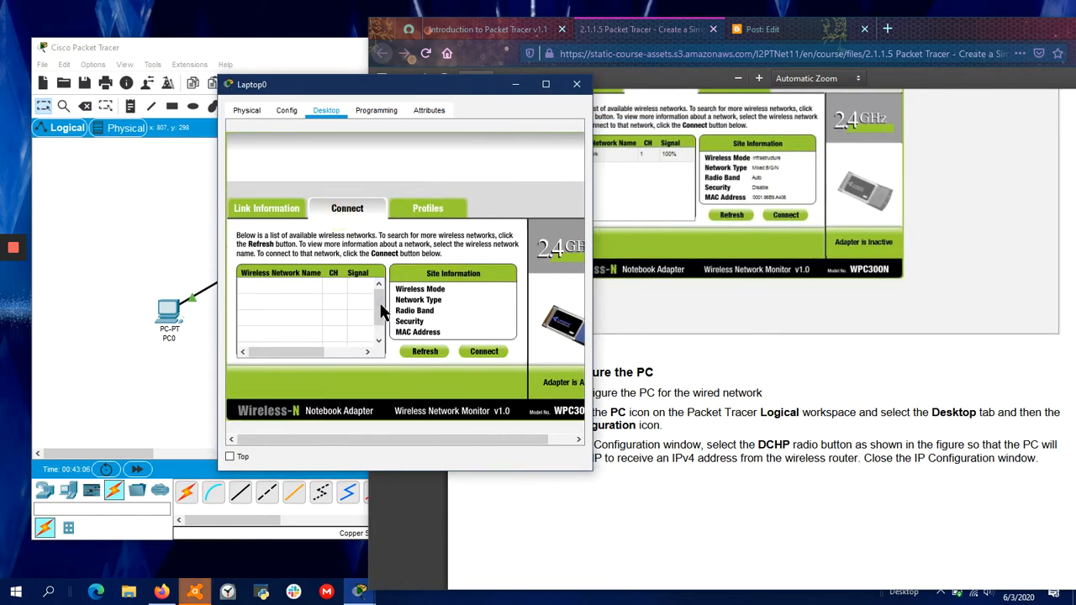
left_click(416, 349)
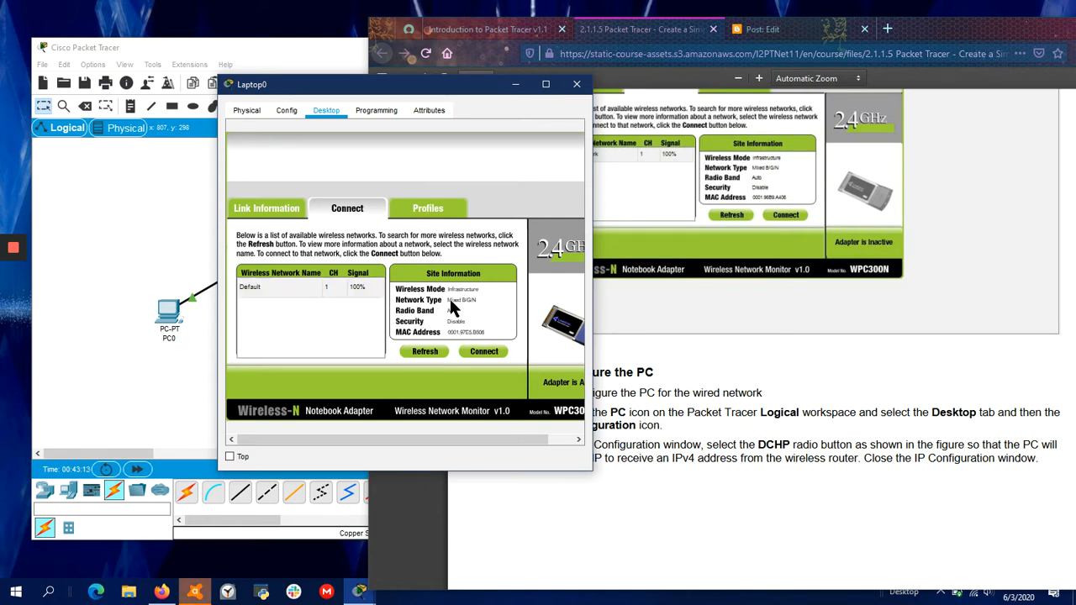
left_click(437, 211)
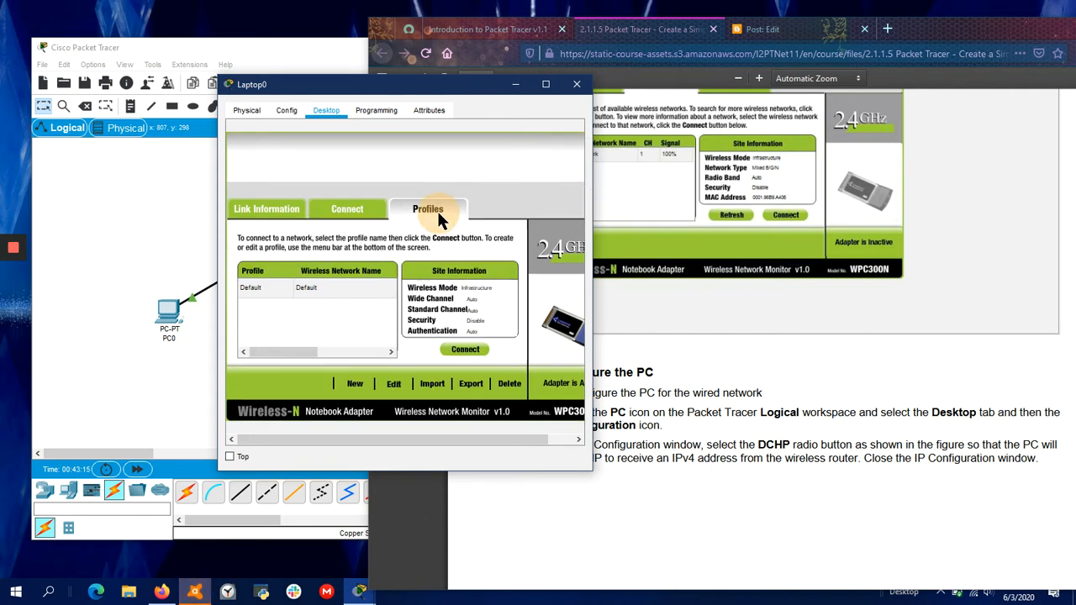
left_click_drag(300, 352, 357, 347)
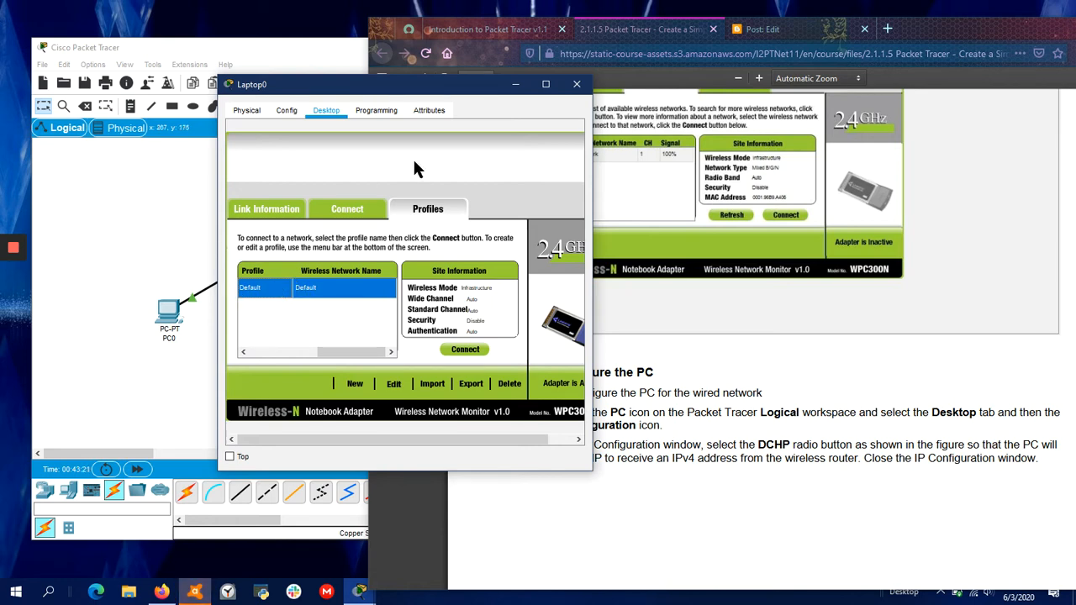
Step: Set Wireless Router0's network name (SSID) to runtcpip.com in its basic wireless settings and save the settings
left_click_drag(424, 90, 664, 116)
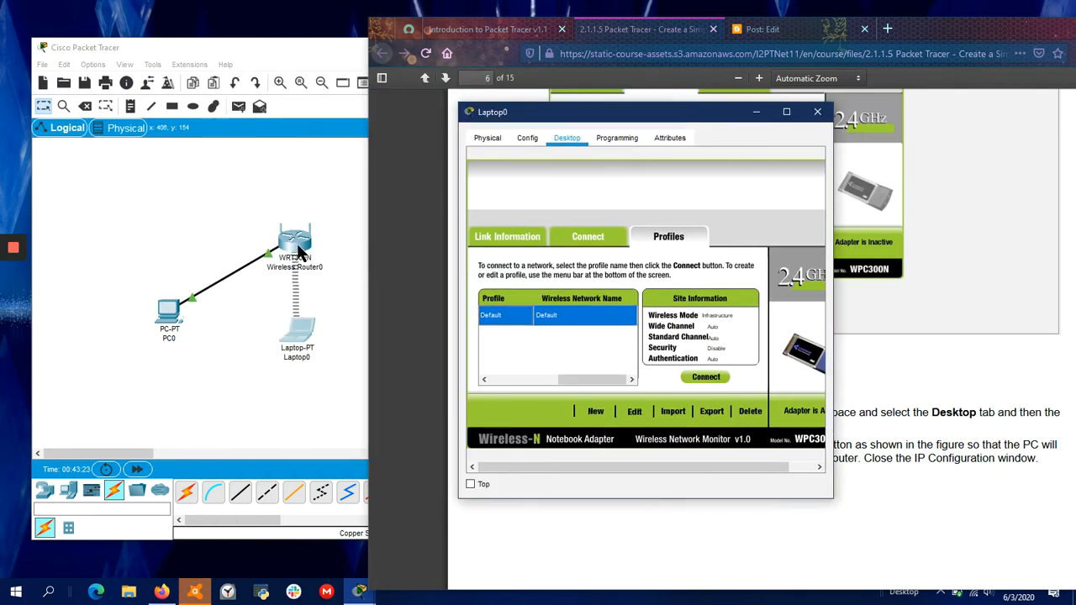
left_click(288, 243)
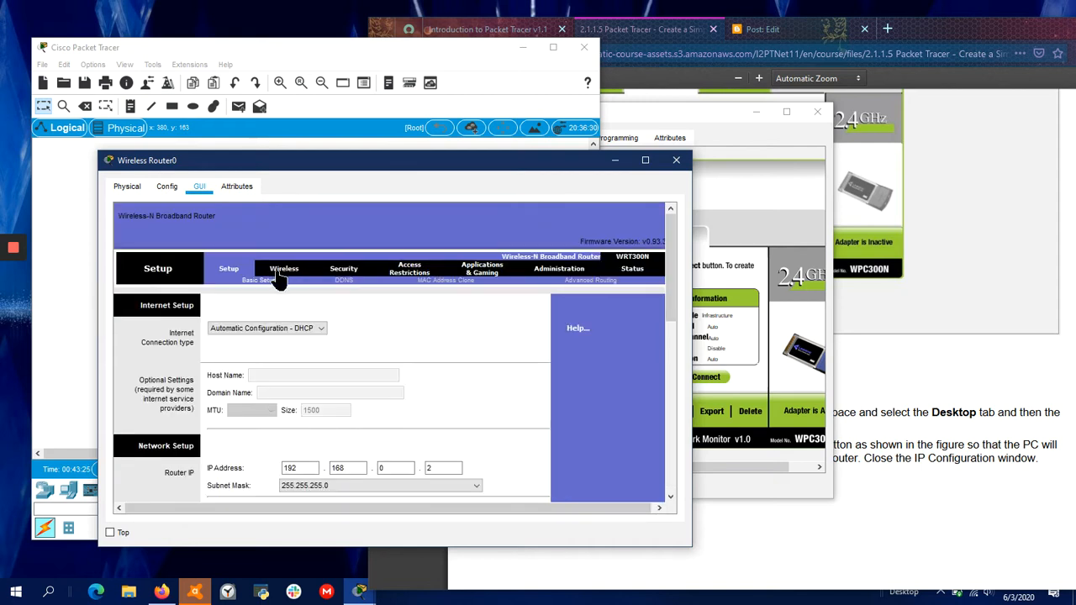
left_click(280, 267)
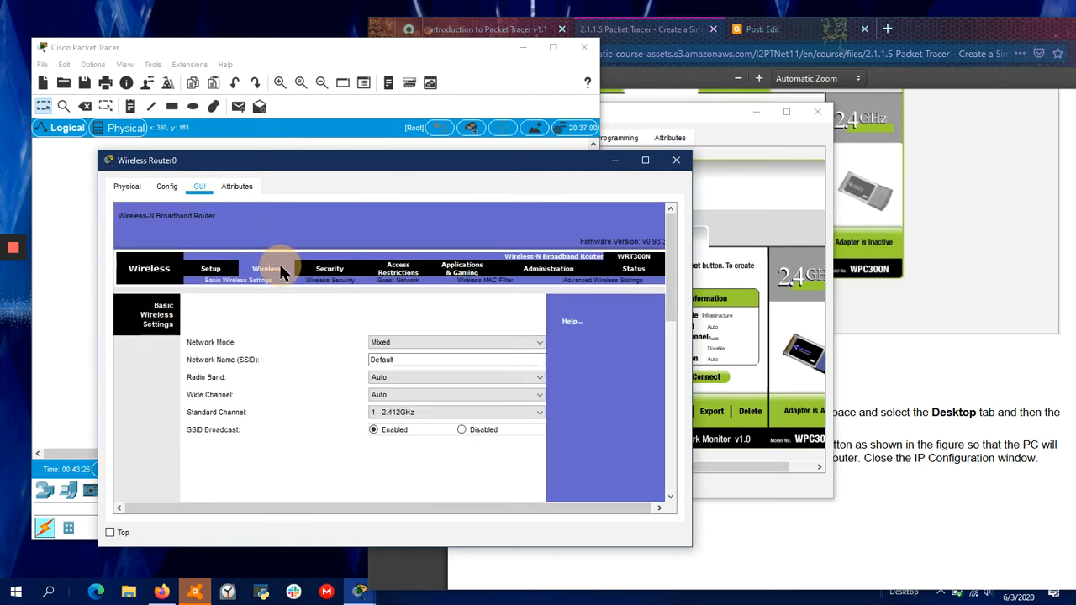
double_click(389, 362)
scroll(391, 363, "down", 10)
scroll(391, 363, "up", 7)
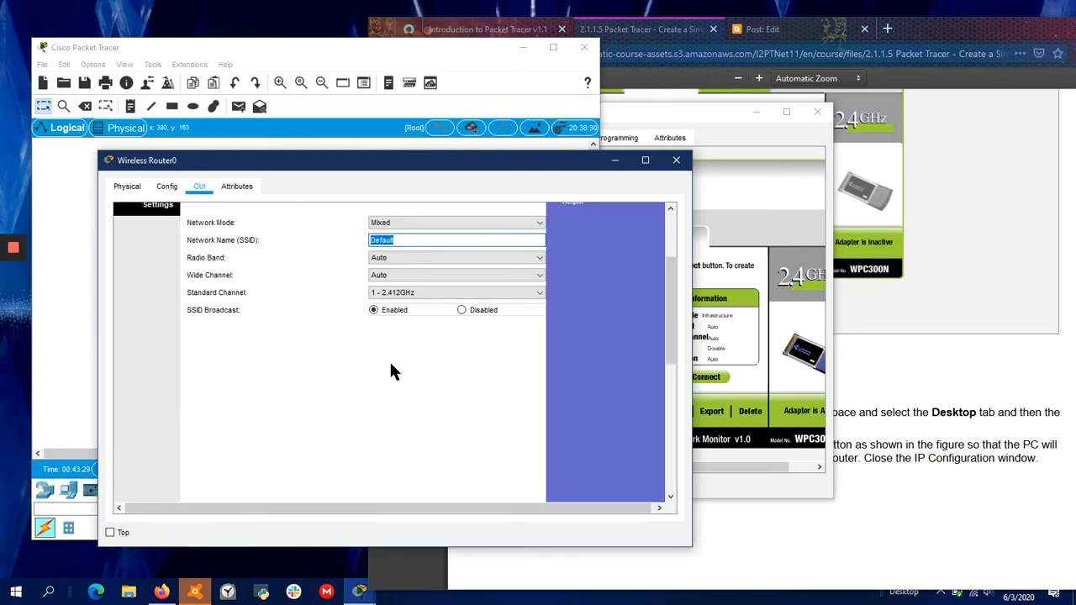
type("runtcpip.com")
scroll(445, 328, "down", 7)
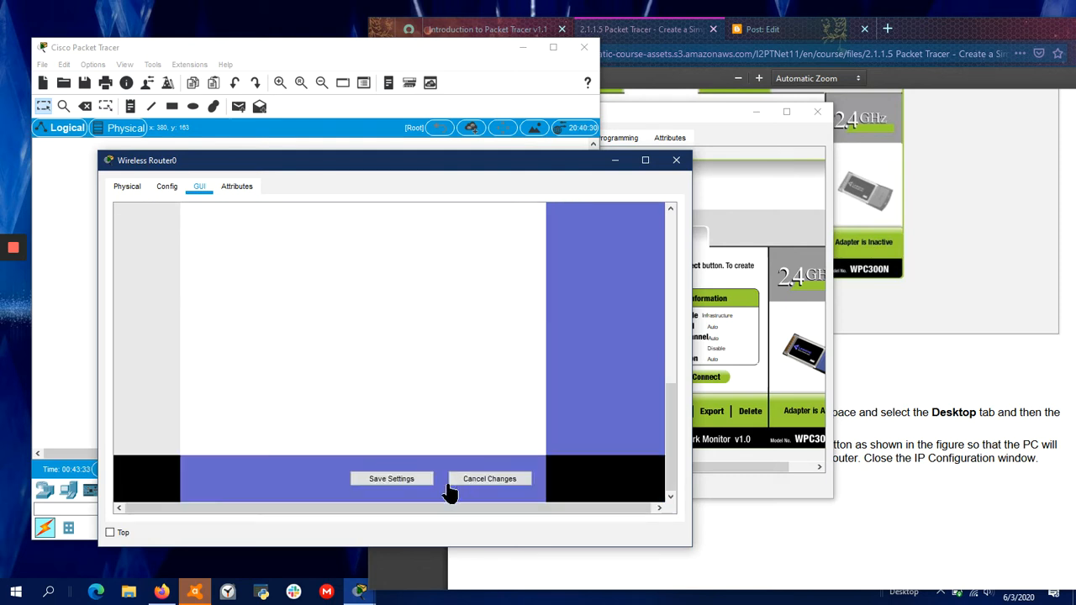
left_click(415, 481)
scroll(412, 361, "down", 7)
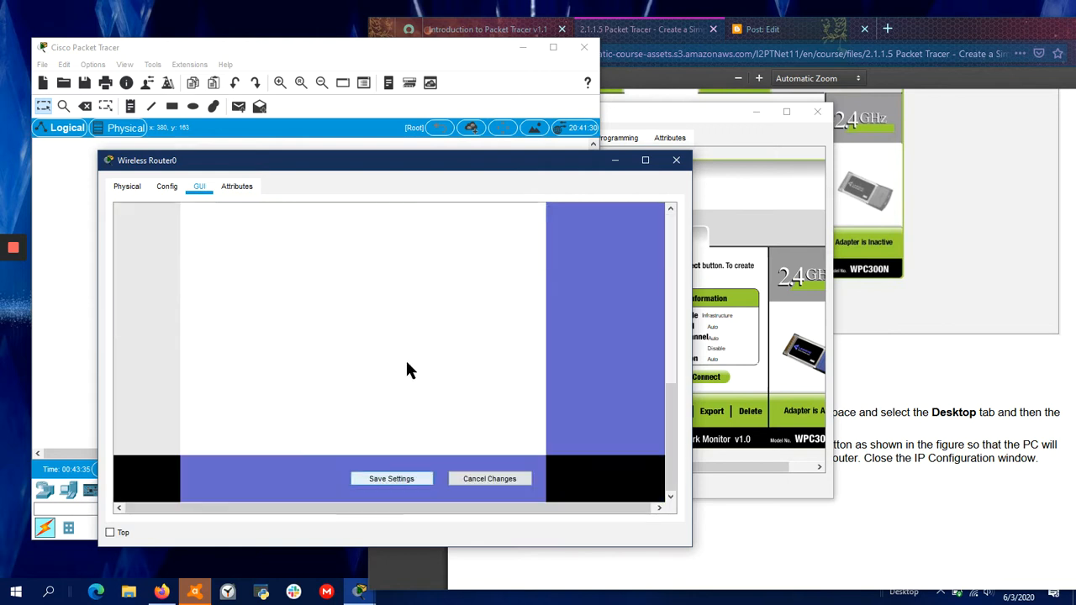
left_click(387, 477)
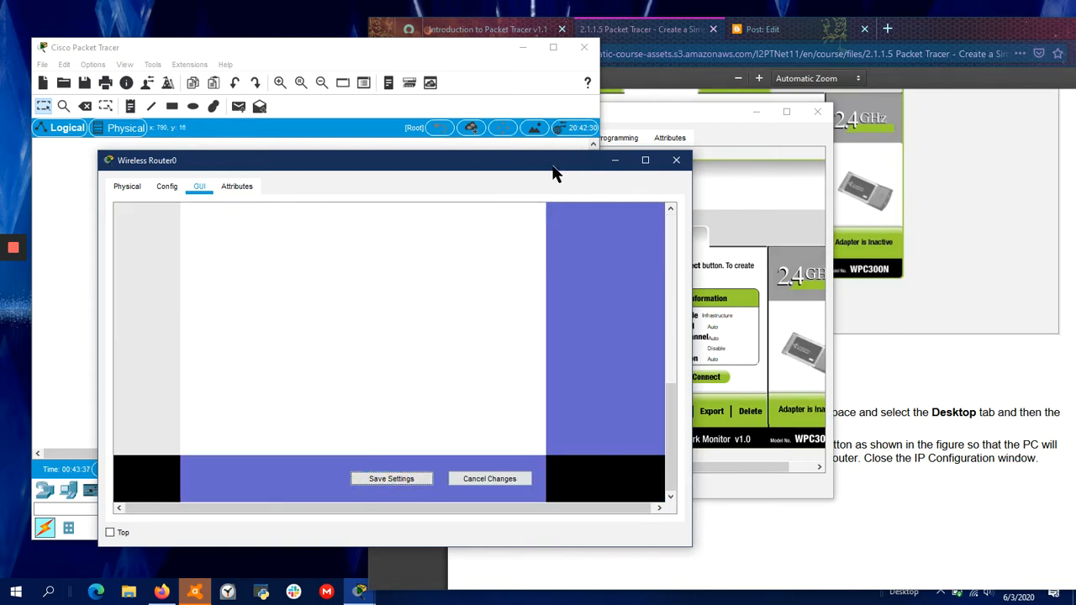
Step: Try to reconnect Laptop0 using the Default wireless profile and check its link information
left_click_drag(555, 173, 441, 179)
left_click(612, 264)
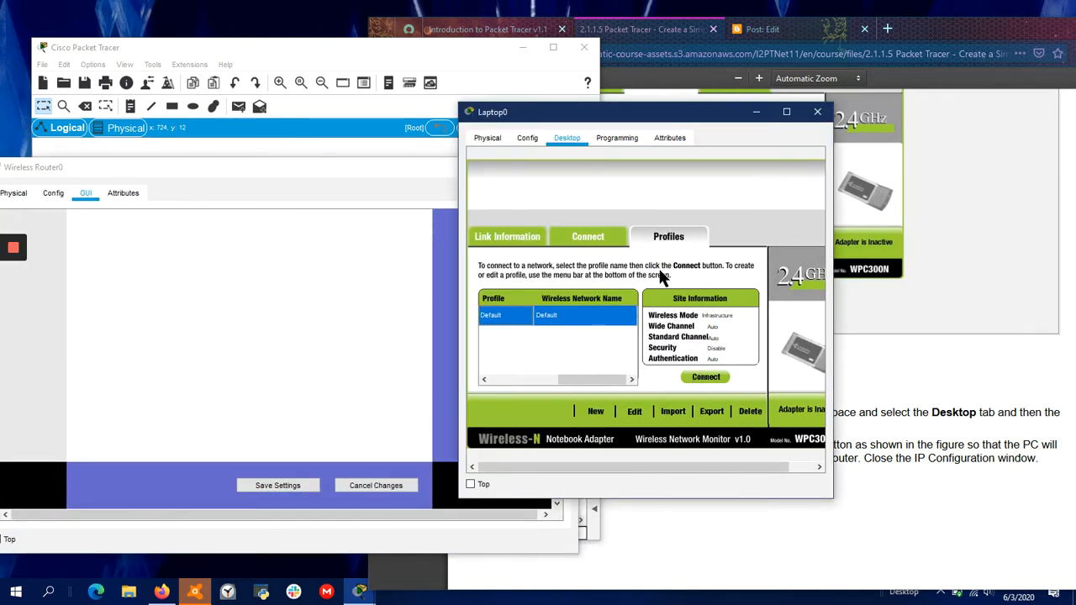
left_click(706, 377)
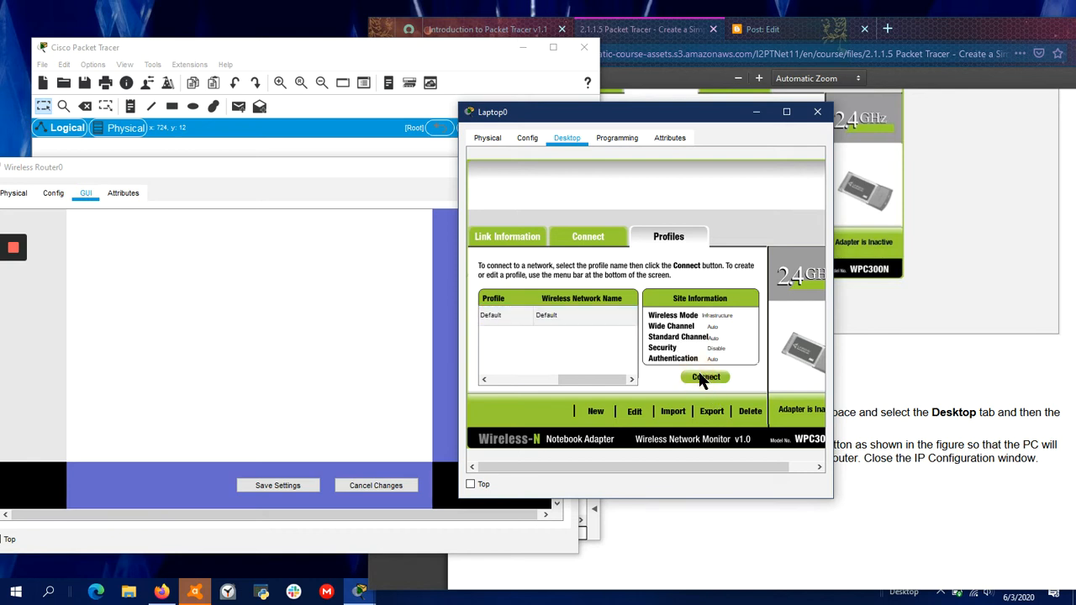
left_click(593, 239)
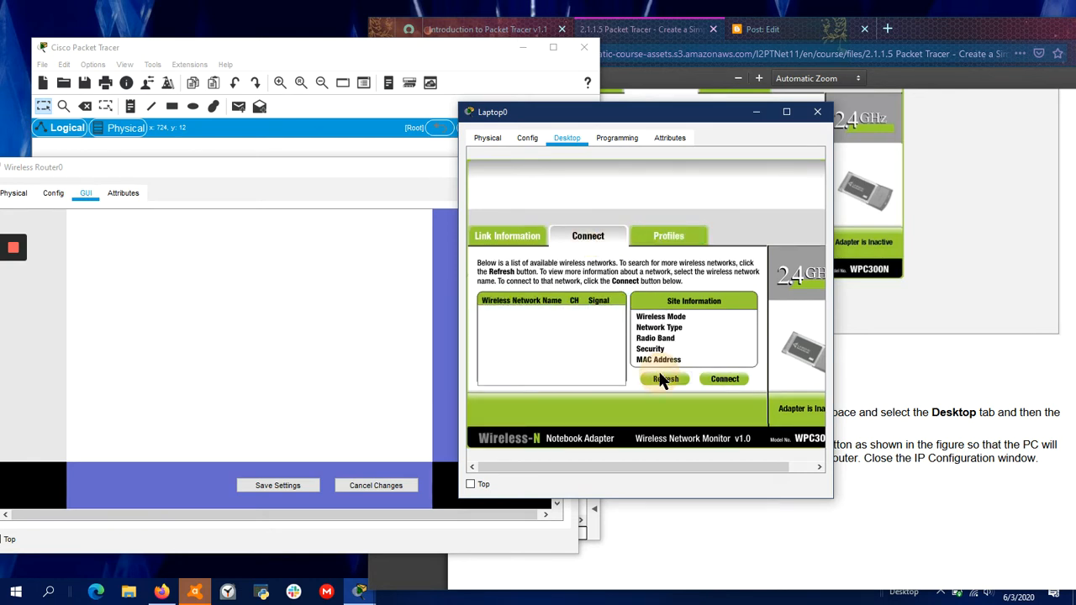
left_click(666, 239)
left_click(508, 239)
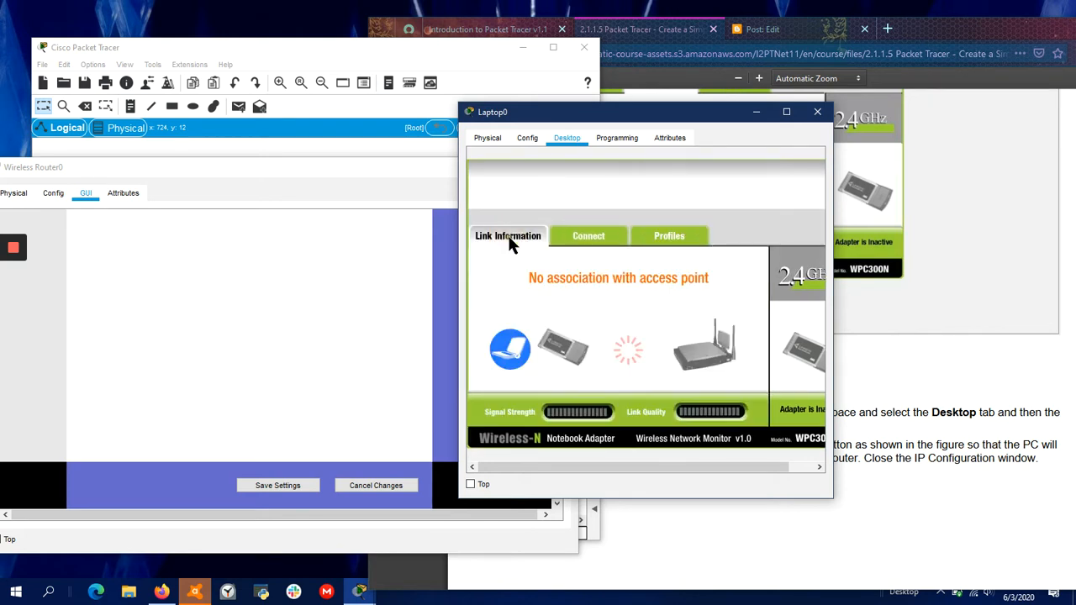
Step: Connect Laptop0 to the runtcpip.com wireless network and check its link information
left_click(561, 230)
left_click(716, 376)
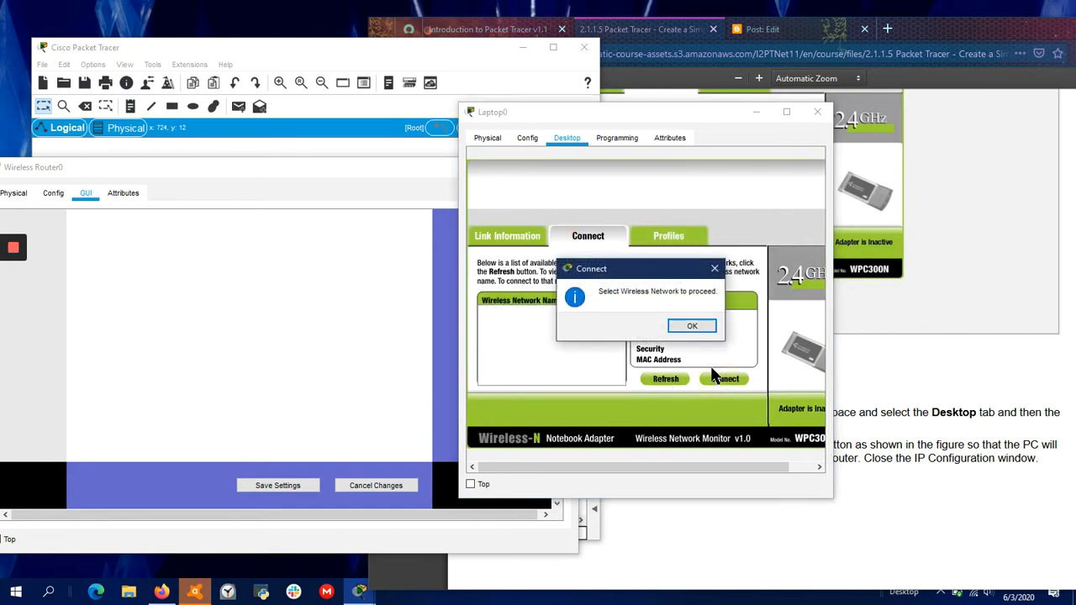
left_click(689, 327)
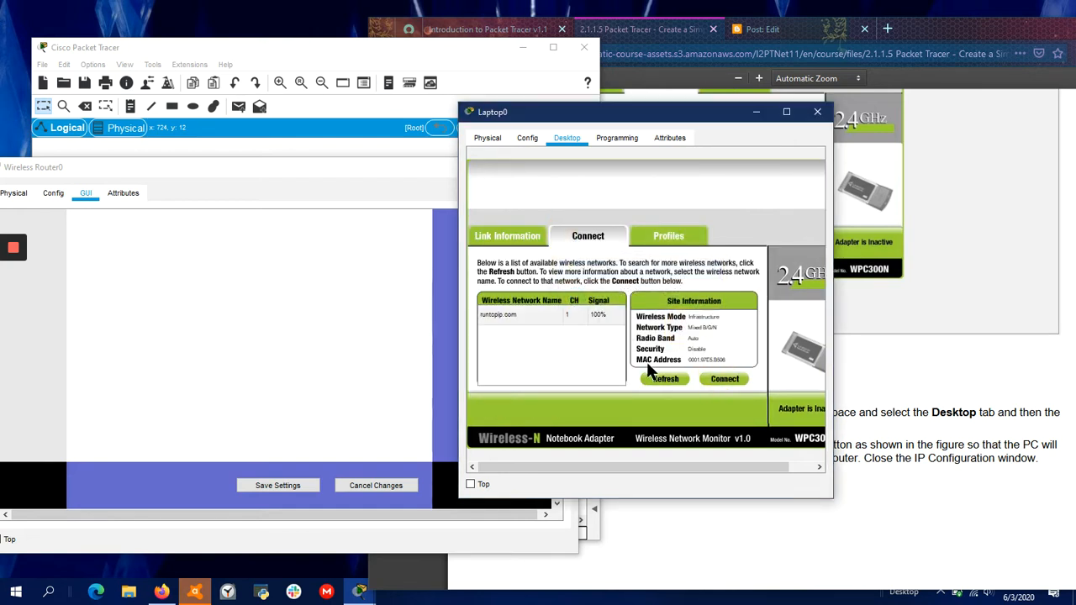
left_click(512, 321)
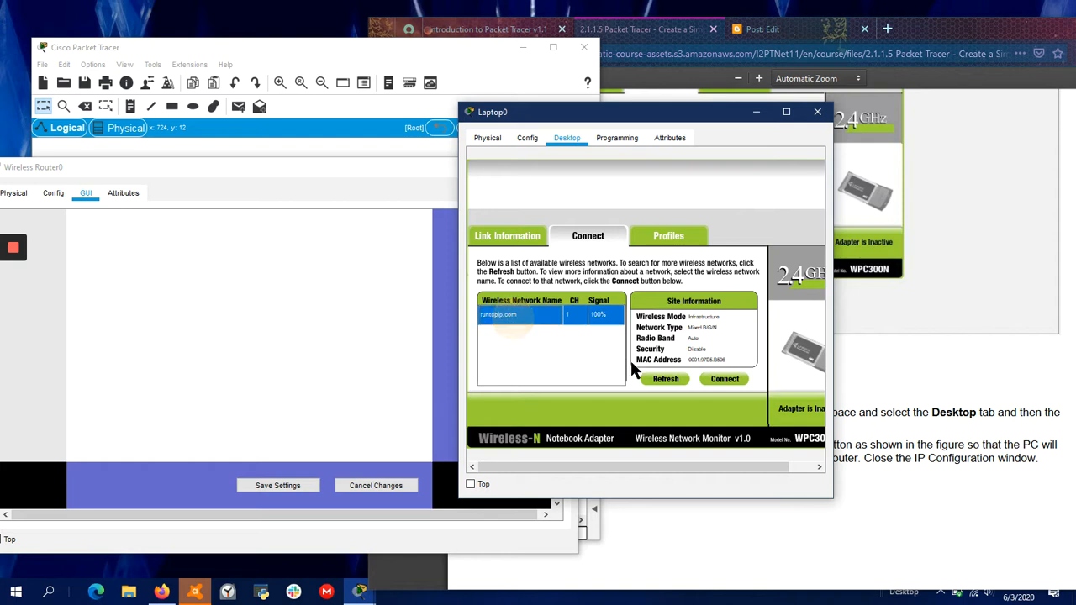
left_click(717, 379)
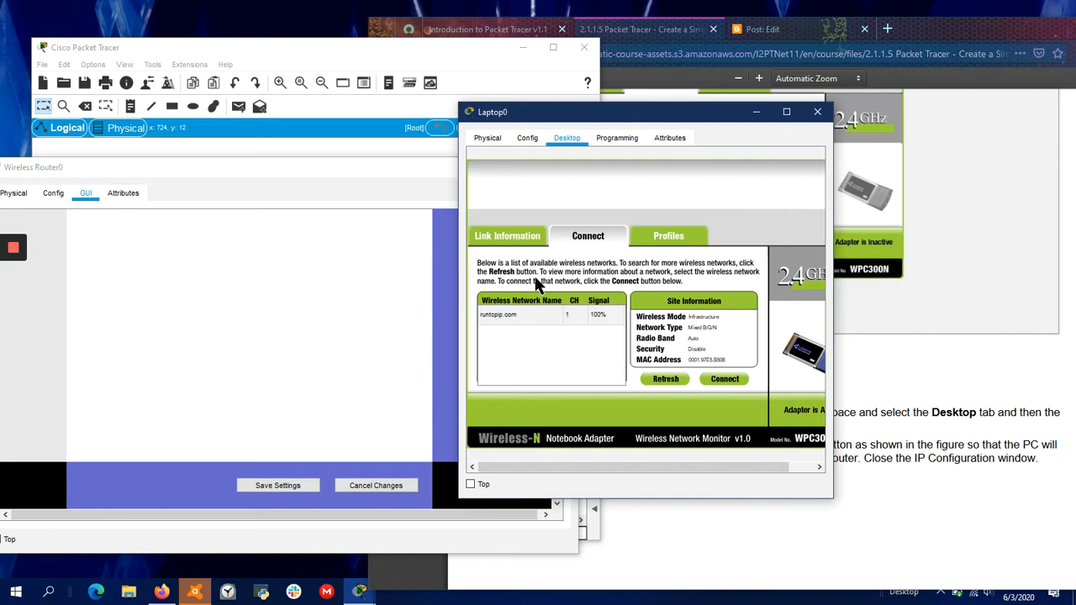
left_click(506, 238)
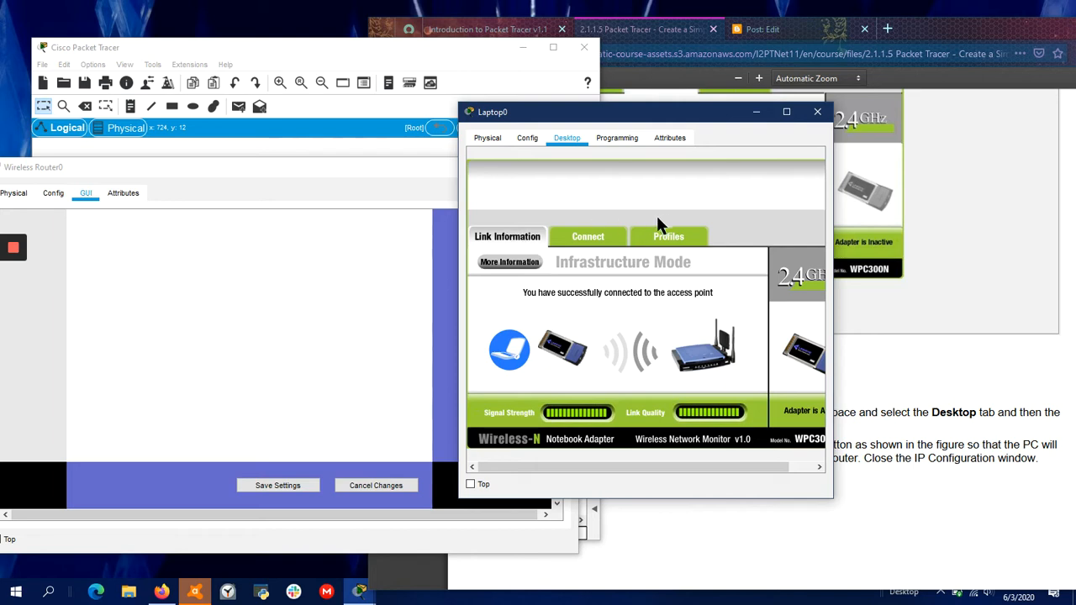
Step: Close the Laptop0 and Wireless Router0 windows and read the lab instructions on configuring the PC for the wired network
left_click(817, 112)
left_click_drag(456, 174, 464, 215)
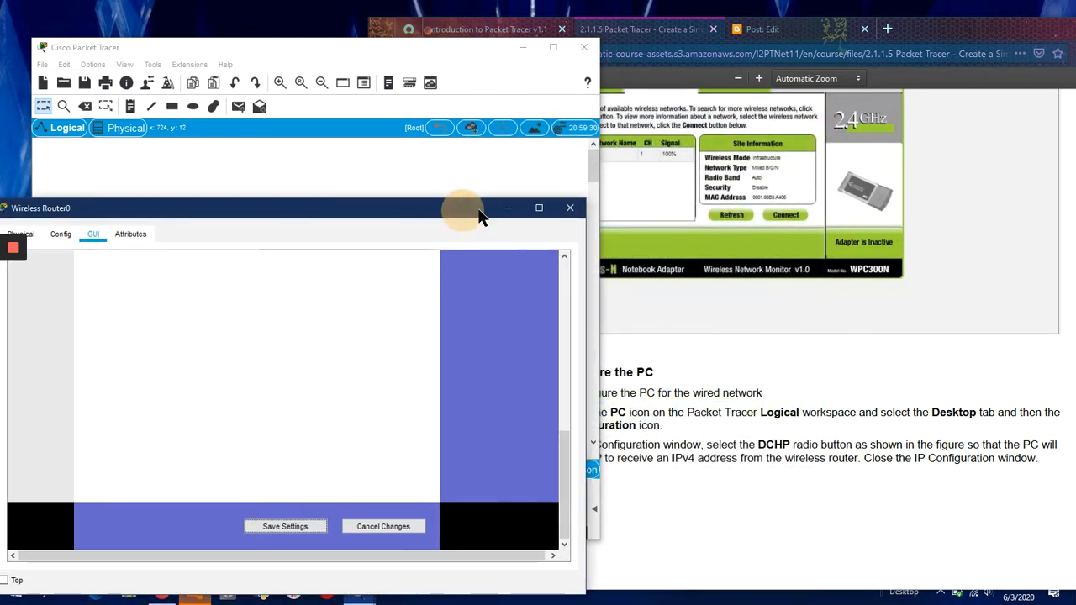
left_click(569, 210)
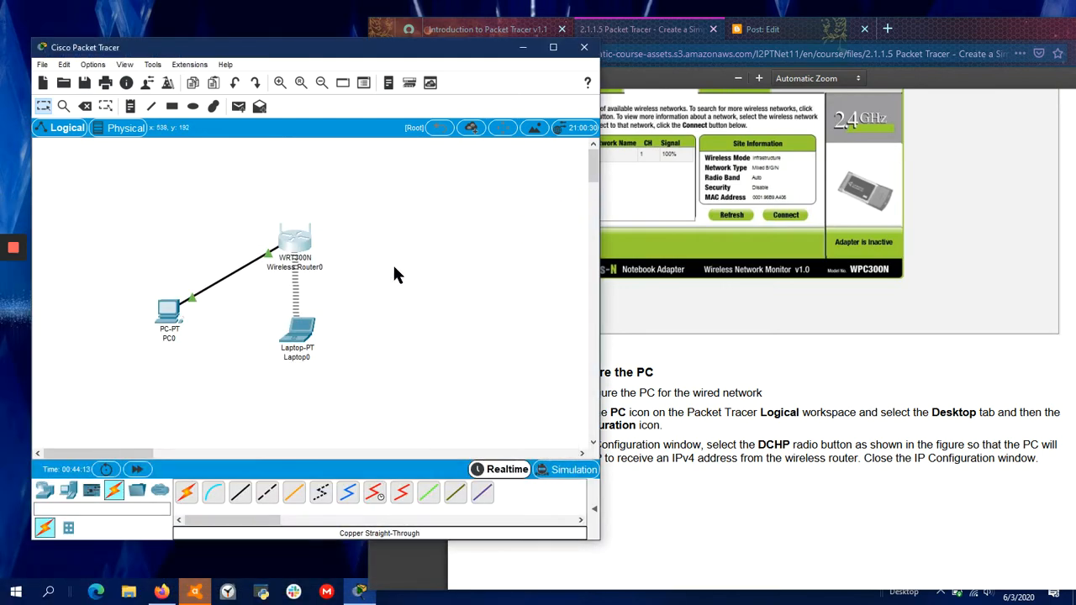
left_click(783, 389)
scroll(756, 386, "down", 5)
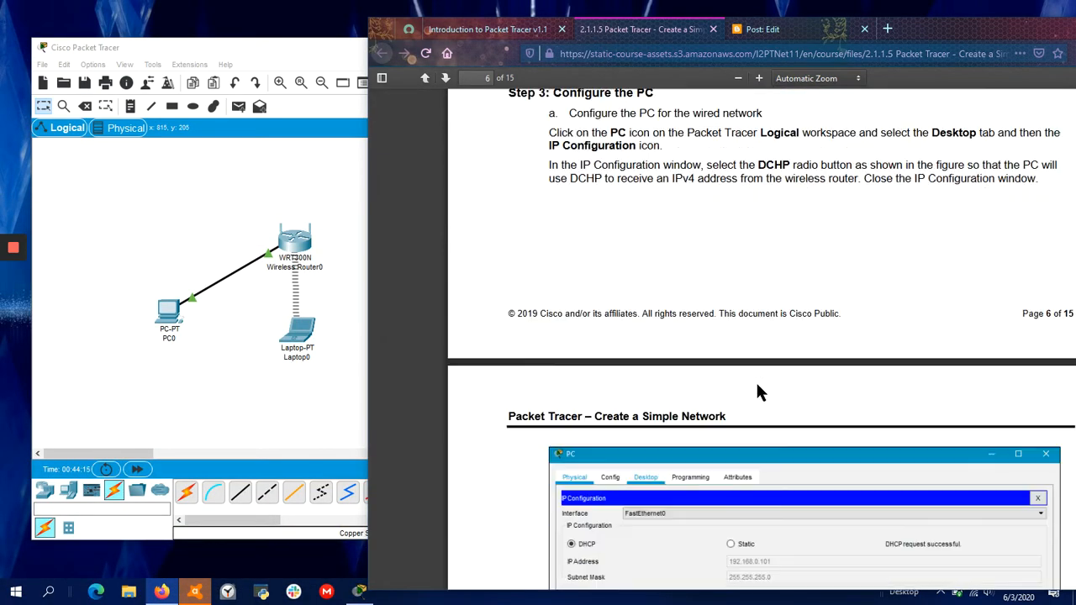
scroll(756, 391, "down", 5)
scroll(756, 389, "up", 8)
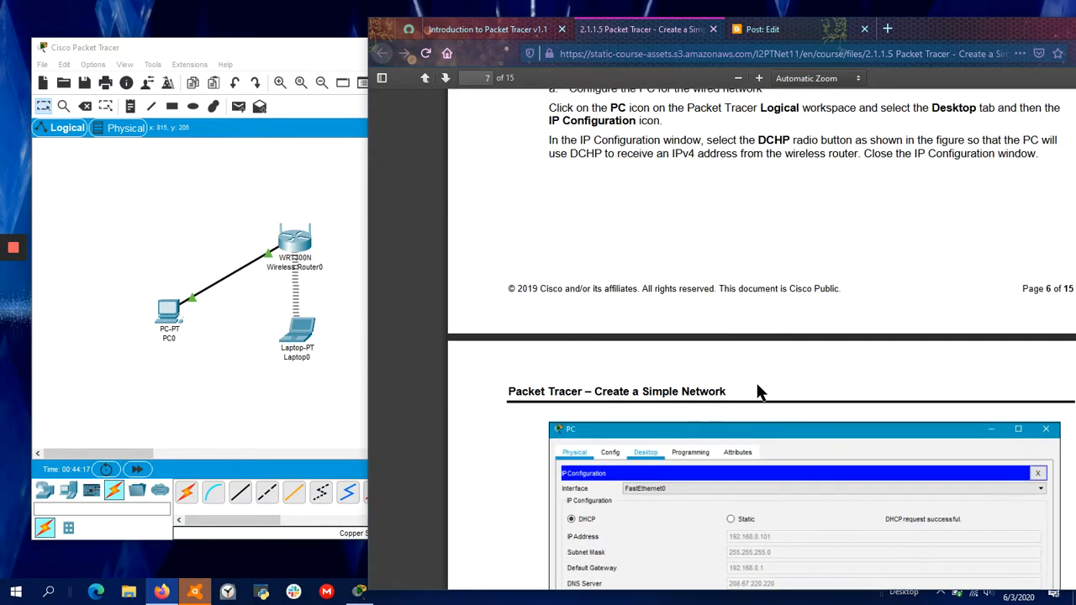
Step: Open PC0's IP Configuration and set its IPv4 addressing on FastEthernet0 to DHCP
left_click(168, 311)
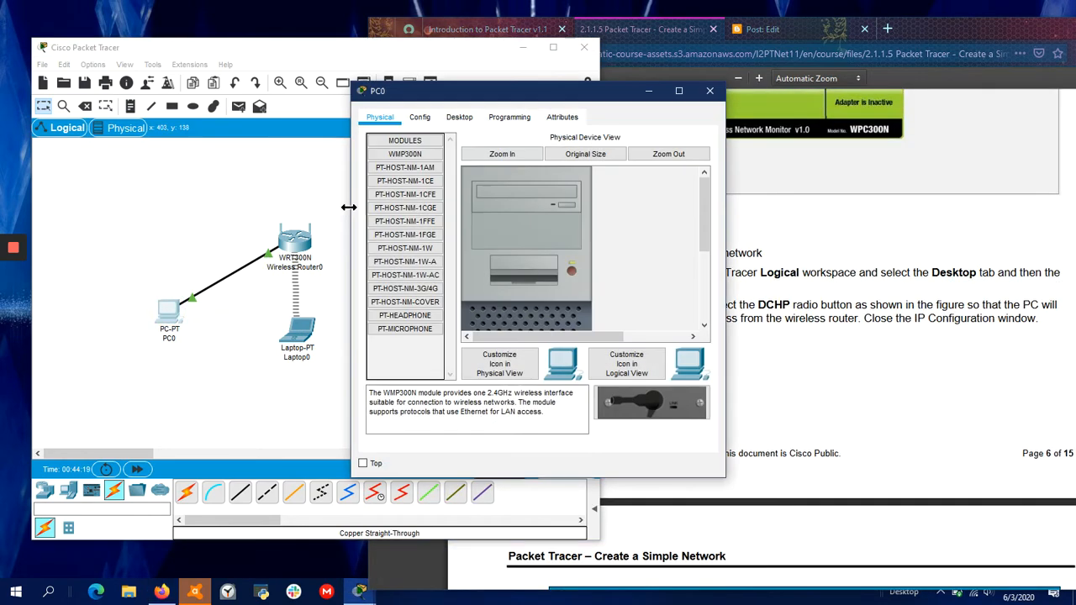
left_click_drag(502, 99, 275, 137)
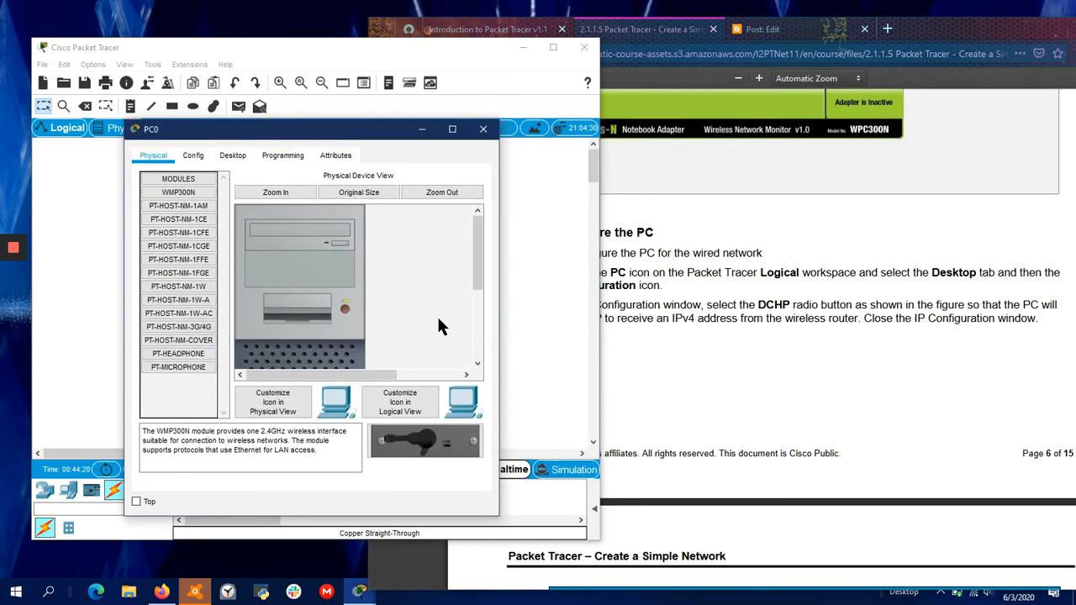
left_click(233, 154)
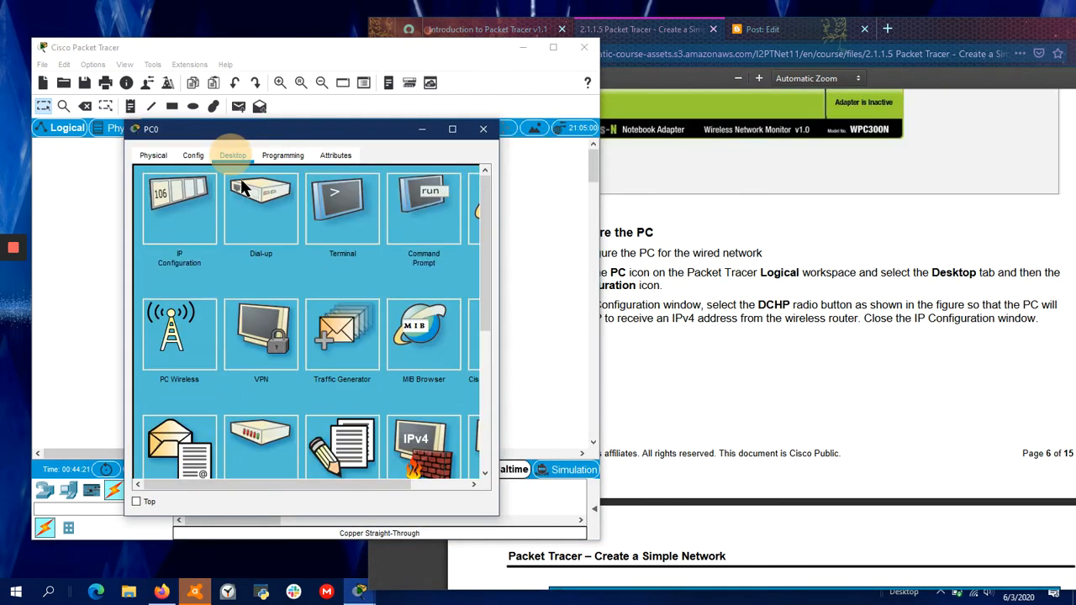
left_click(412, 206)
scroll(676, 322, "down", 3)
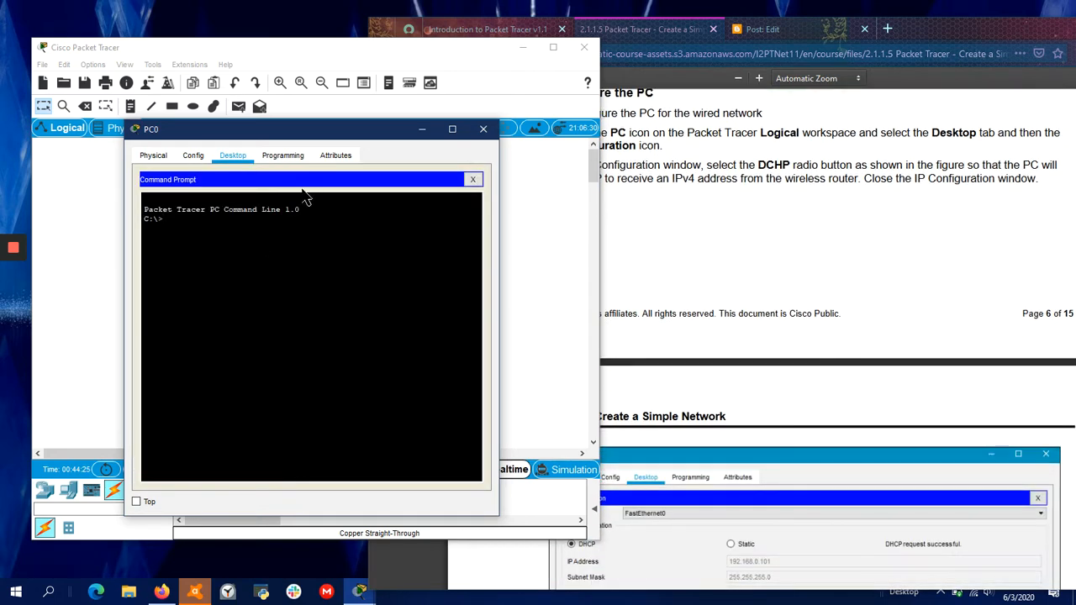
left_click(472, 179)
left_click(193, 210)
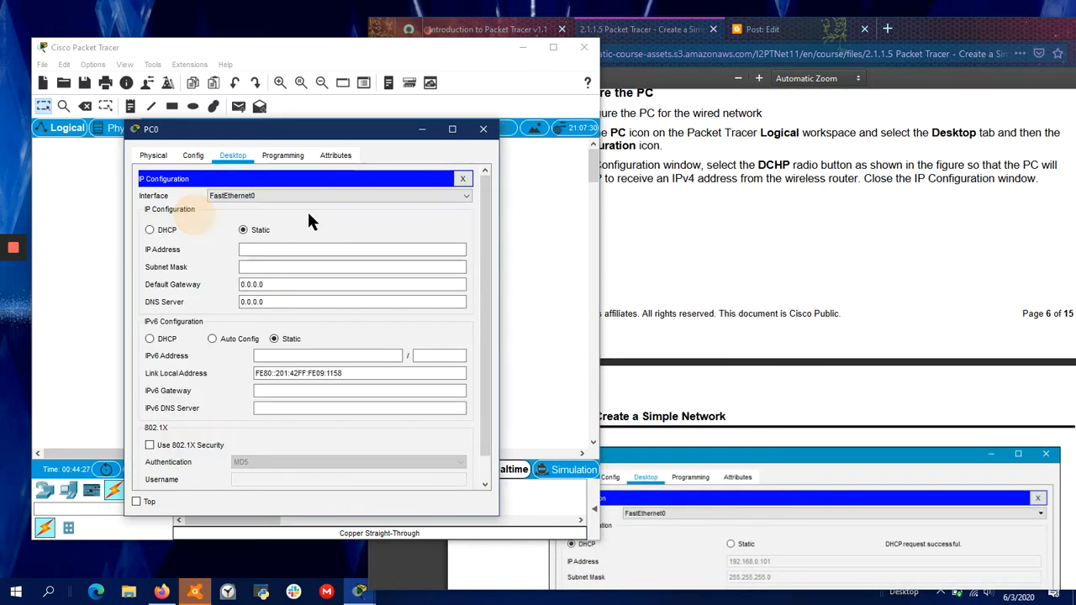
left_click(150, 229)
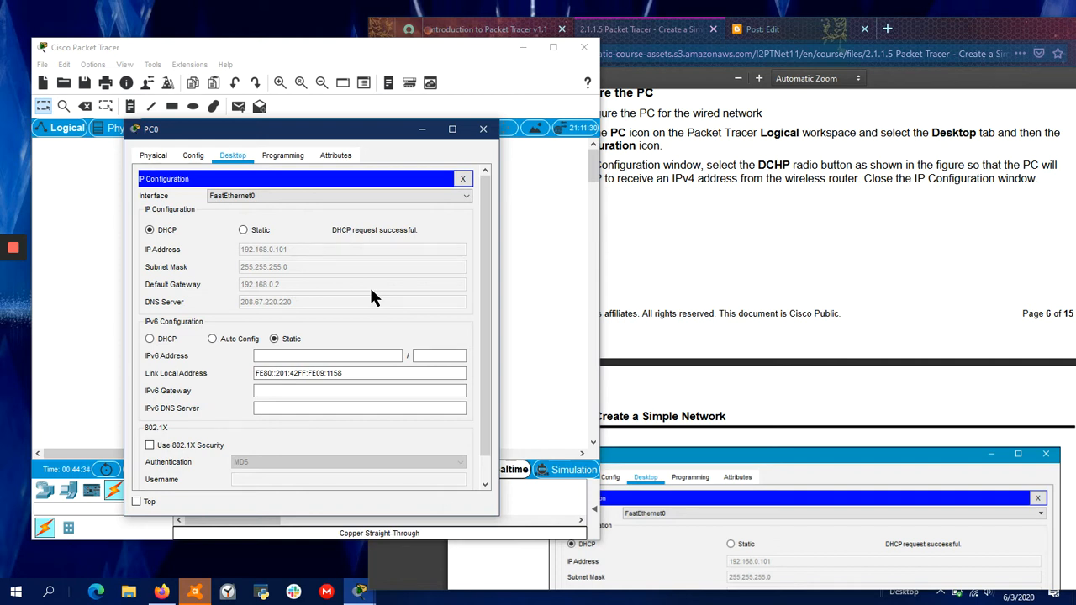
Step: Read the lab instructions on verifying the PC's address with ipconfig /all and close PC0's IP Configuration
left_click(753, 279)
scroll(753, 279, "down", 5)
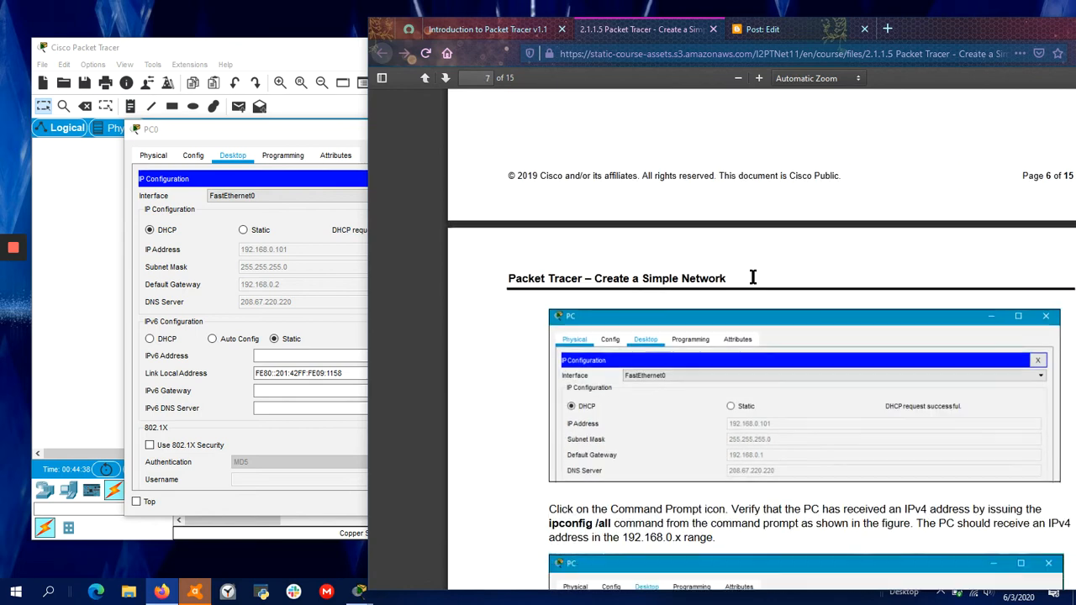
scroll(752, 280, "down", 3)
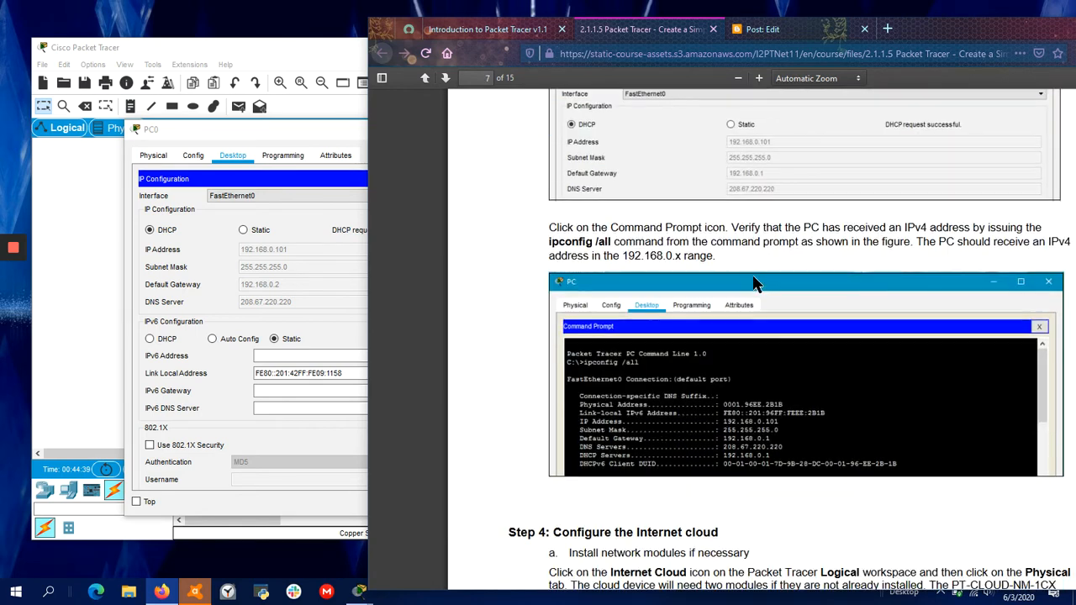
left_click(265, 178)
left_click(462, 178)
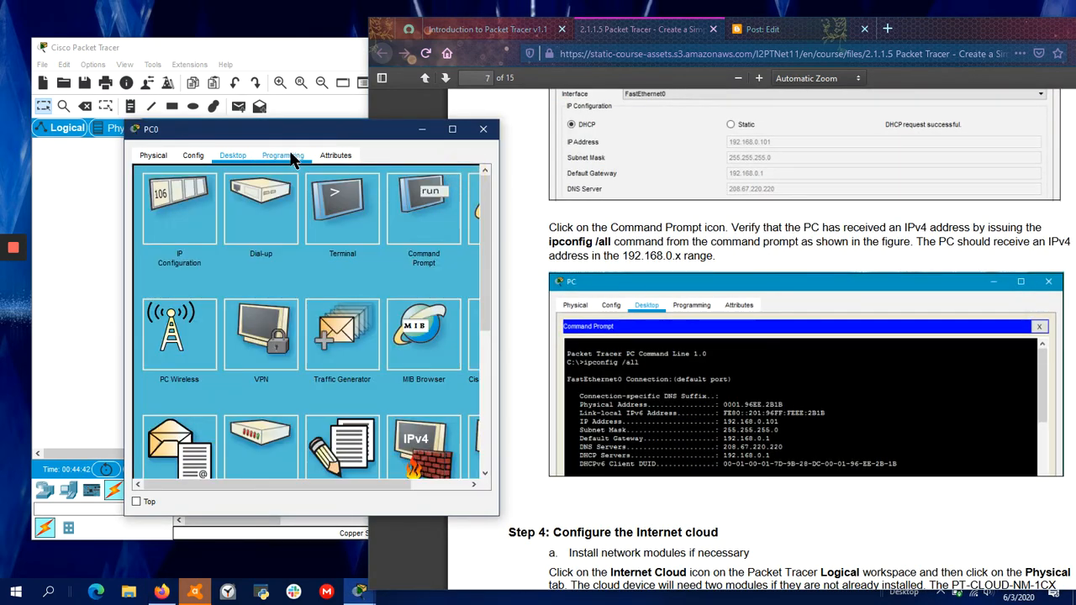
Step: Run ipconfig /all in PC0's Command Prompt, check the default gateway line, and close PC0's window
left_click(429, 206)
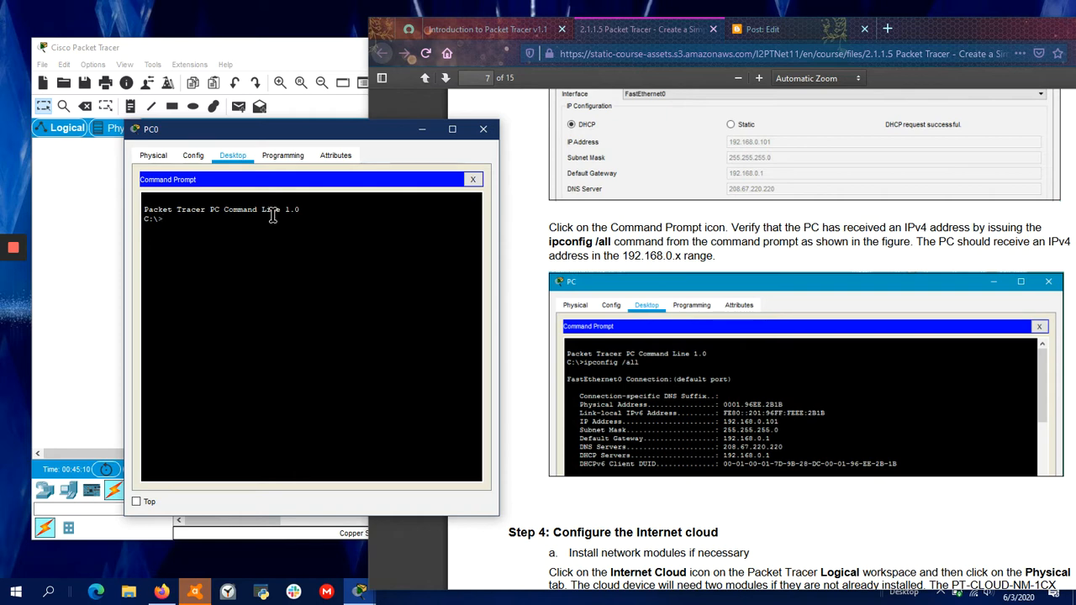
type("ipconfig /all")
key("Return")
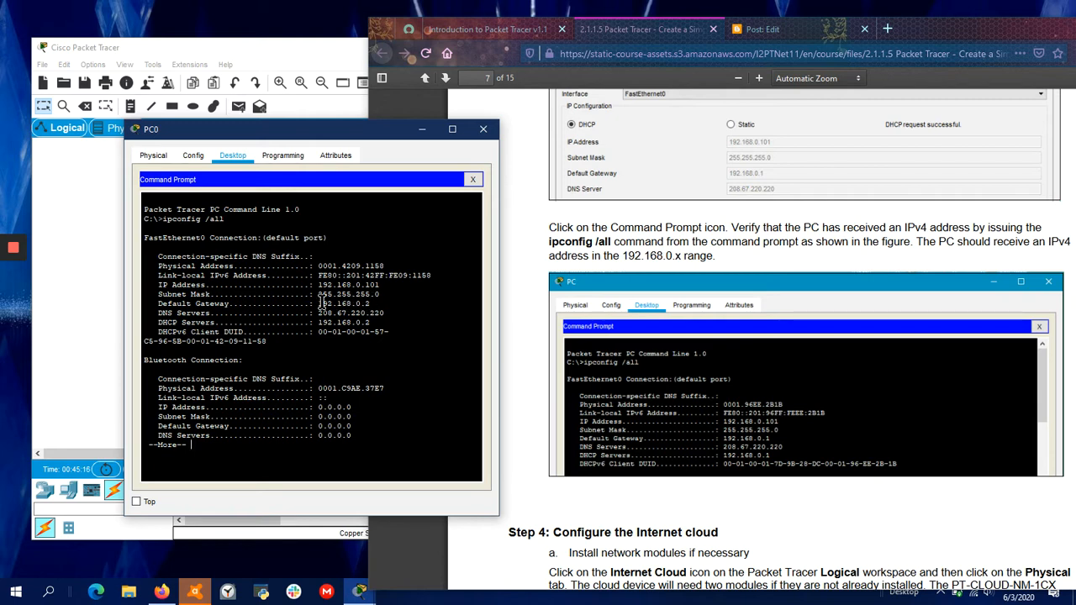
left_click_drag(155, 302, 395, 301)
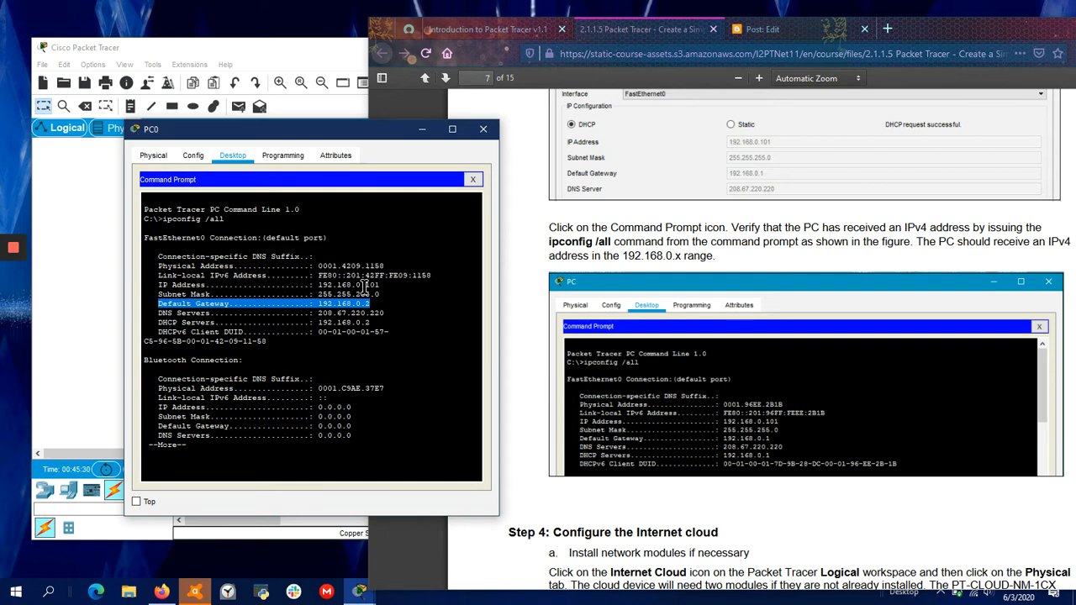
left_click(474, 179)
left_click(484, 130)
Step: Read the lab's Step 4 instructions on the Internet cloud and review the addressing table and earlier pages
scroll(806, 328, "down", 5)
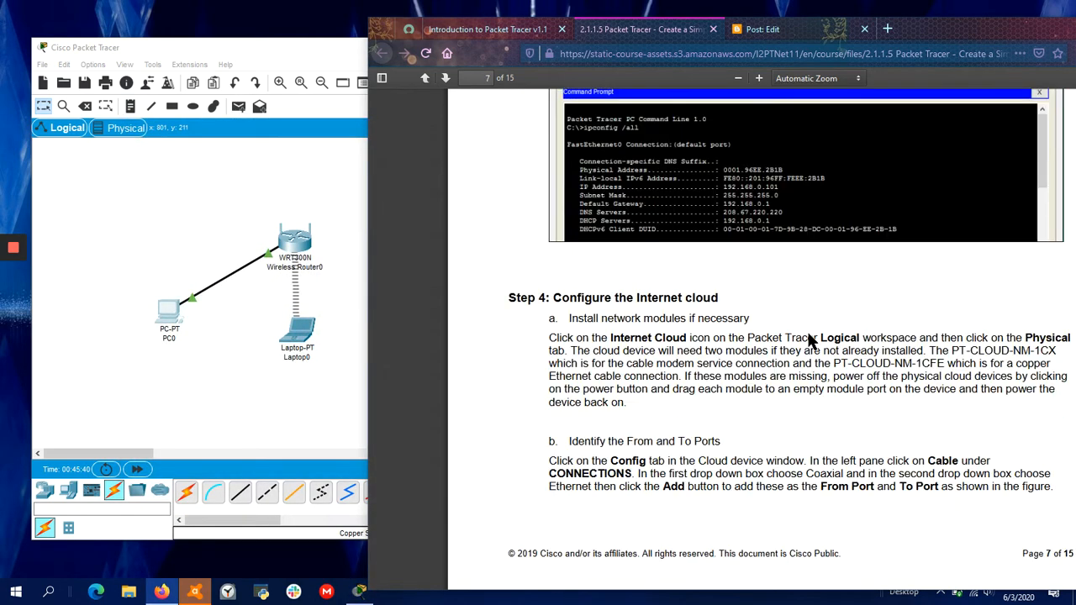
scroll(805, 328, "up", 2)
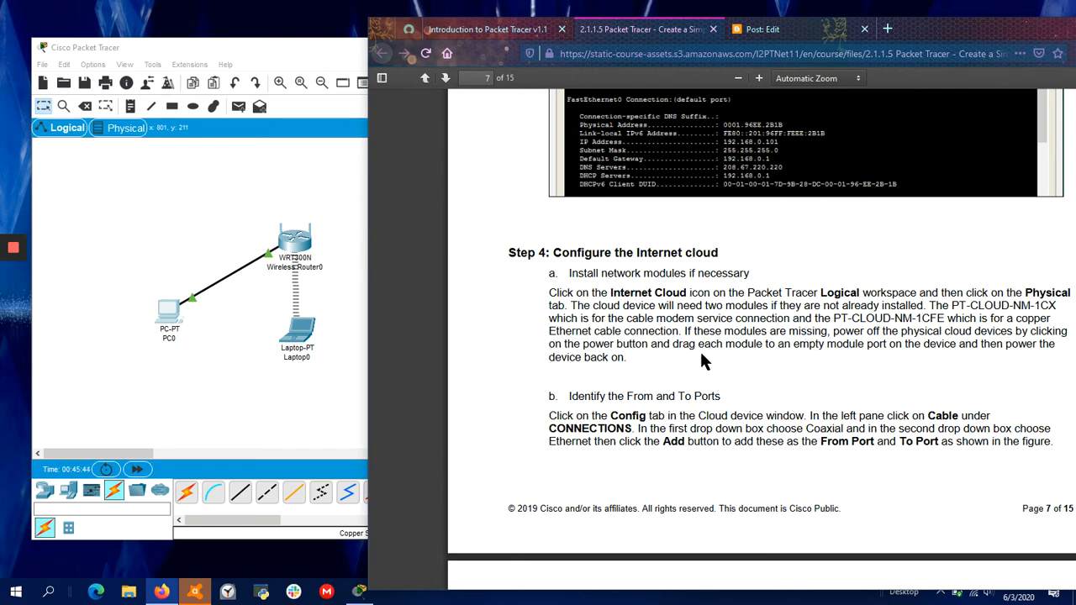
scroll(699, 349, "up", 15)
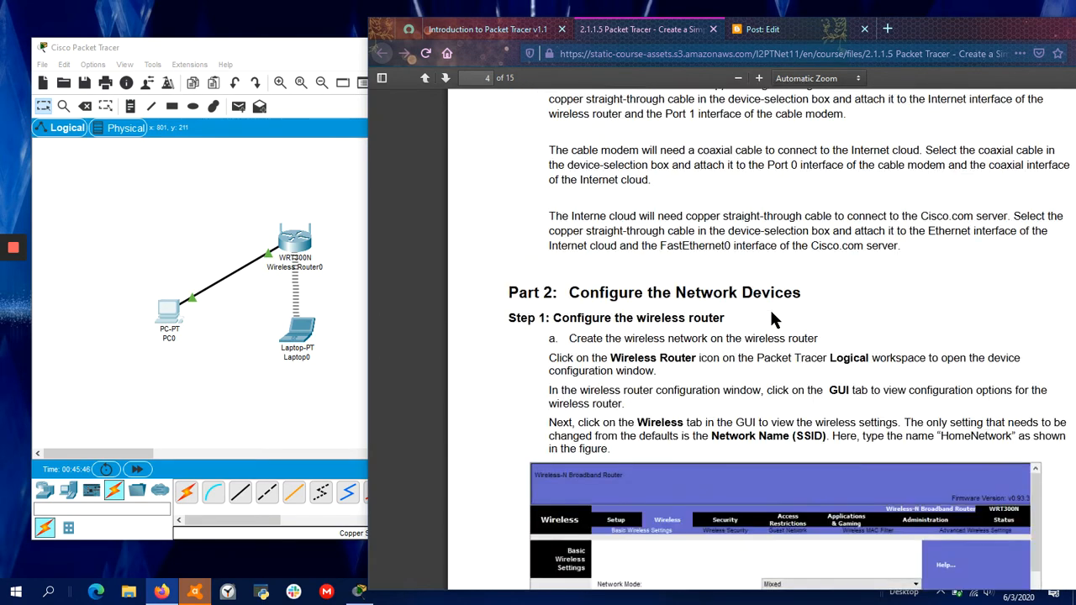
scroll(770, 309, "up", 15)
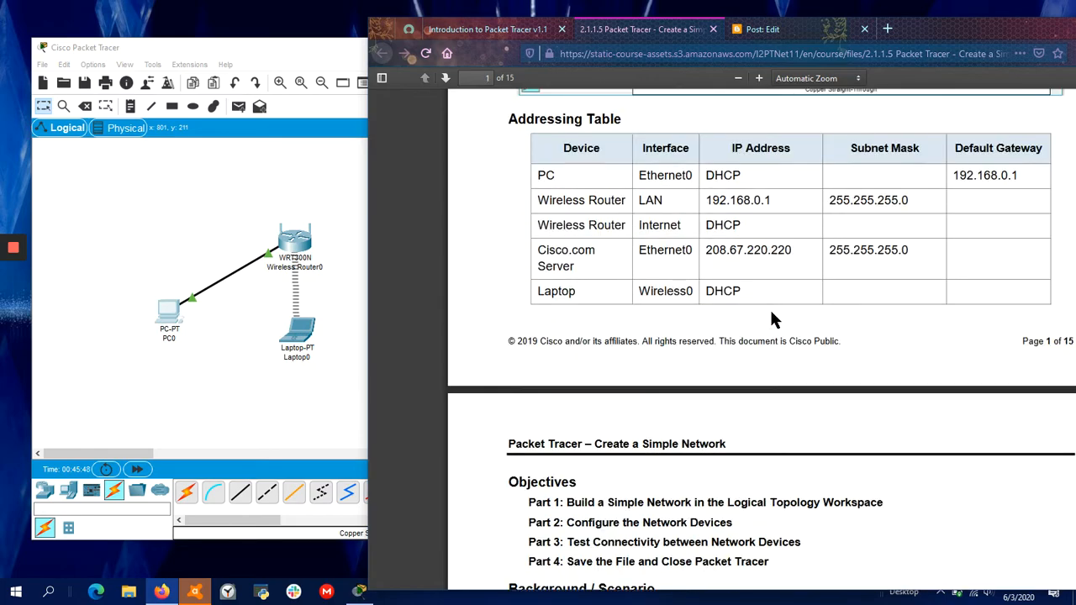
scroll(770, 311, "up", 5)
scroll(1056, 252, "down", 15)
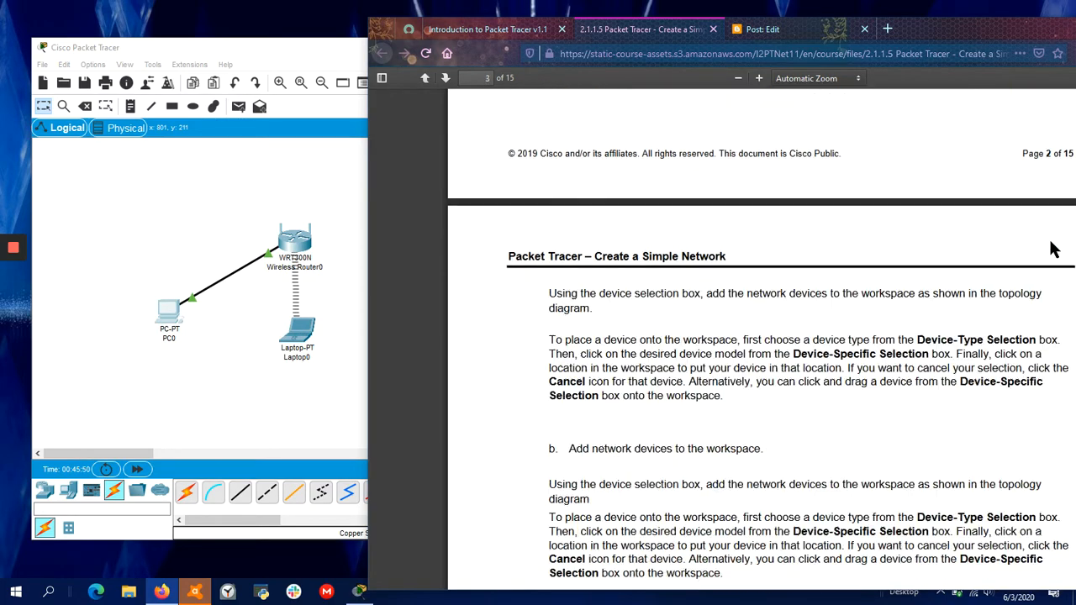
scroll(1054, 248, "down", 20)
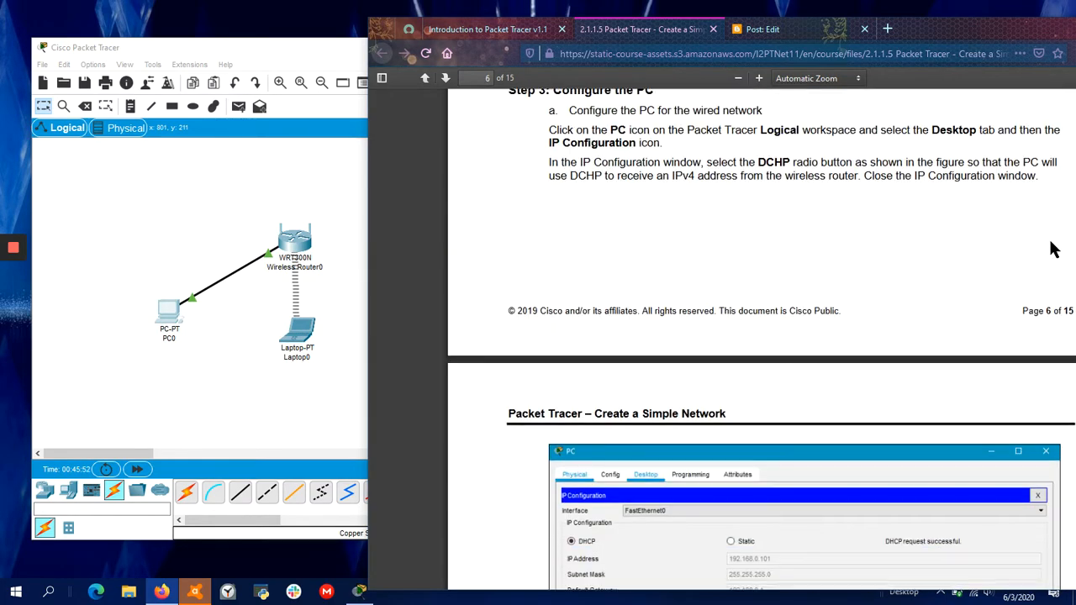
scroll(1054, 248, "down", 6)
scroll(1054, 249, "up", 1)
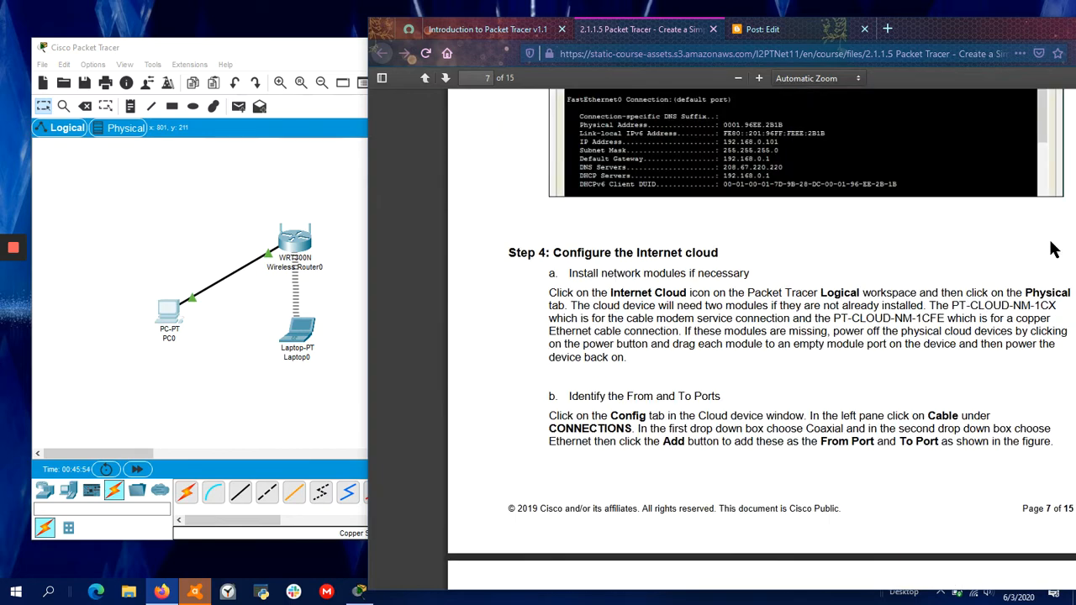
Step: Check the topology diagram in the blog draft and place a PT-Cloud device east of the wireless router and laptop
left_click(209, 439)
left_click(160, 492)
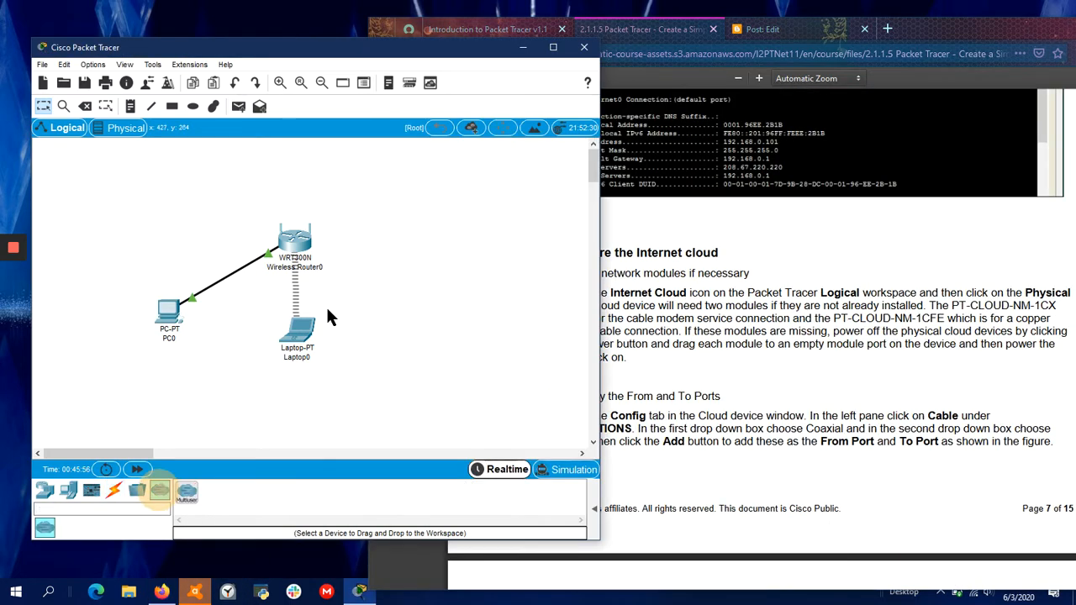
left_click_drag(454, 62, 363, 74)
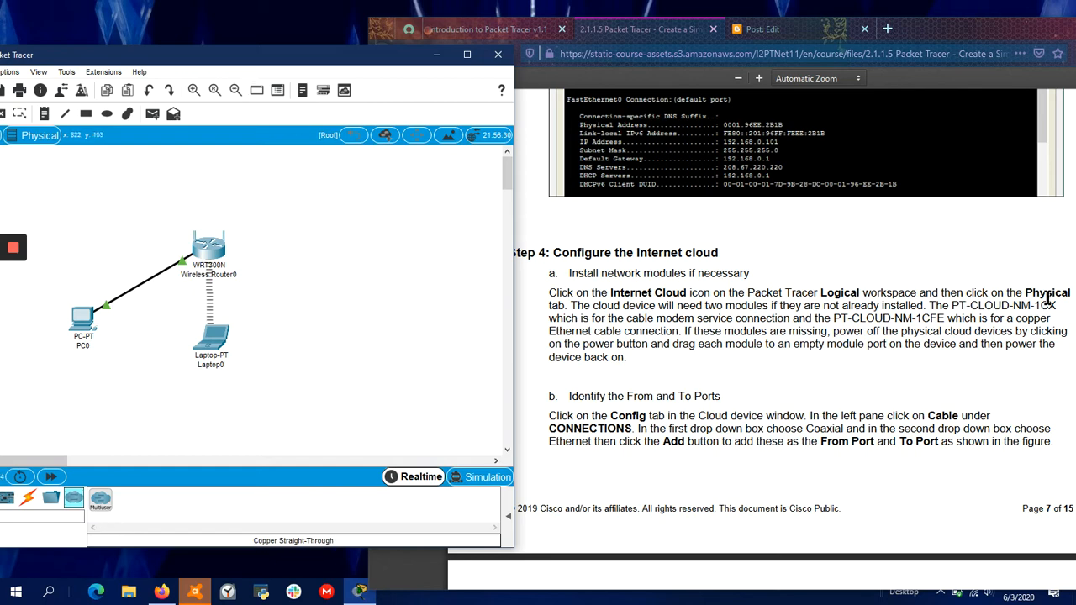
left_click(786, 29)
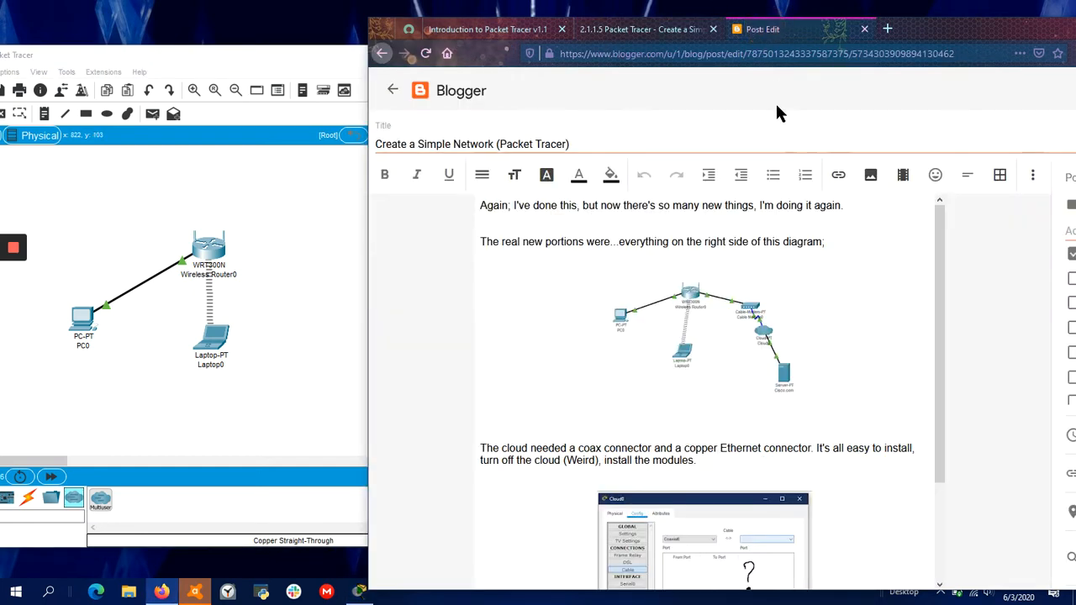
left_click(655, 30)
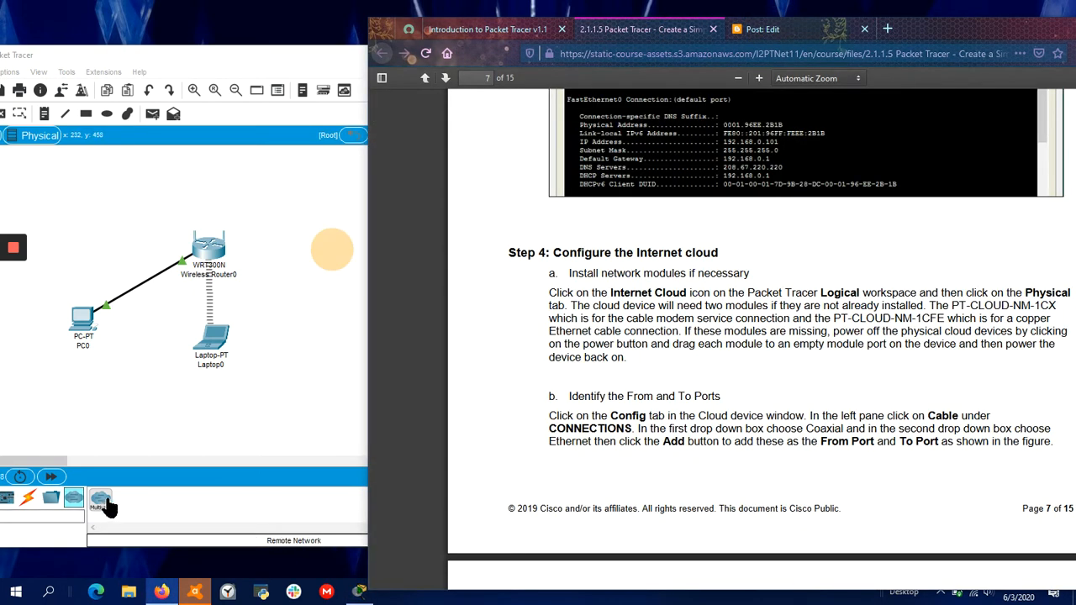
left_click_drag(234, 52, 384, 25)
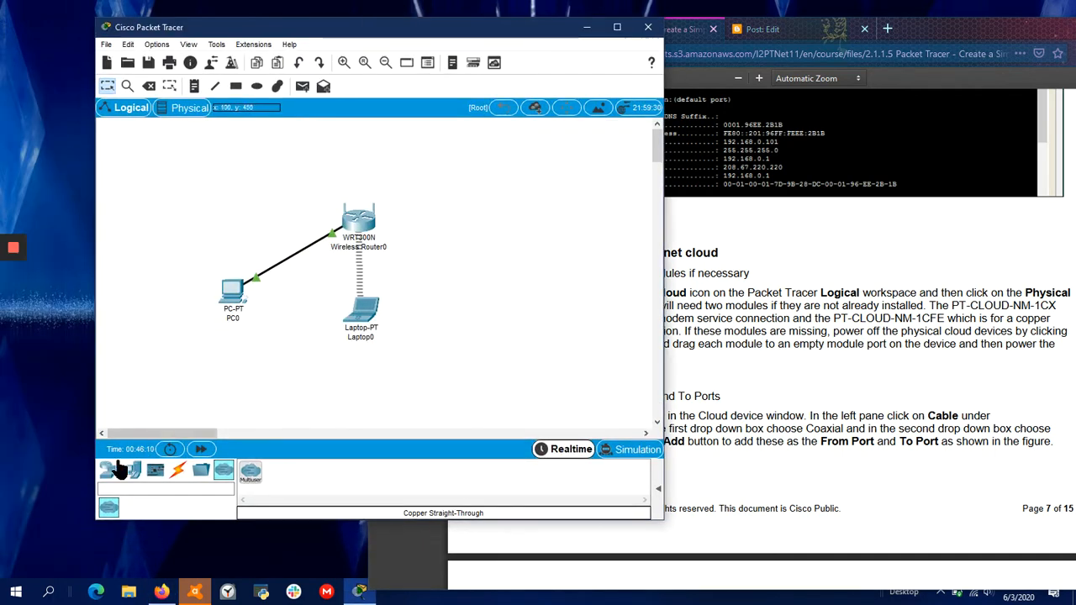
left_click(107, 470)
left_click(223, 509)
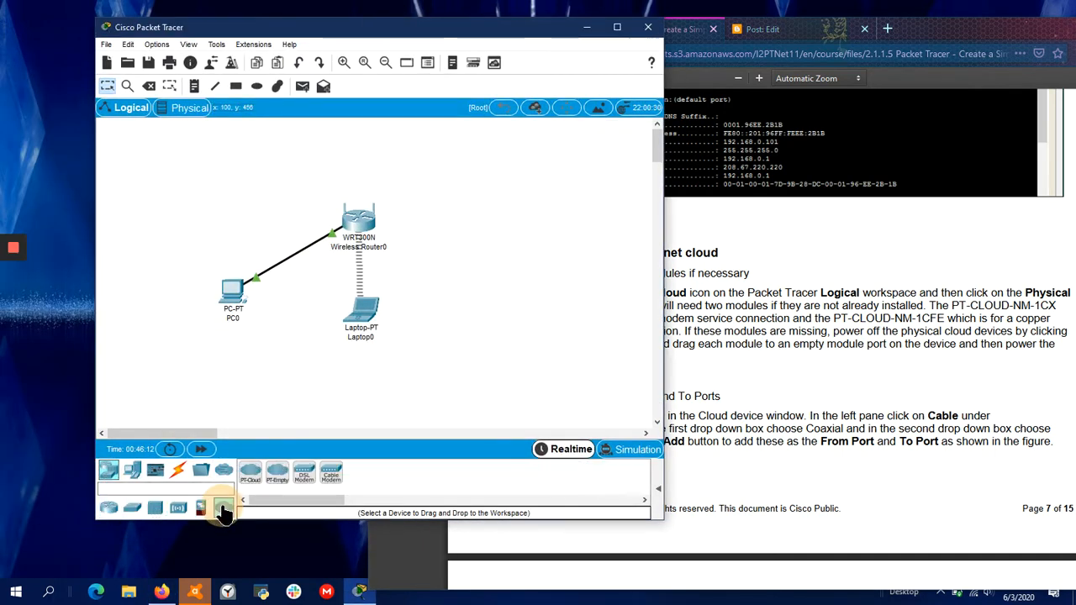
left_click_drag(251, 470, 460, 279)
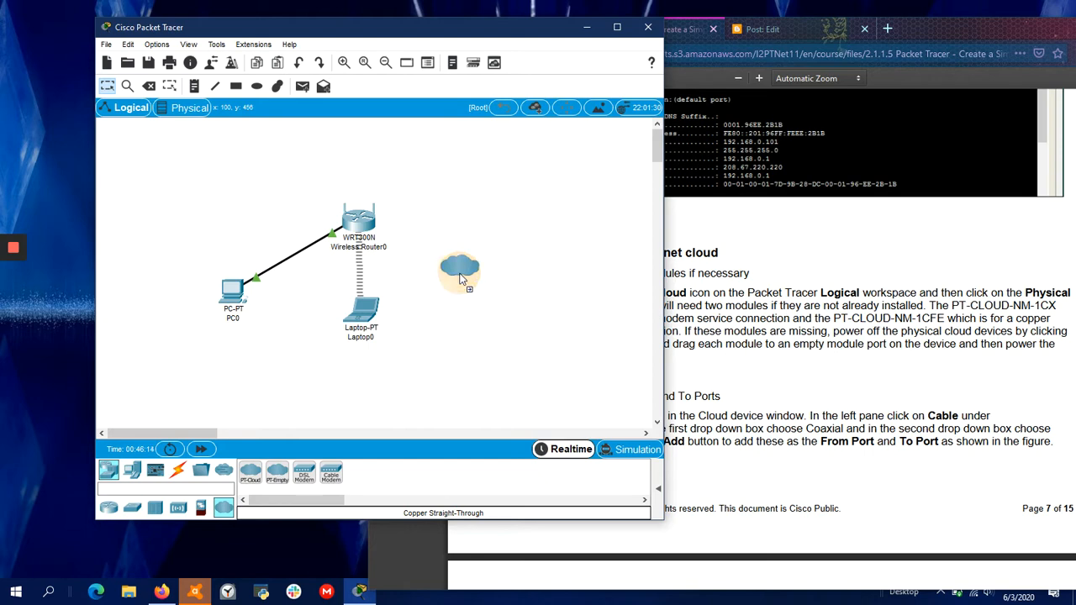
left_click(460, 280)
Step: Open Cloud0 and look over its physical modules and configuration pages alongside the lab instructions
left_click_drag(541, 35, 353, 57)
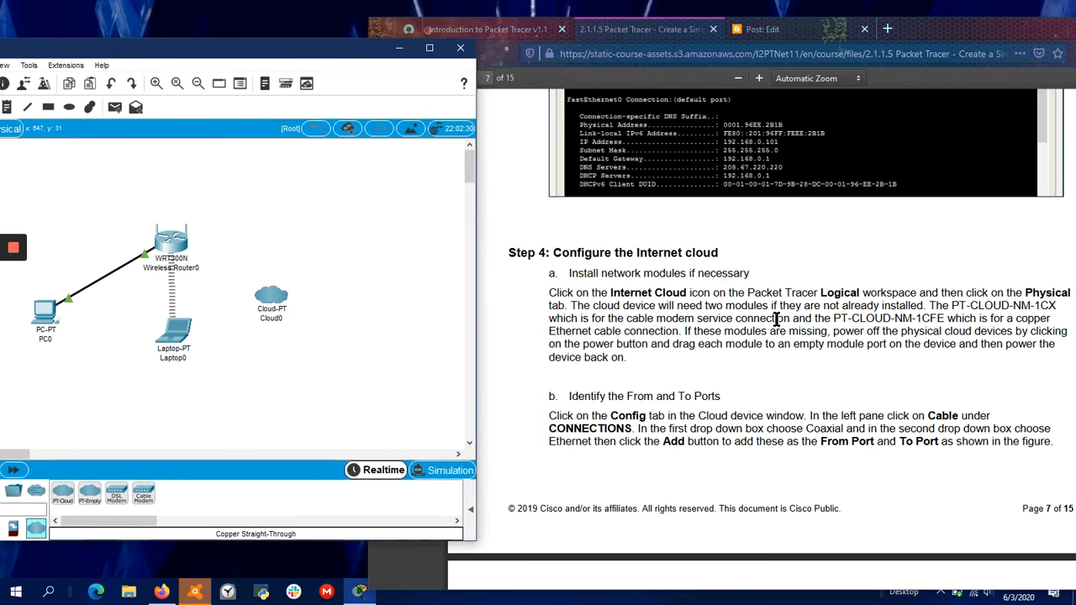
left_click(263, 300)
left_click_drag(537, 96, 336, 91)
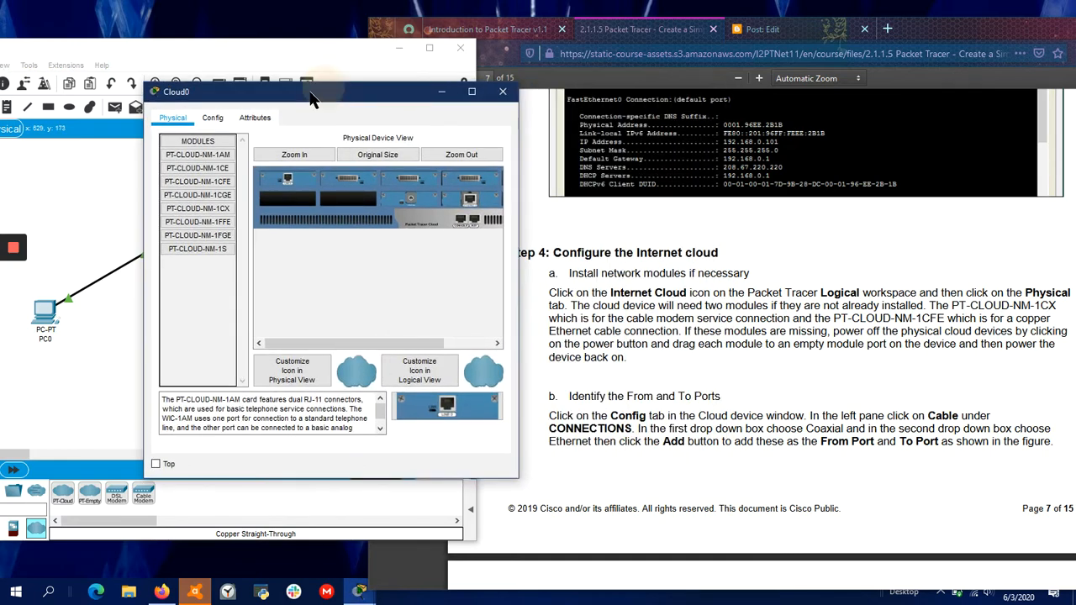
left_click(215, 122)
left_click(172, 118)
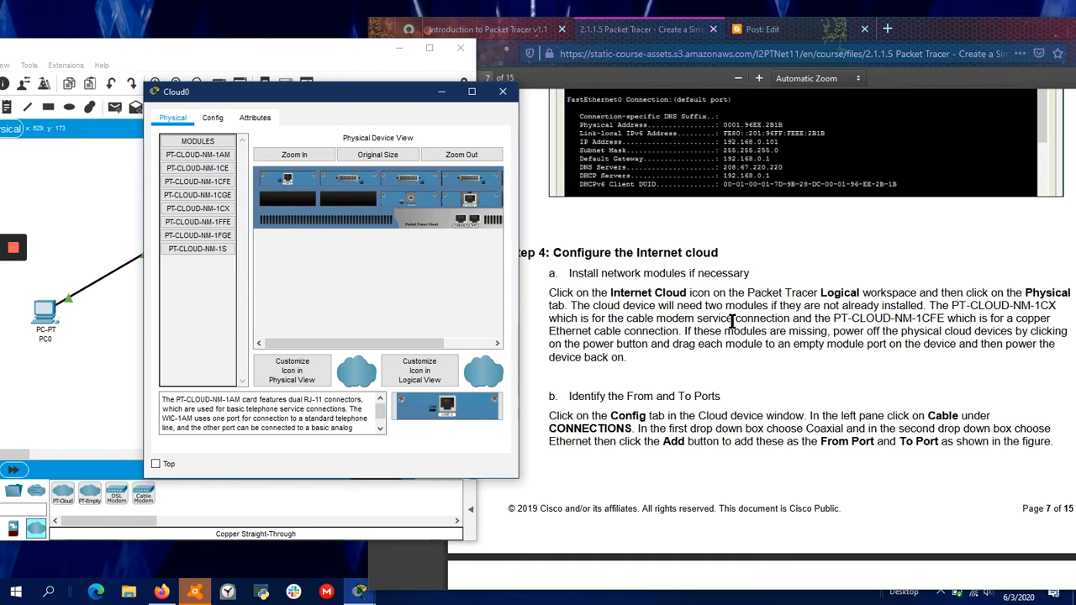
left_click(202, 118)
left_click(173, 122)
Step: With Cloud0 powered off, install the PT-CLOUD-NM-1CX and PT-CLOUD-NM-1CFE modules in its two empty slots and power it back on
left_click_drag(352, 343, 436, 340)
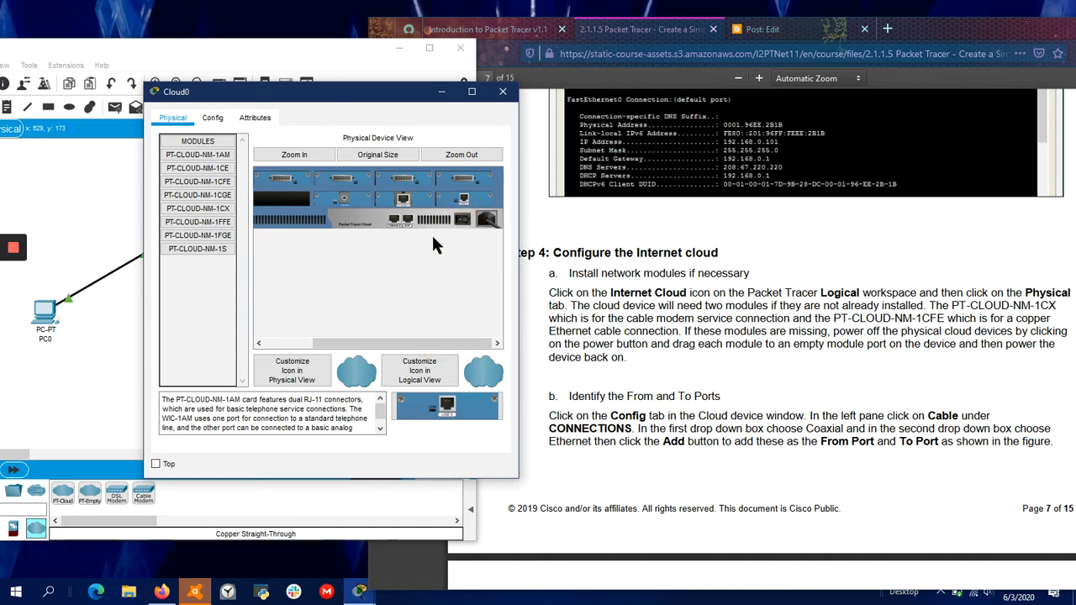
left_click_drag(436, 343, 387, 342)
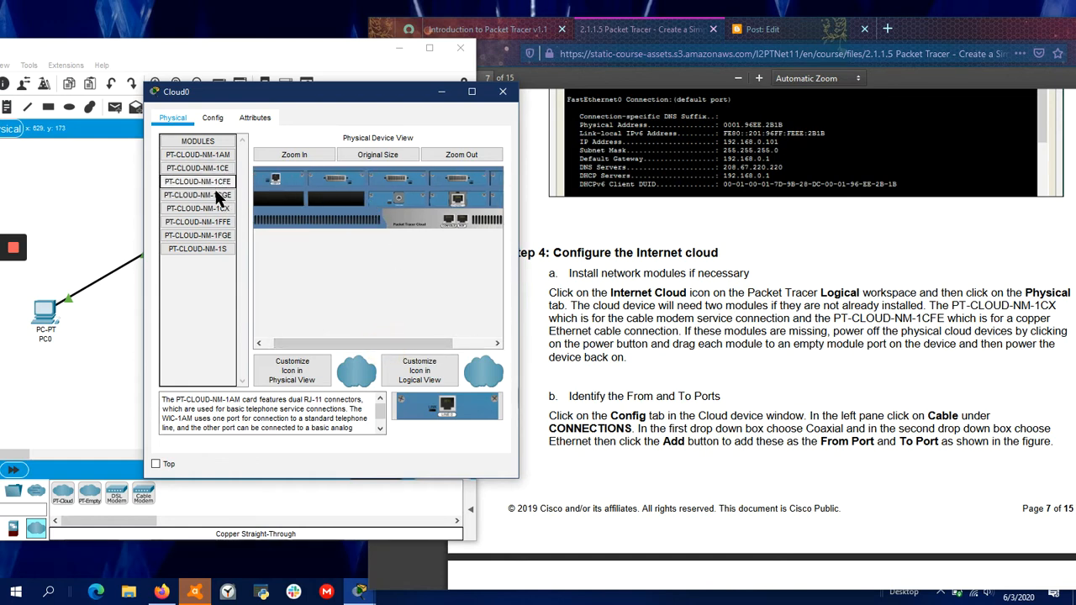
left_click_drag(214, 208, 274, 199)
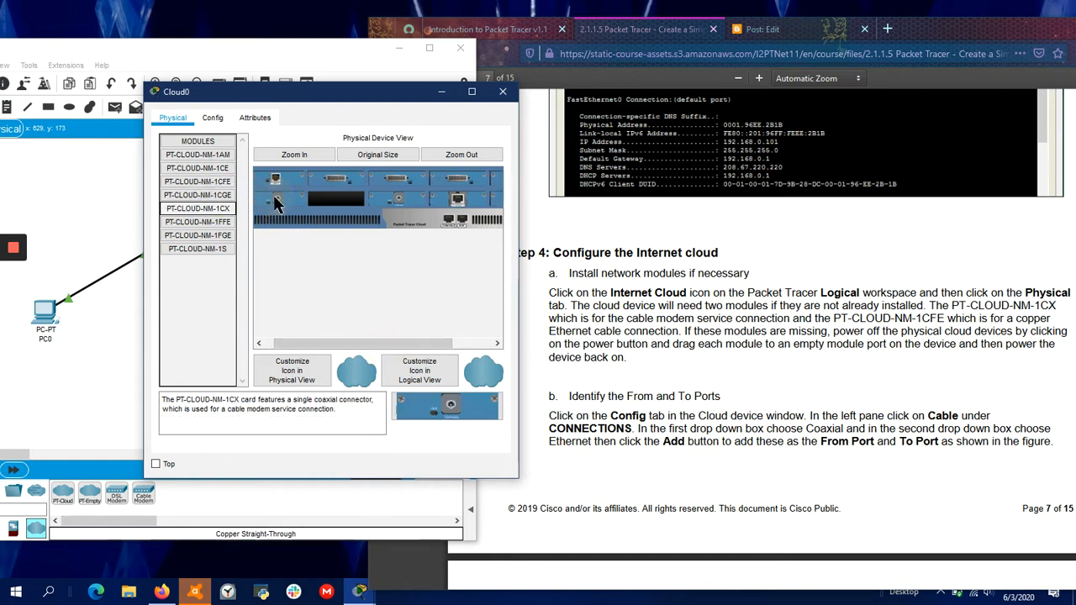
left_click(226, 172)
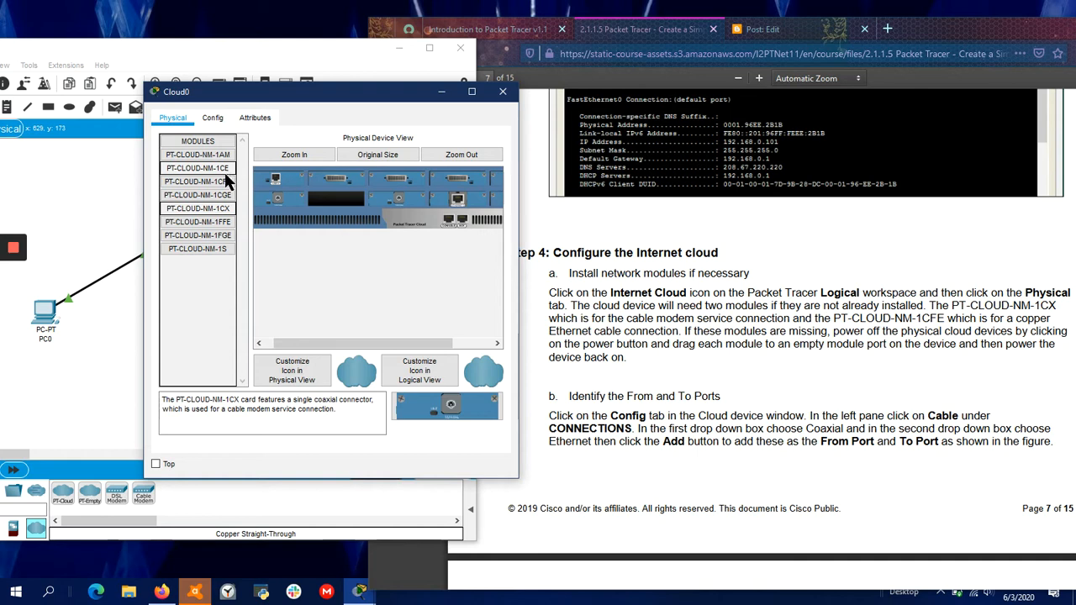
left_click_drag(227, 182, 334, 205)
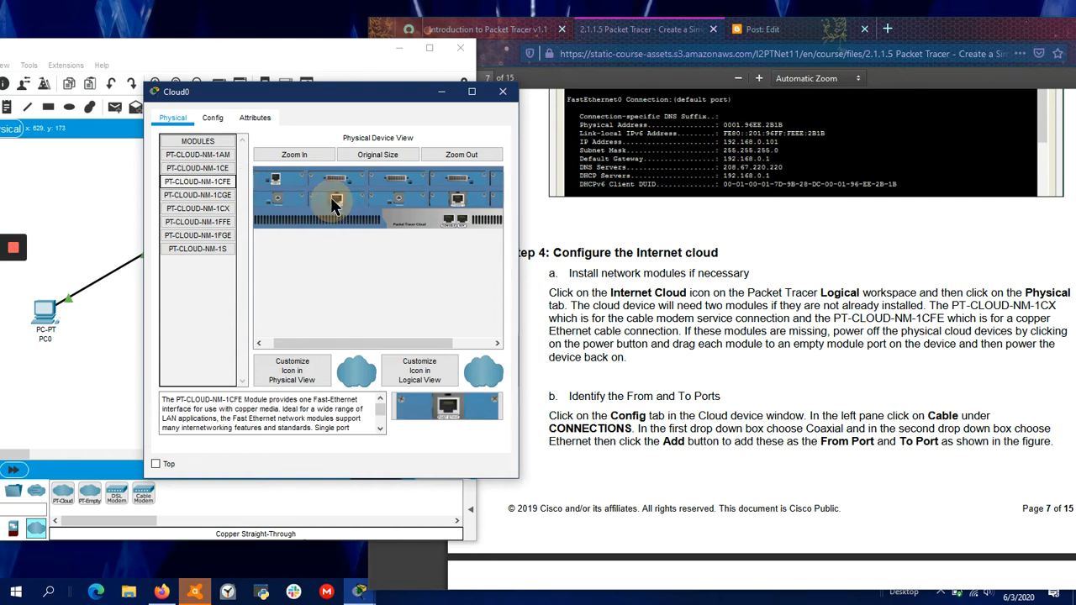
scroll(383, 337, "right", 3)
left_click(460, 221)
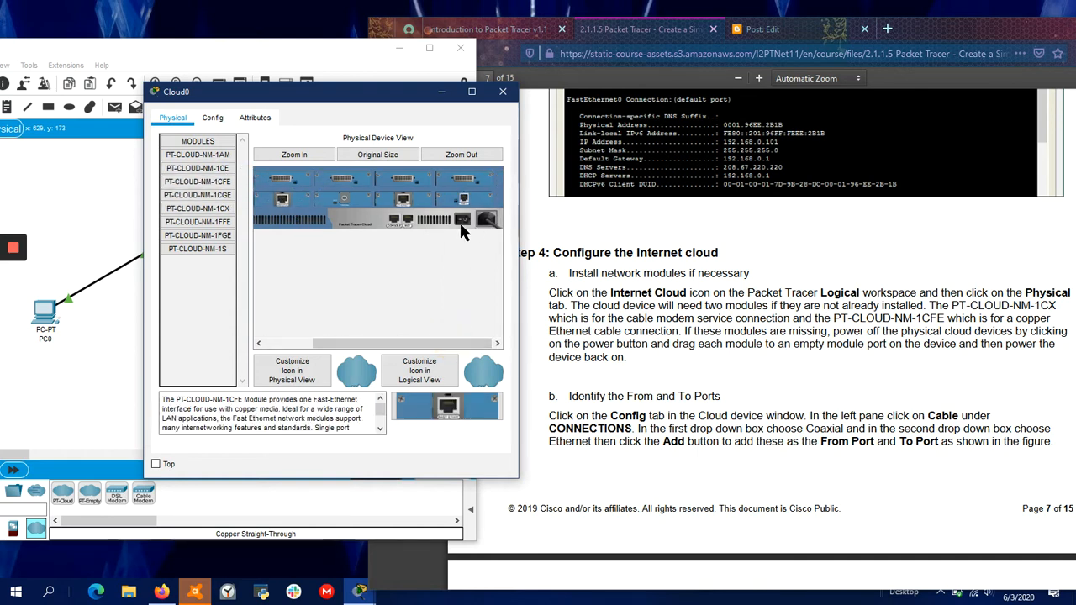
Step: Read the lab instructions on the From and To ports and open Cloud0's Cable connection settings
scroll(732, 259, "down", 3)
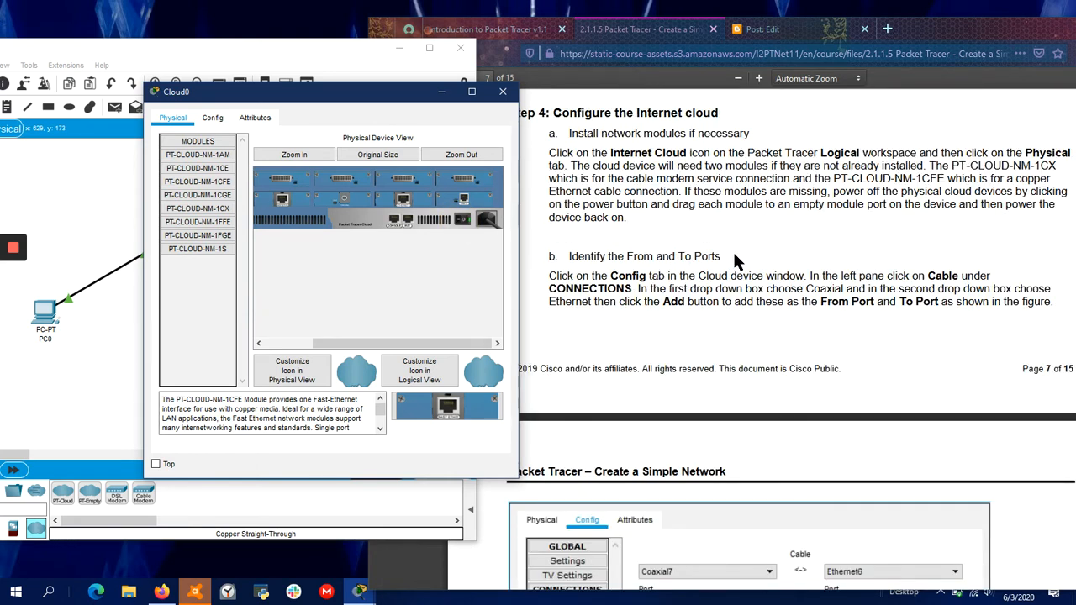
scroll(734, 256, "down", 3)
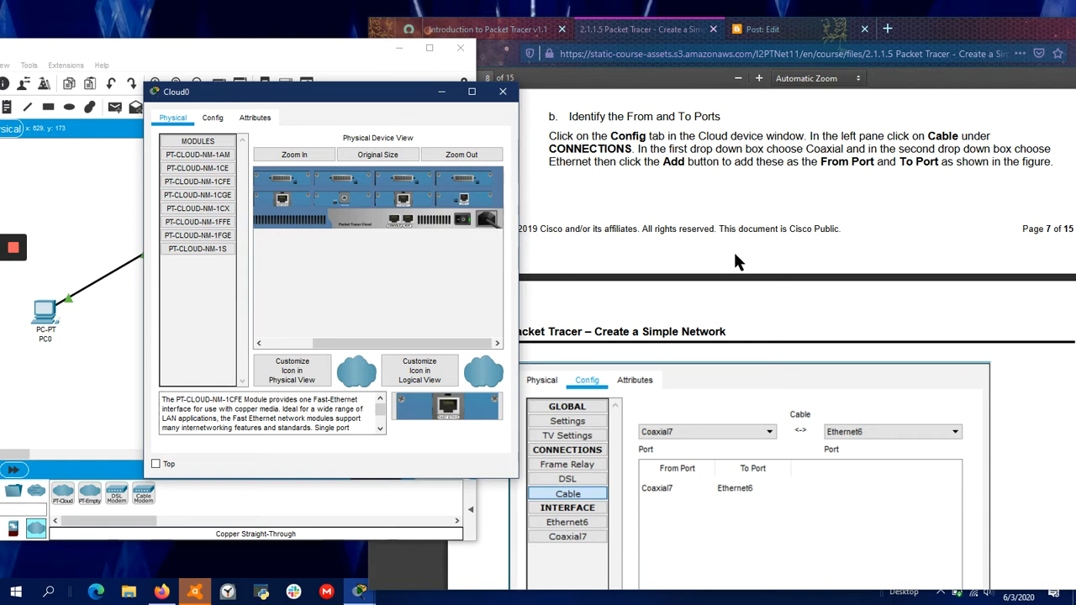
left_click(220, 120)
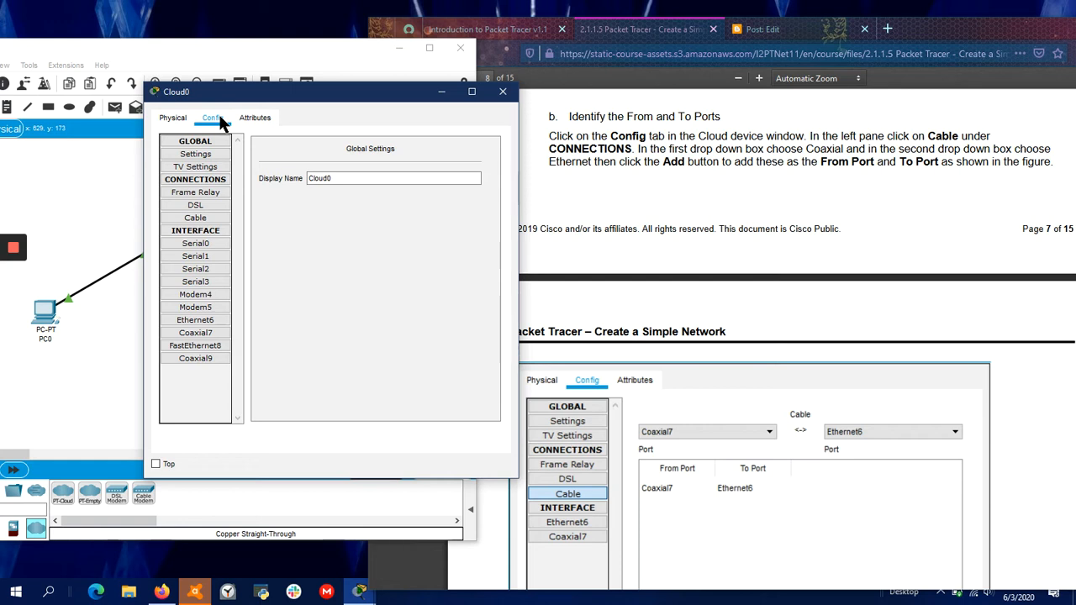
left_click(195, 217)
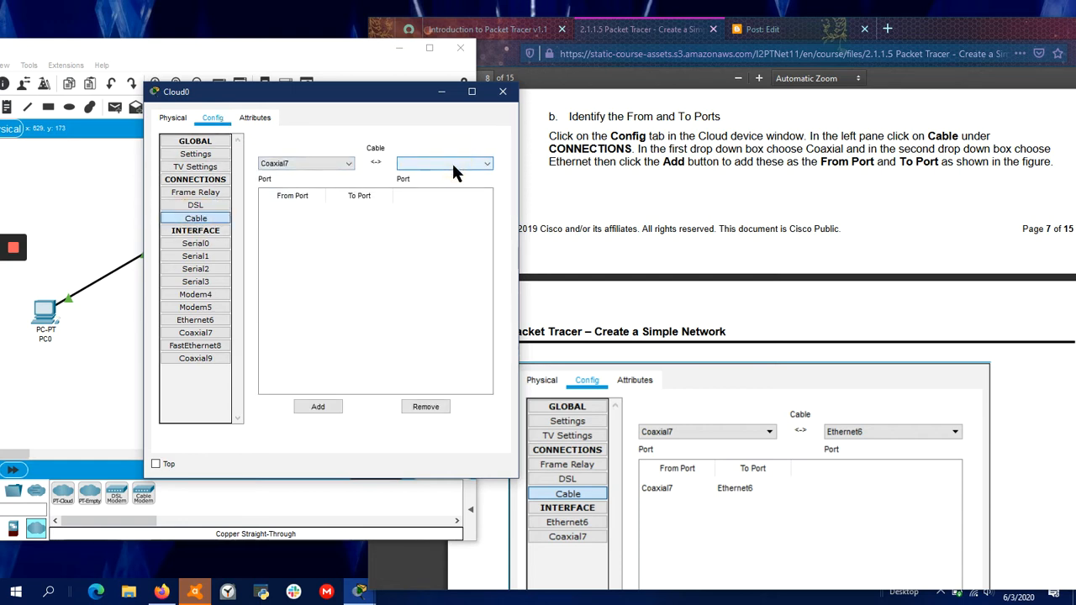
Step: Read the blog draft's notes on the Cable connection setup and recheck Cloud0's attributes and Cable settings
left_click(744, 34)
scroll(750, 260, "down", 3)
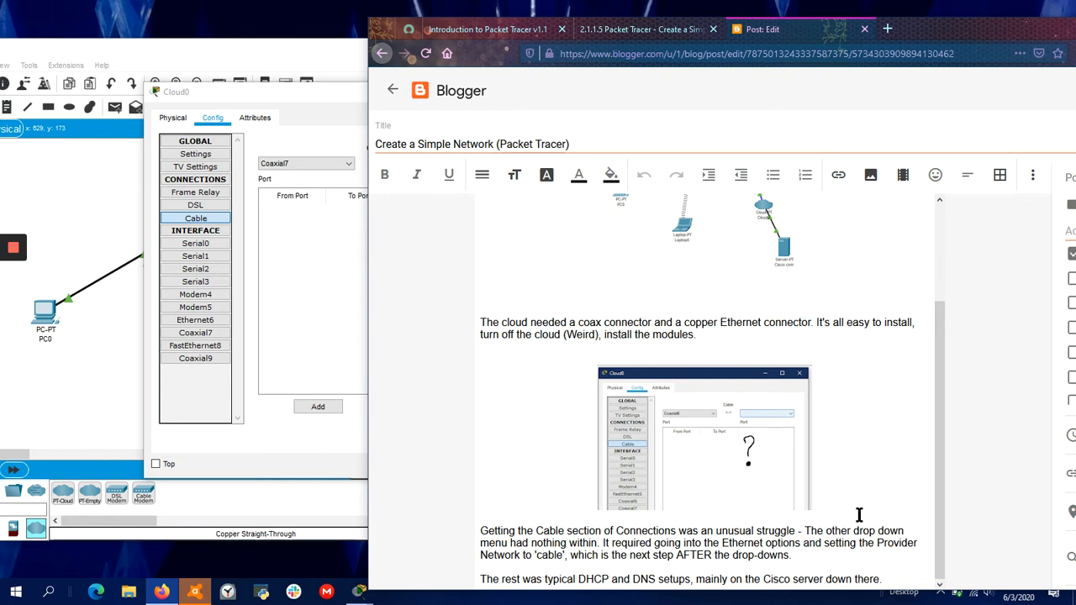
left_click(215, 143)
left_click(174, 118)
left_click(255, 118)
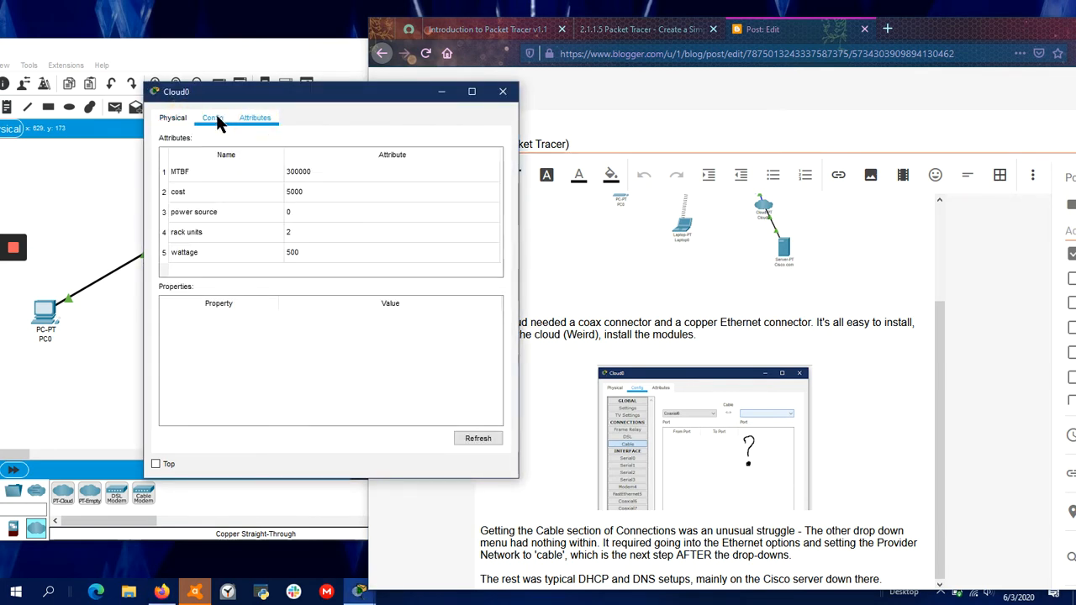
left_click(215, 118)
Step: Try to add a cable connection in Cloud0 with Coaxial9 as the From port and no To port selected
left_click(329, 162)
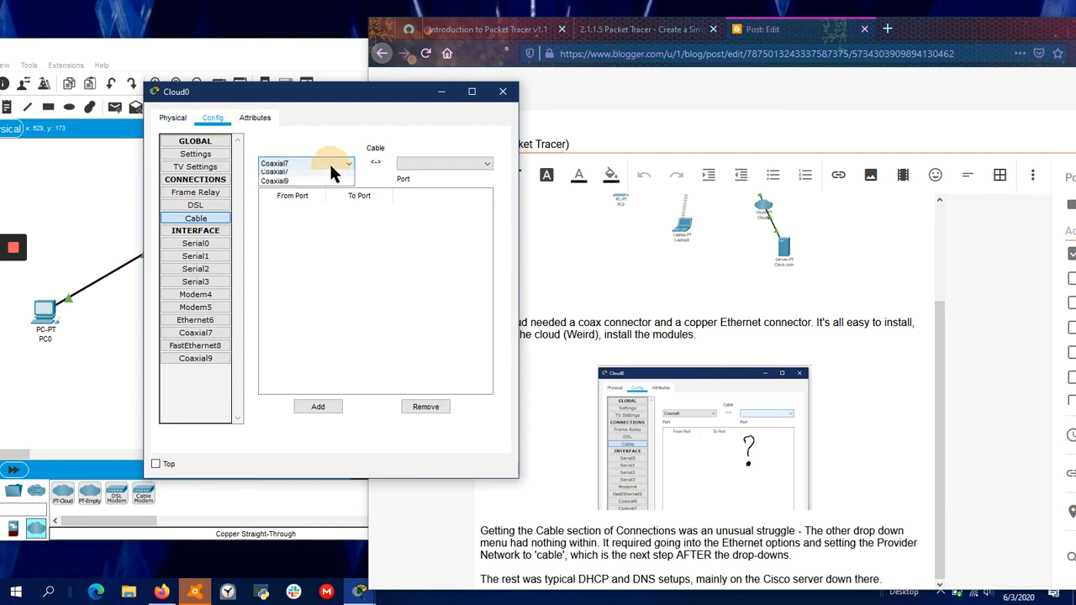
left_click(349, 183)
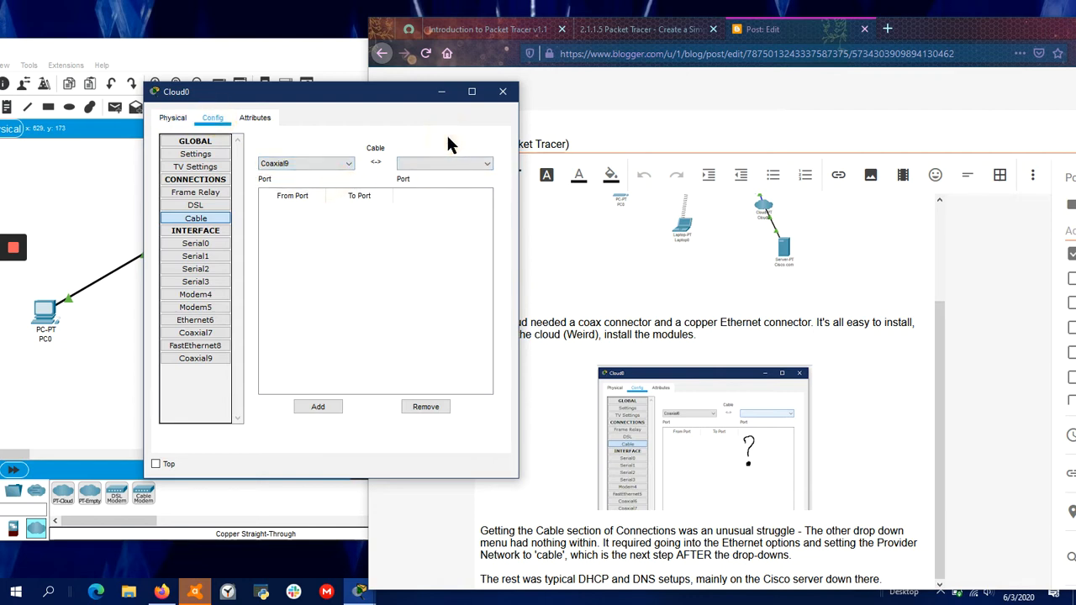
left_click(311, 407)
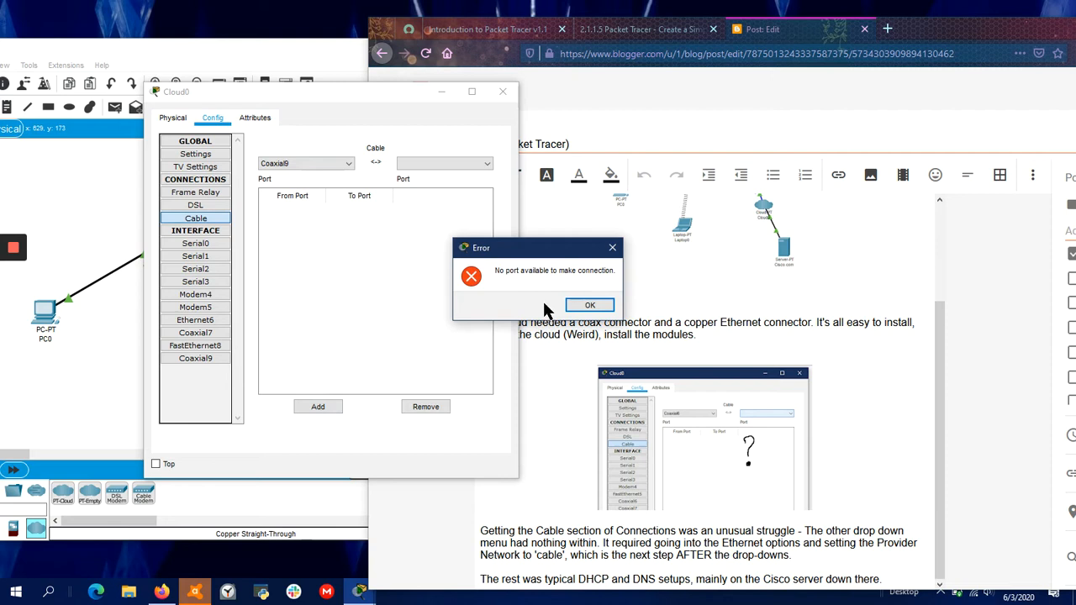
Step: Dismiss the connection error and set the Provider Network of Cloud0's FastEthernet8 interface to Cable
left_click(590, 304)
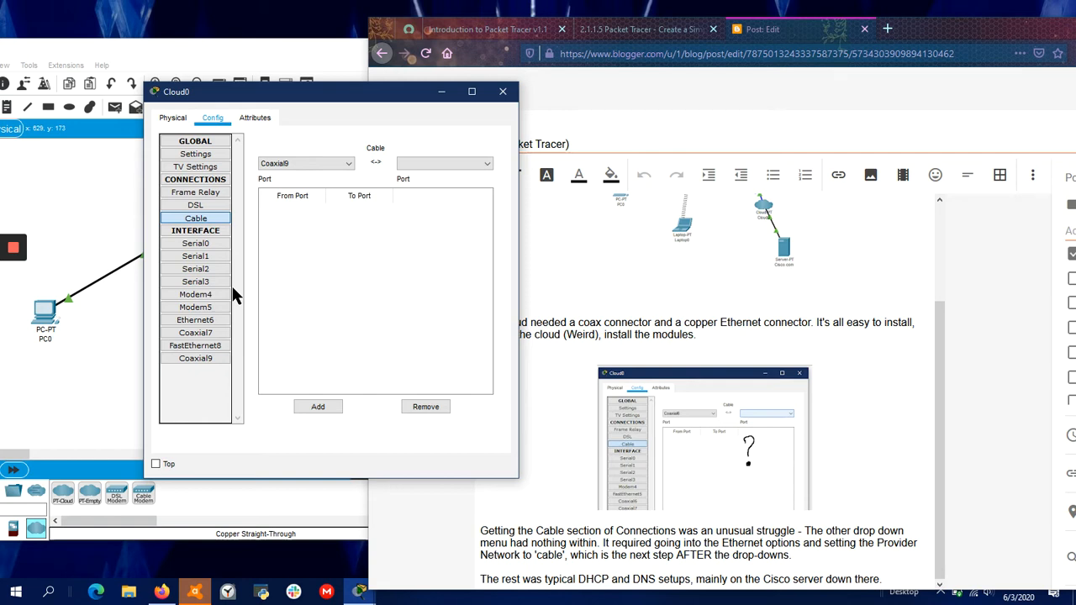
left_click(209, 191)
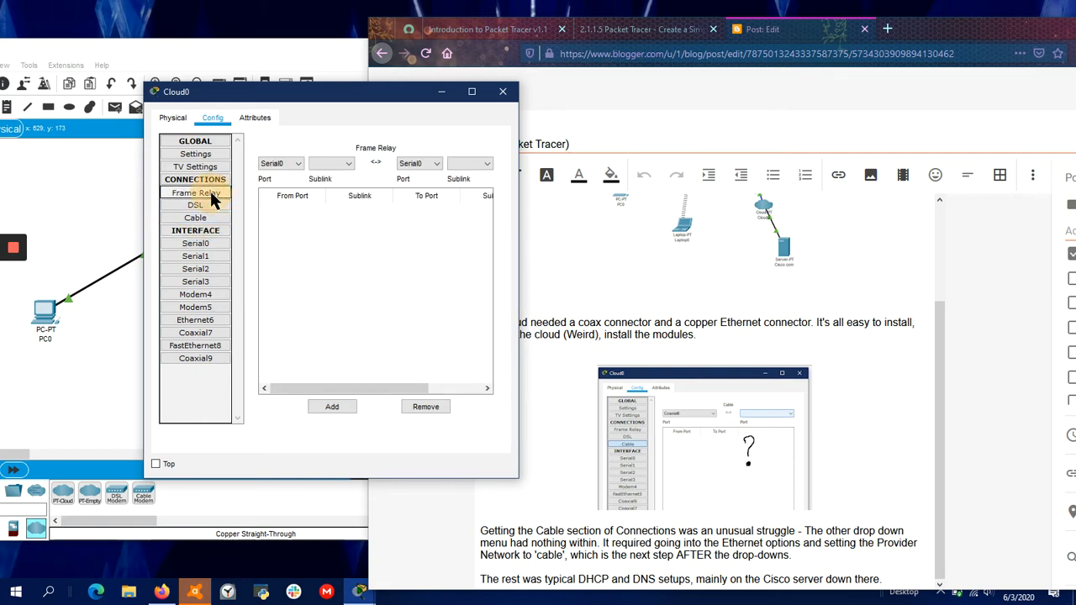
left_click(205, 207)
left_click(205, 218)
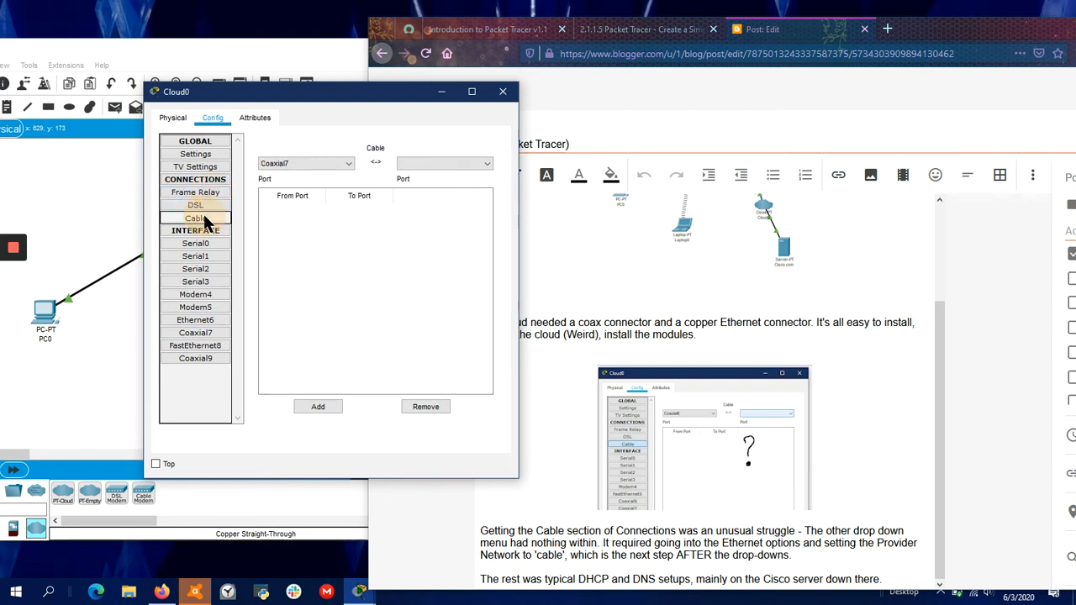
left_click(206, 348)
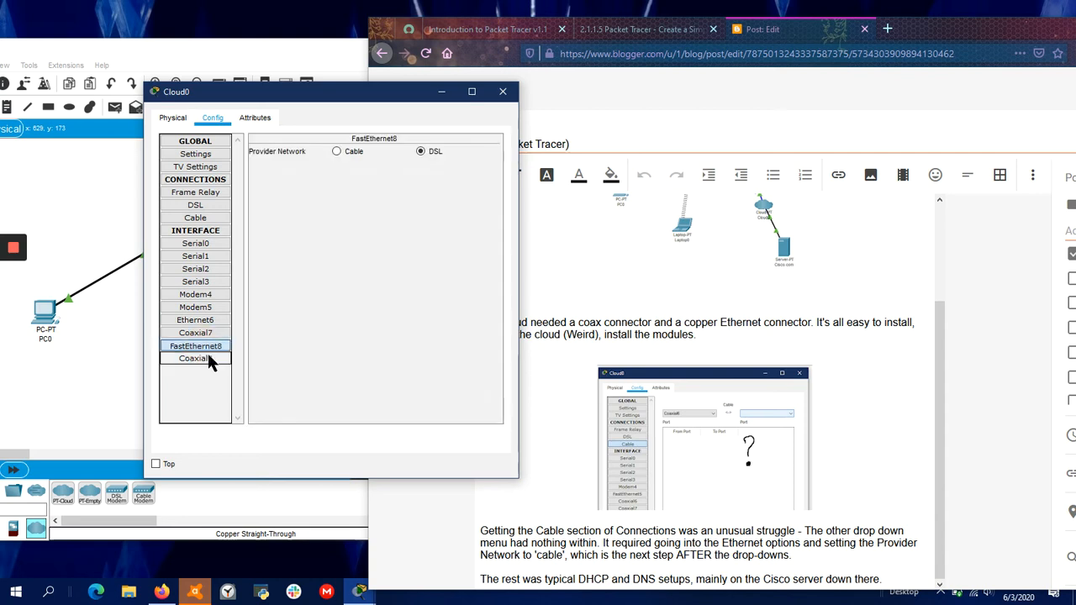
left_click(358, 151)
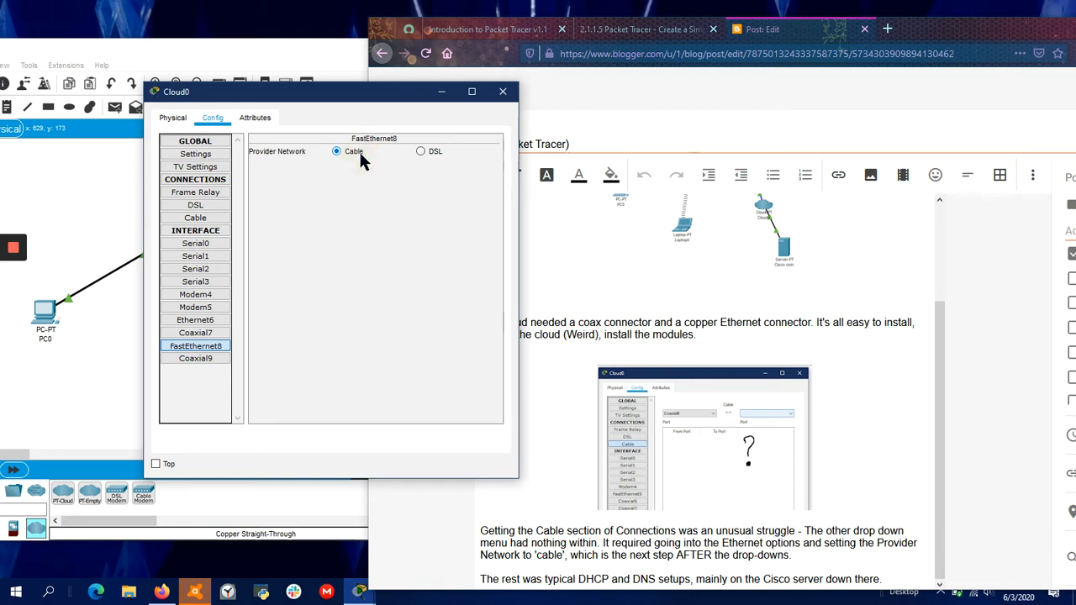
Step: In Cloud0's Cable connection settings, choose Coaxial9 as the From port and FastEthernet8 as the To port
left_click(174, 118)
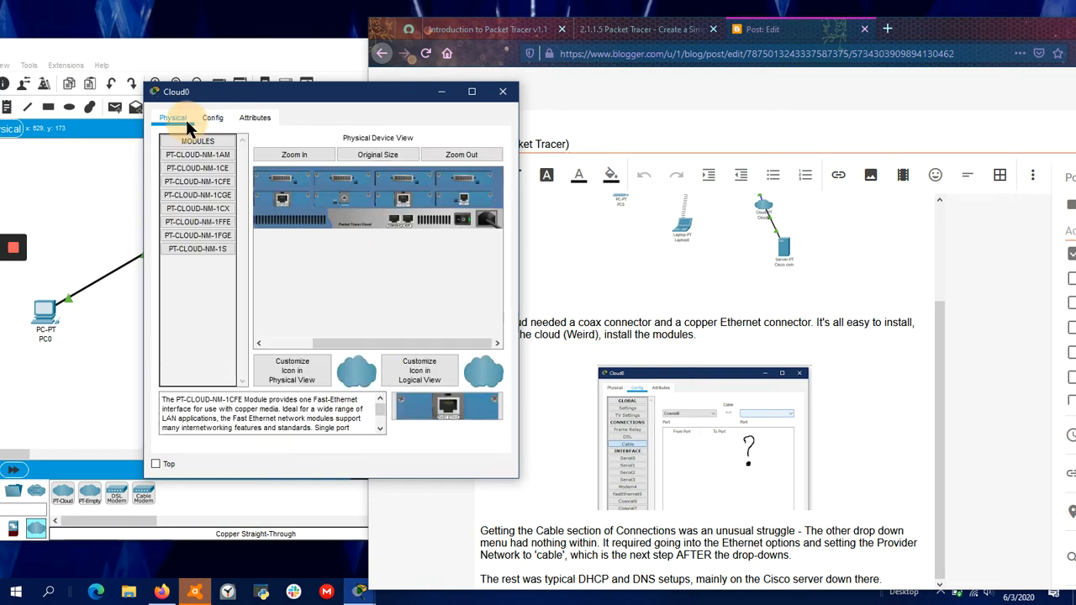
left_click(210, 118)
left_click(195, 218)
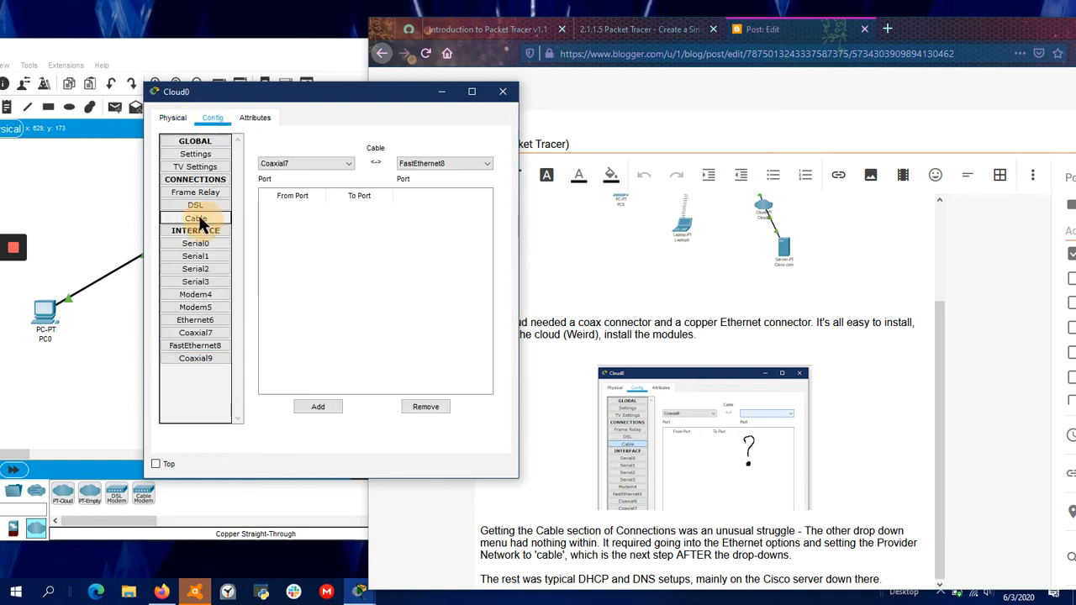
left_click(422, 164)
left_click(427, 174)
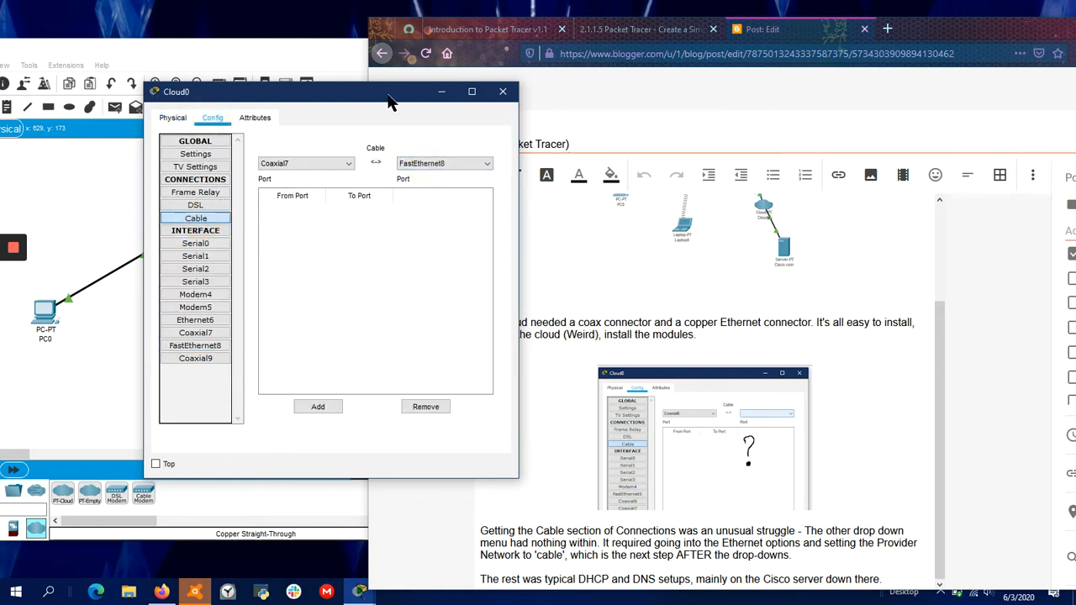
left_click(423, 161)
left_click(422, 159)
left_click(296, 162)
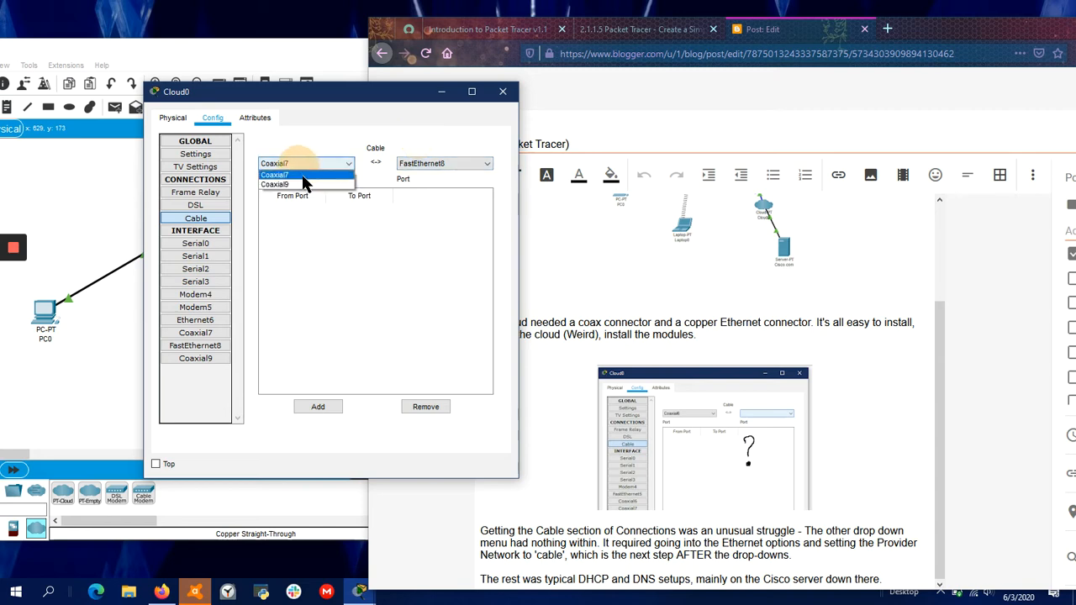
left_click(286, 182)
left_click(432, 162)
left_click(430, 143)
Step: Check the port settings against the lab document's figure and add the Coaxial9 to FastEthernet8 cable connection
left_click_drag(398, 92, 581, 65)
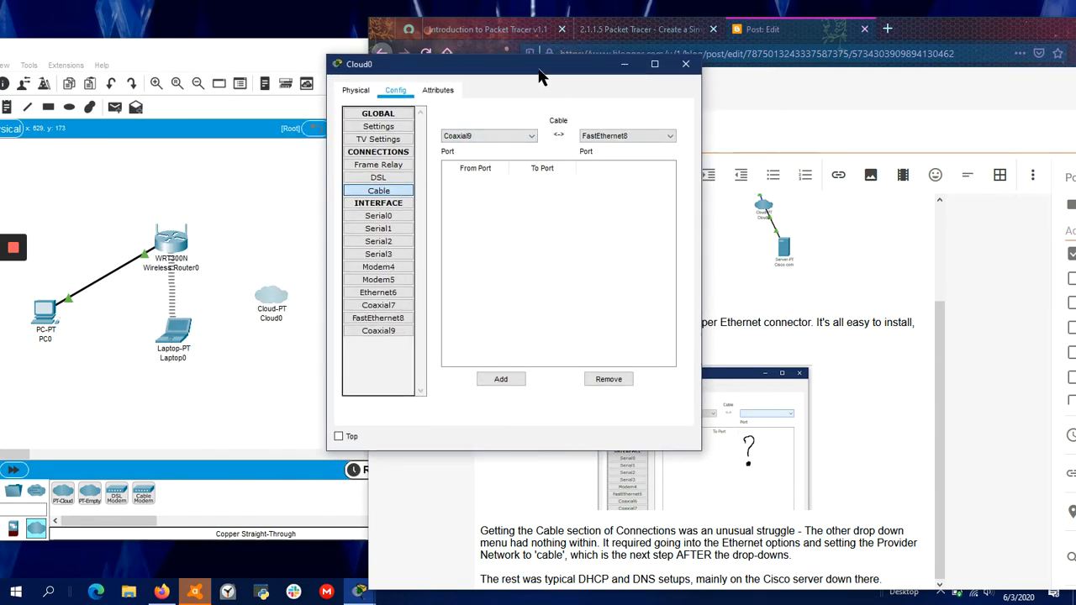
left_click(638, 29)
left_click(370, 67)
left_click_drag(536, 74, 356, 78)
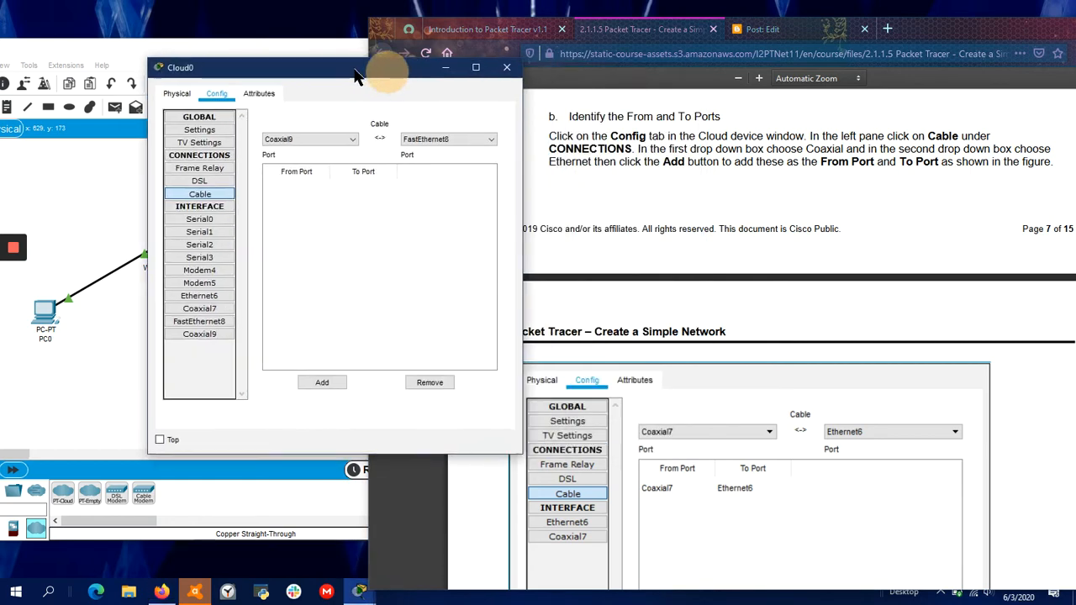
scroll(732, 254, "down", 5)
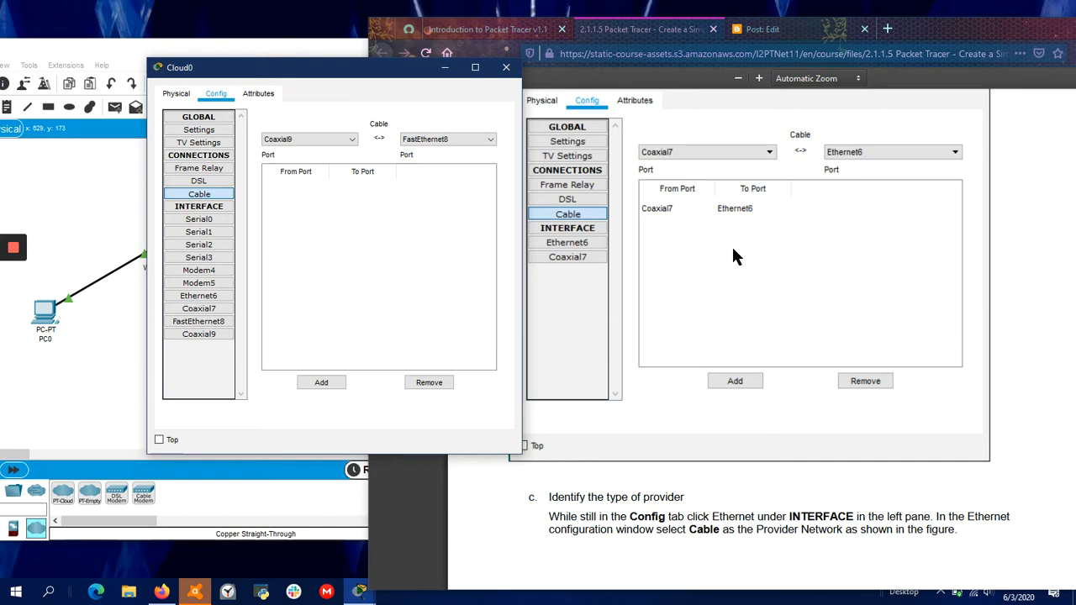
scroll(732, 248, "up", 5)
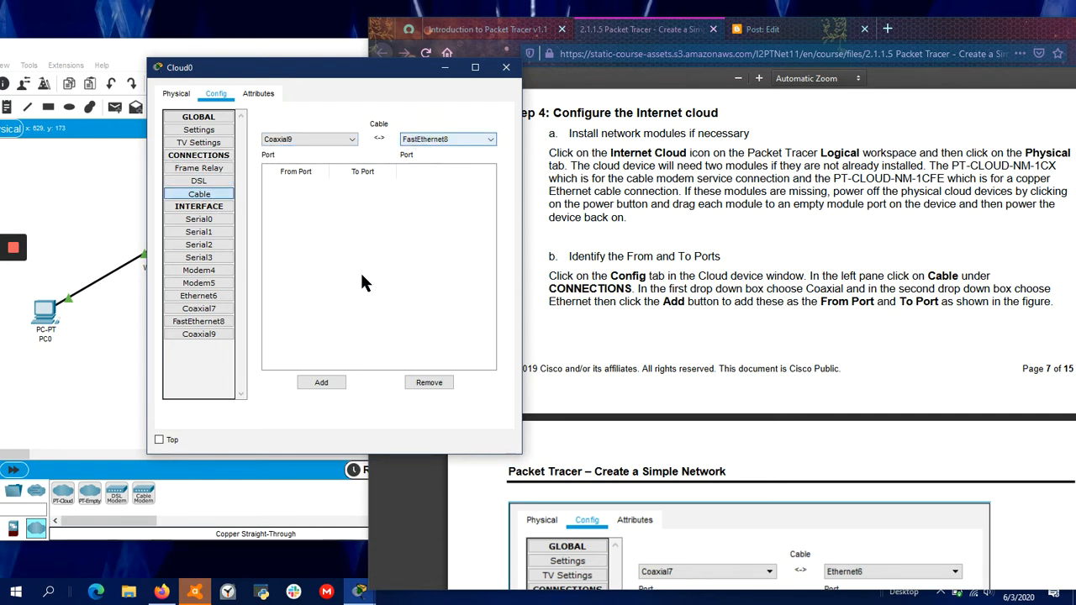
left_click(316, 380)
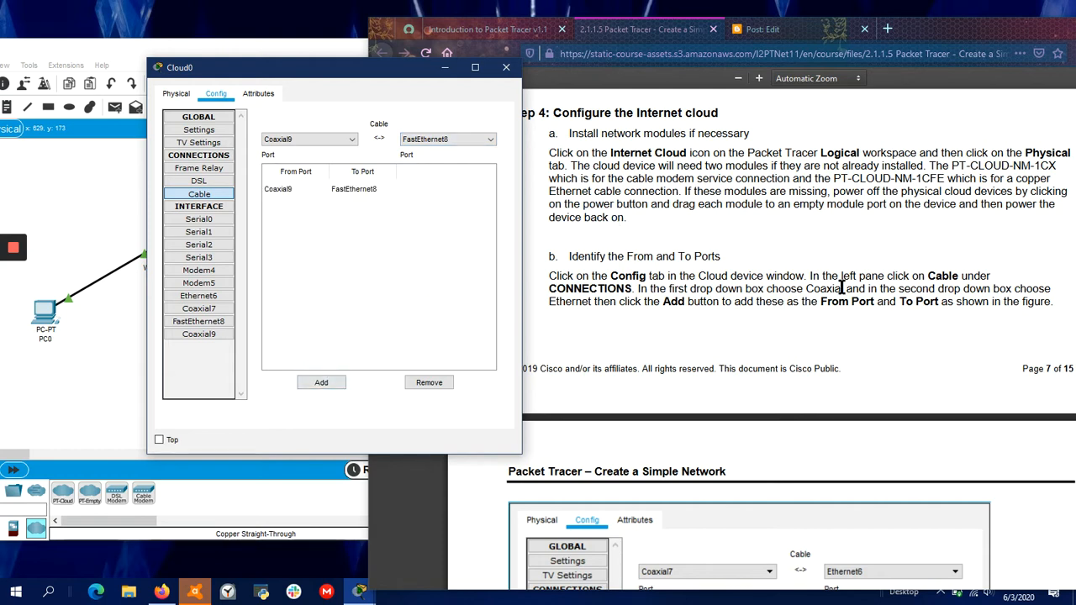
Step: Read the lab's provider-type instructions, recheck FastEthernet8's Provider Network, and read on to Step 5 on the Cisco.com server
scroll(927, 294, "down", 5)
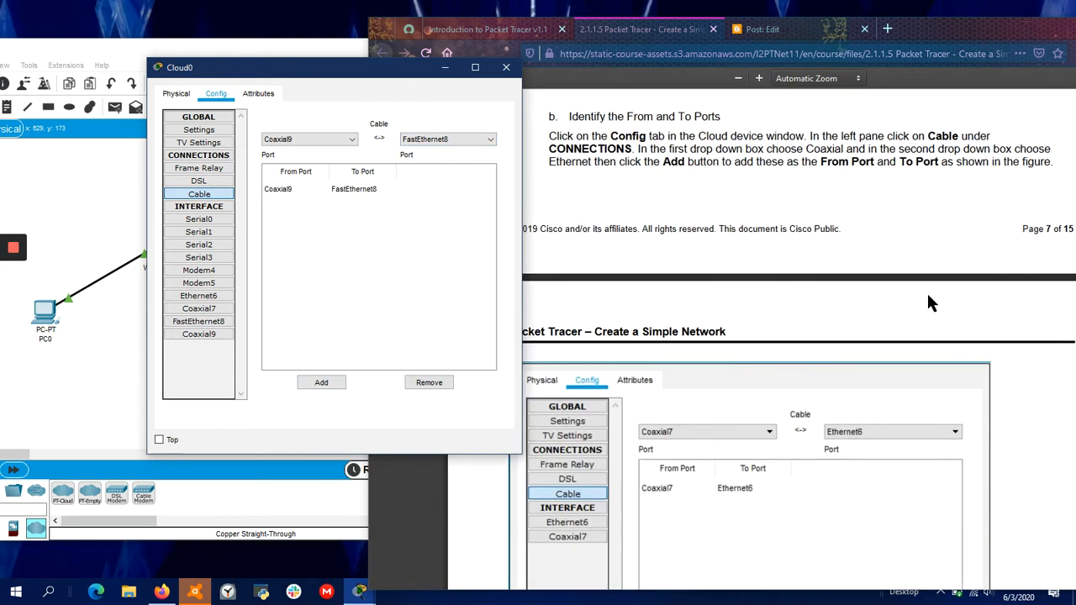
scroll(930, 302, "down", 1)
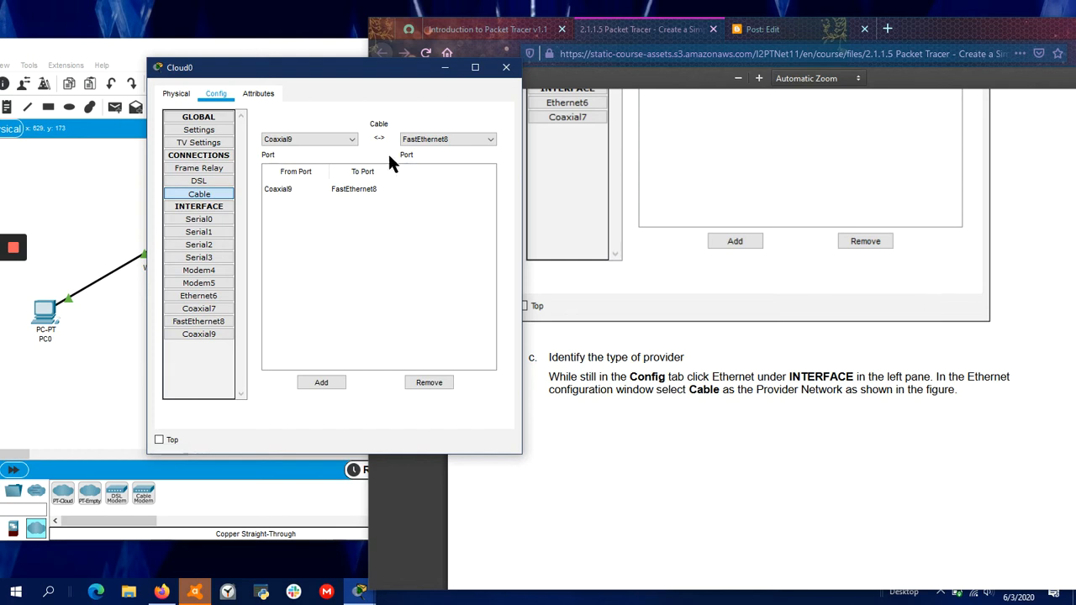
left_click_drag(389, 79, 395, 102)
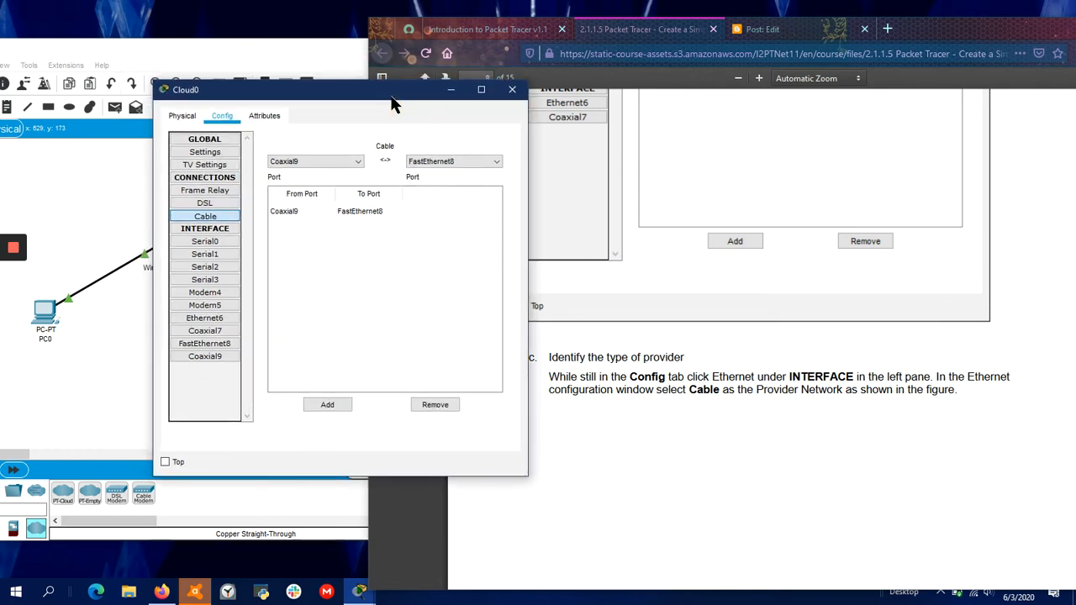
left_click(211, 343)
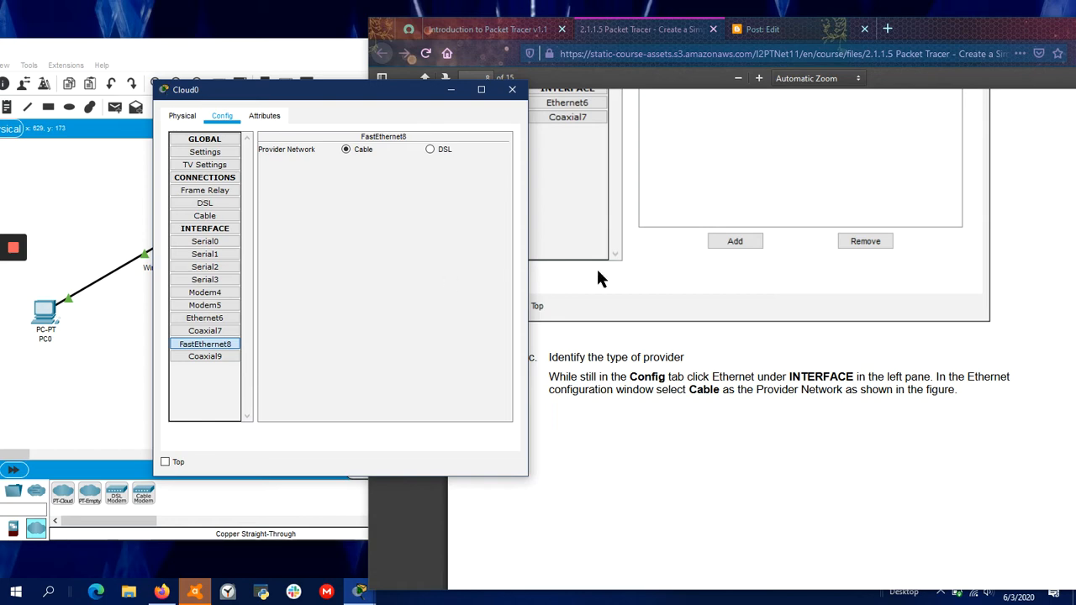
scroll(597, 269, "down", 3)
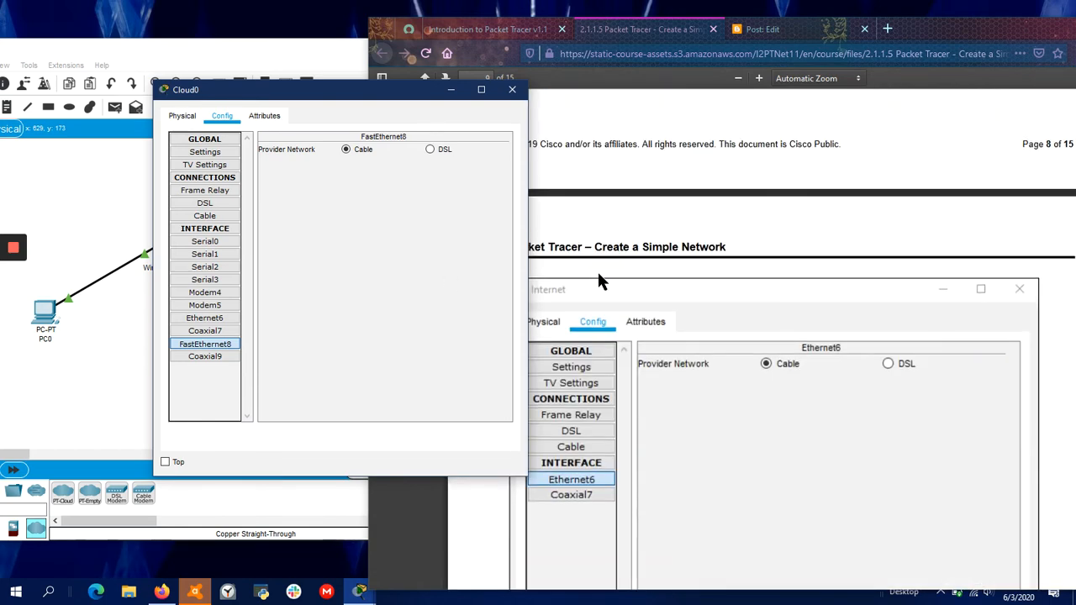
scroll(599, 279, "down", 3)
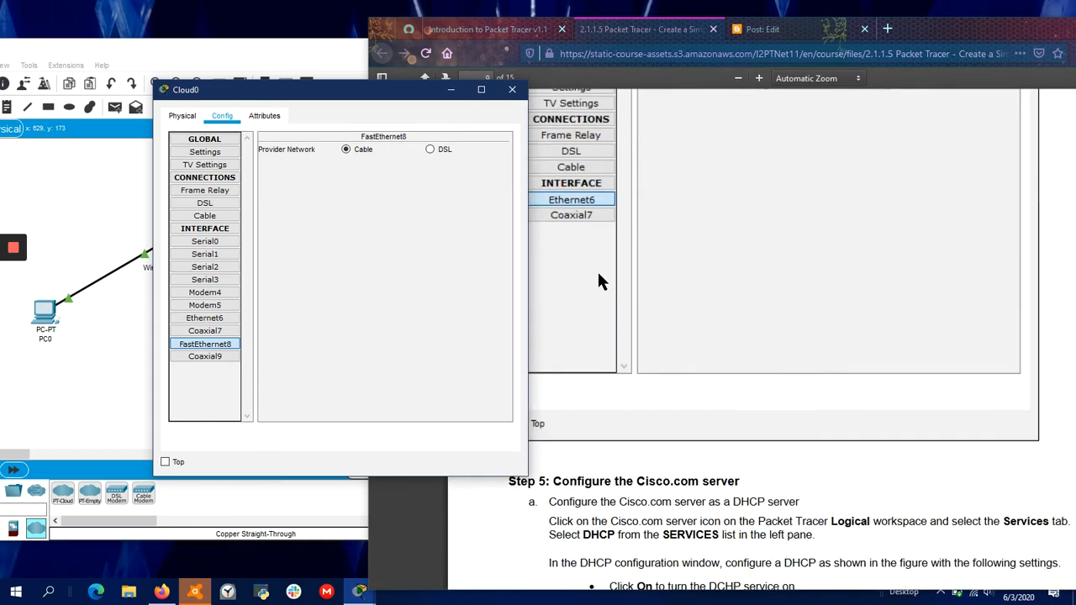
scroll(599, 279, "down", 2)
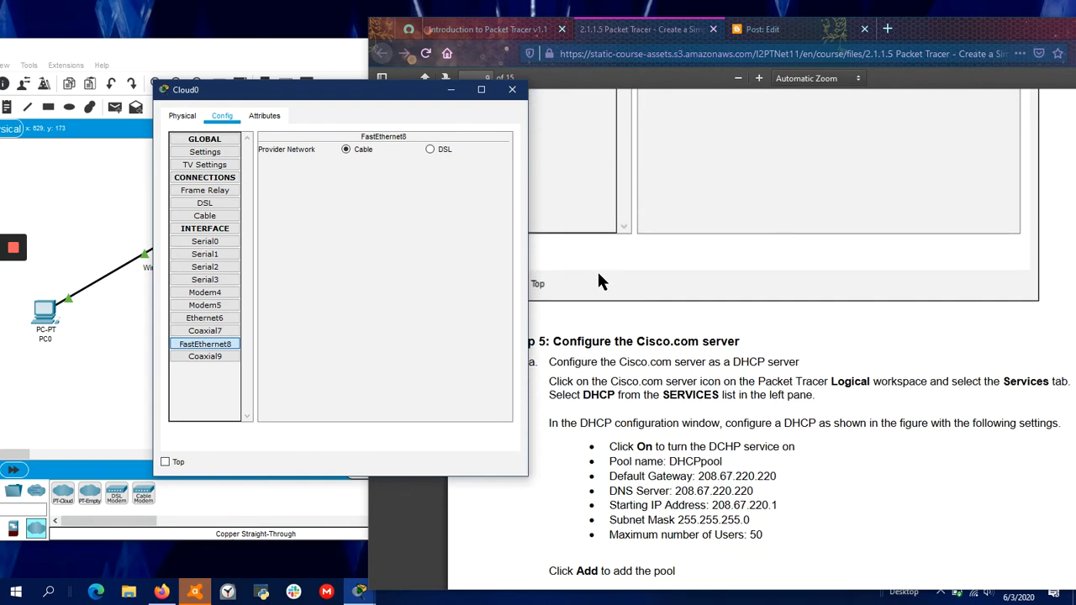
Step: Minimize the Cloud0 window and place a Server-PT device in the logical workspace beside the cloud
left_click(451, 90)
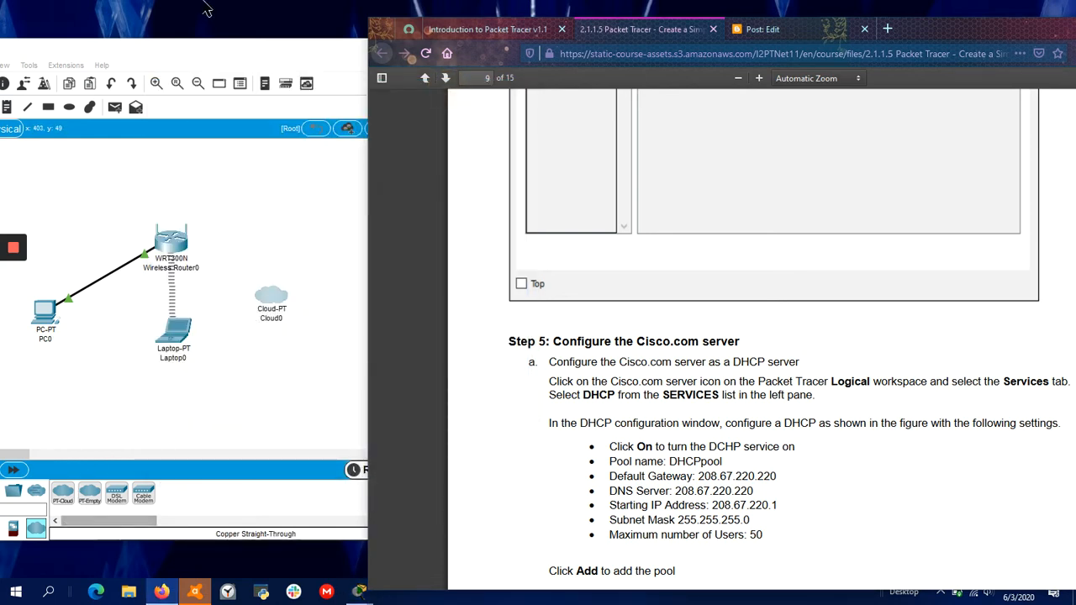
left_click_drag(200, 46, 299, 34)
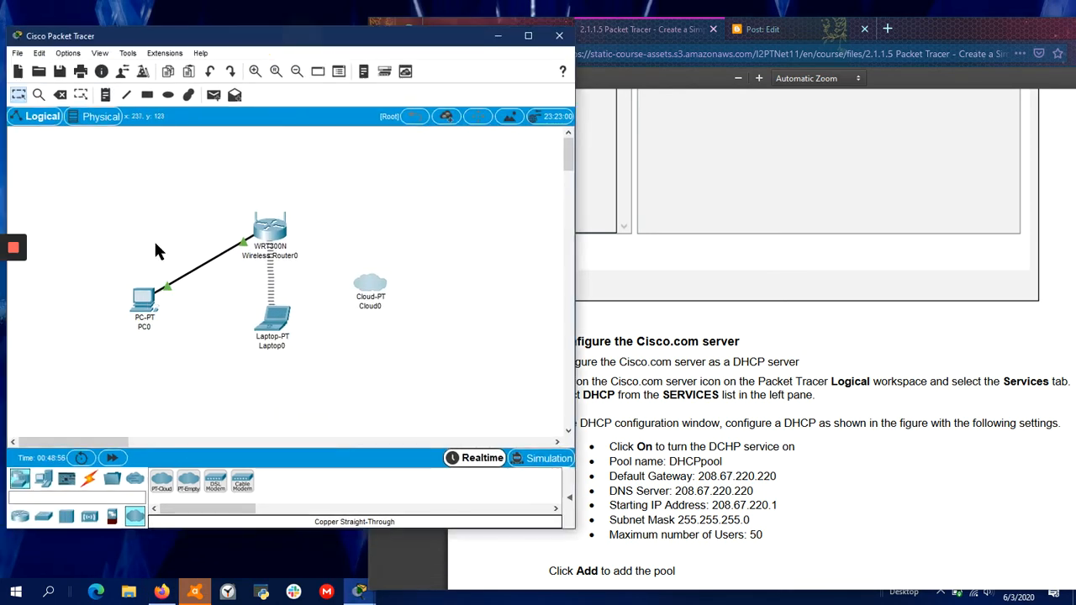
left_click(44, 486)
left_click(216, 482)
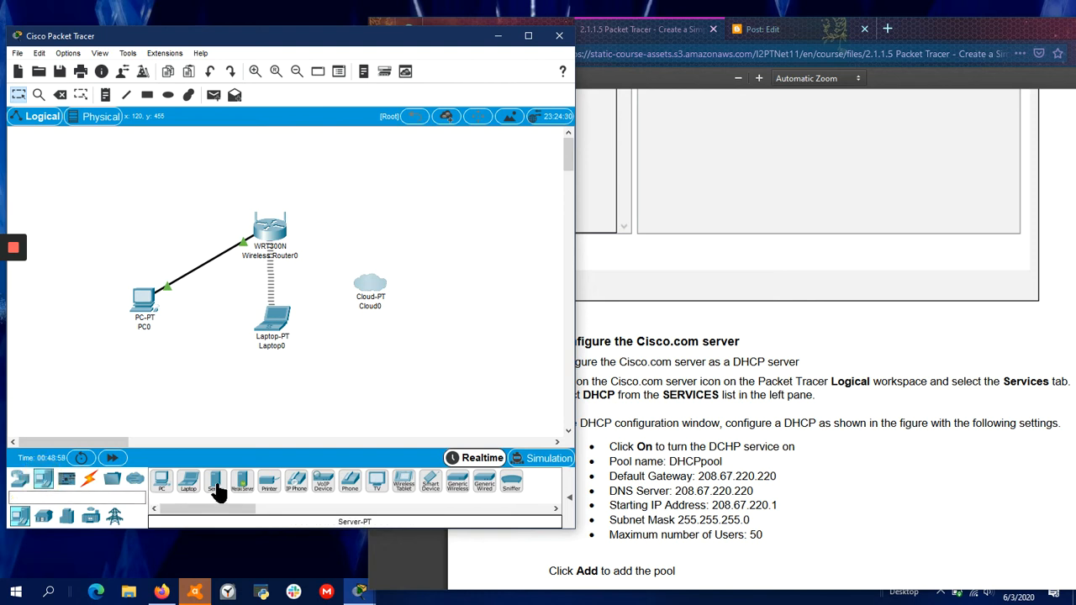
left_click(429, 309)
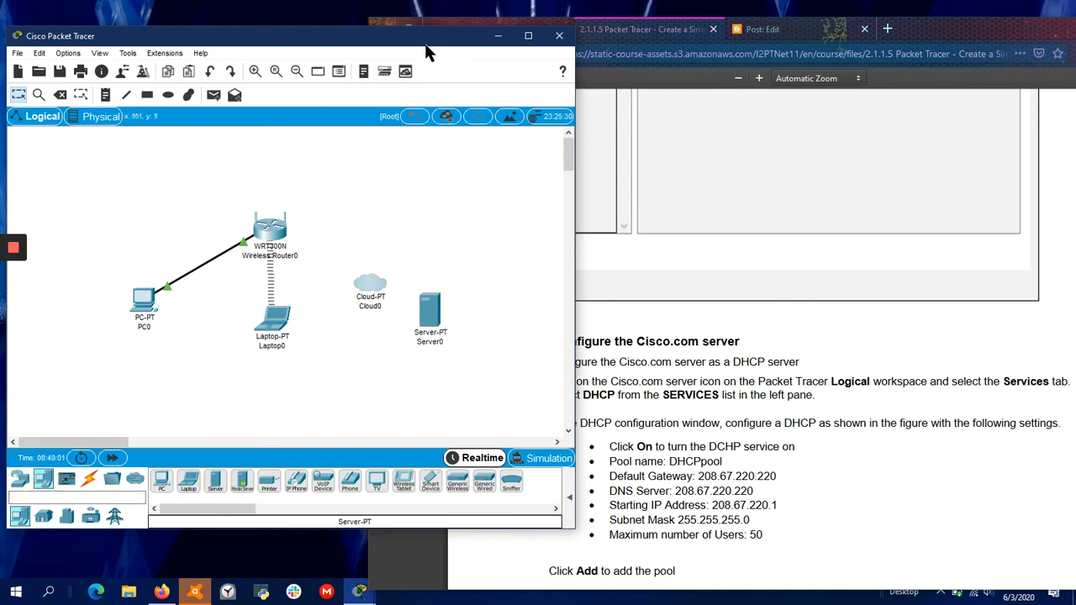
left_click_drag(424, 37, 309, 59)
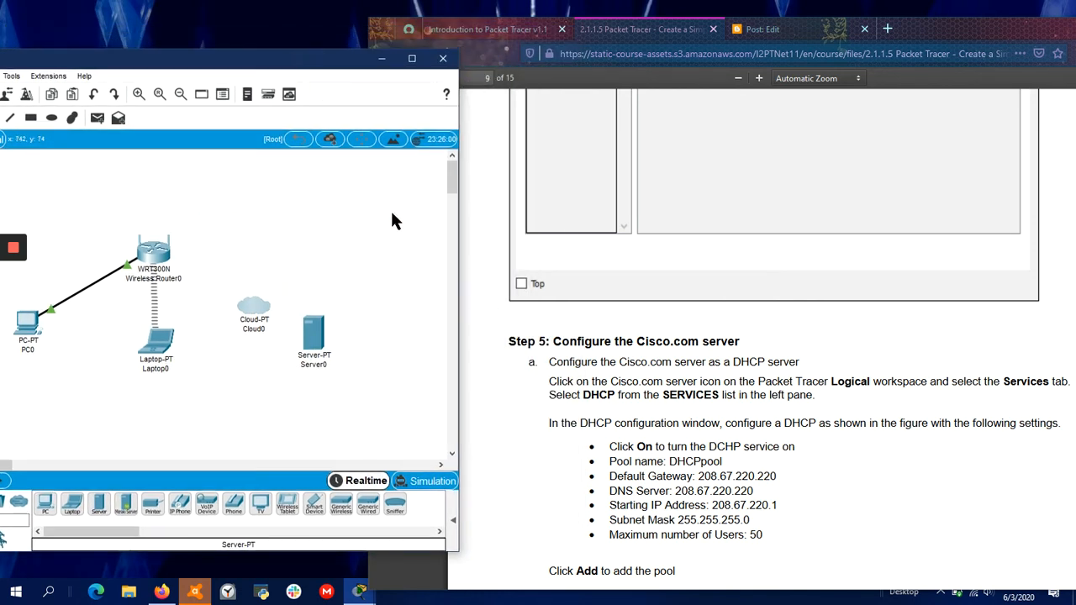
Step: Open the new server's DHCP service settings, keeping the lab's Step 5 instructions in view
left_click(307, 335)
left_click(461, 116)
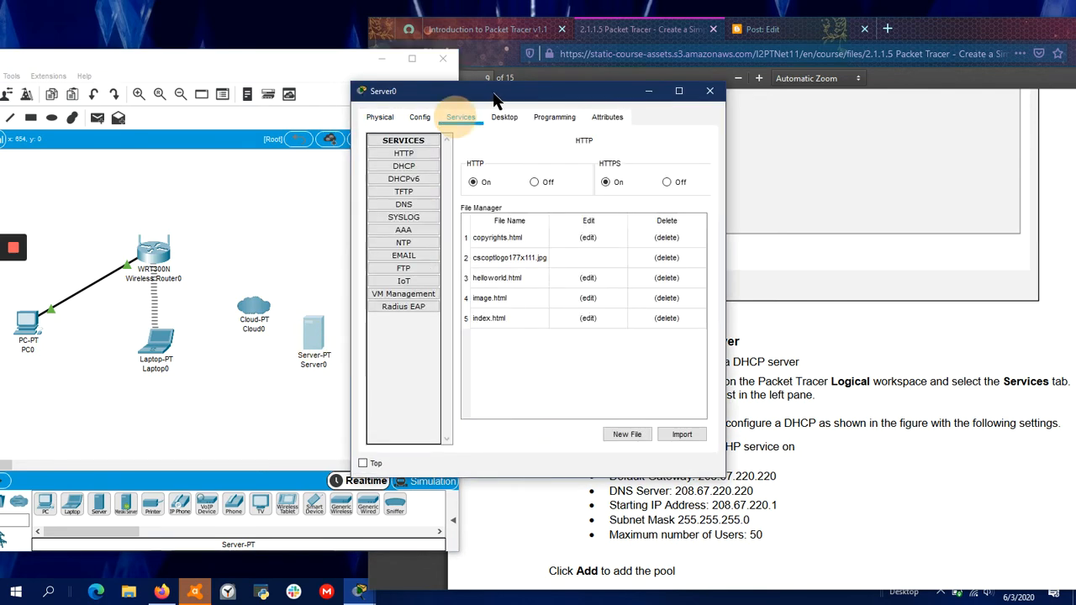
left_click_drag(494, 99, 247, 116)
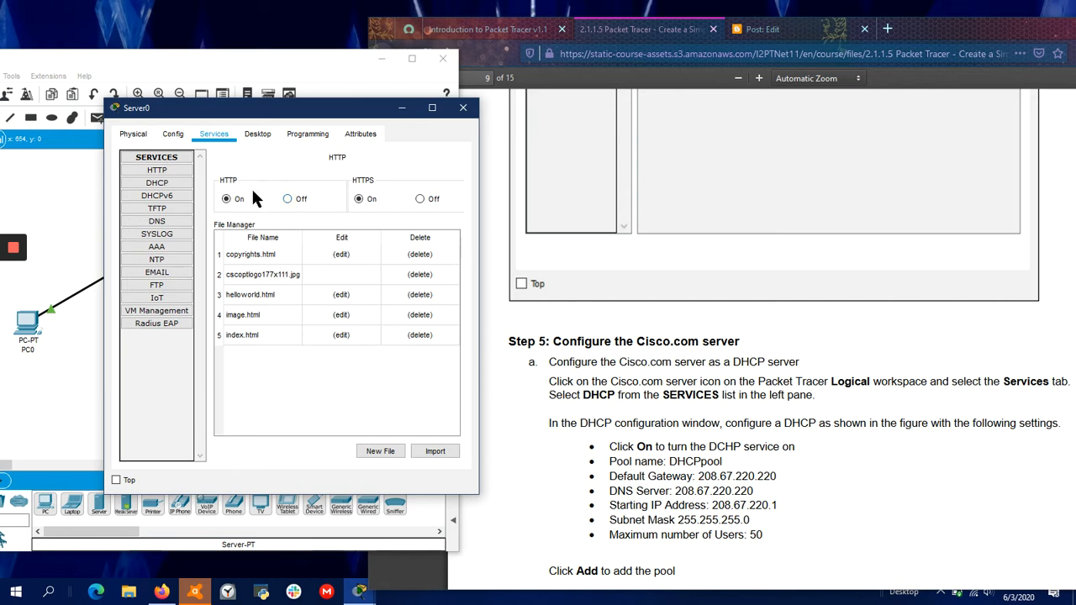
left_click(157, 182)
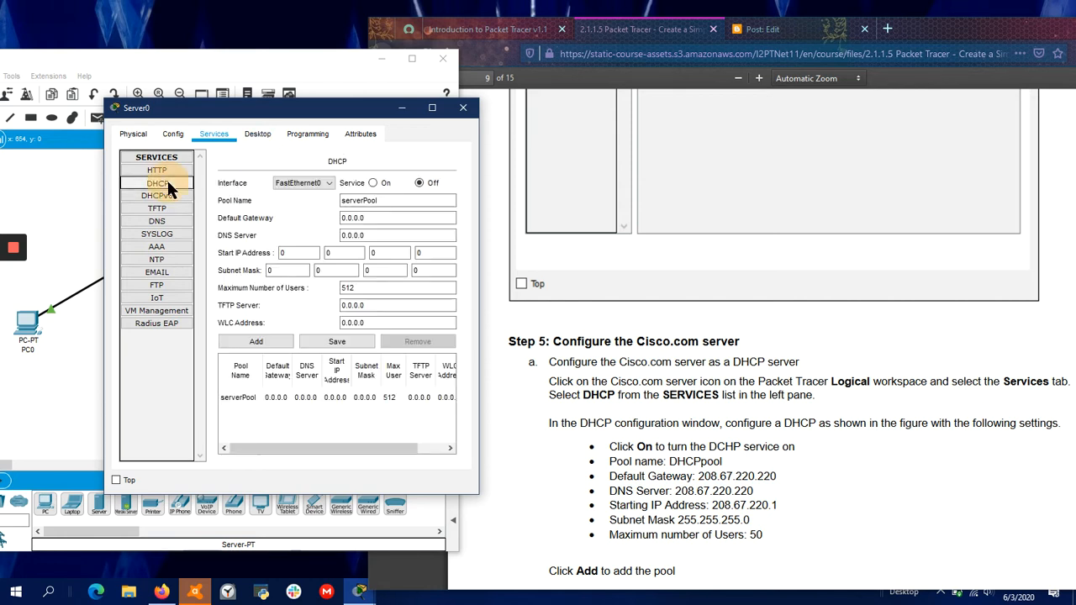
Step: Set the DHCP pool name to DHCPool, and both the default gateway and DNS server to 208.67.220.220
double_click(370, 202)
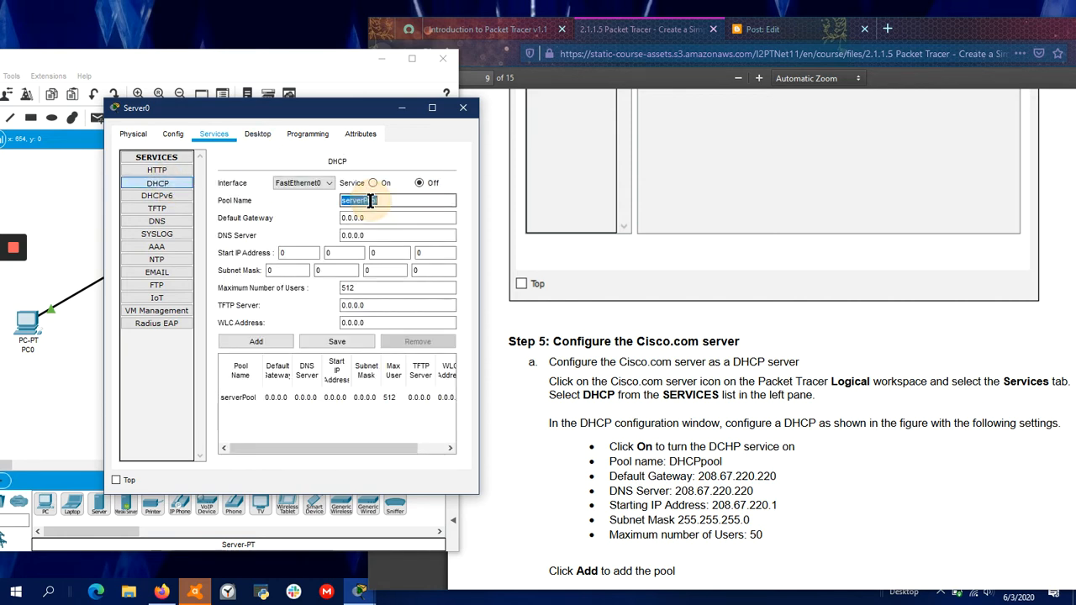
type("DHCPool")
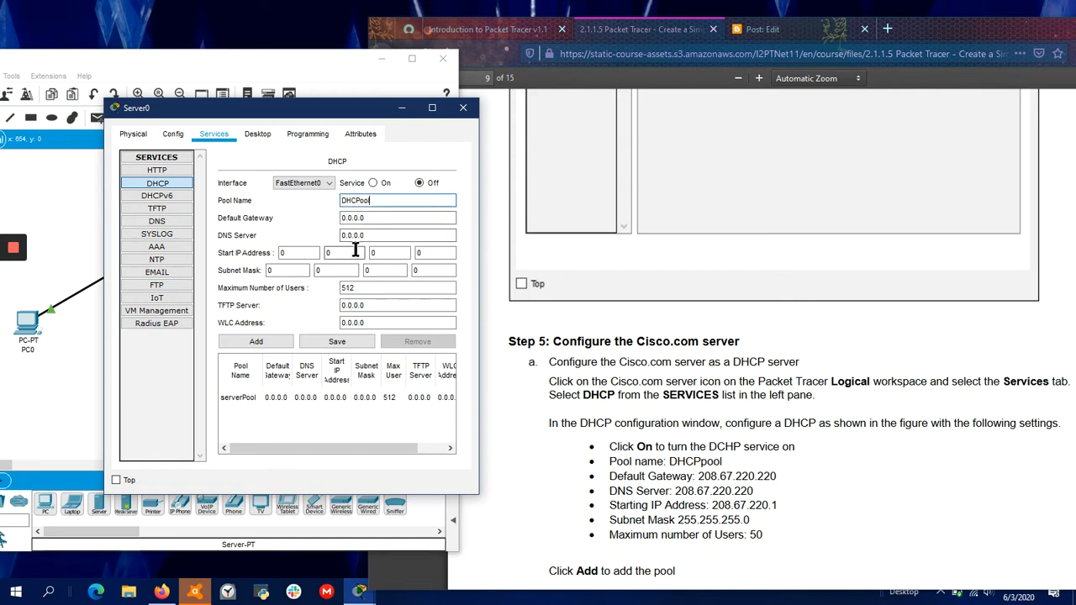
double_click(370, 216)
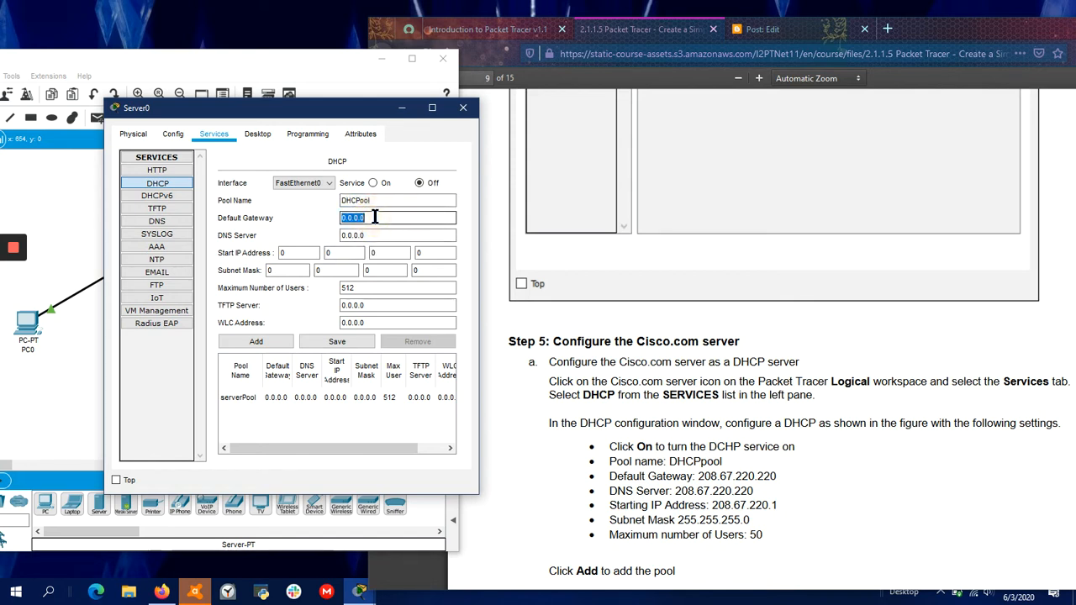
type("208.67.220.220")
double_click(370, 237)
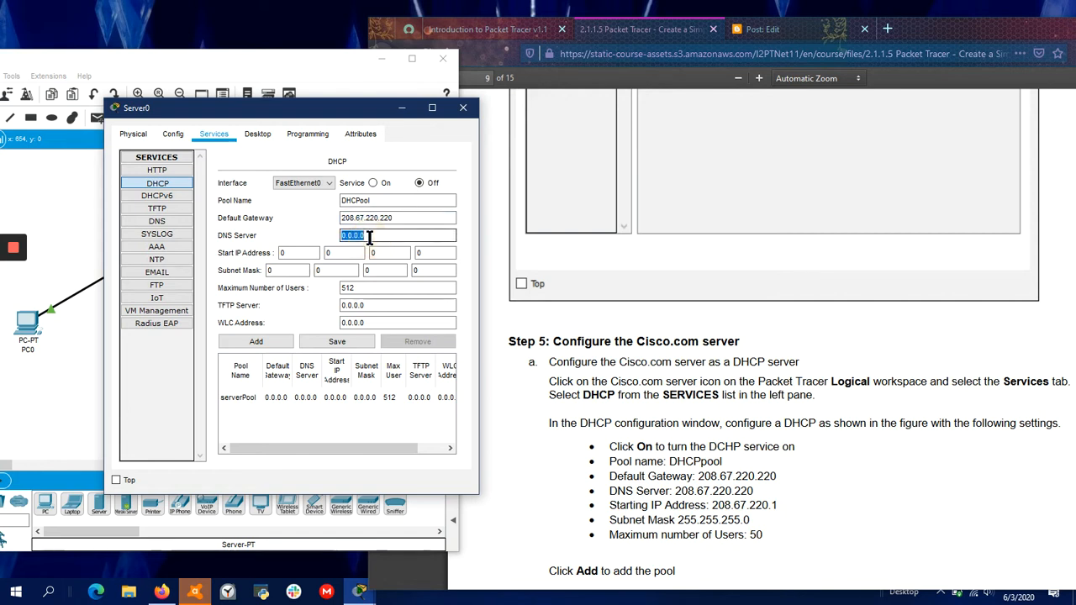
type("208.67.220.220")
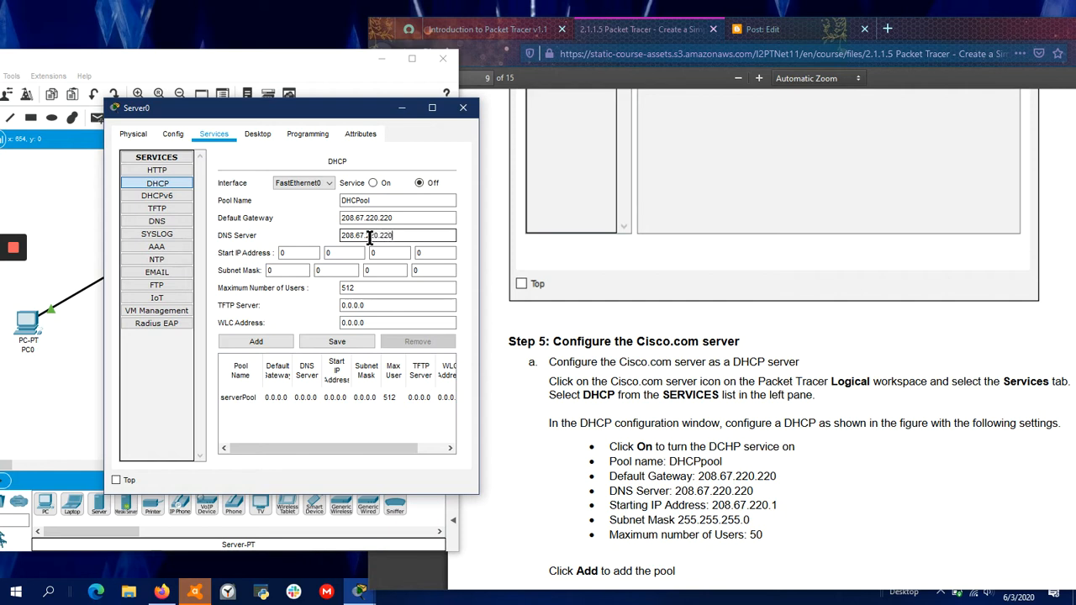
Step: Set the DHCP pool's start IP address to 208.67.220.1, subnet mask to 255.255.255.0 and maximum number of users to 50
double_click(285, 253)
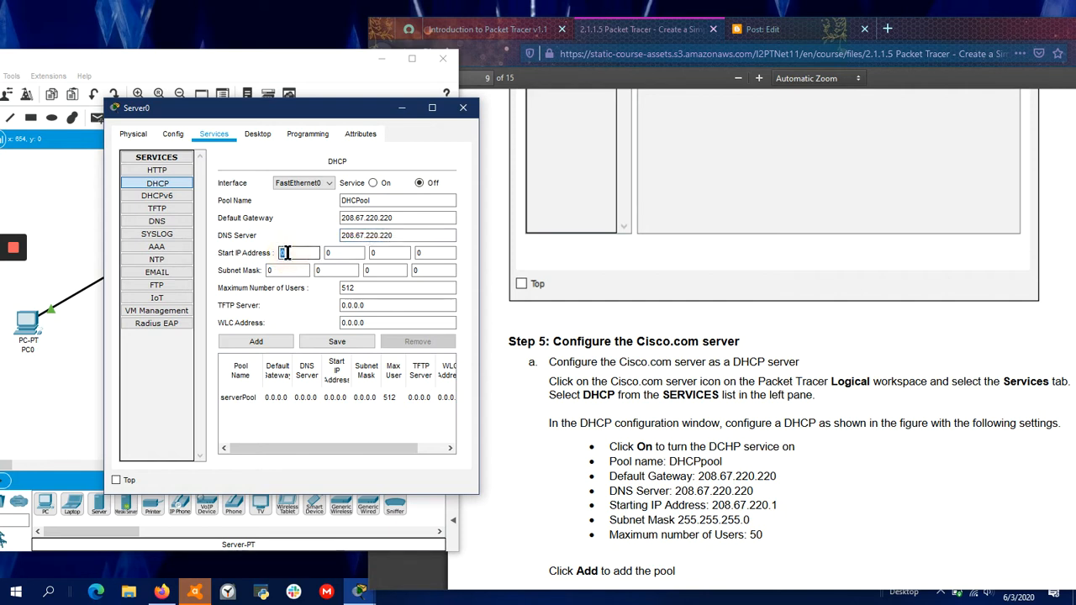
type("2")
type("67.220.")
type("255.255.255")
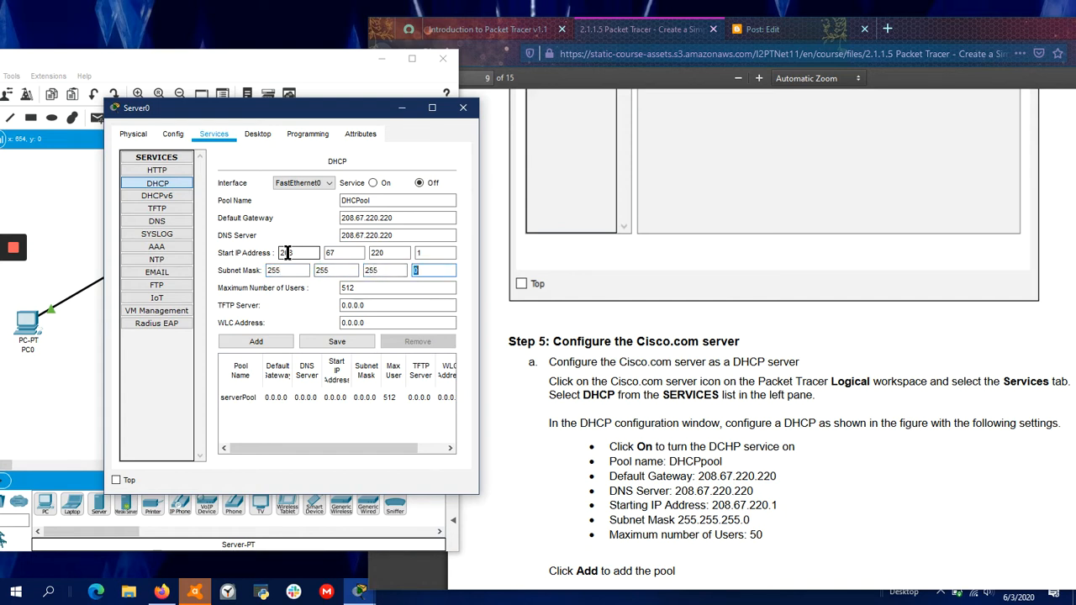
double_click(351, 287)
type("50")
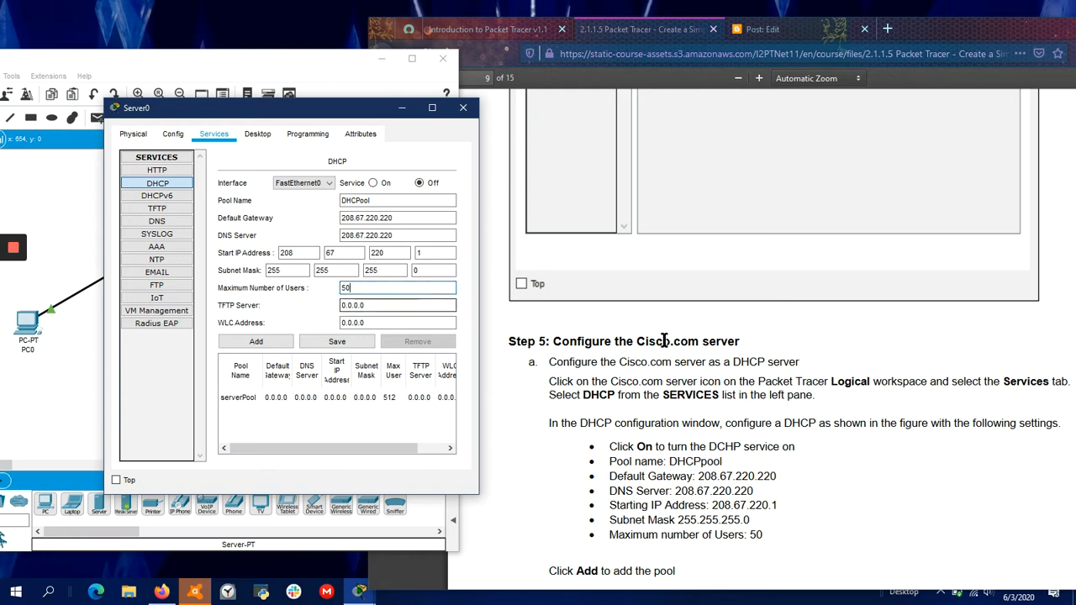
Step: Add the DHCPool entry to the server's DHCP pools and select the existing serverPool entry
scroll(730, 351, "down", 5)
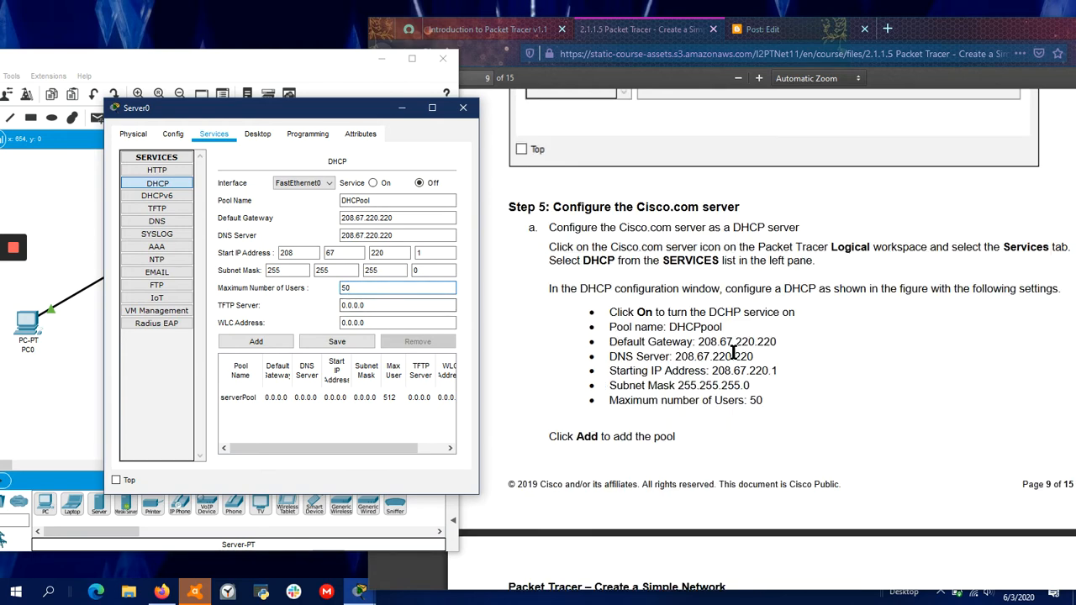
left_click(262, 341)
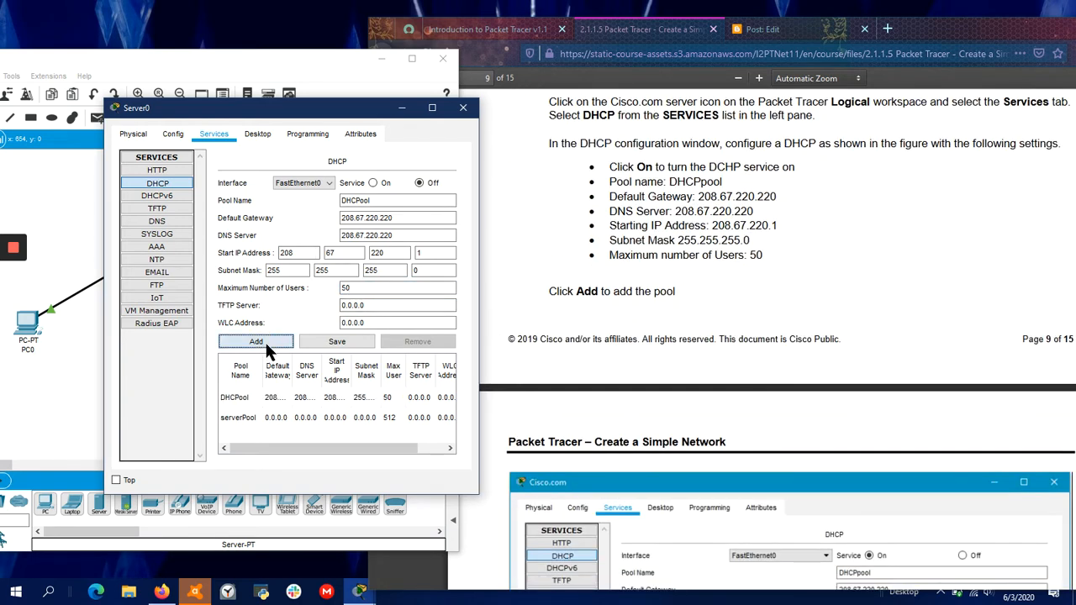
left_click(222, 415)
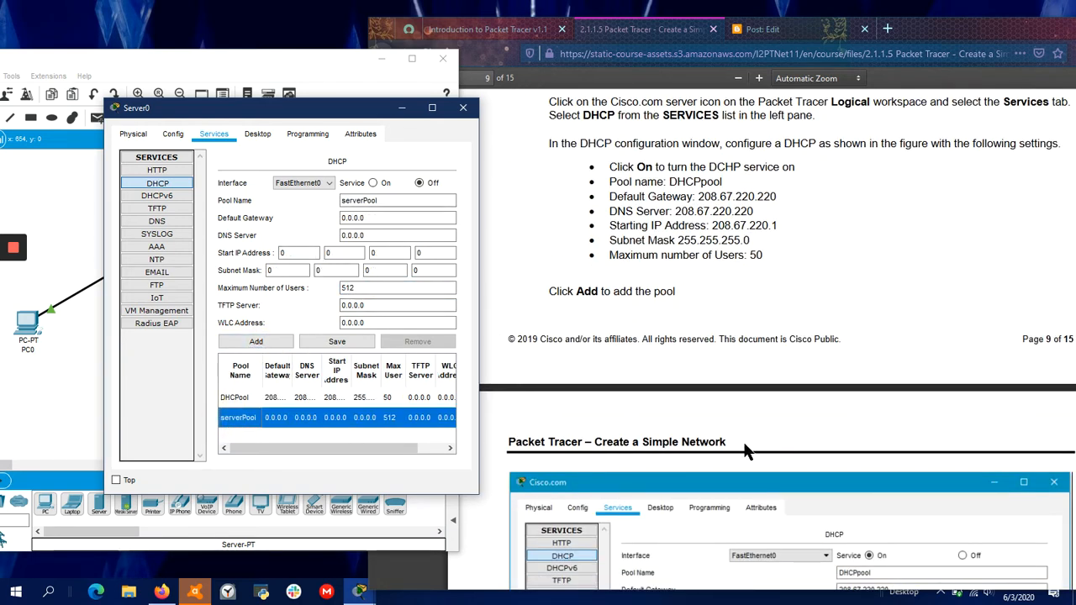
Step: Turn on the server's DNS service and enter Cisco.com as the name of the resource record
scroll(744, 445, "down", 3)
scroll(742, 440, "down", 7)
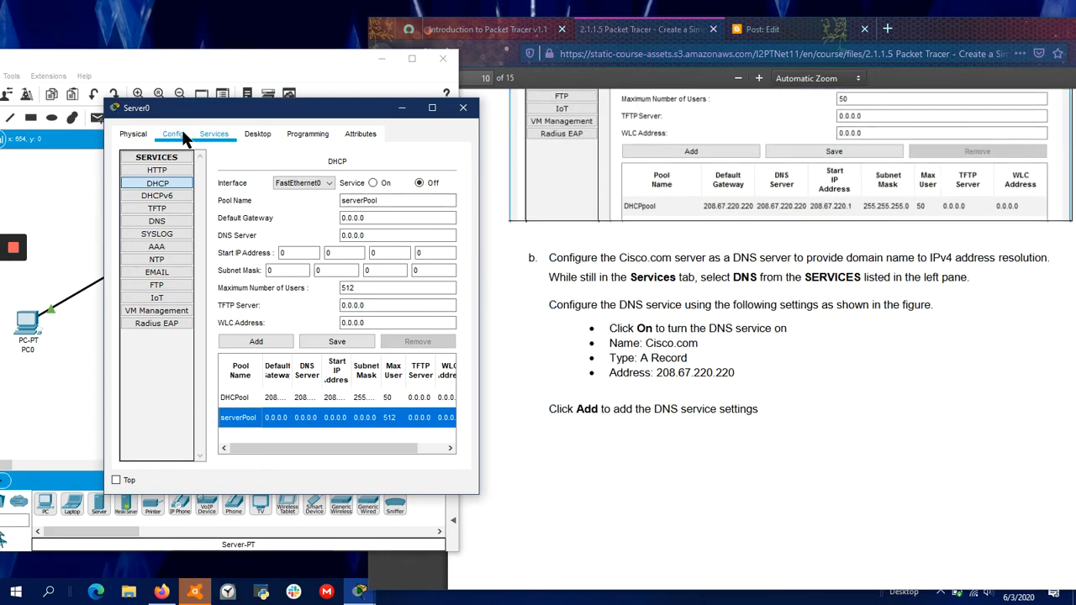
left_click(164, 219)
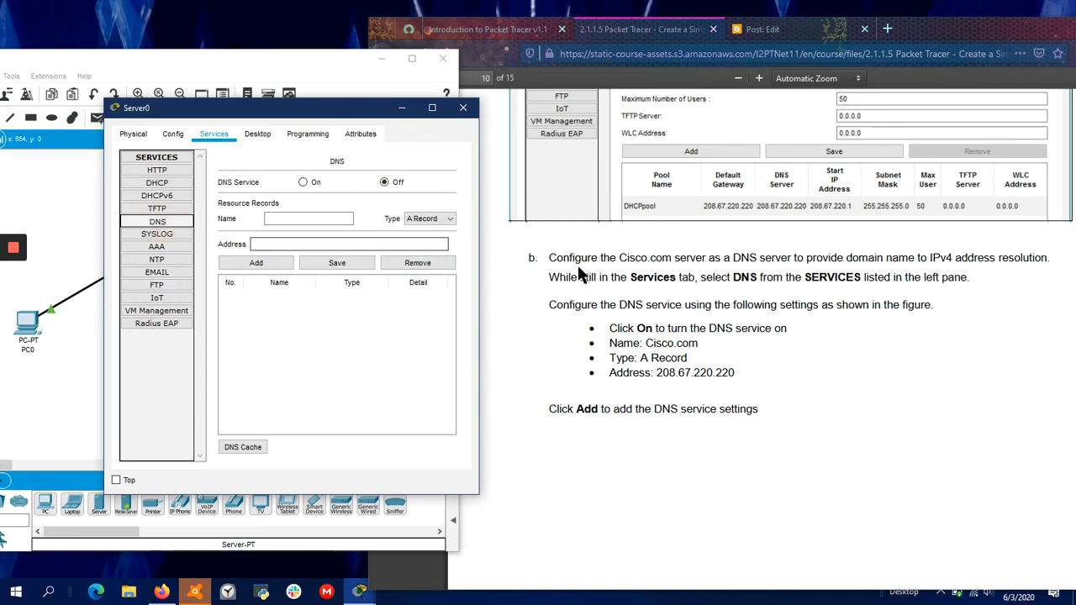
left_click(308, 180)
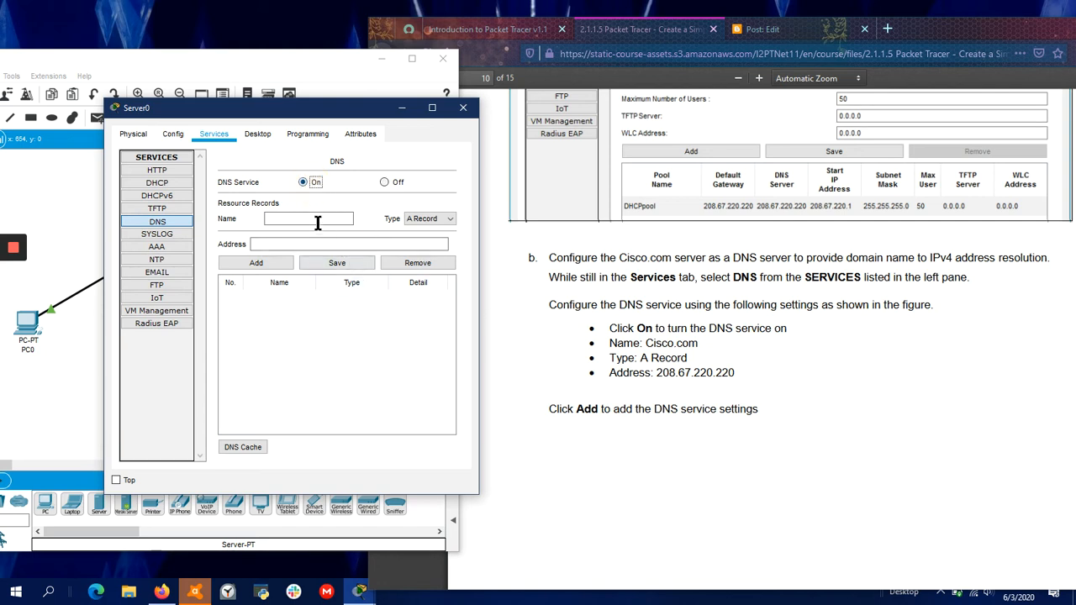
left_click(315, 218)
type("Cisco.com")
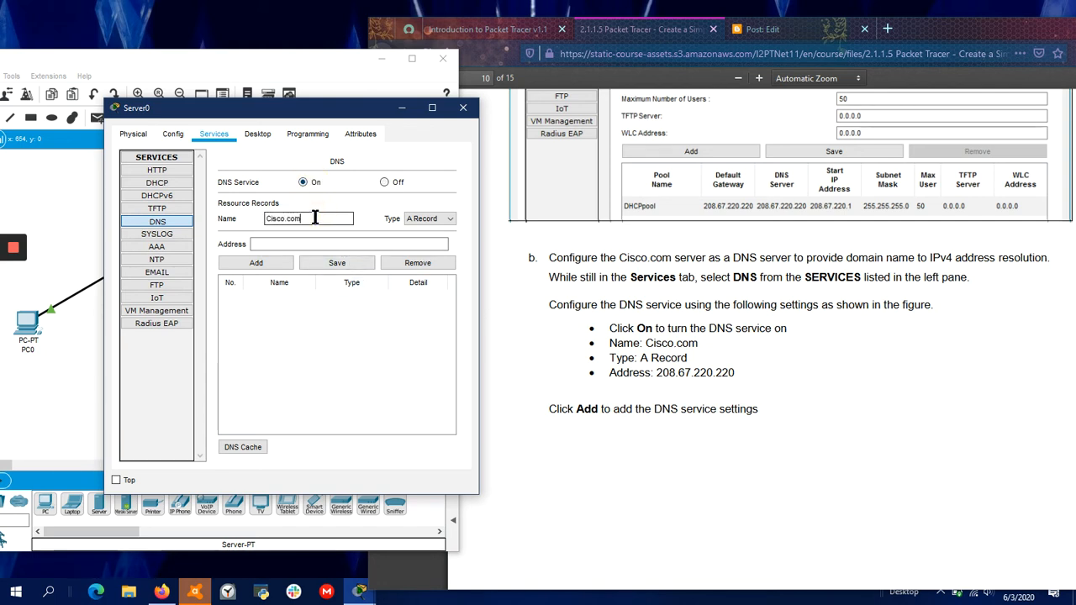
key("Tab")
key("Tab")
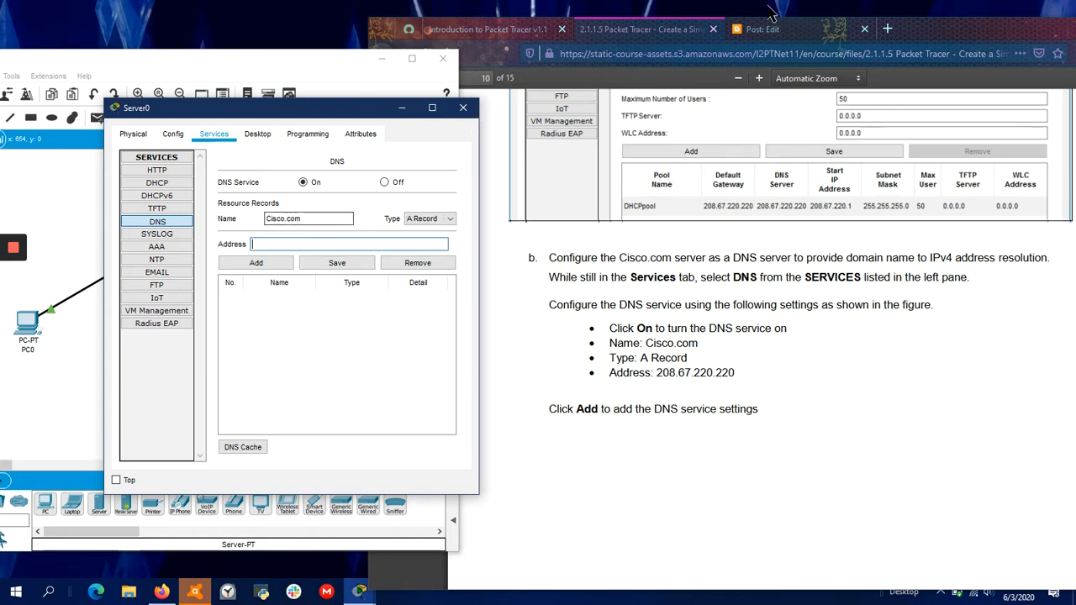
Step: Switch to the Blogger post and append the line "Note: Find out what A Record means" at its end
left_click(761, 29)
left_click(892, 569)
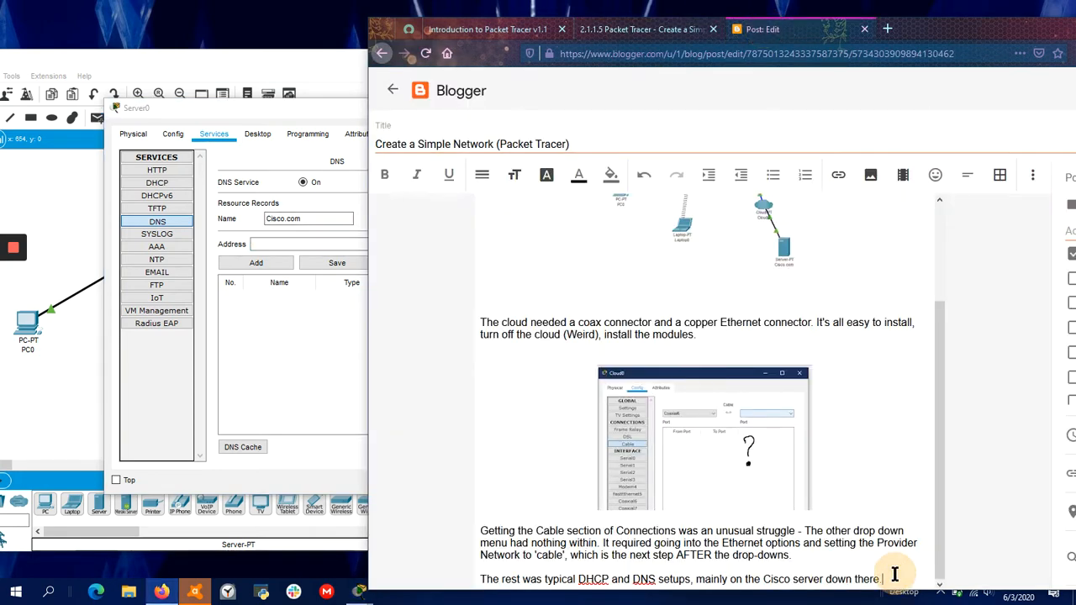
key("Return")
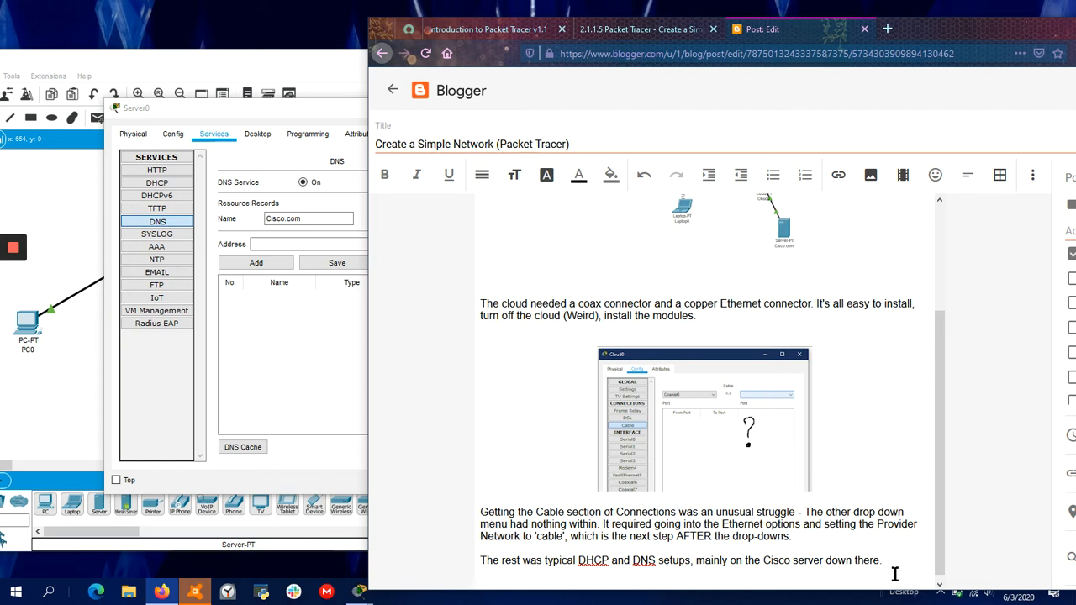
type("Note: Fin o")
key("BackSpace")
key("BackSpace")
type("d out what A")
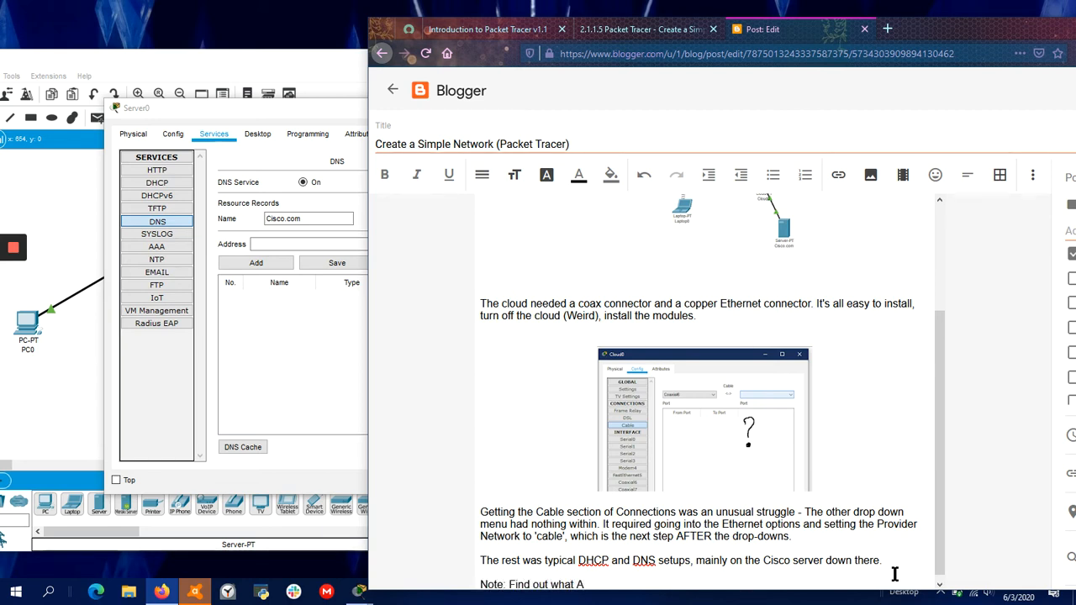
type(" Record means")
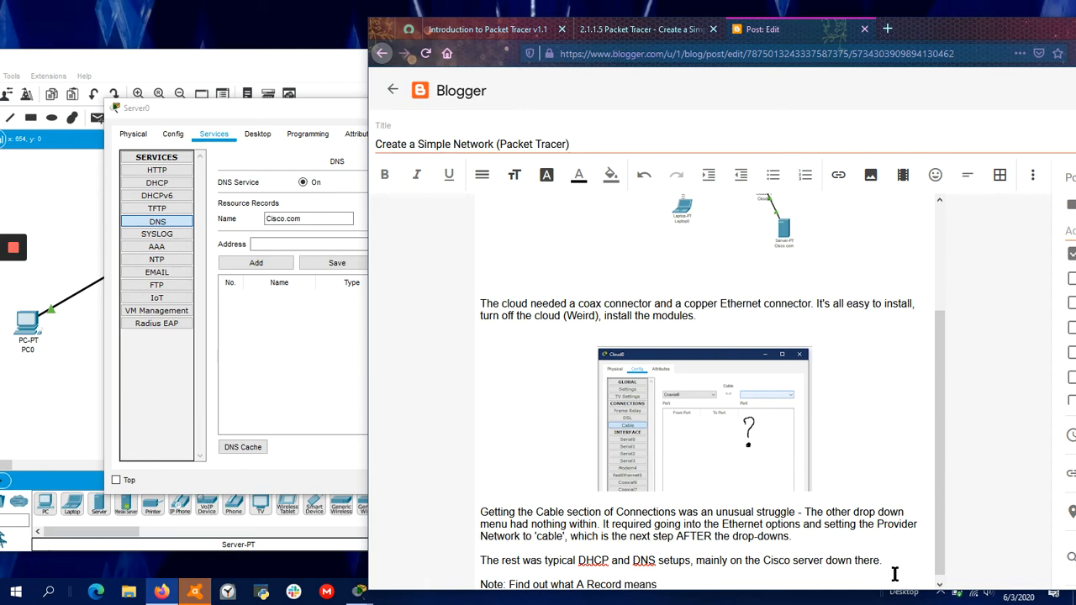
Step: Return to the lab document and the server's DNS settings, and add the Cisco.com A Record with address 208.67.220.220
left_click(643, 28)
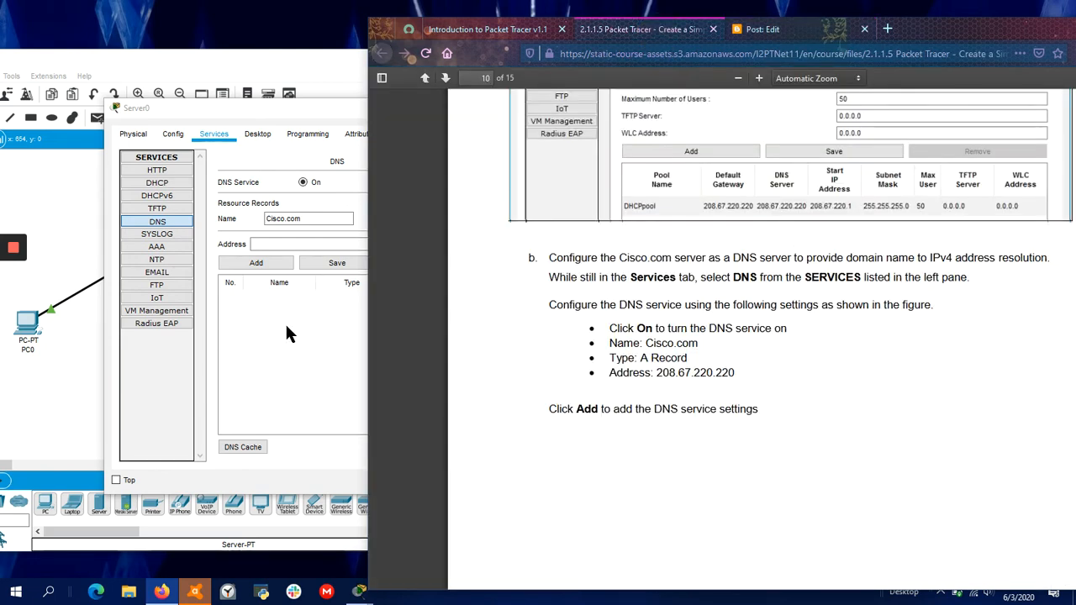
left_click(285, 321)
left_click(286, 244)
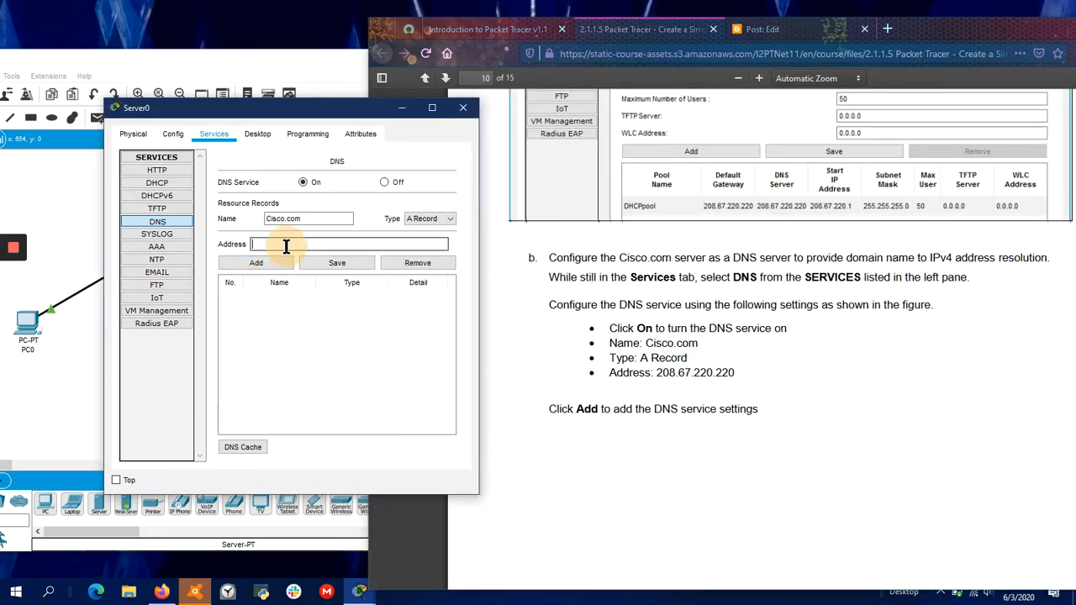
type("208.67.220.220")
scroll(752, 336, "down", 3)
left_click(255, 263)
scroll(752, 319, "down", 3)
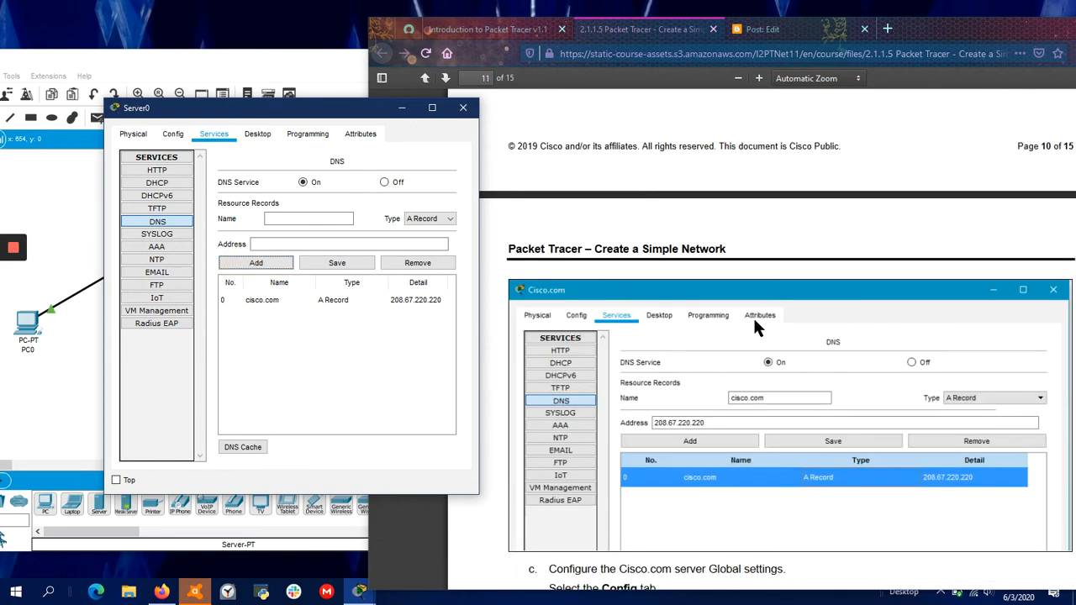
Step: Read the lab's instructions for the Cisco.com server's global settings and open those settings on the server
scroll(752, 315, "down", 3)
scroll(752, 318, "up", 5)
scroll(753, 318, "down", 6)
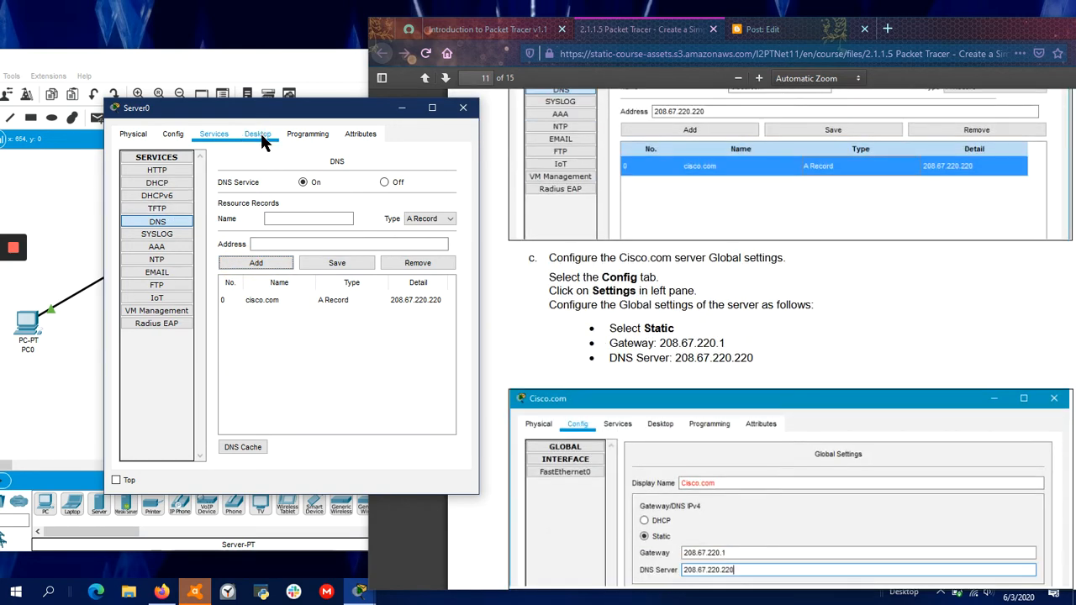
left_click(187, 138)
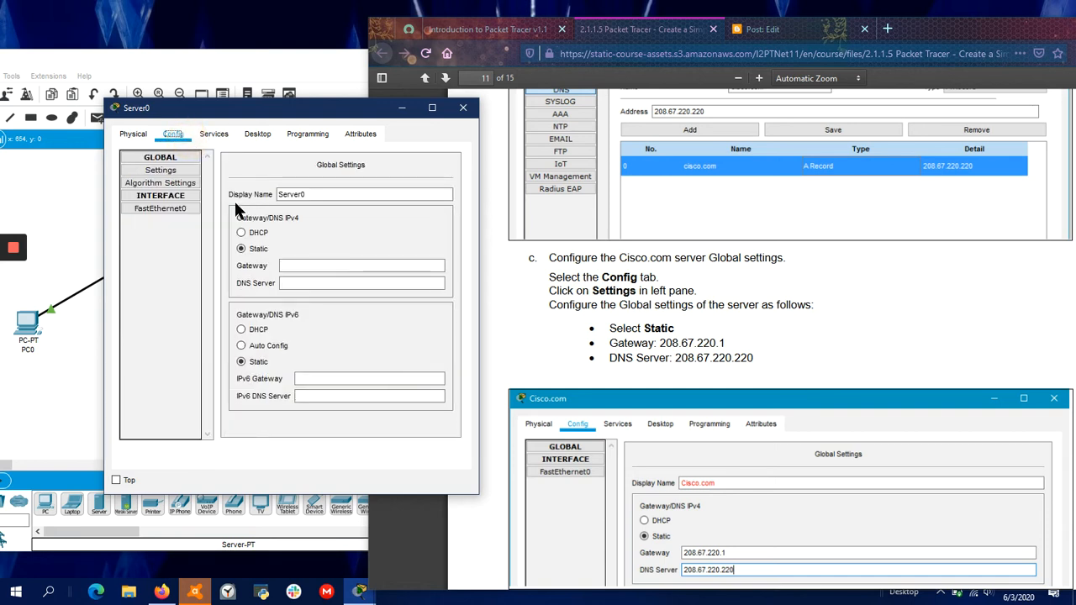
left_click(178, 170)
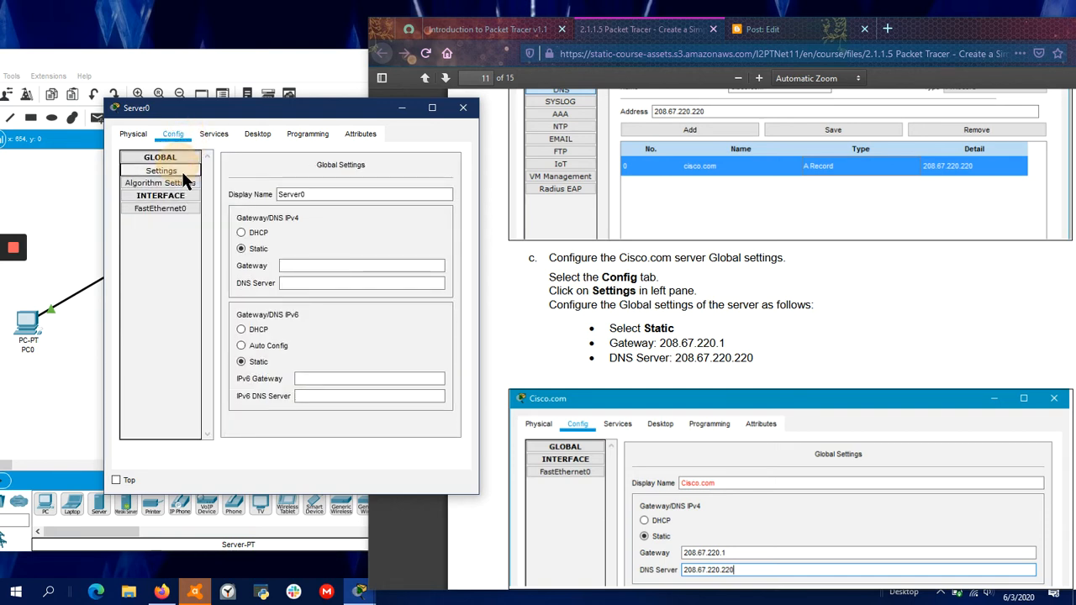
left_click(303, 265)
type("20")
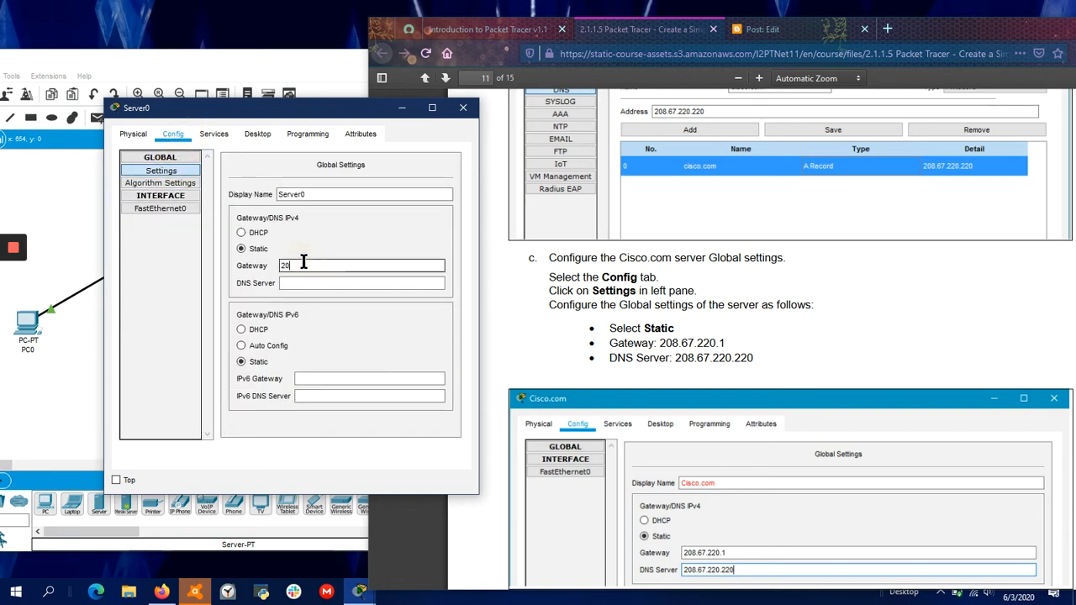
type("8.67")
key("Return")
left_click(574, 305)
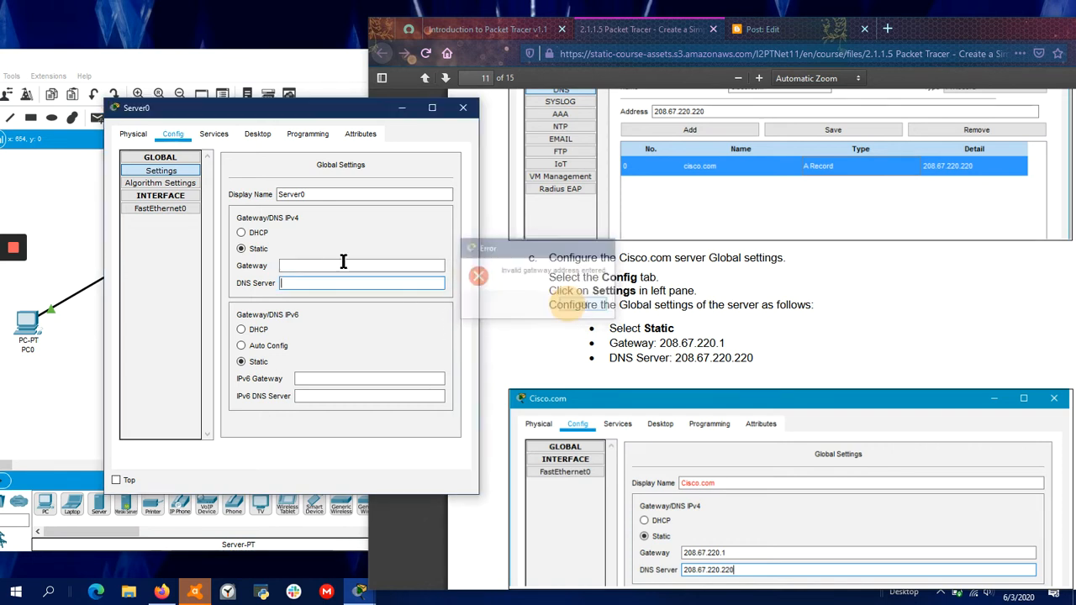
Step: Set the server's static IPv4 gateway to 208.67.220.1 and its DNS server to 208.67.220.220
left_click(302, 266)
type("208.")
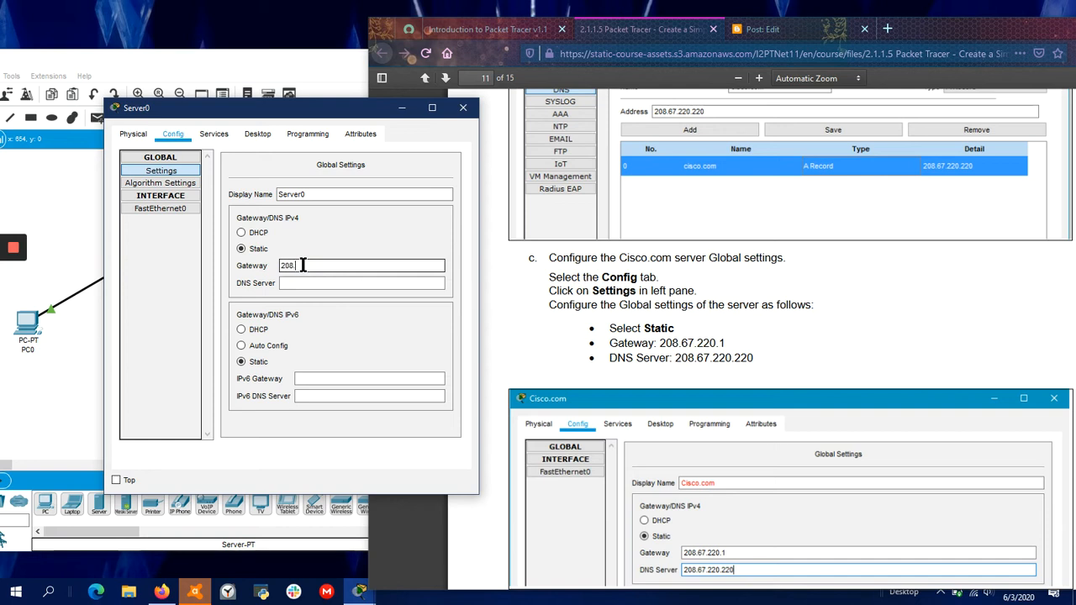
type("67.220.1")
key("Tab")
type("208.")
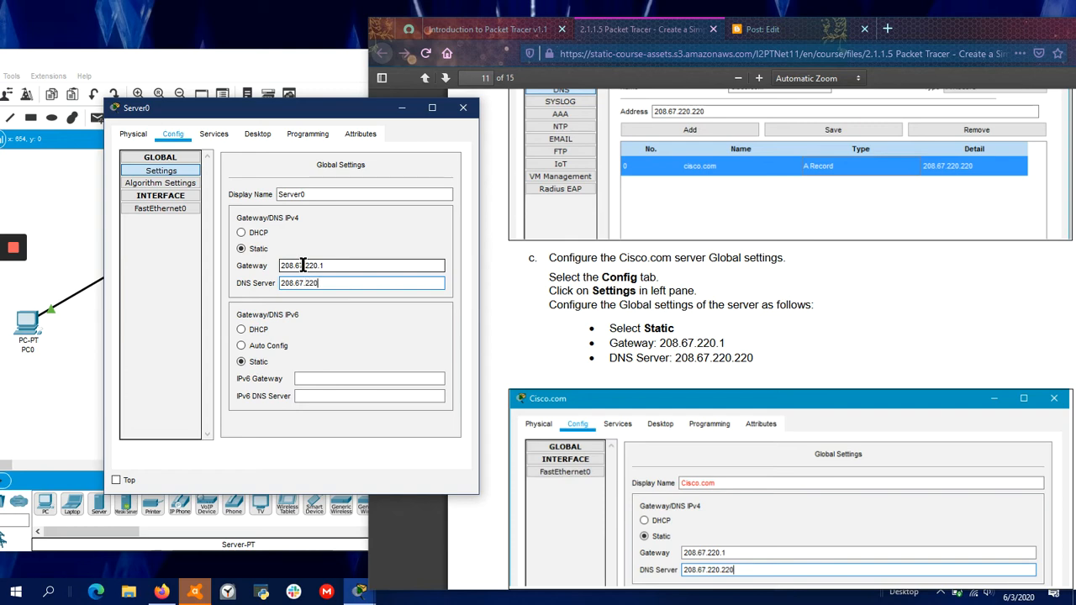
type("67.220.220")
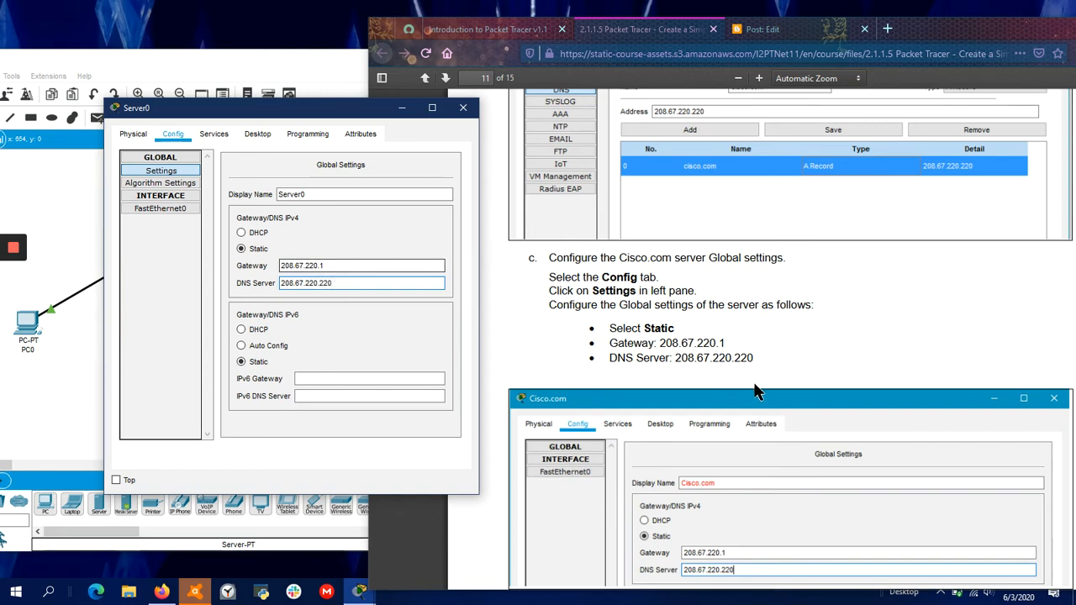
Step: Change the server's display name to Cisco.com, as in the lab's figure
scroll(753, 384, "down", 3)
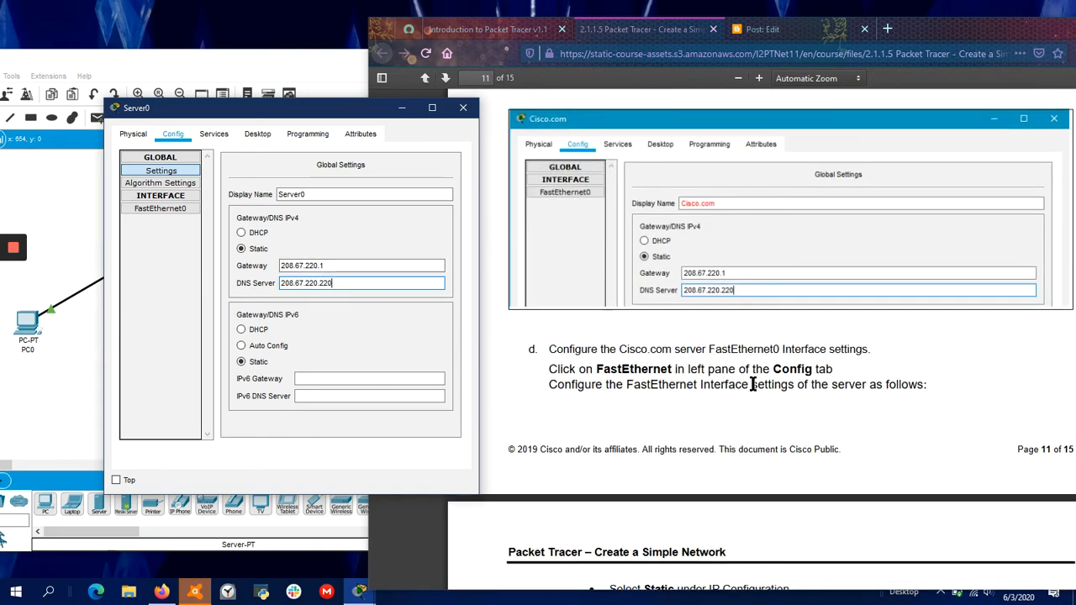
double_click(348, 194)
type("Cisco.com")
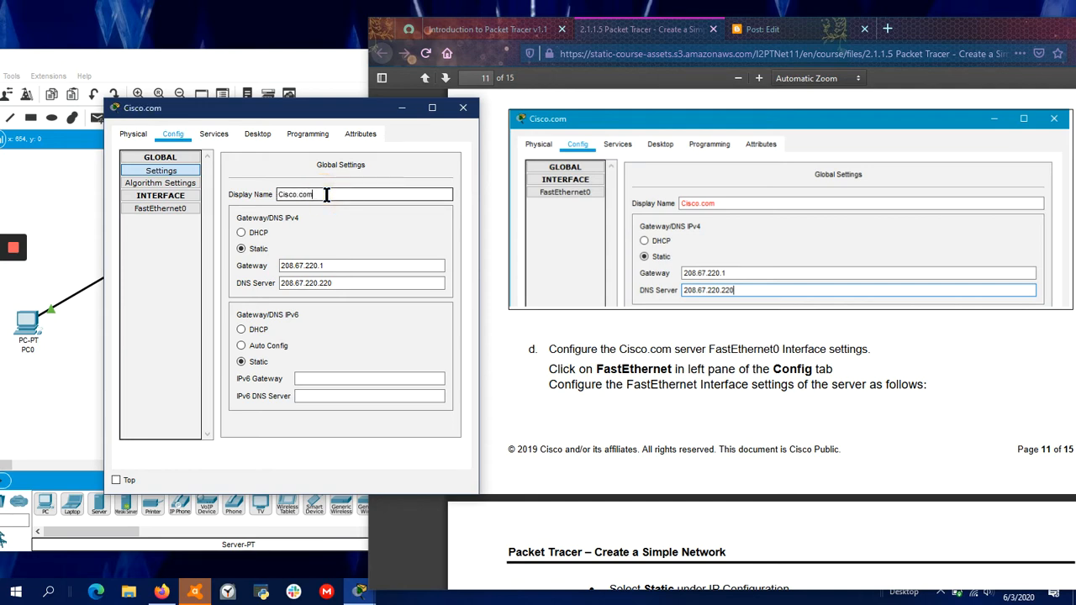
Step: Give the server's FastEthernet0 interface the static IP address 208.67.220.220 with subnet mask 255.255.255.0, and read on to Part 3 of the lab
scroll(739, 256, "down", 2)
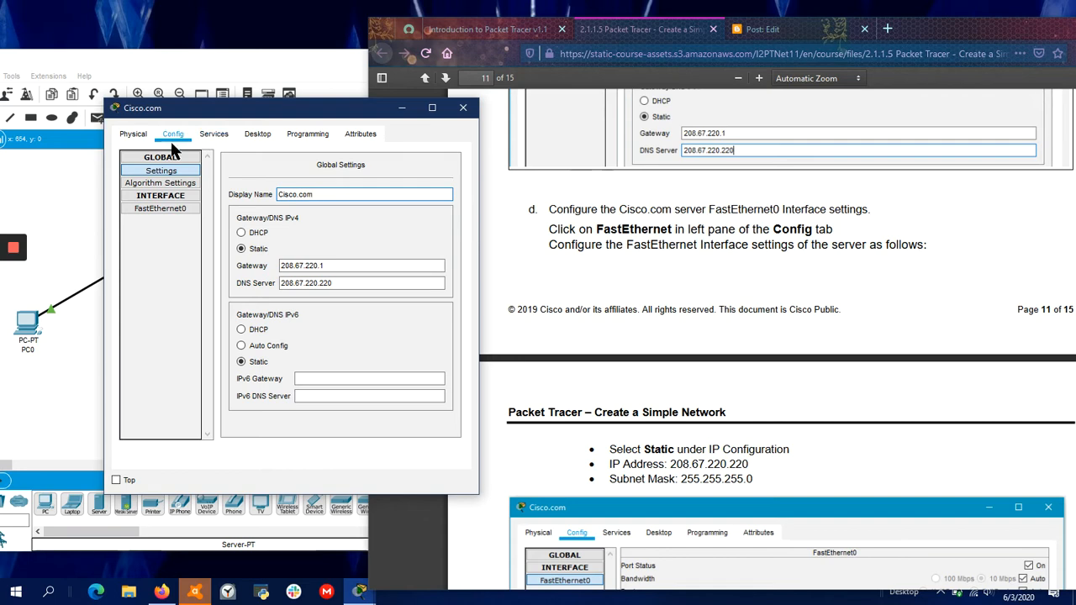
left_click(162, 209)
scroll(618, 273, "down", 2)
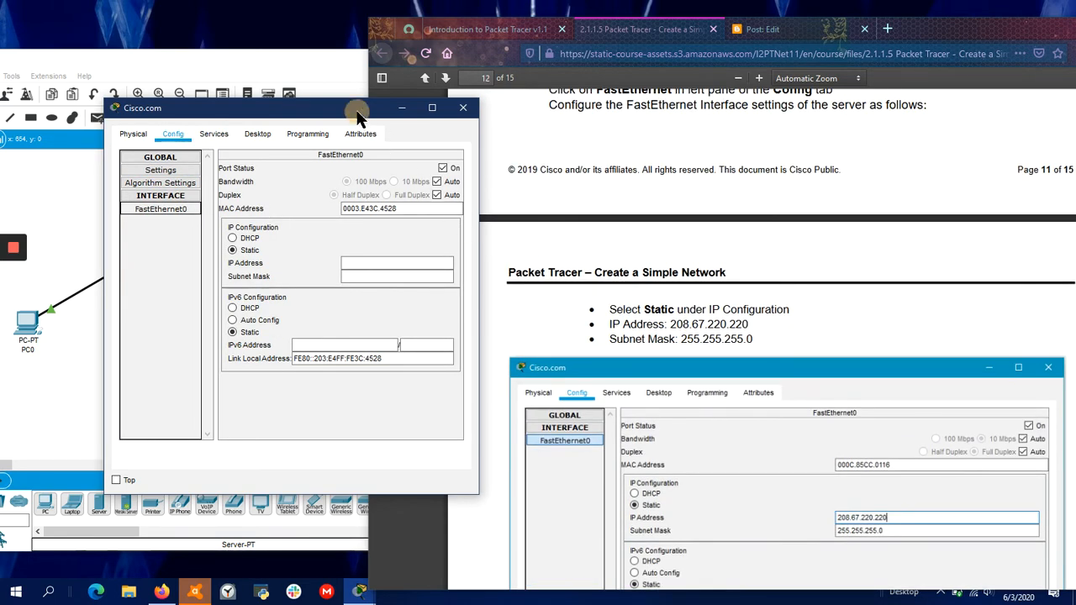
left_click_drag(359, 108, 390, 107)
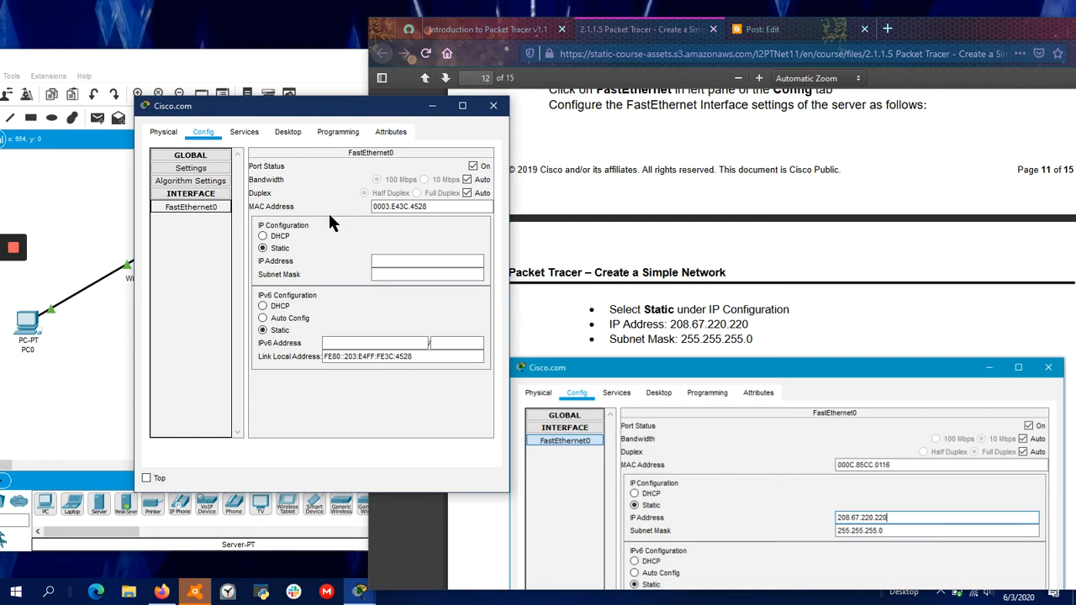
left_click(393, 262)
type("20")
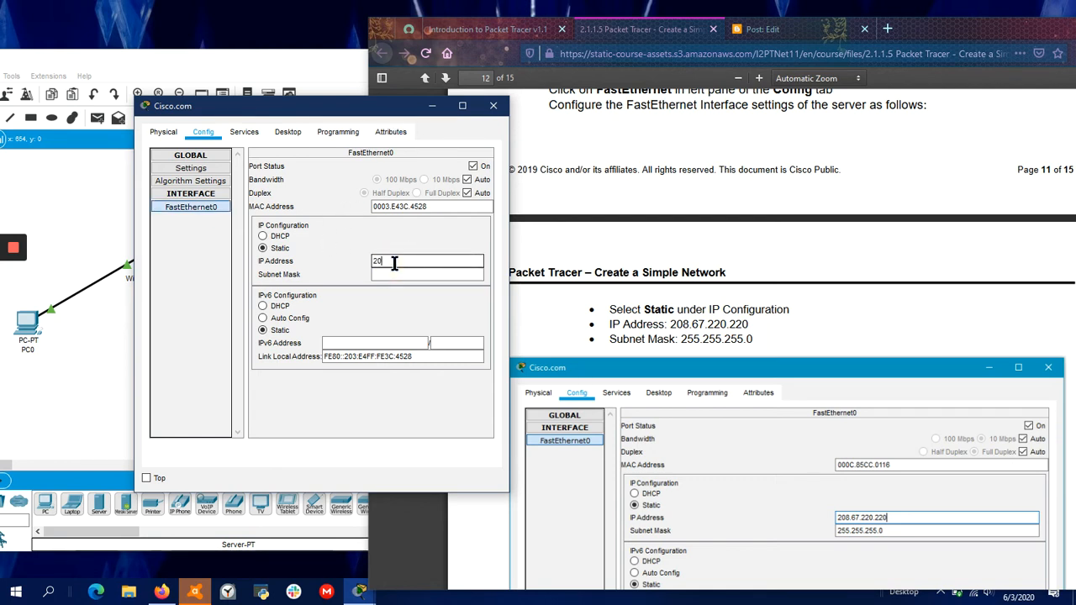
type("8.67.220.220")
left_click(384, 274)
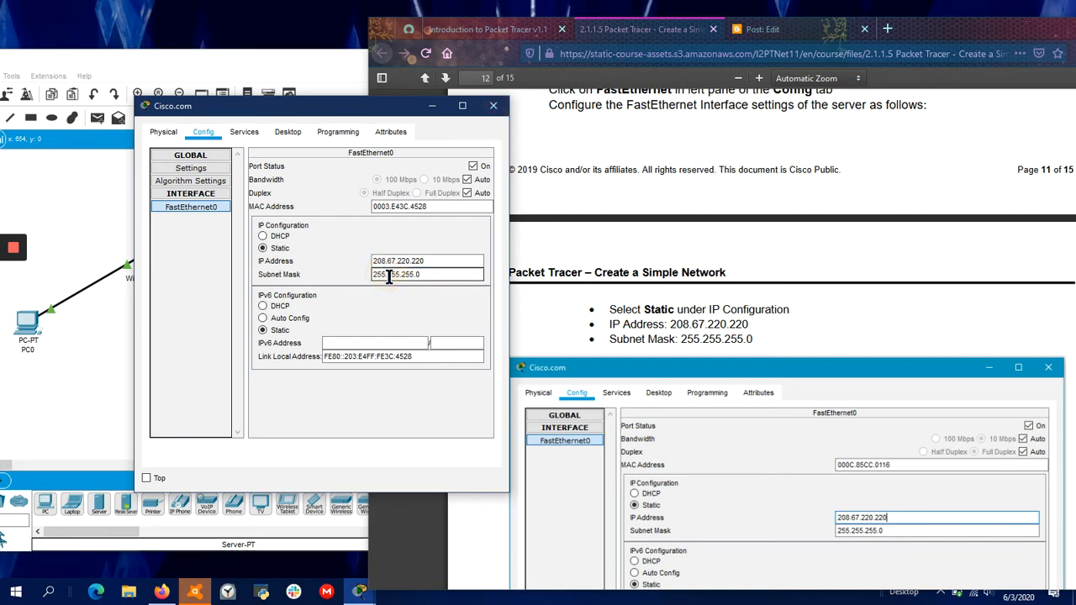
scroll(797, 283, "down", 3)
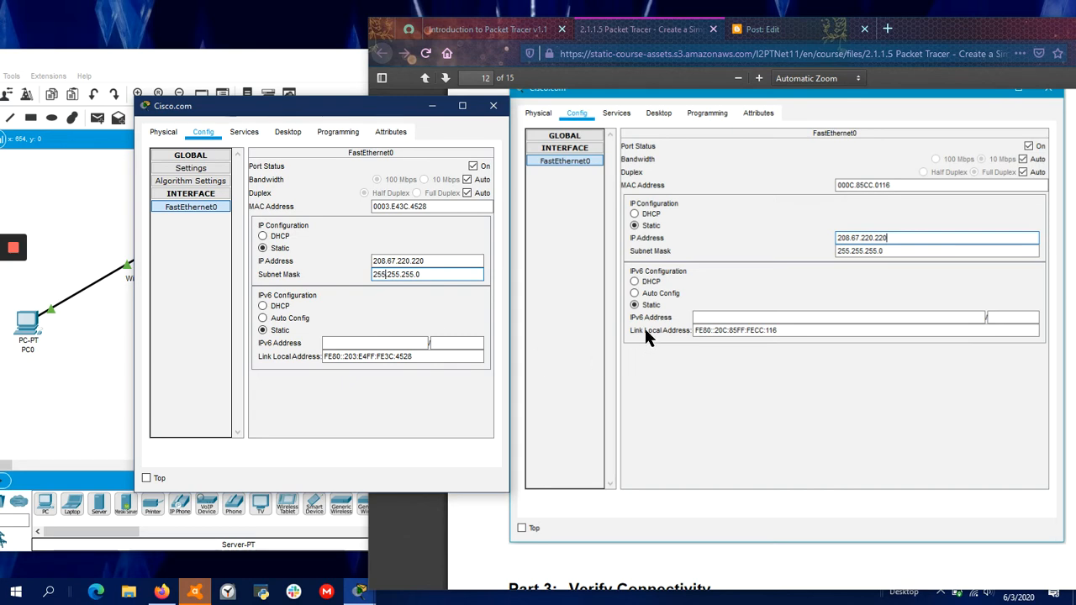
scroll(643, 326, "down", 5)
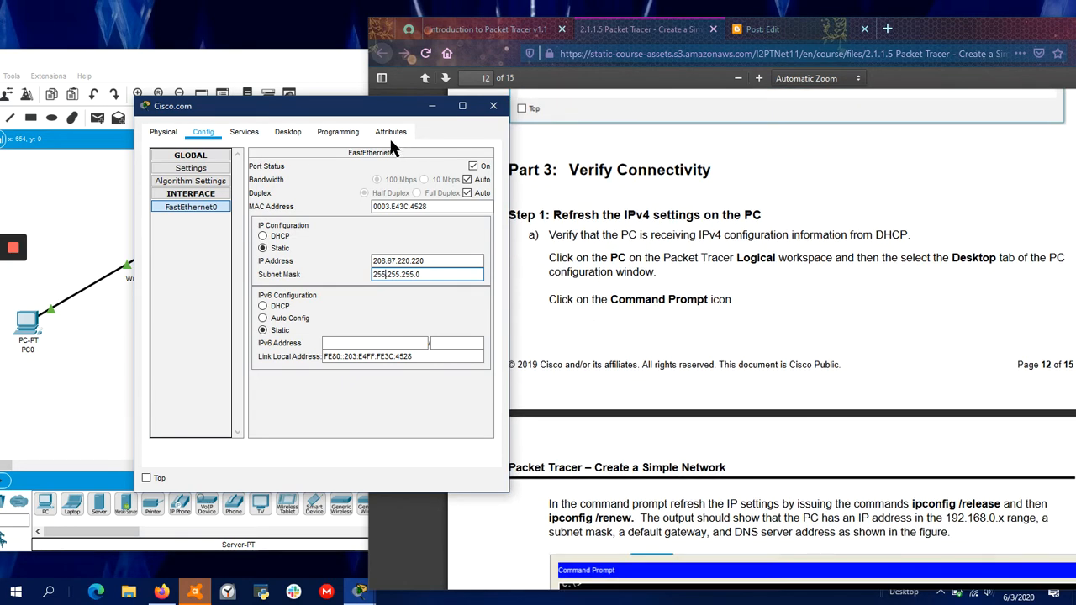
Step: Close the Cisco.com server's settings and cable the server to Cloud0 using an automatically chosen connection type
left_click_drag(351, 114, 673, 106)
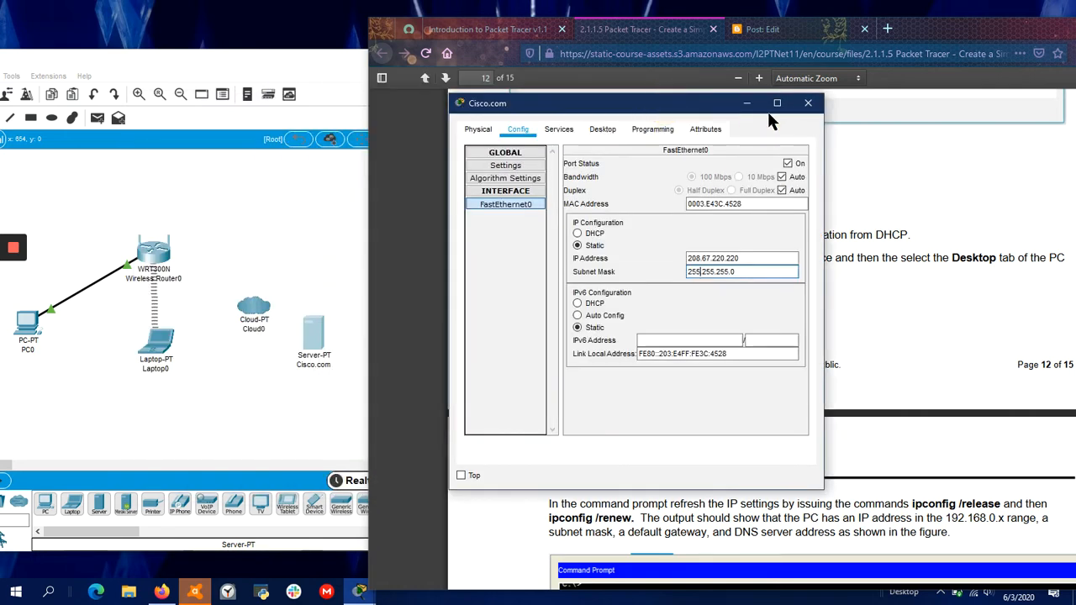
left_click(813, 99)
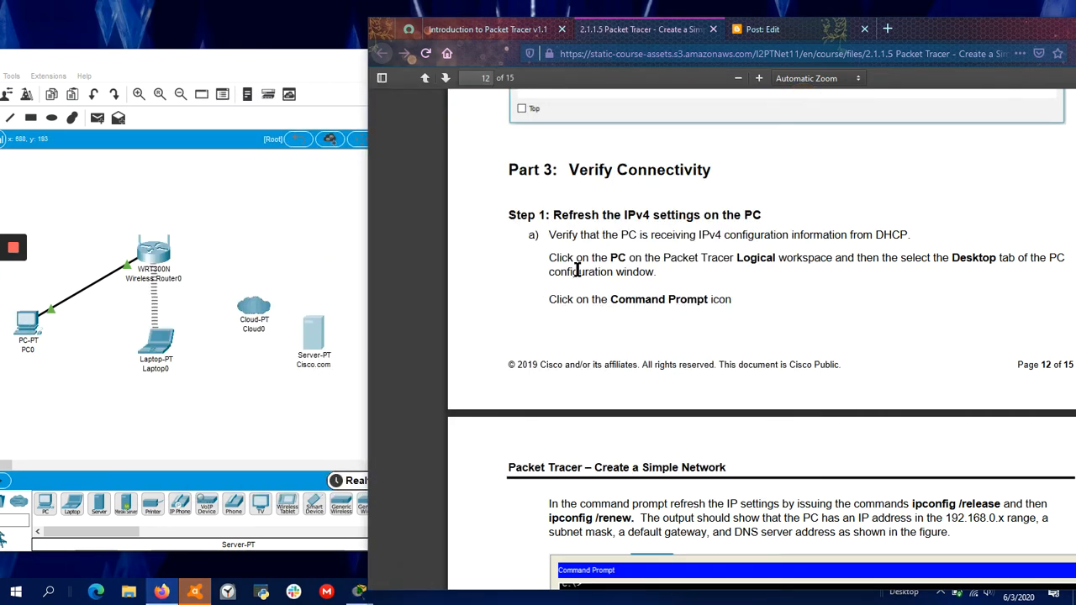
scroll(578, 269, "up", 2)
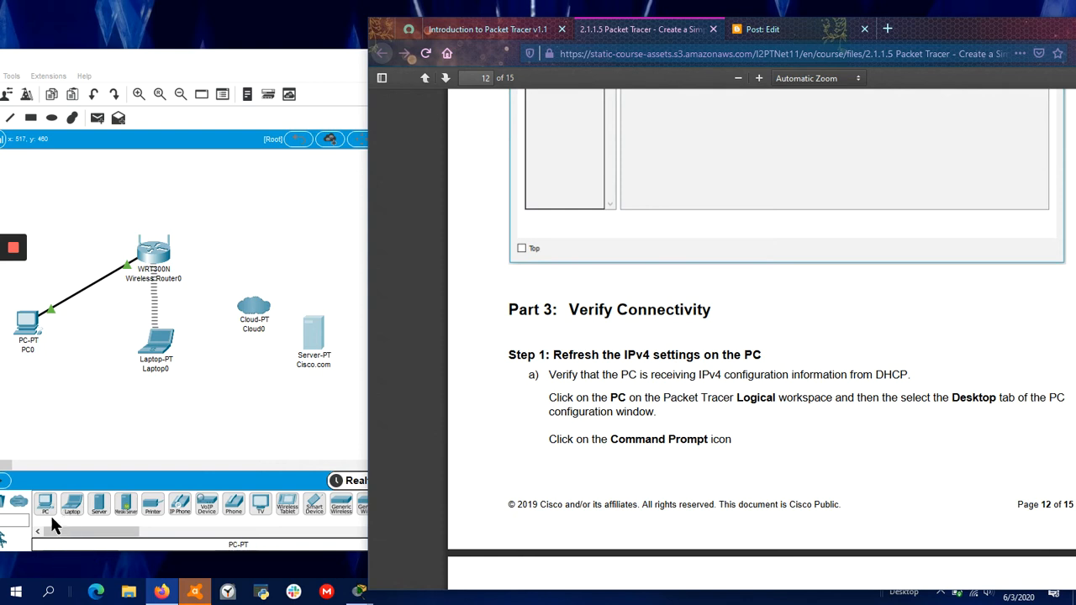
left_click_drag(254, 58, 341, 51)
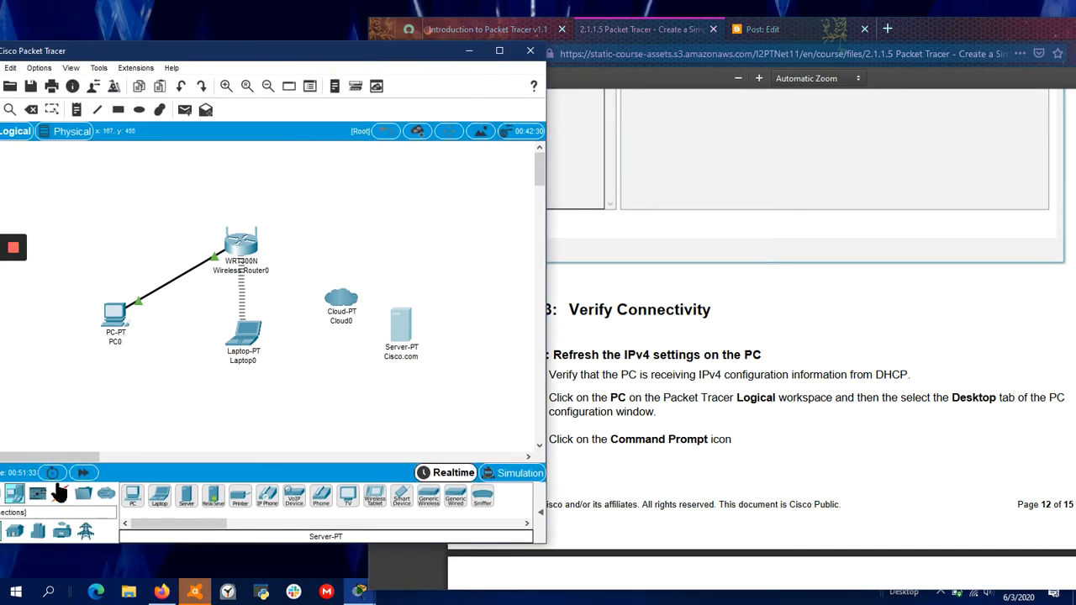
left_click(132, 495)
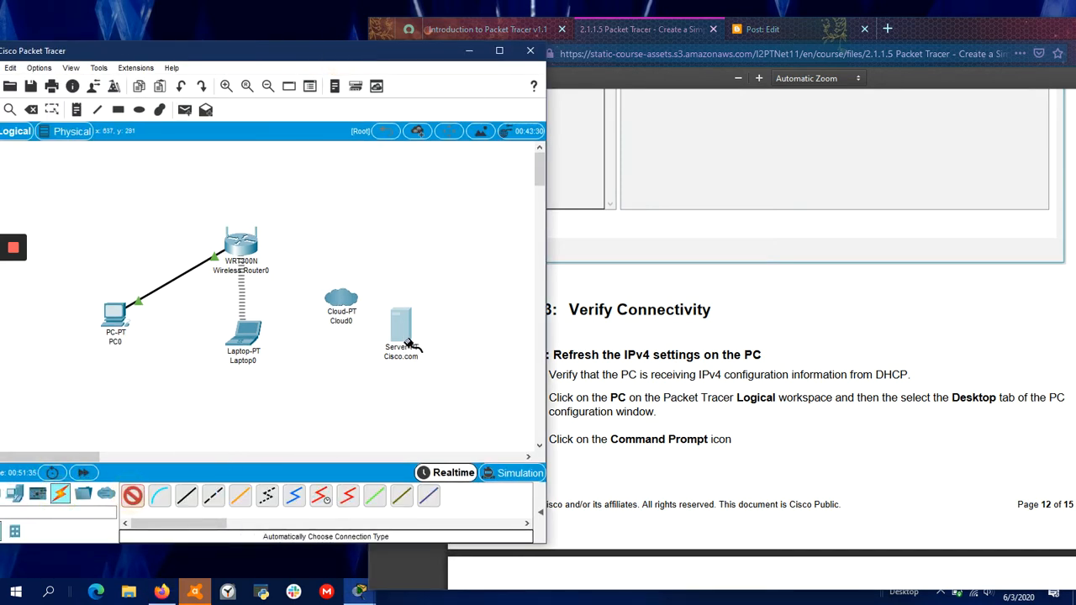
left_click(400, 326)
left_click(340, 299)
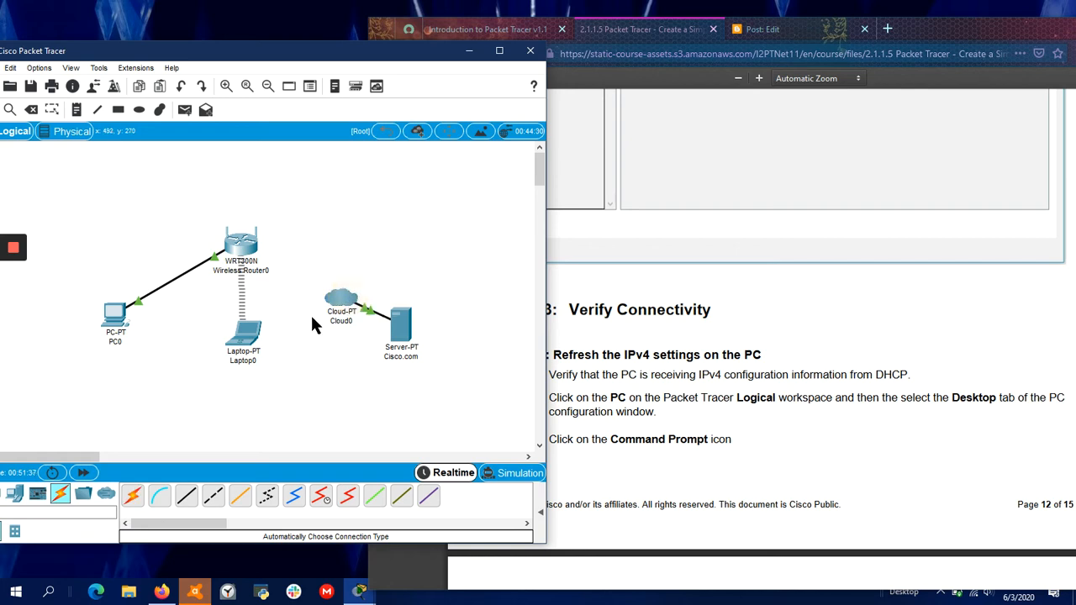
left_click(131, 498)
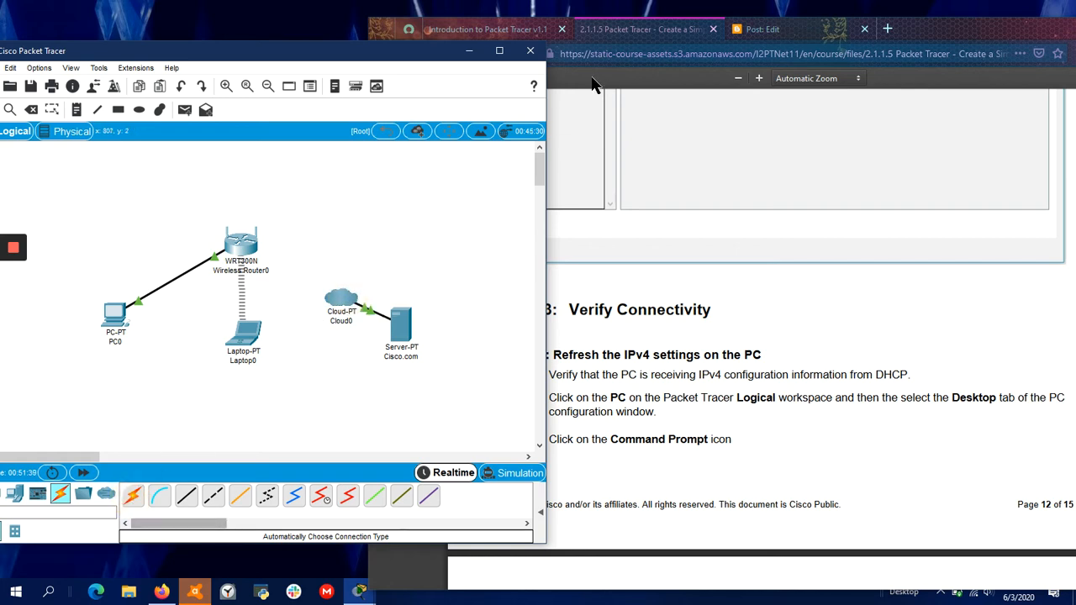
Step: Go back to the first page of the lab document and examine the topology diagram beside the workspace
left_click_drag(404, 61, 275, 80)
scroll(962, 338, "up", 15)
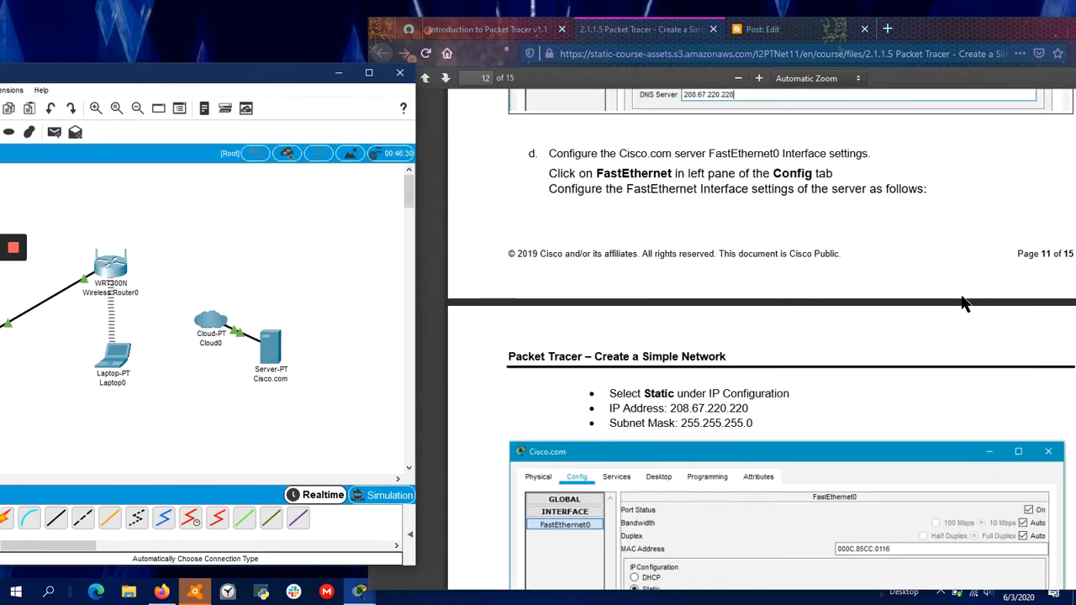
left_click_drag(967, 31, 933, 45)
scroll(1049, 295, "up", 20)
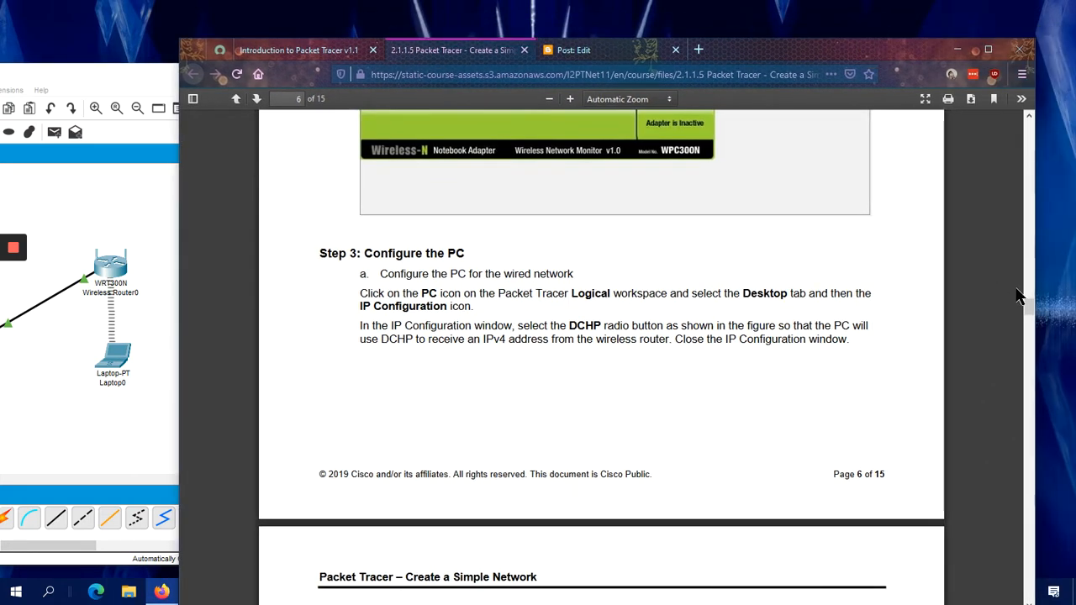
left_click_drag(1030, 308, 1021, 113)
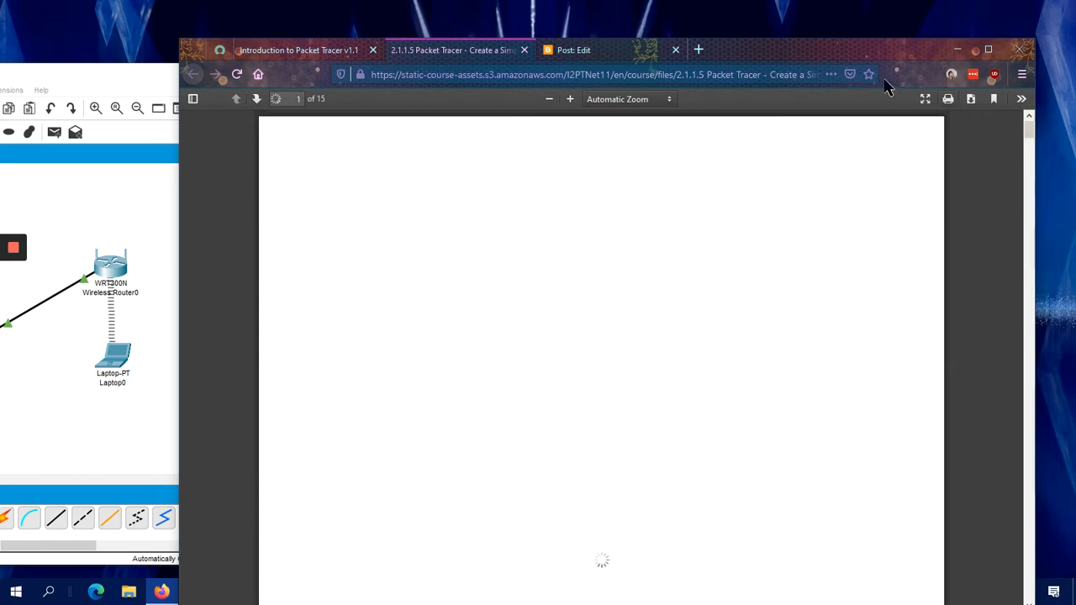
left_click_drag(820, 61, 866, 50)
scroll(781, 290, "down", 5)
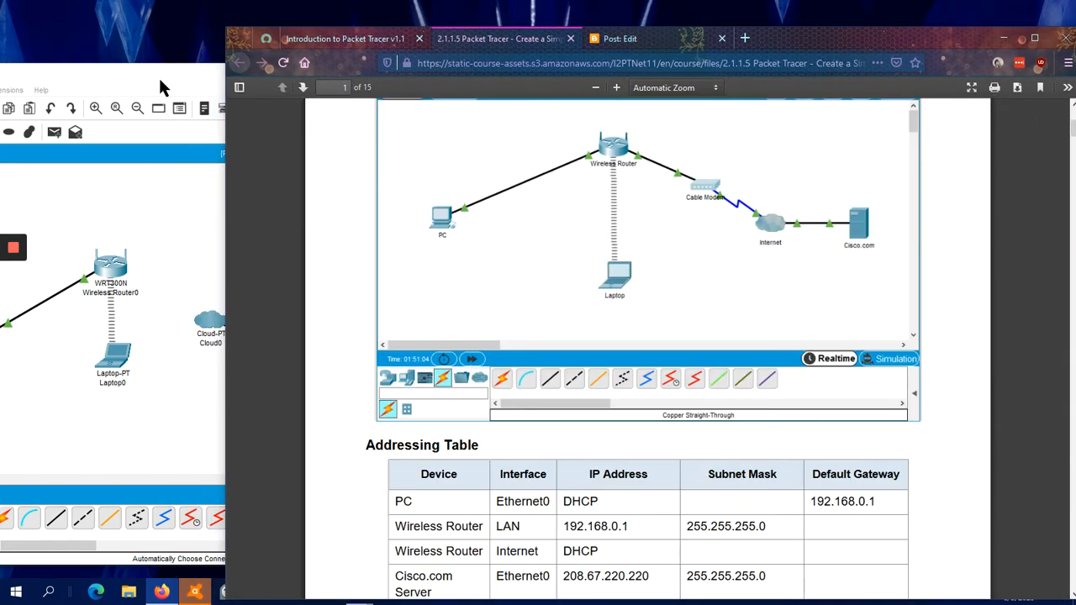
Step: Add a Cable Modem from the WAN emulation devices to the workspace, between the wireless router and Cloud0
left_click_drag(161, 72, 381, 96)
left_click(116, 542)
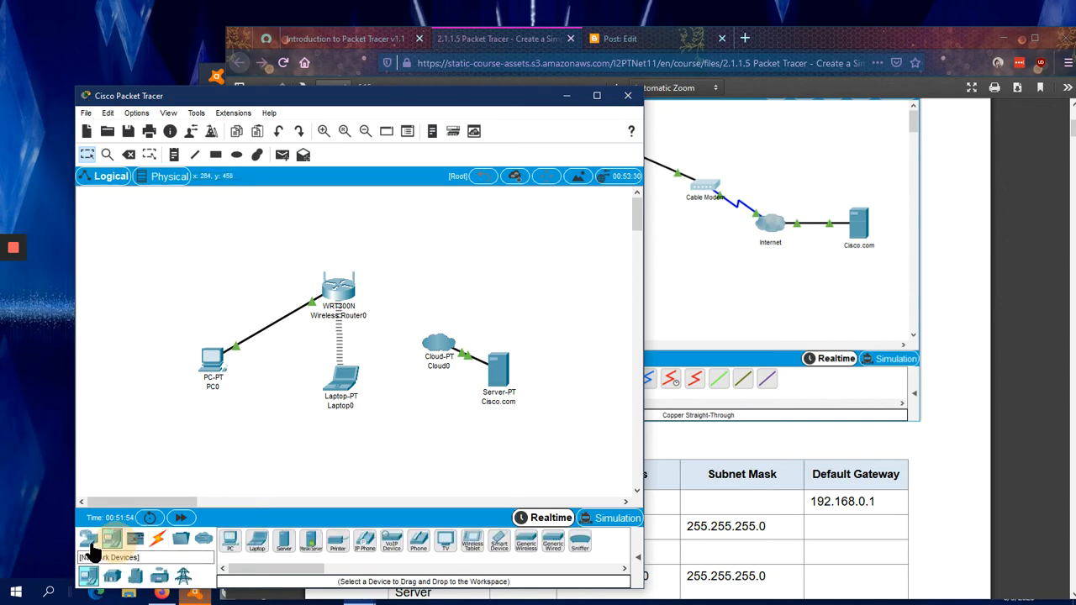
left_click(90, 542)
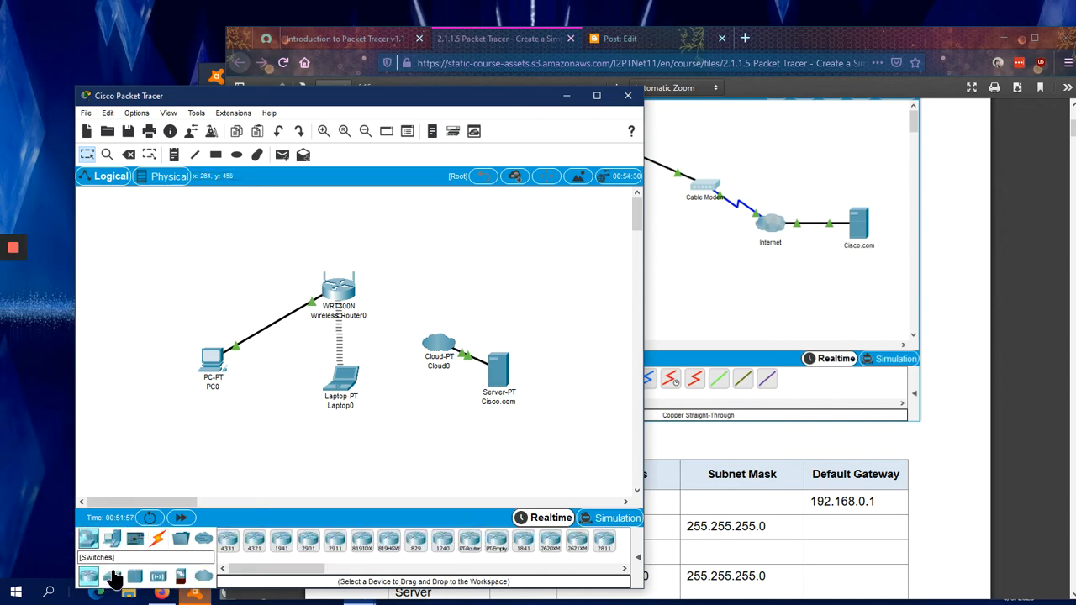
left_click(112, 577)
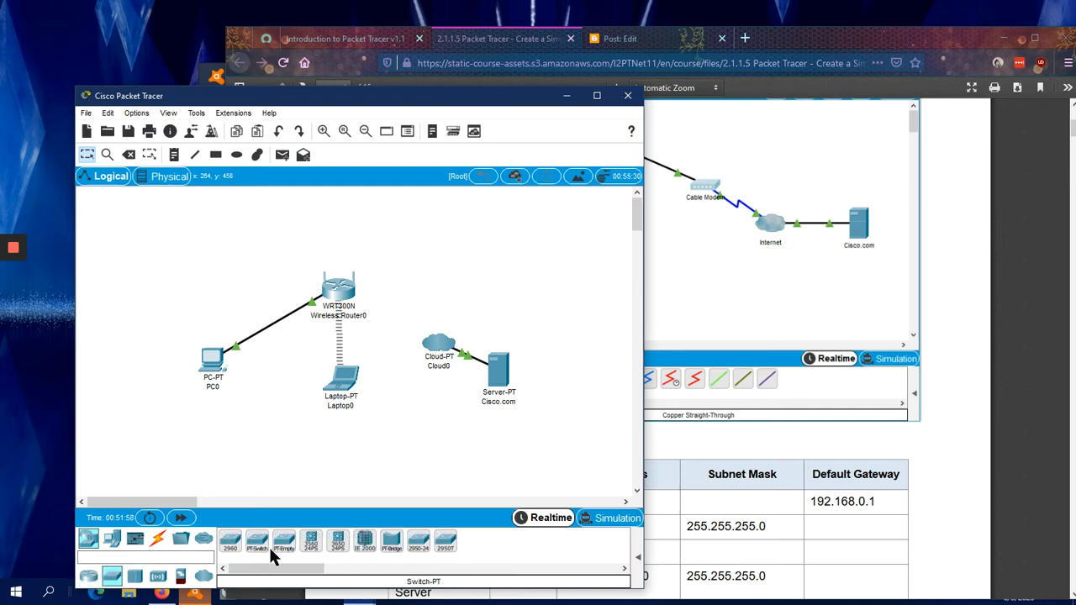
left_click(136, 577)
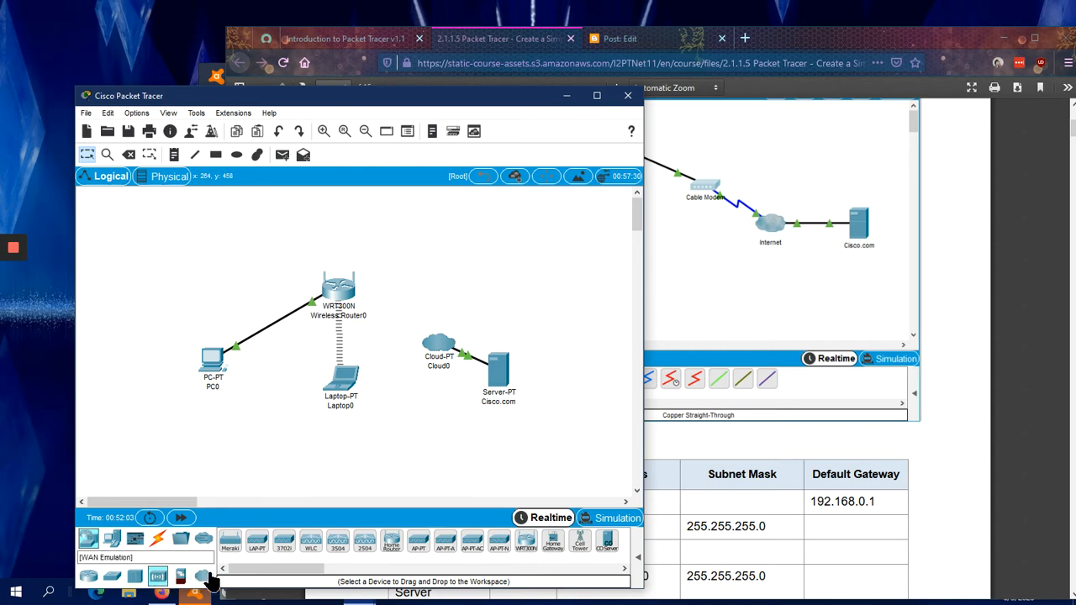
left_click_drag(240, 568, 225, 581)
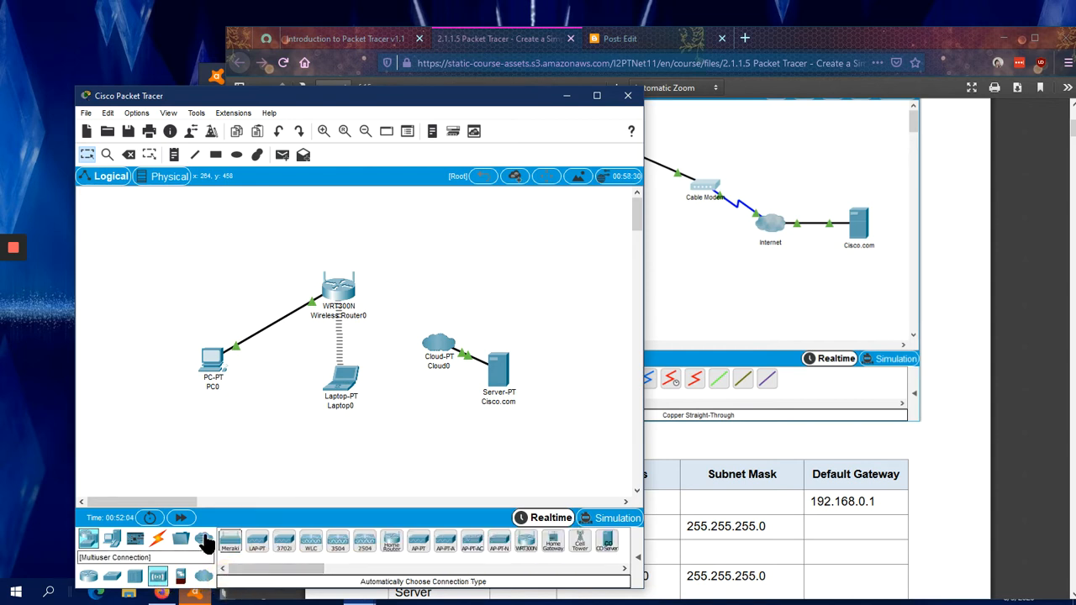
left_click(180, 577)
left_click(203, 576)
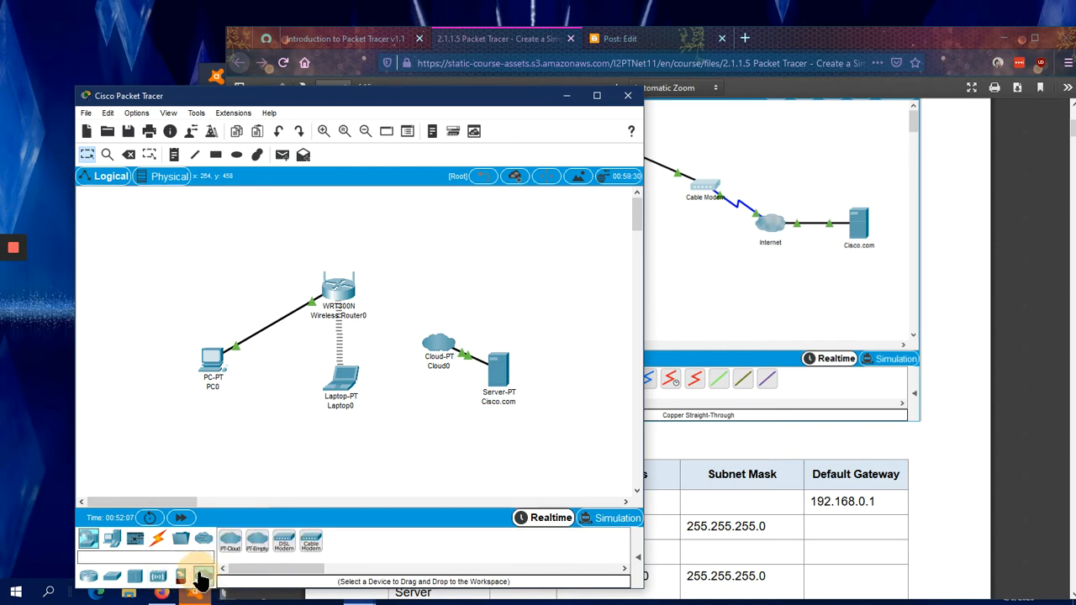
left_click_drag(311, 542, 393, 329)
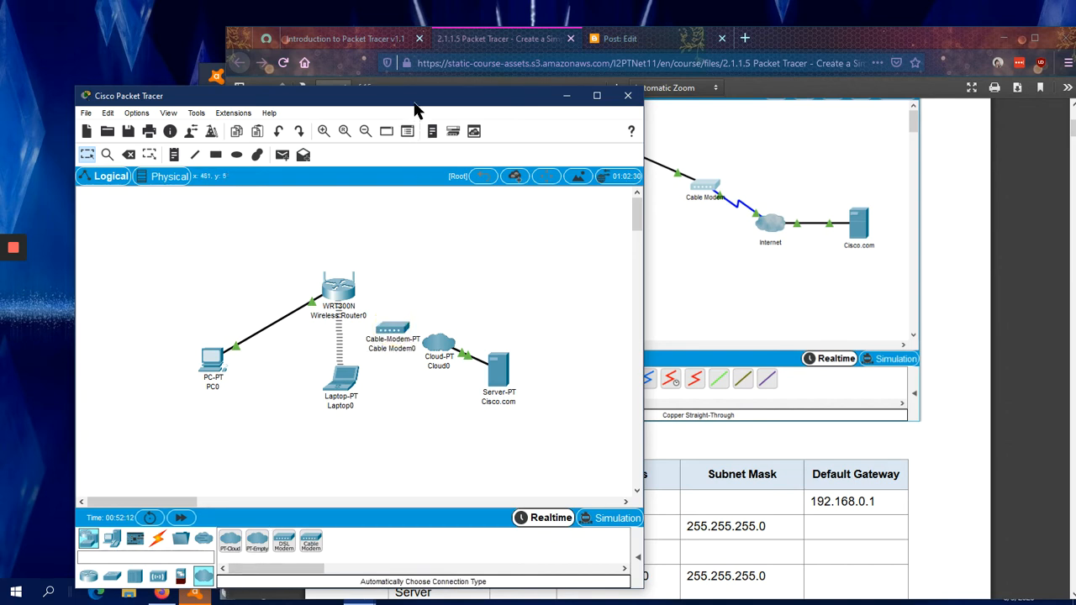
Step: Connect the cable modem to the wireless router with a copper straight-through cable
left_click_drag(412, 101, 259, 91)
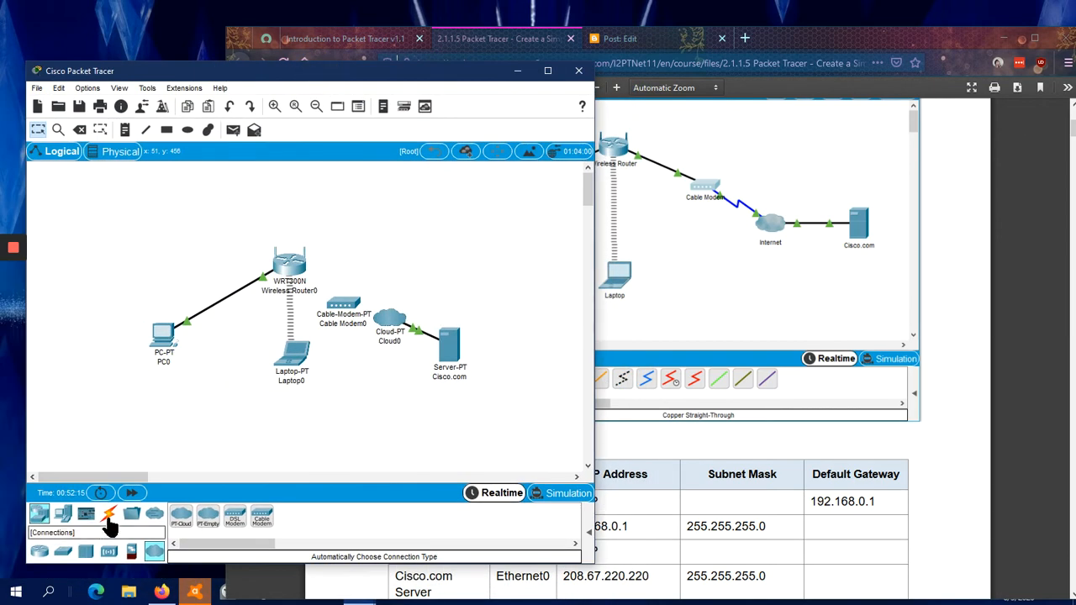
left_click(109, 515)
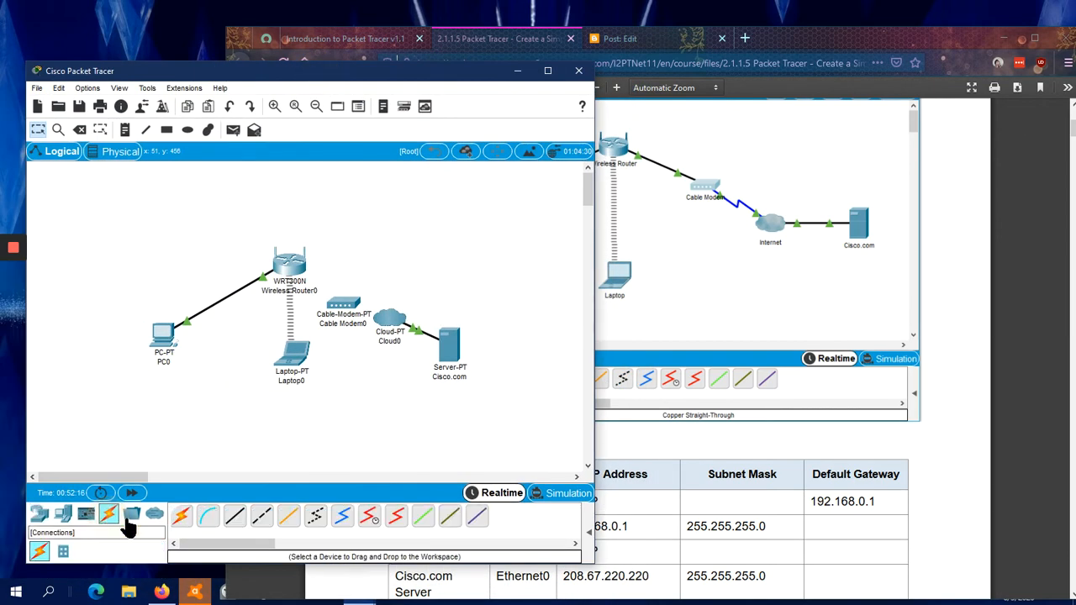
left_click(234, 514)
left_click(344, 305)
left_click(354, 326)
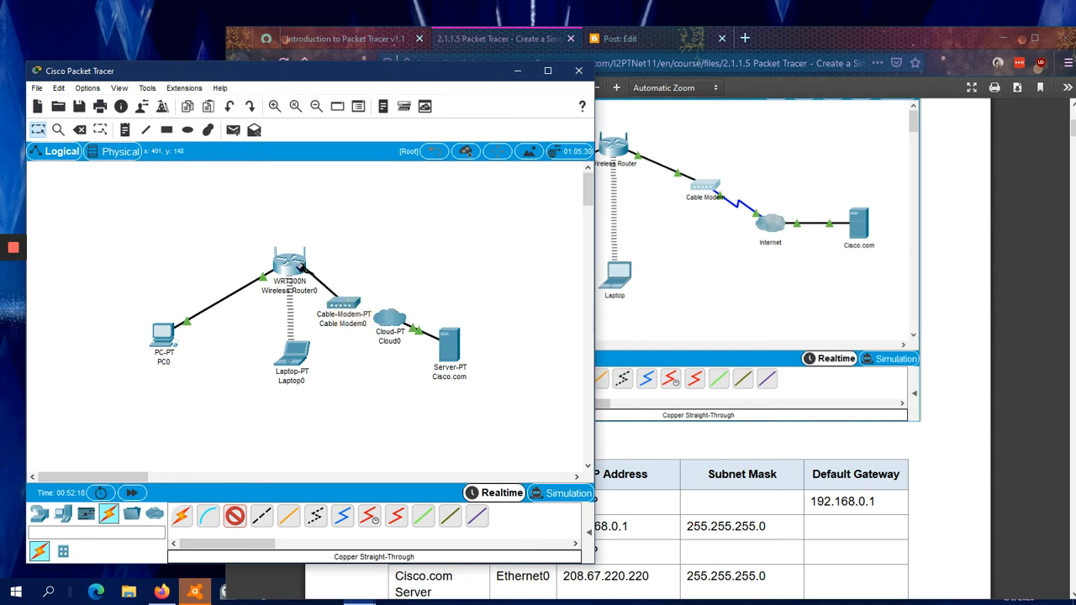
left_click(287, 262)
left_click(326, 288)
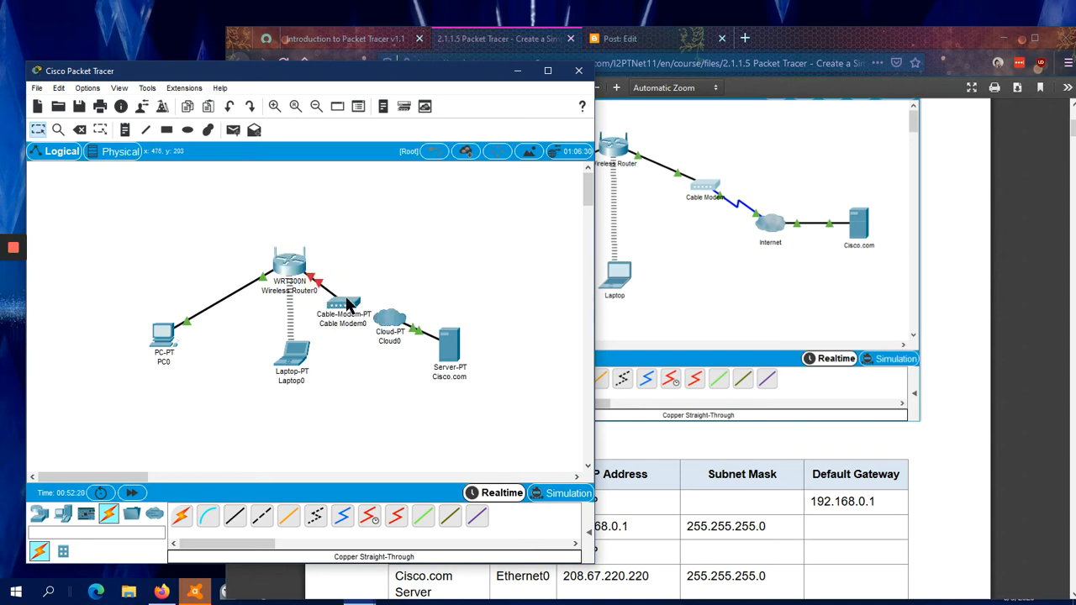
Step: Fast-forward the network time and move the cable modem into the free space above Cloud0
left_click_drag(351, 307, 369, 313)
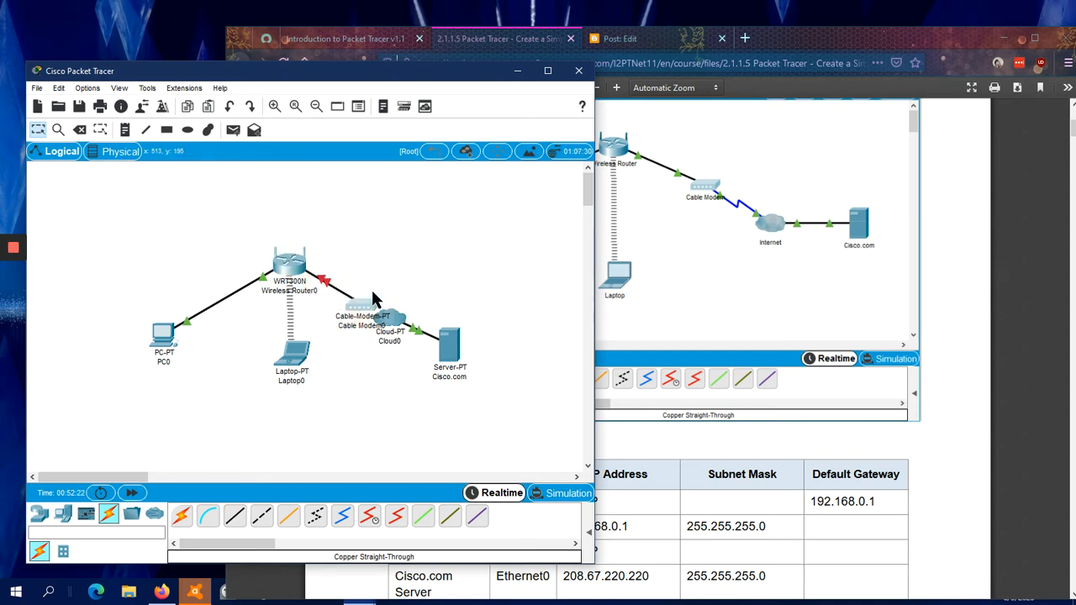
left_click(131, 494)
left_click(131, 493)
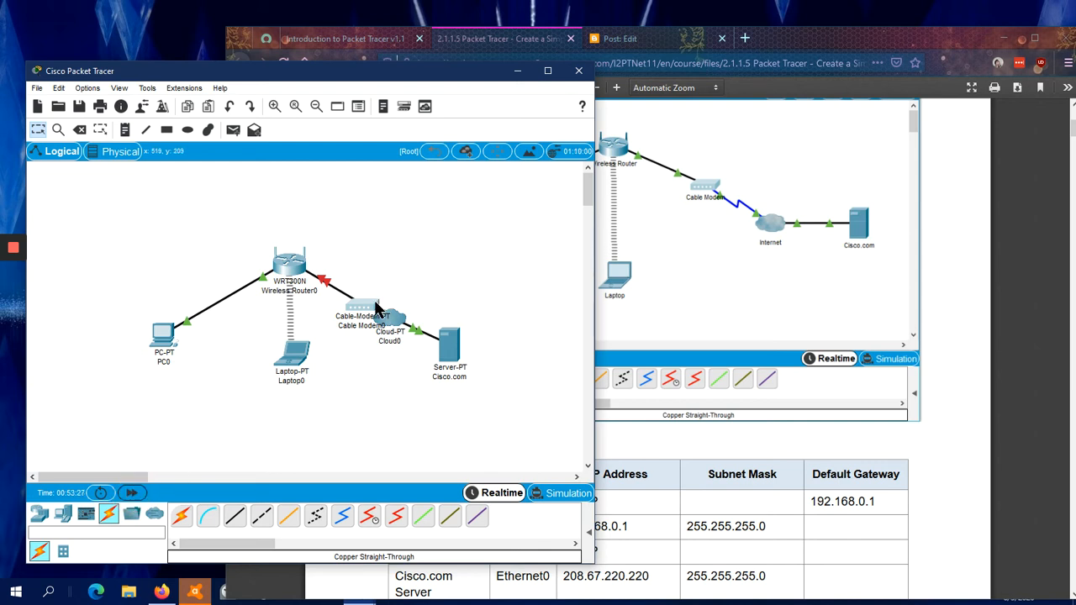
left_click_drag(376, 309, 389, 269)
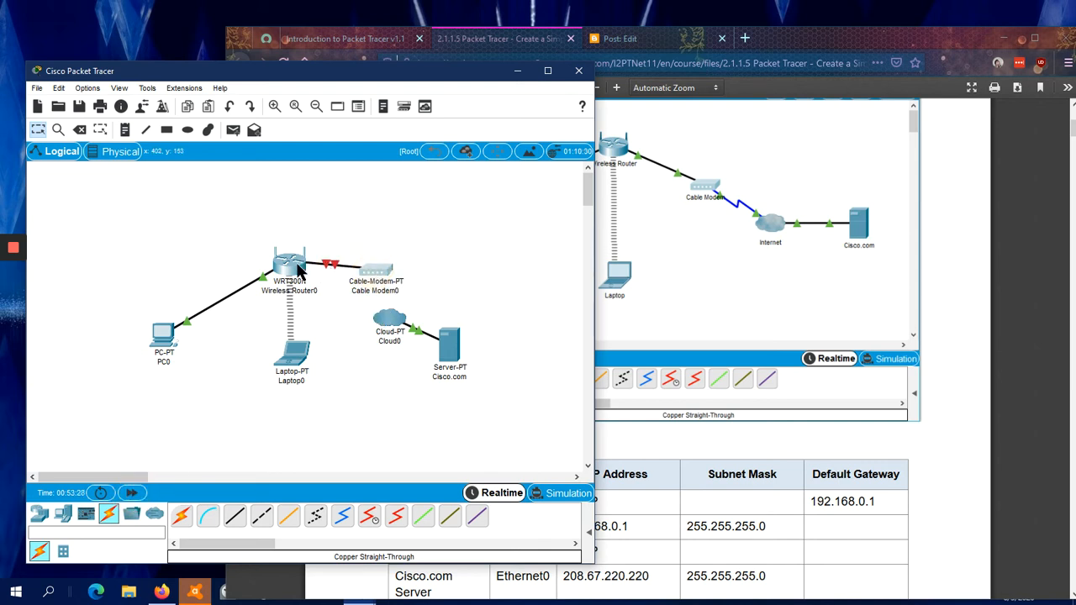
Step: Inspect the wireless router's setup page, physical view and global configuration, and minimize its window
left_click(296, 268)
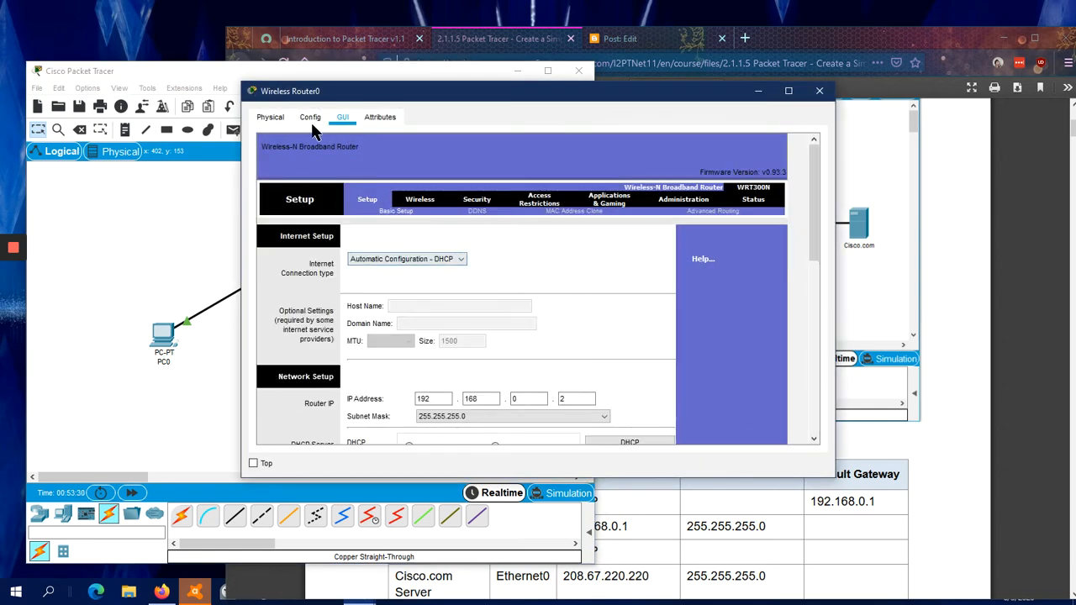
left_click(275, 118)
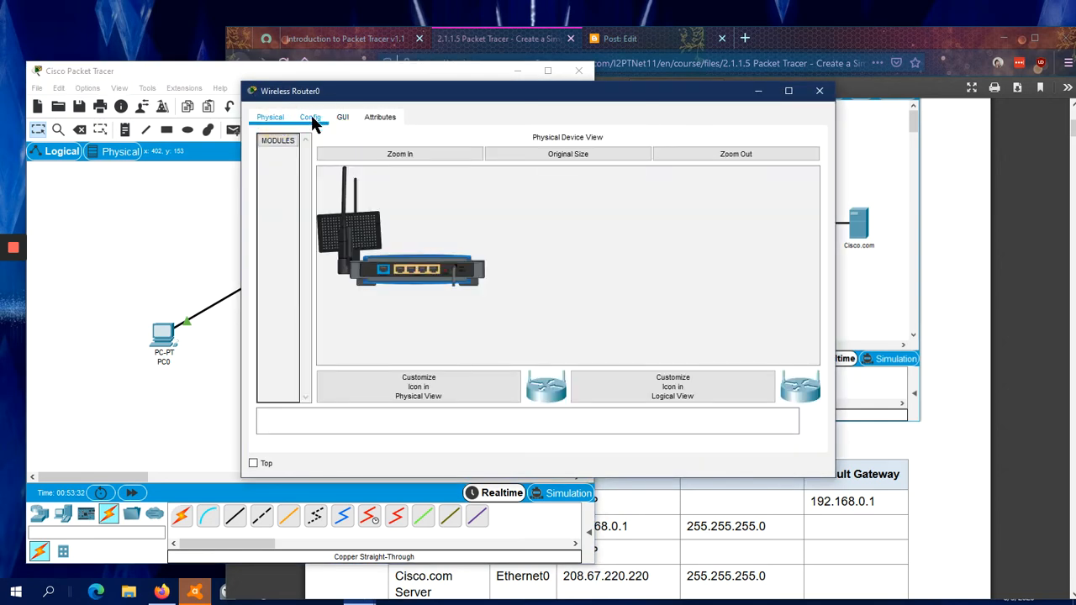
left_click(310, 119)
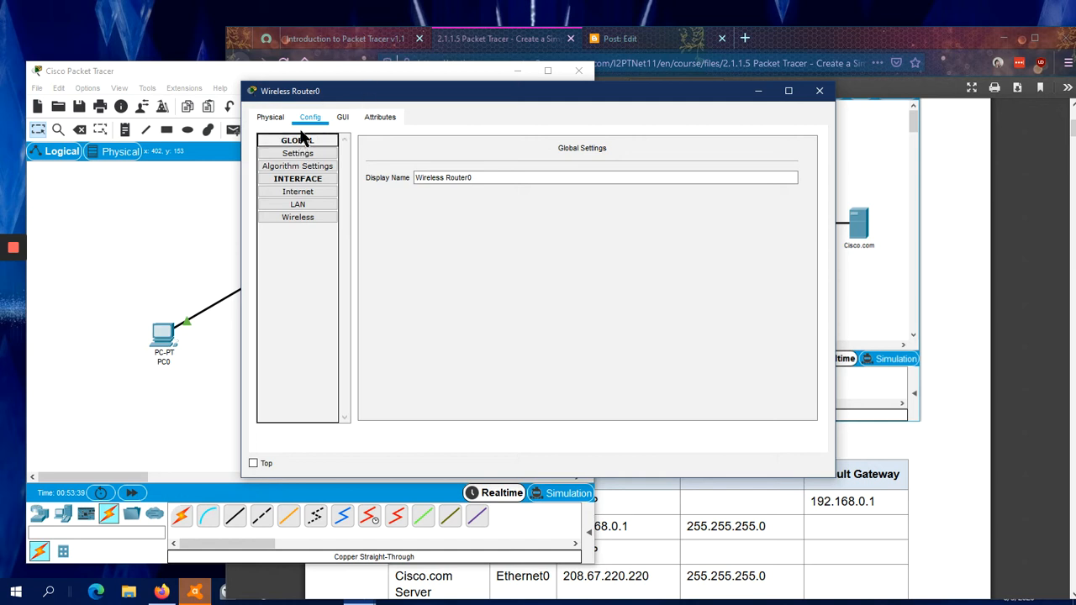
left_click(289, 179)
left_click(288, 179)
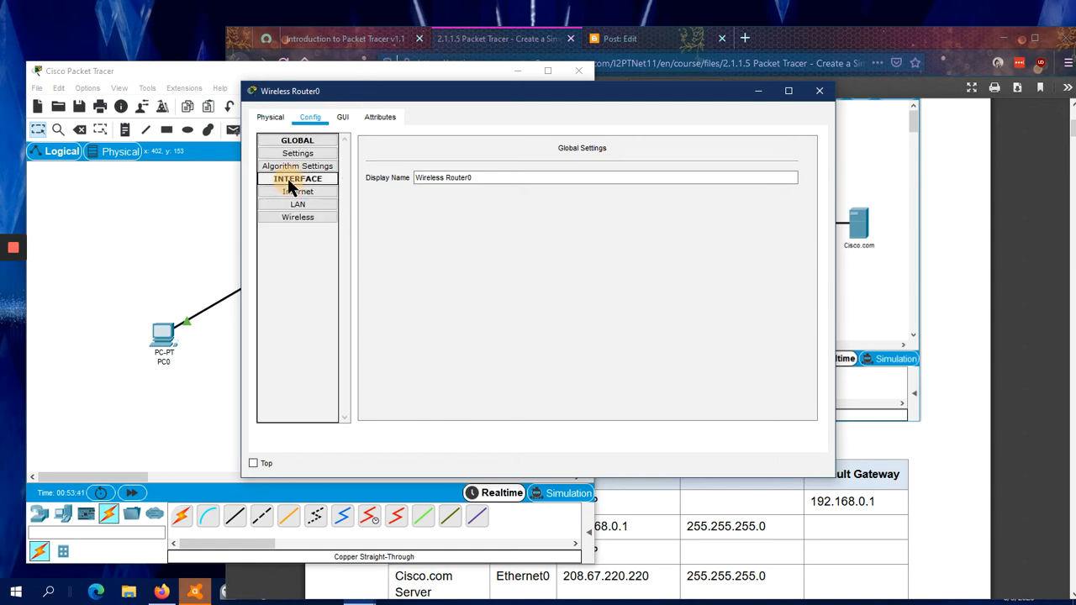
left_click(758, 91)
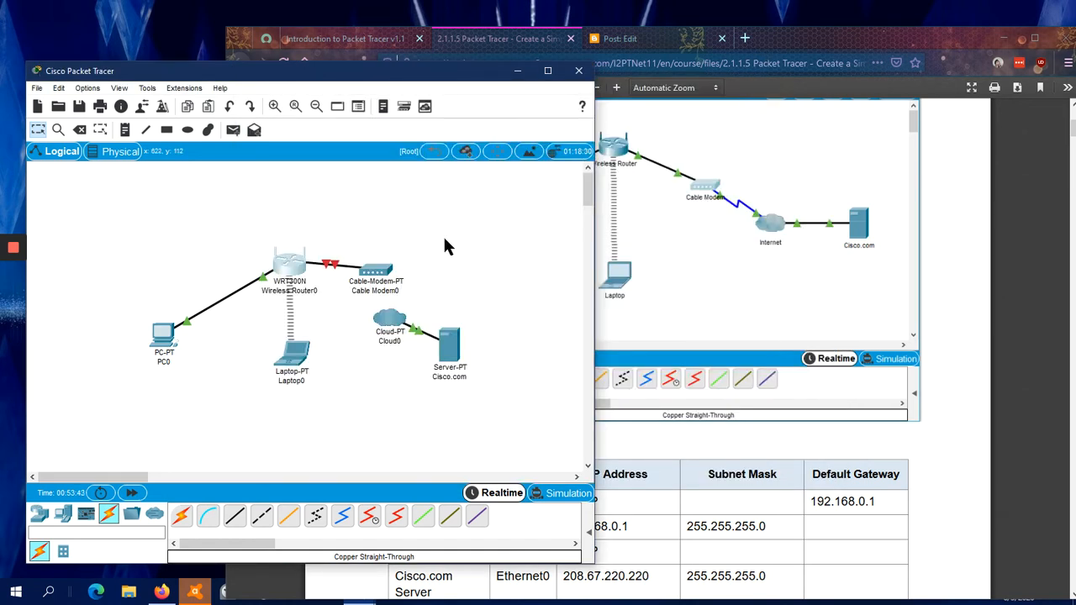
Step: Move the cable modem farther from the router and link its Port 0 to Cloud0's Coaxial9 port with a coaxial cable
left_click_drag(390, 273, 422, 261)
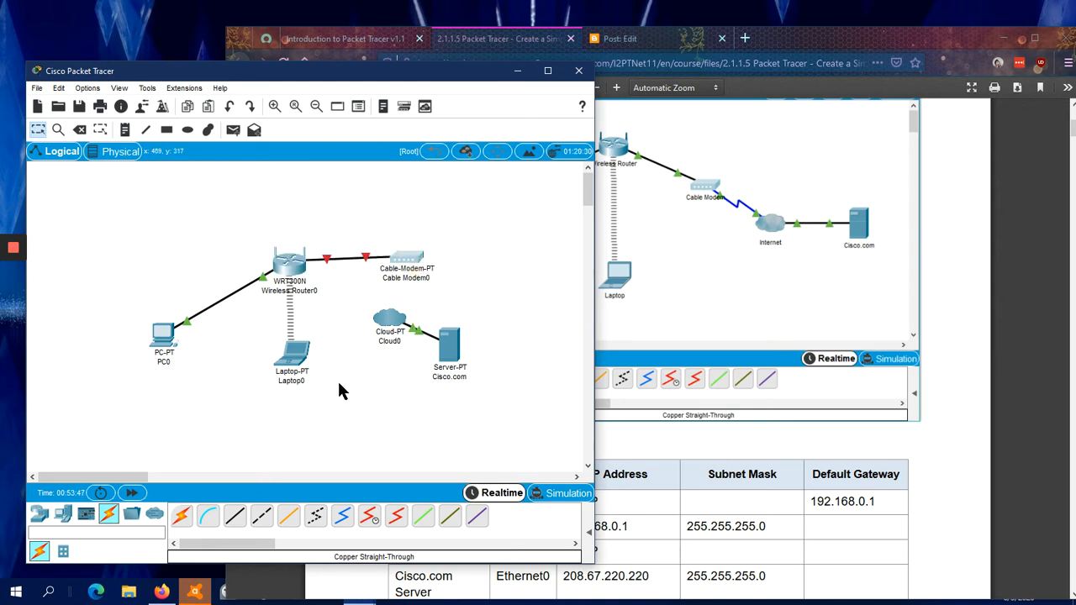
left_click(342, 516)
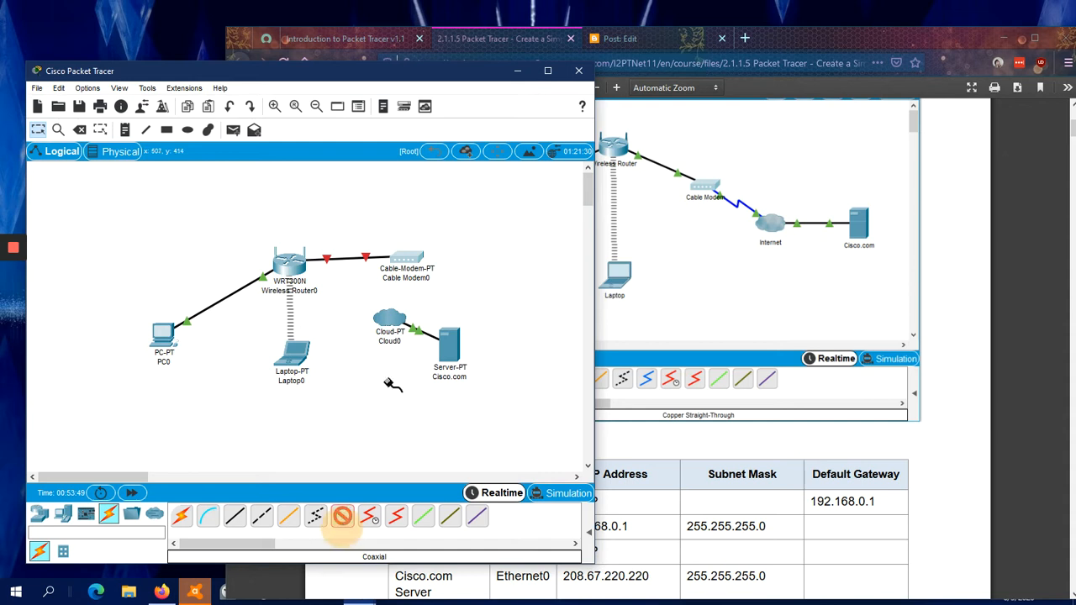
left_click(411, 258)
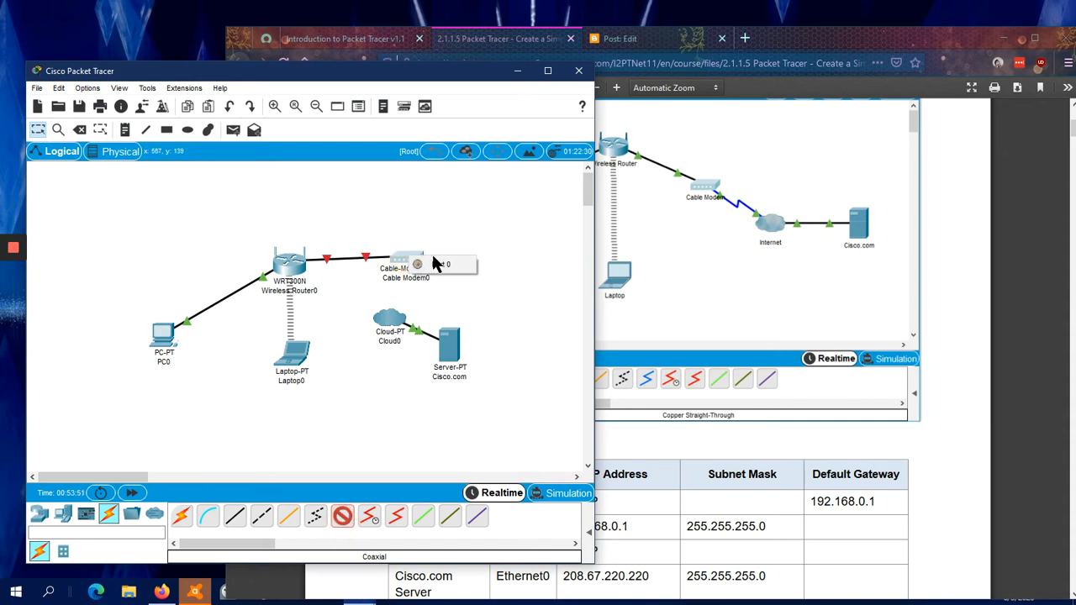
left_click(439, 264)
left_click(394, 321)
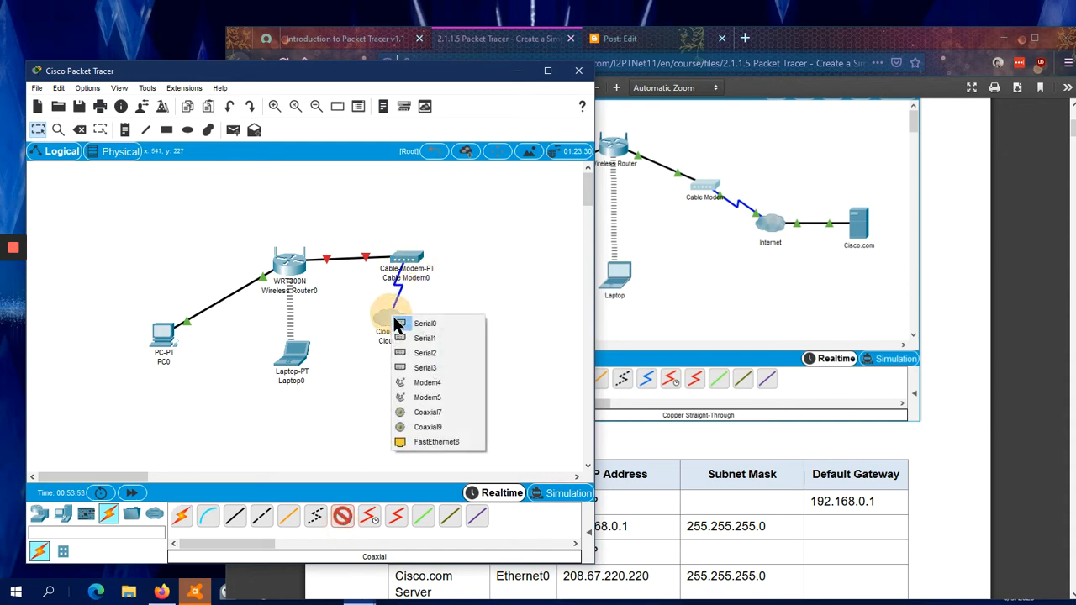
left_click(427, 428)
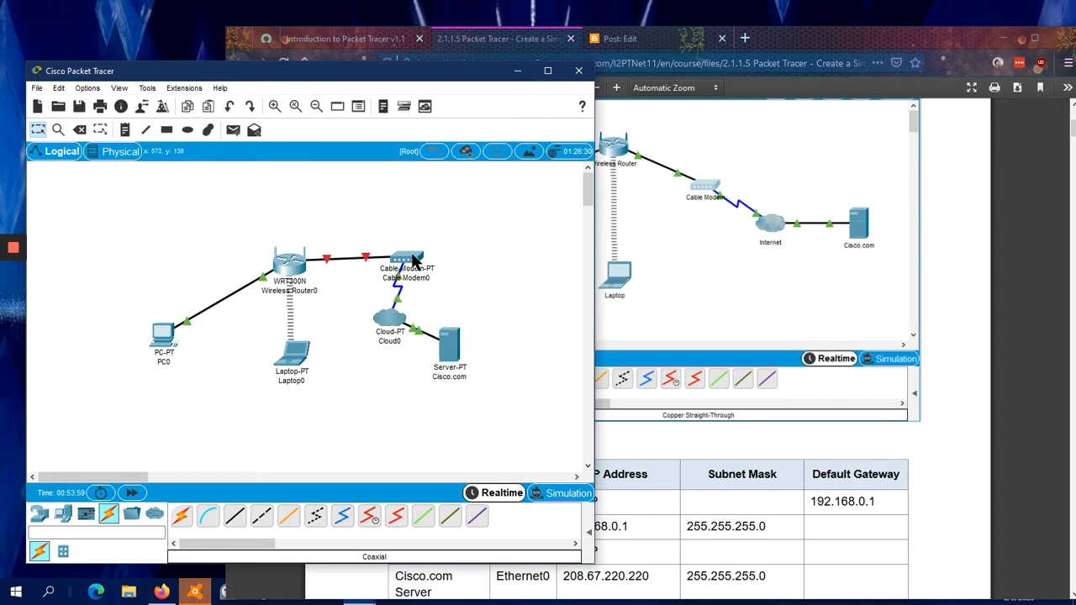
Step: Move the cable modem directly above Cloud0 and search the lab PDF for "modem" to read its cabling instructions
left_click_drag(412, 258, 392, 252)
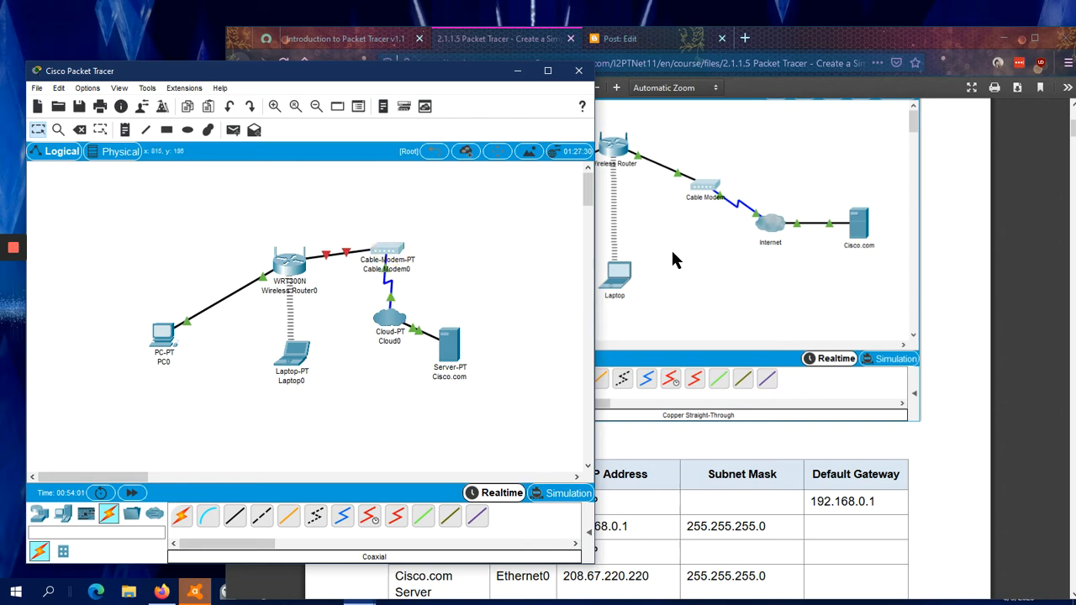
left_click(979, 238)
scroll(970, 228, "down", 10)
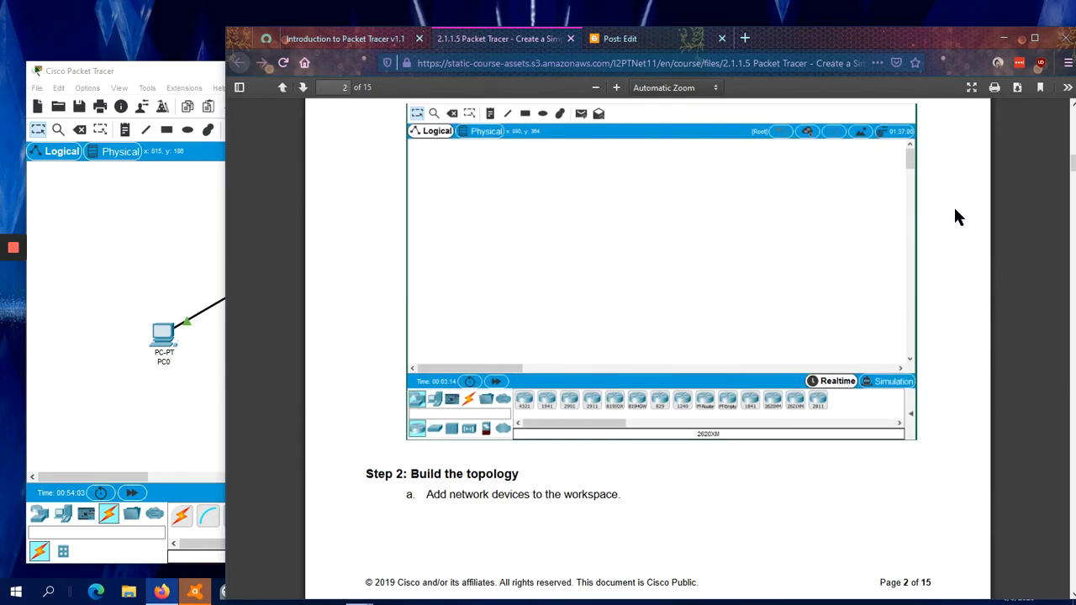
key("ctrl+f")
type("modem")
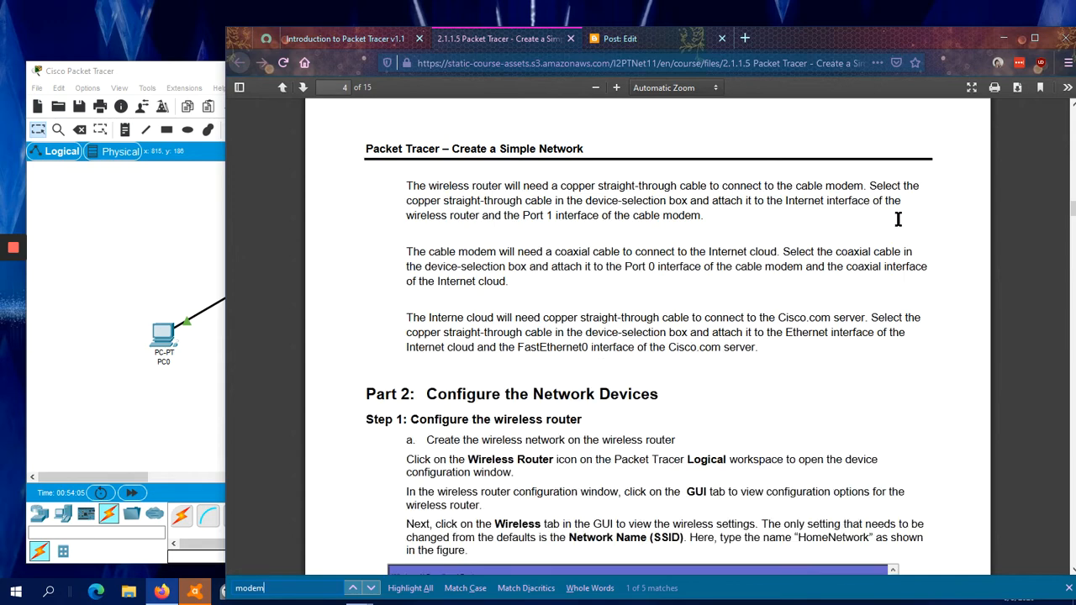
scroll(893, 226, "up", 2)
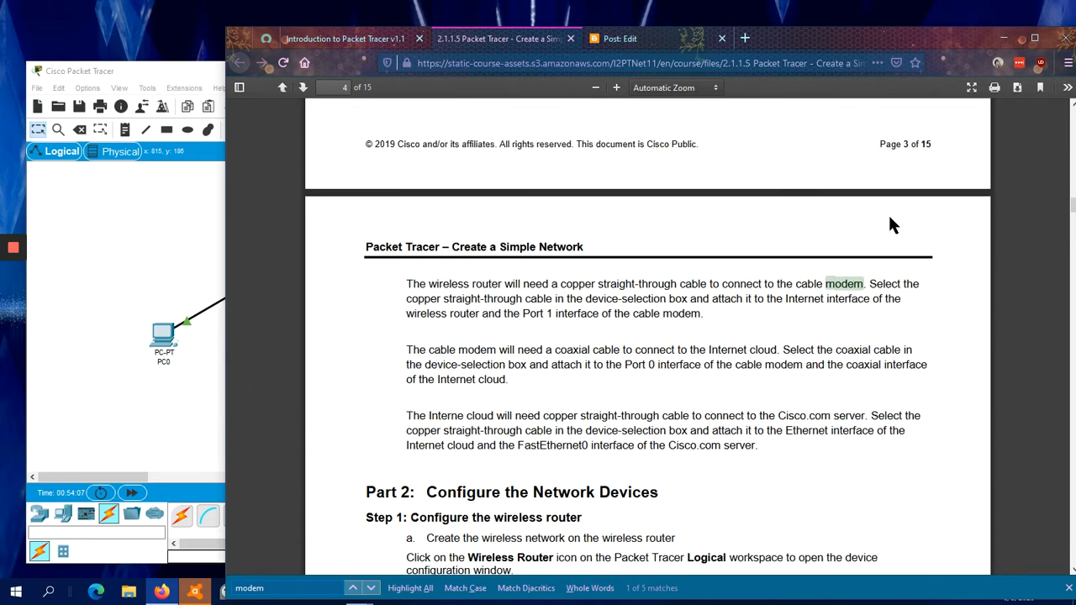
Step: Delete the cable between the wireless router and the cable modem
left_click(167, 250)
left_click(344, 235)
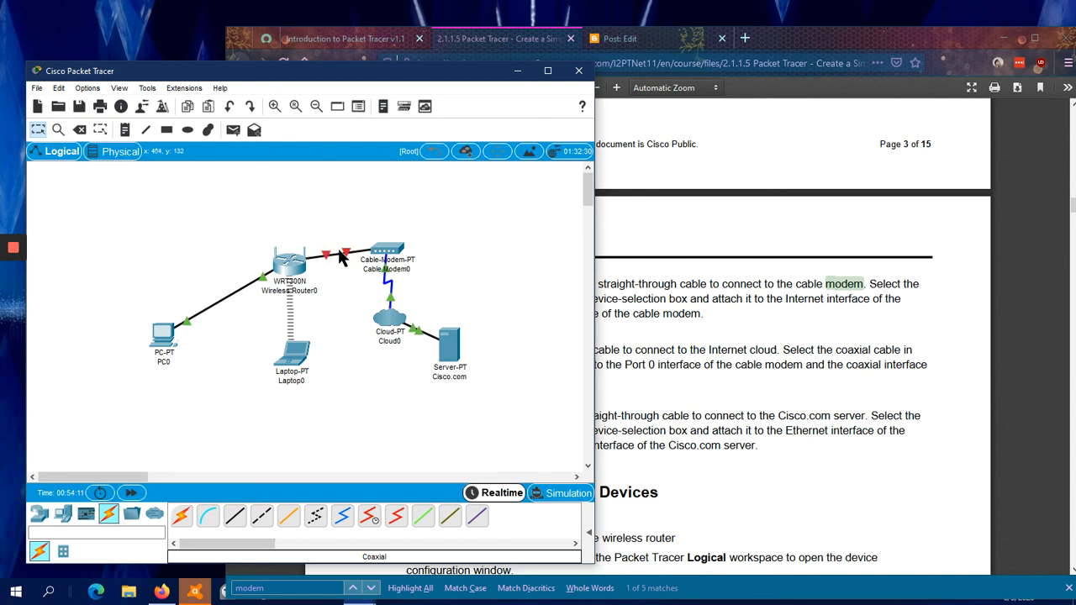
left_click_drag(345, 253, 340, 211)
key("Delete")
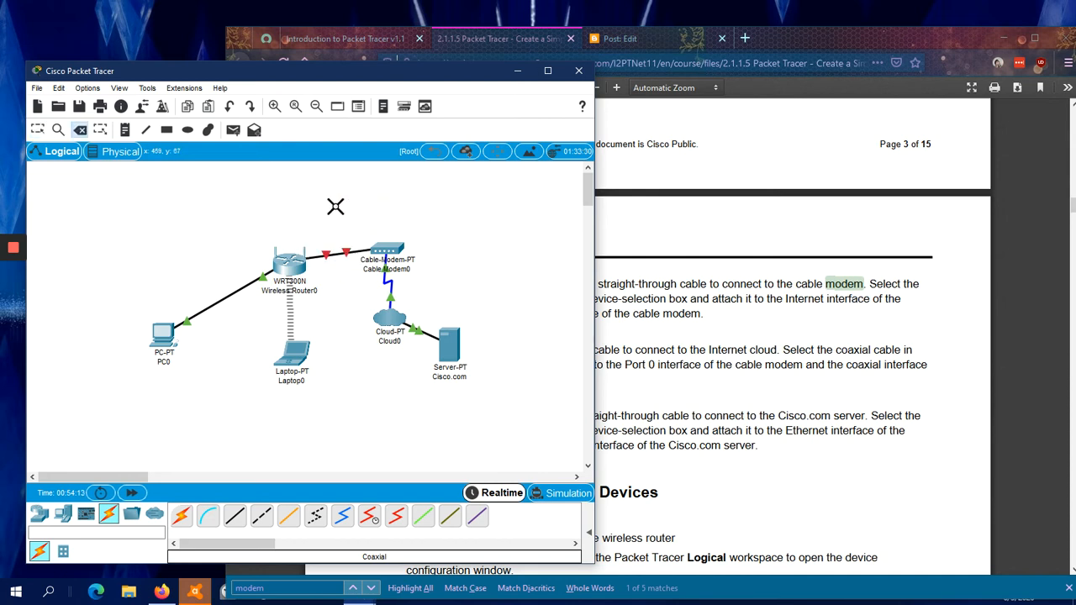
left_click(333, 257)
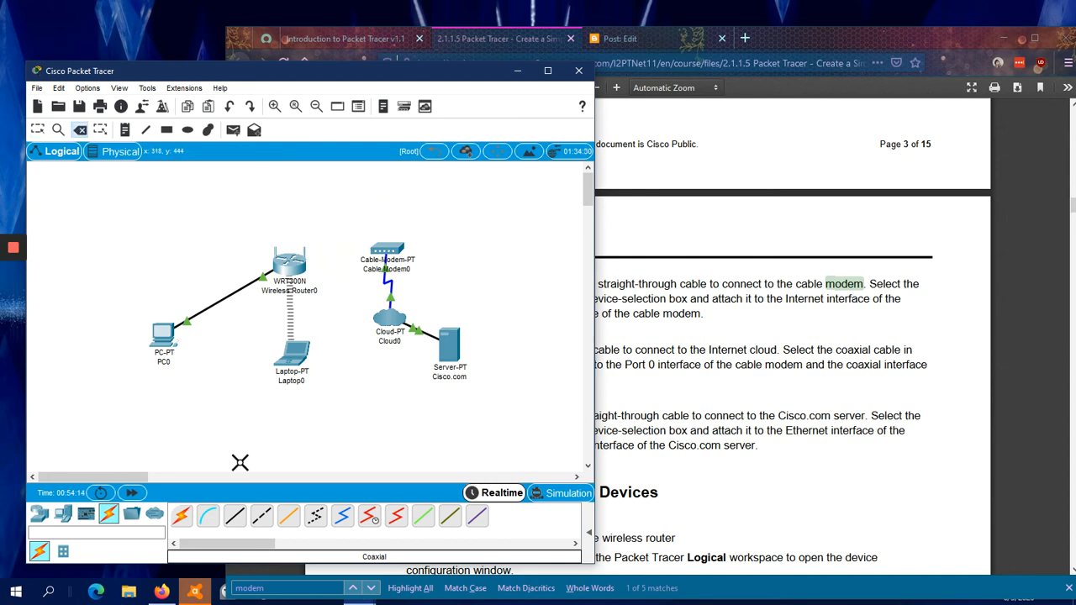
Step: Connect the wireless router's Internet port to the cable modem's Port 1 with a copper straight-through cable
left_click(235, 515)
left_click(291, 263)
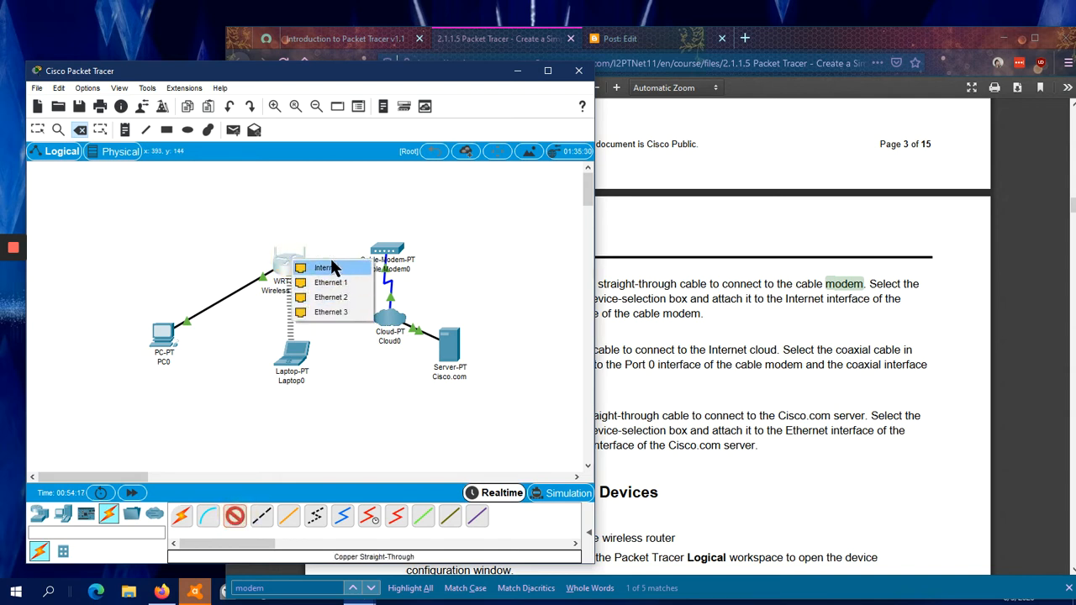
left_click(327, 267)
left_click(384, 251)
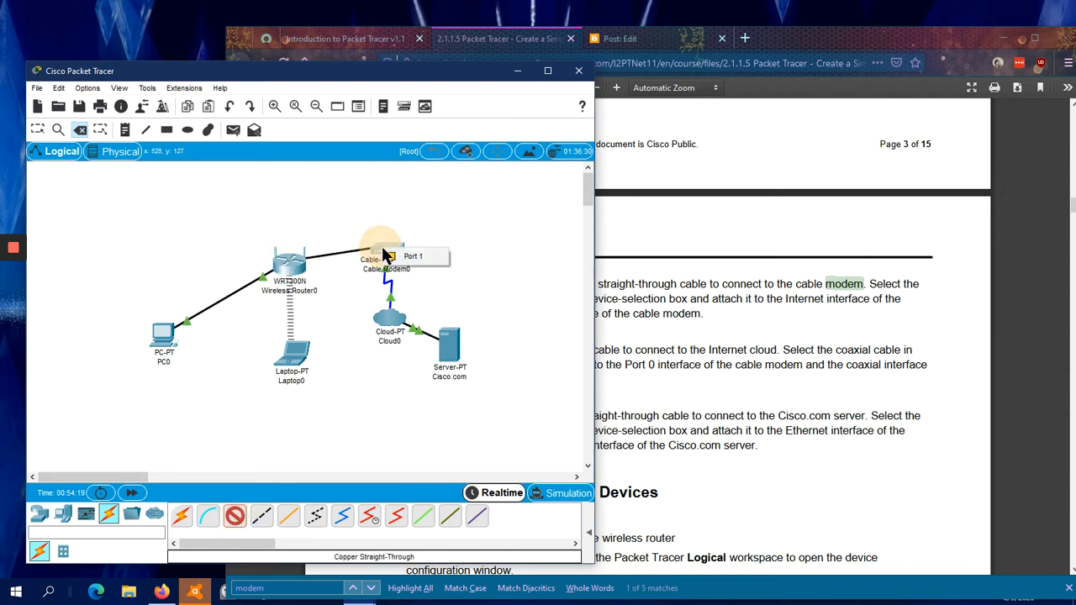
left_click(397, 255)
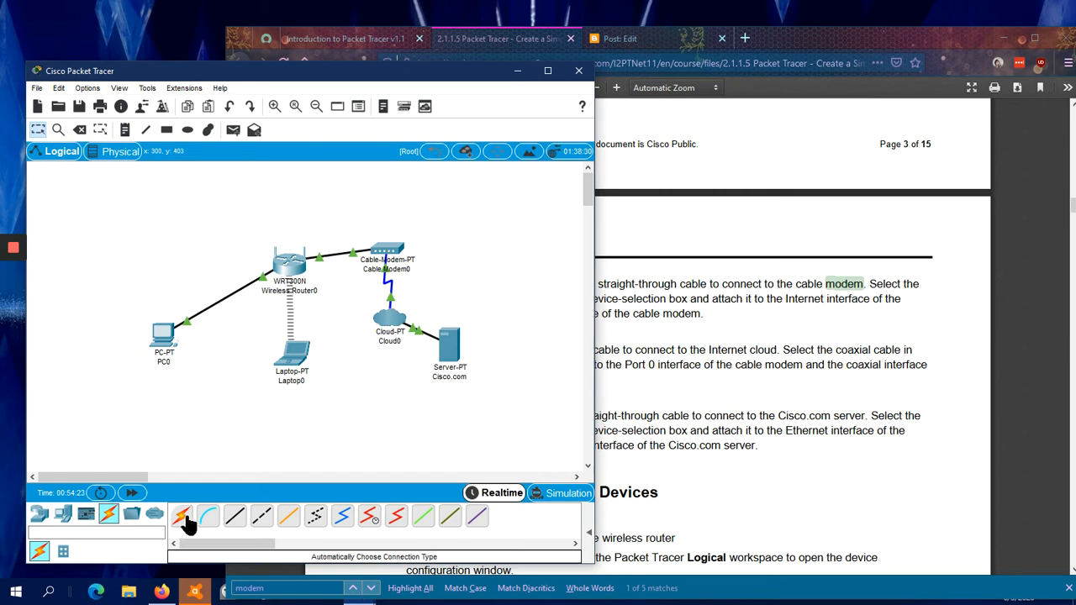
Step: Check the modem cabling instructions in the lab PDF and go to Part 3, Verify Connectivity
left_click(651, 228)
left_click_drag(652, 228, 601, 301)
left_click(708, 315)
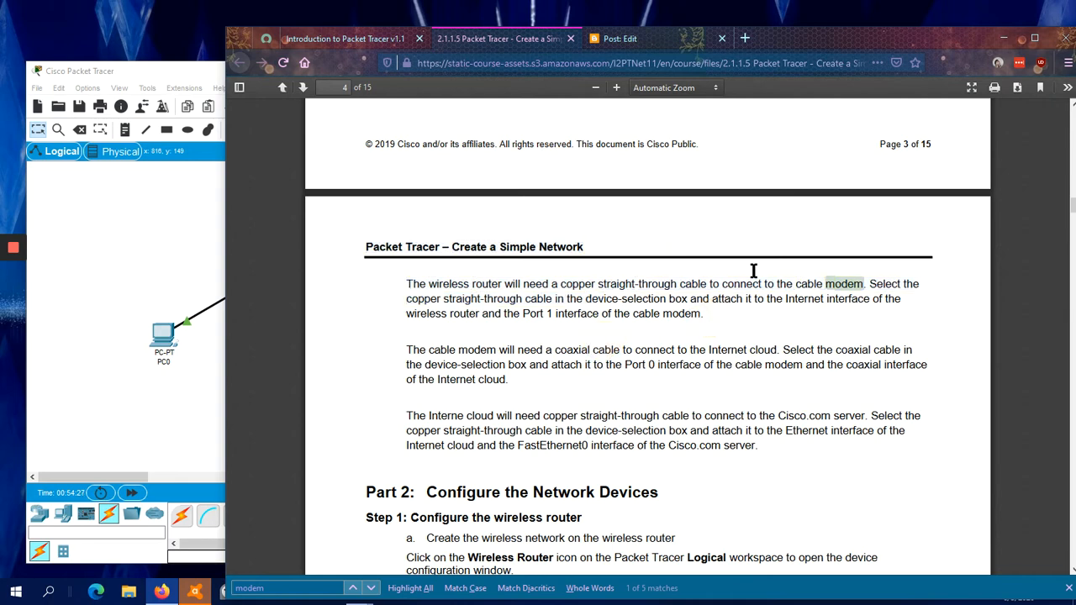
left_click(768, 320)
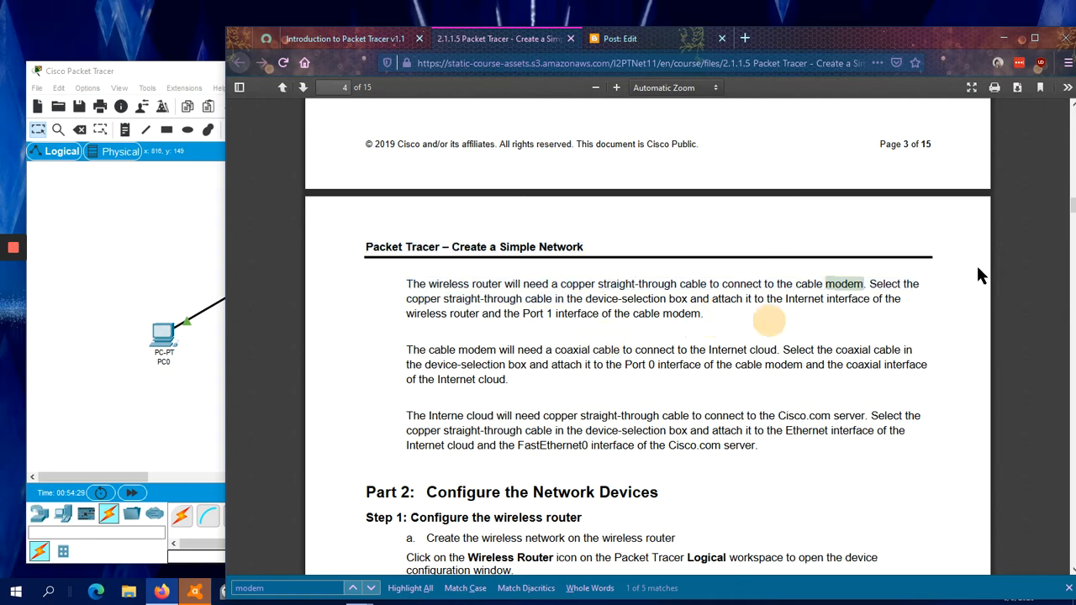
scroll(1033, 267, "down", 1)
left_click_drag(1072, 212, 1068, 463)
scroll(827, 356, "down", 5)
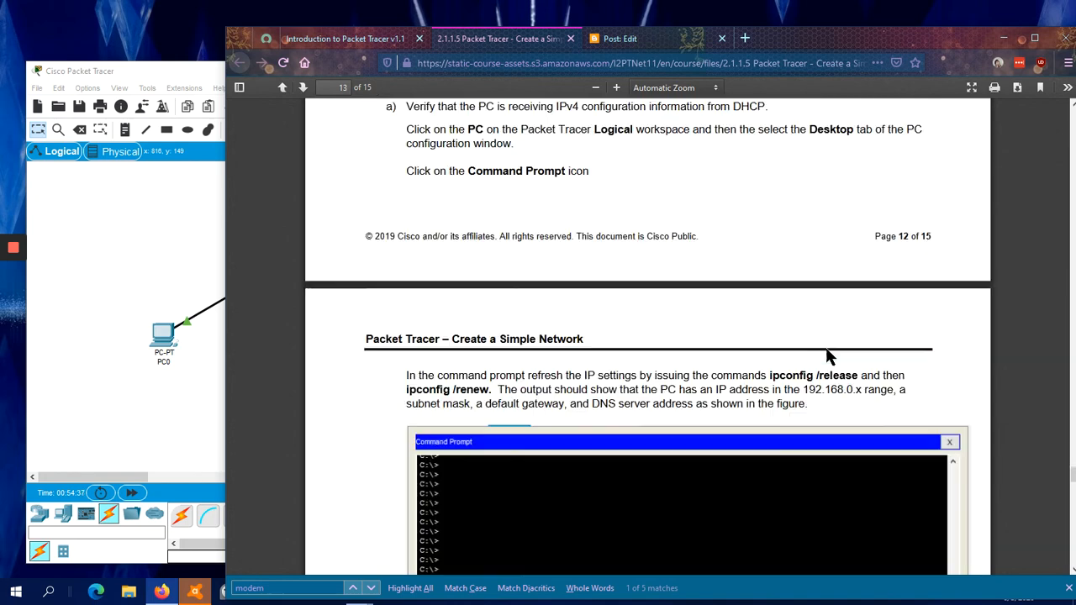
scroll(588, 193, "up", 5)
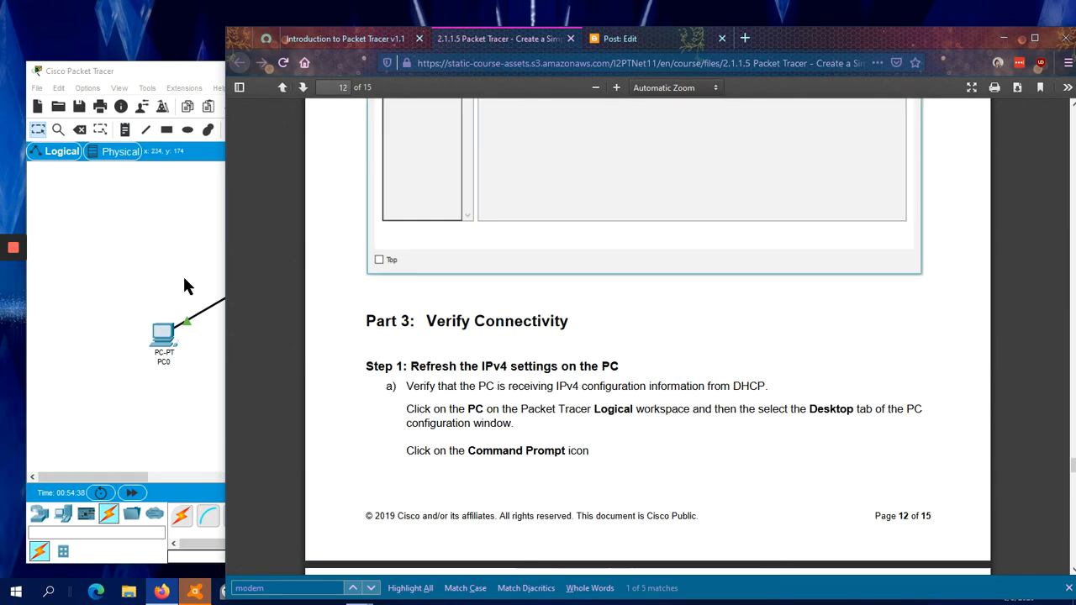
Step: Review PC0's IP configuration, close it and open PC0's Command Prompt
left_click(117, 227)
left_click(161, 333)
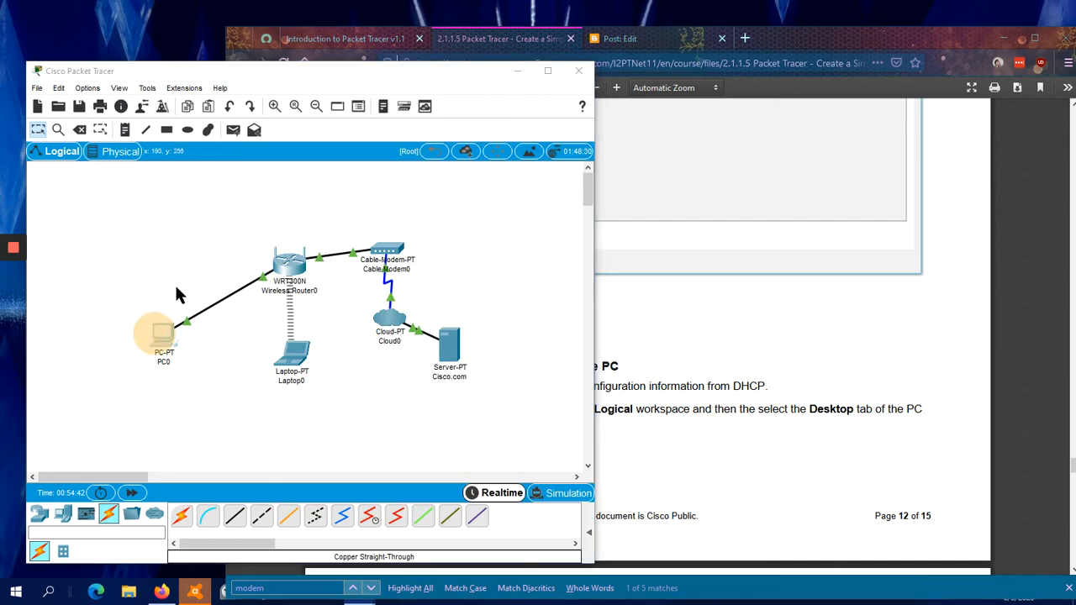
left_click(433, 170)
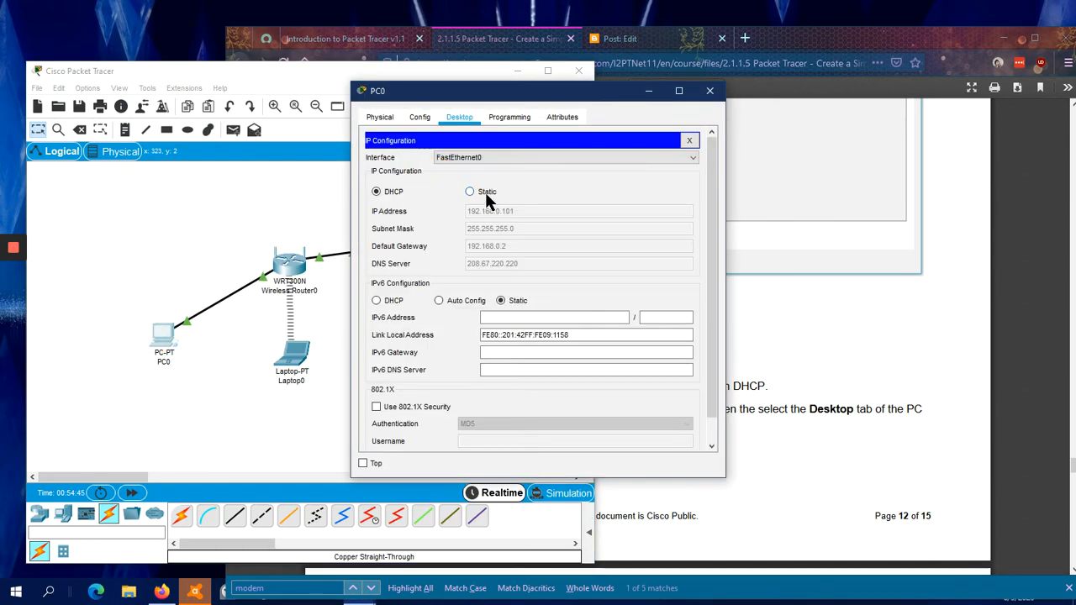
left_click(857, 306)
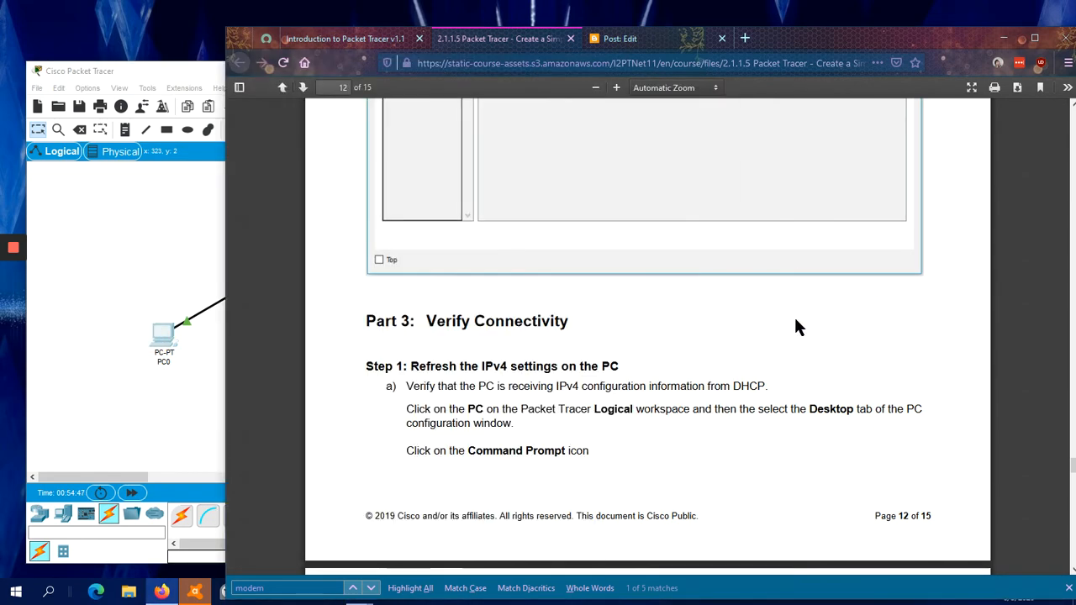
left_click(158, 340)
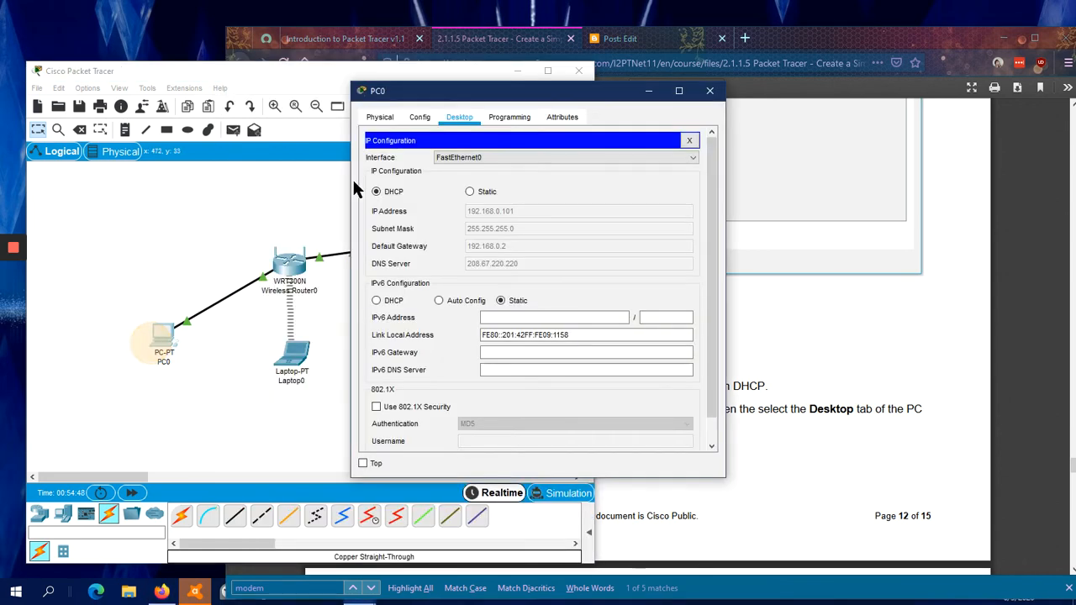
left_click(409, 119)
left_click(447, 118)
left_click(690, 140)
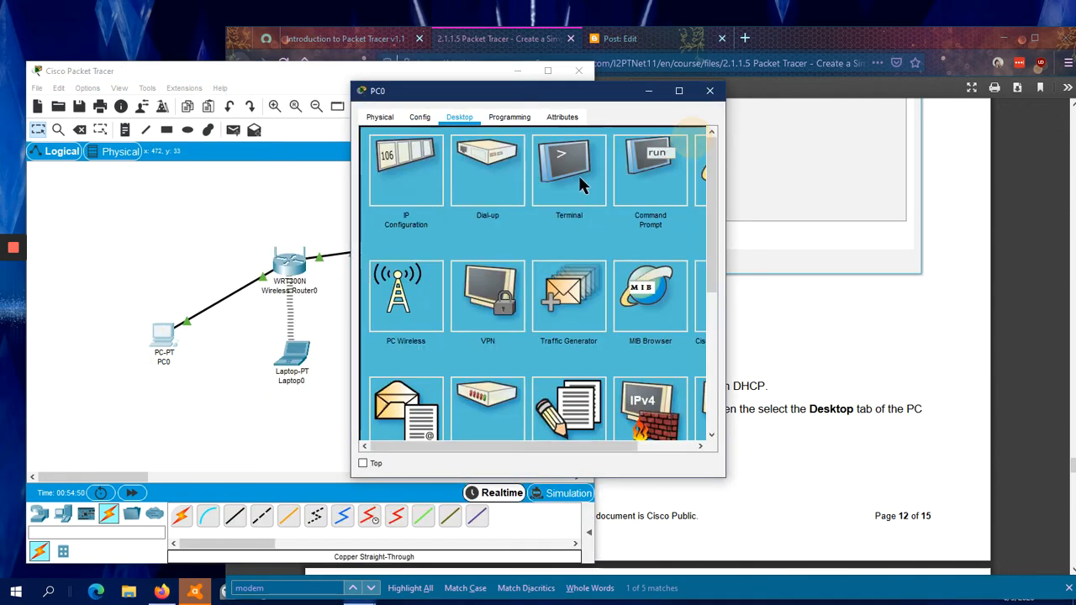
left_click(645, 175)
Step: Refresh PC0's IP settings as the lab PDF instructs by running ipconfig /release and ipconfig /renew in its command prompt
left_click(794, 328)
scroll(767, 330, "down", 5)
scroll(767, 330, "down", 8)
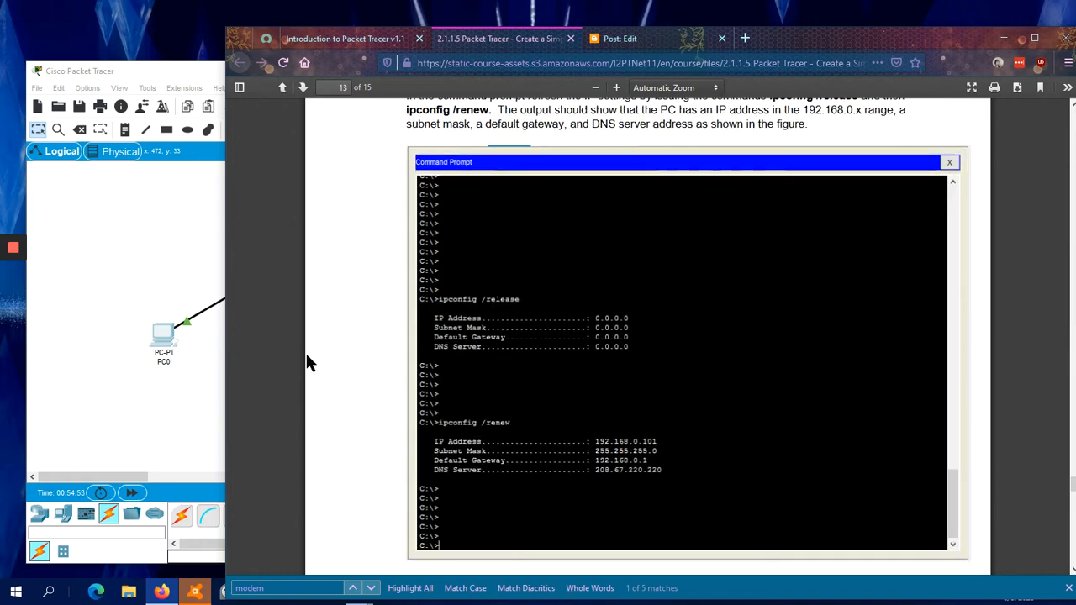
scroll(285, 360, "up", 4)
left_click(155, 380)
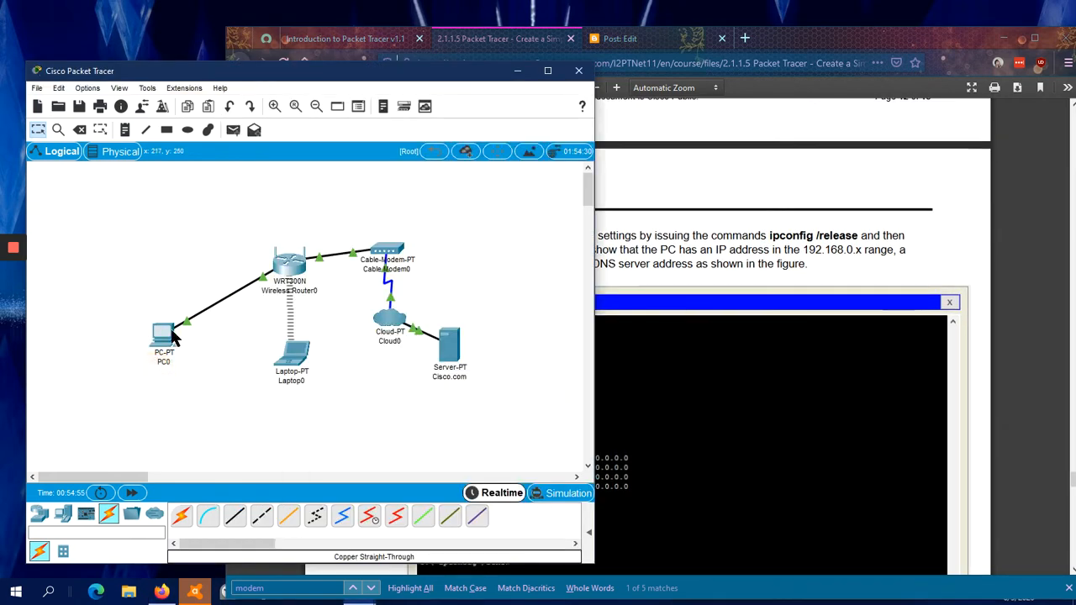
left_click(161, 334)
key("Return")
key("Return")
key("Return")
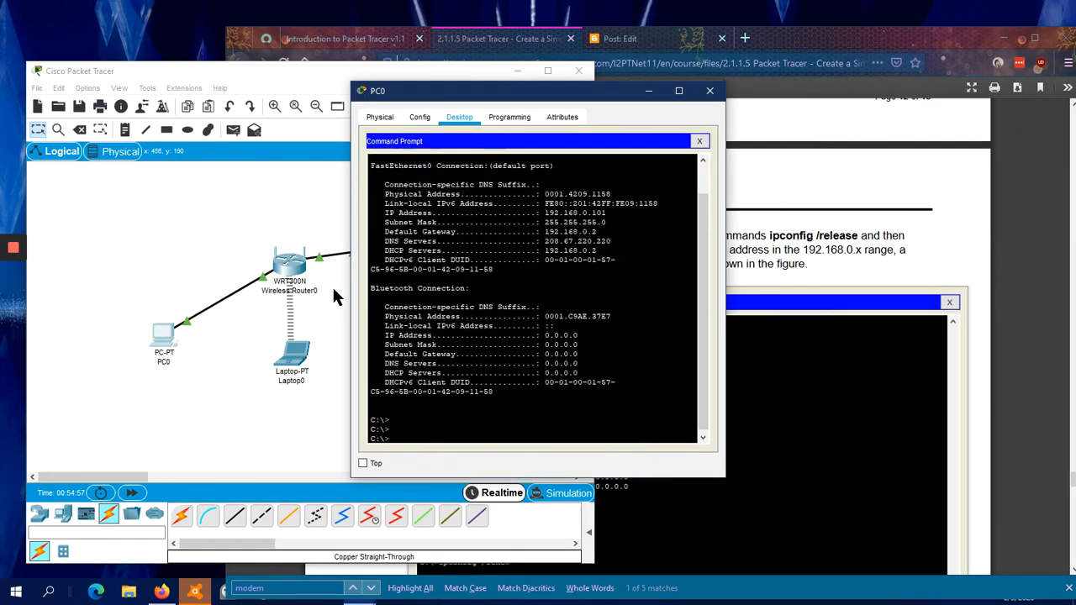
type("ipconfig /release")
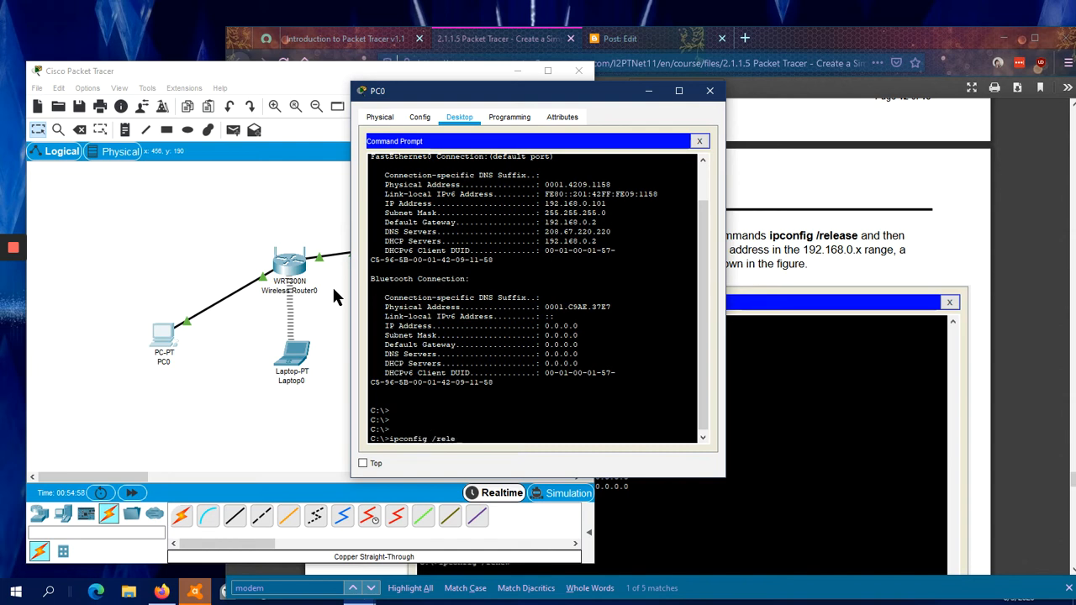
key("Return")
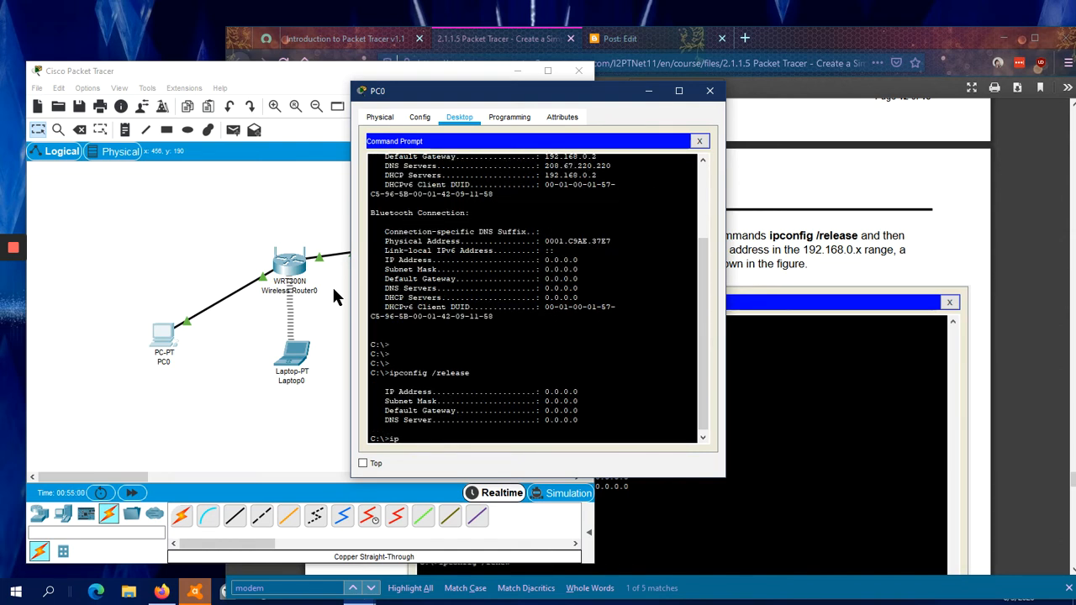
type("ipconfig /renew")
key("Return")
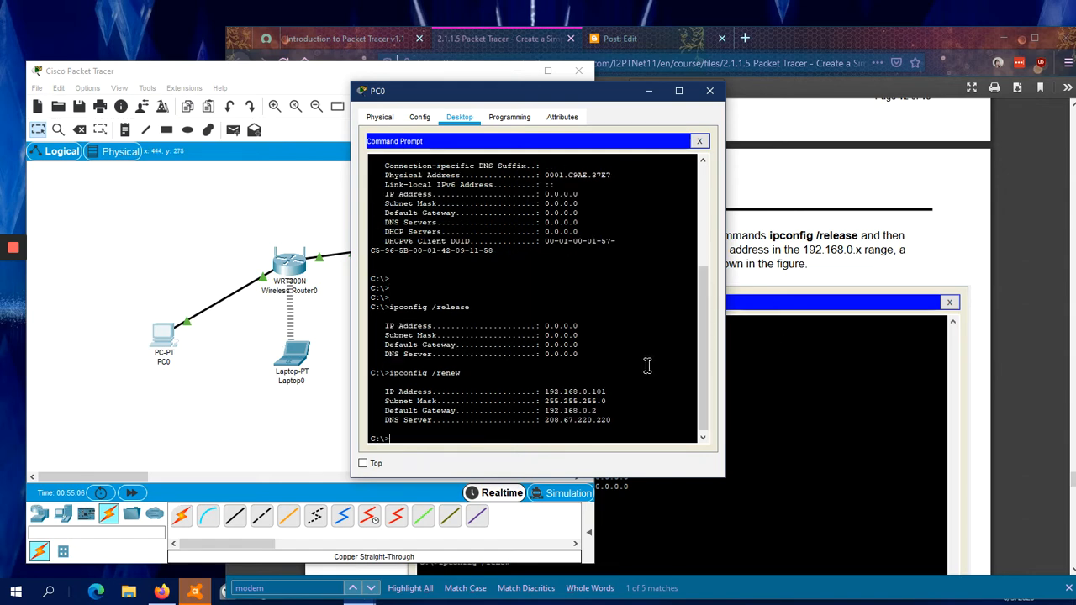
Step: Move PC0's window aside, compare its renewed settings with the lab figure and read the Cisco.com connectivity test instructions
left_click_drag(618, 98, 458, 134)
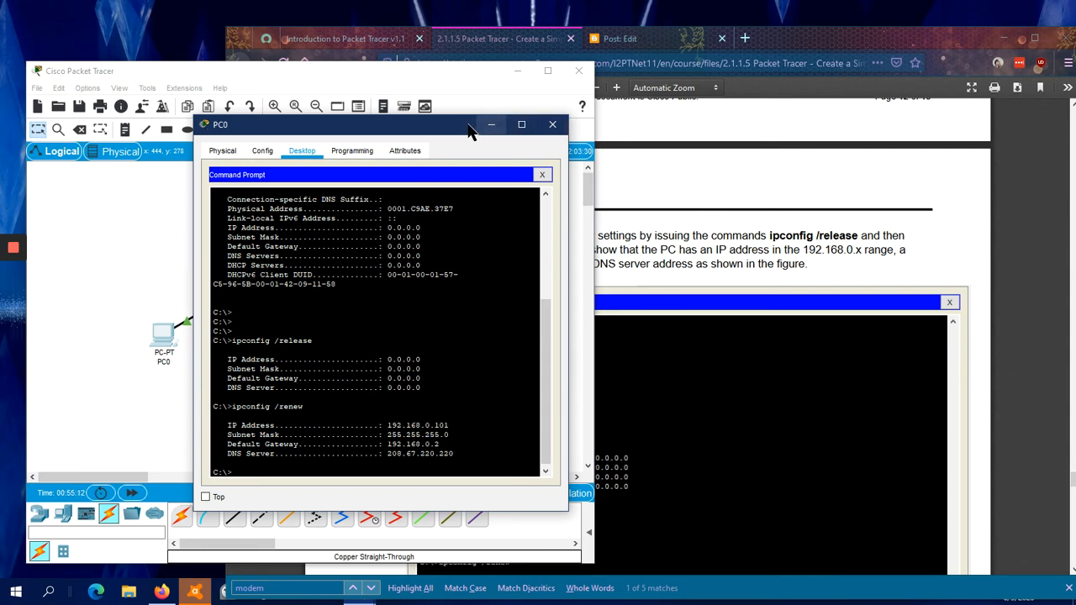
left_click_drag(468, 126, 445, 126)
scroll(742, 185, "down", 5)
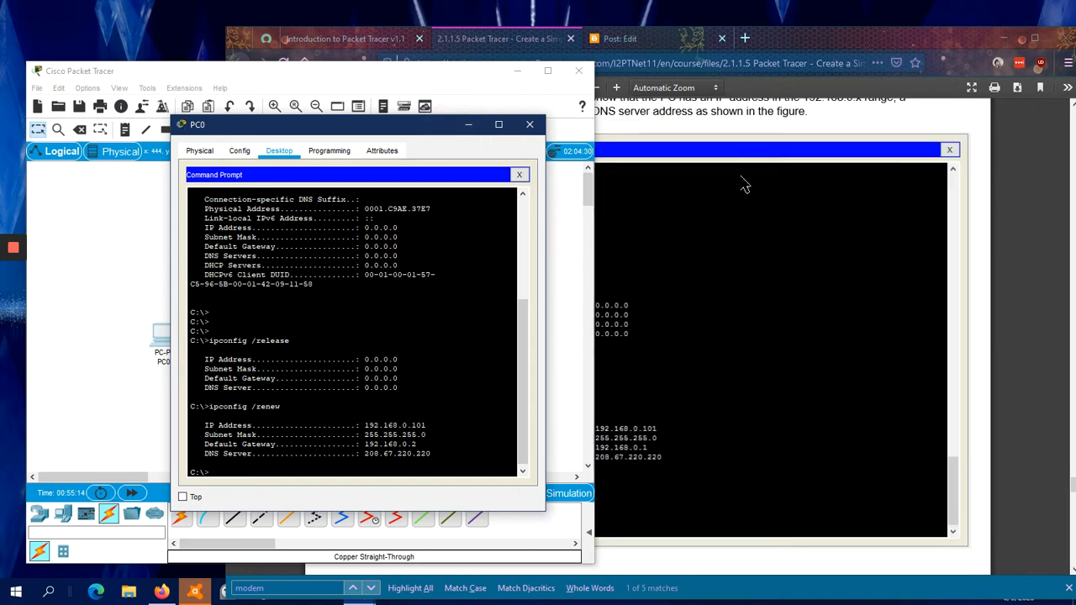
left_click(854, 309)
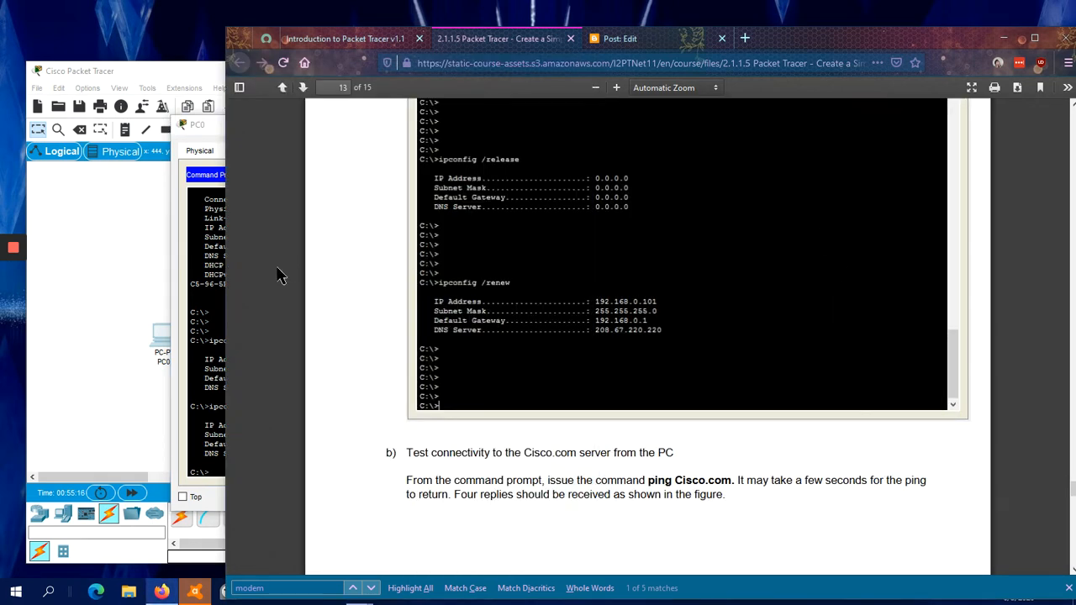
left_click(212, 300)
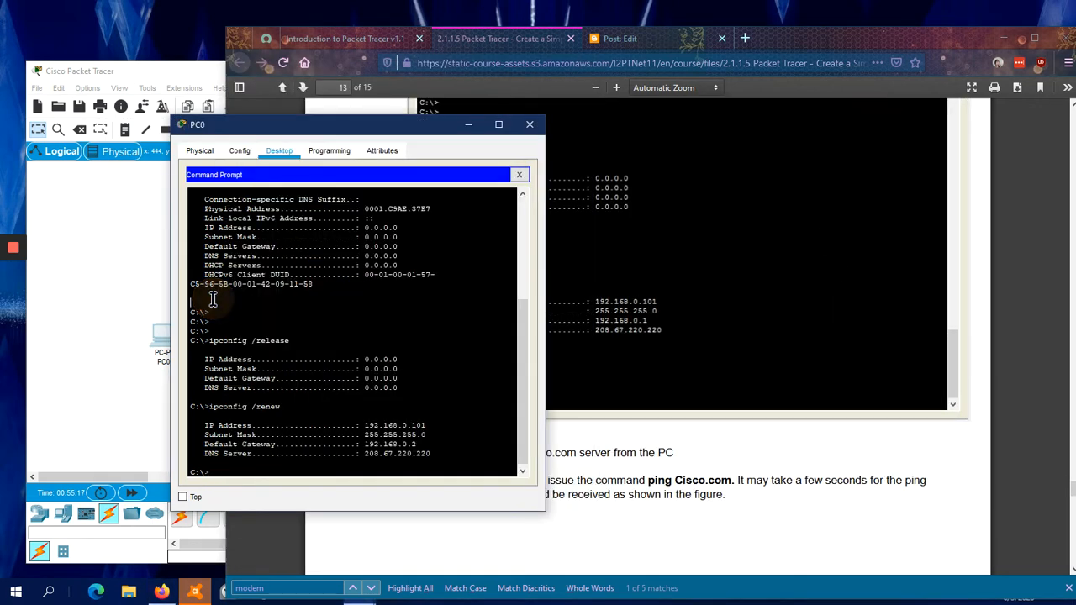
left_click(688, 326)
scroll(541, 326, "down", 3)
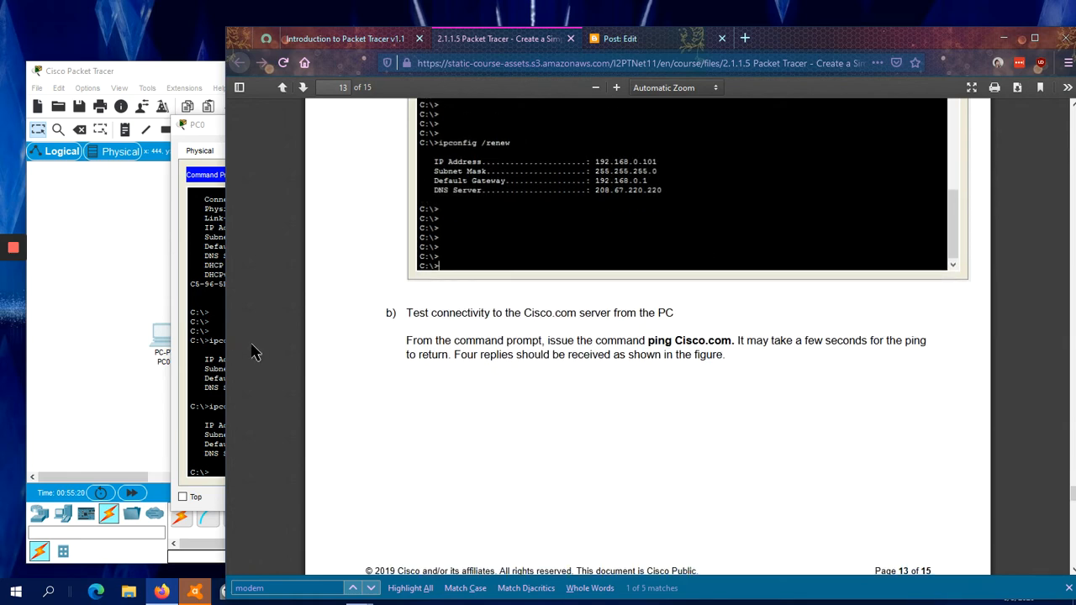
Step: Ping cisco.com from PC0's command prompt
left_click(205, 379)
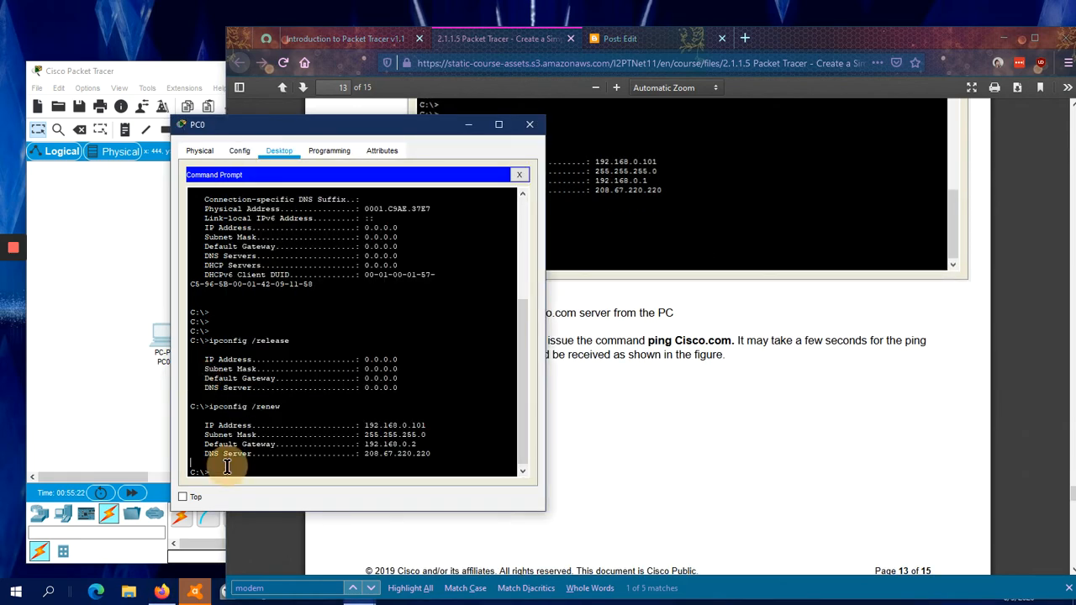
key("Return")
type("ping cis")
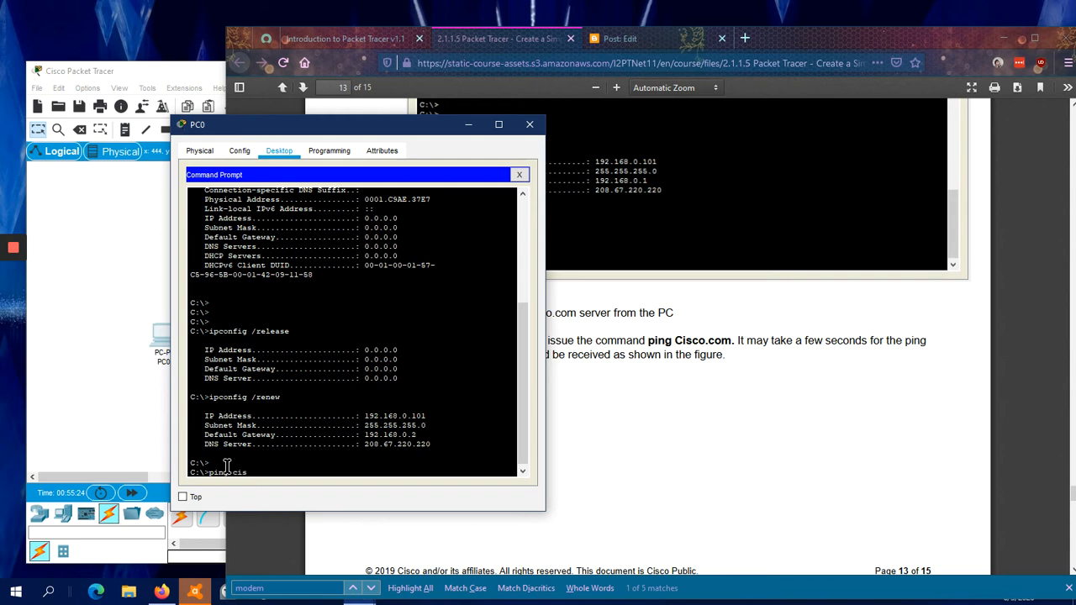
type("co.com")
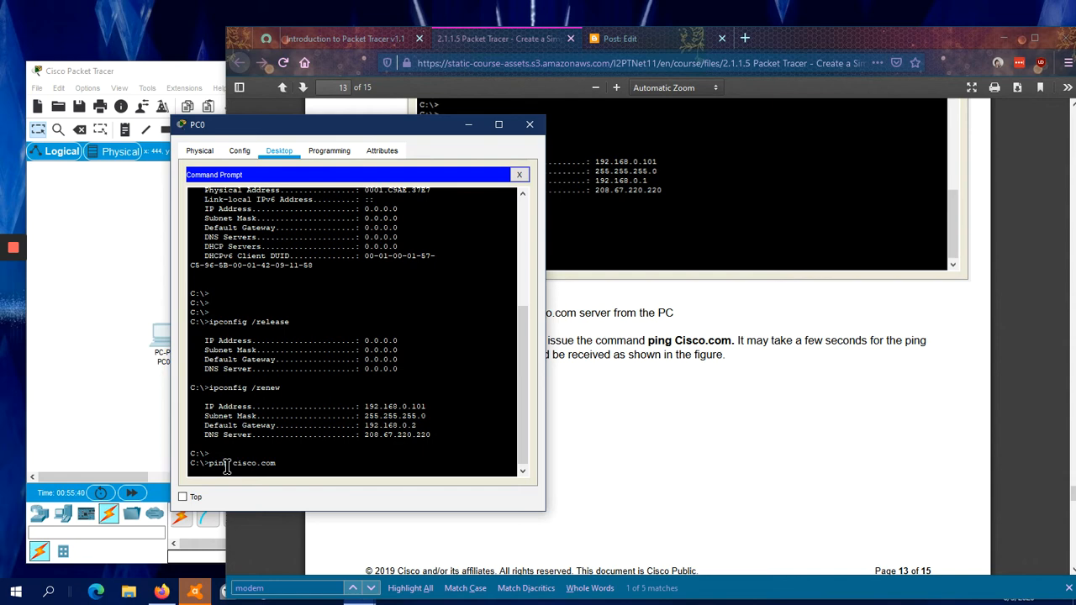
Step: Repeat the ping from PC0 with the server name capitalized as Cisco.com
scroll(228, 463, "down", 2)
scroll(234, 452, "up", 4)
scroll(234, 453, "down", 4)
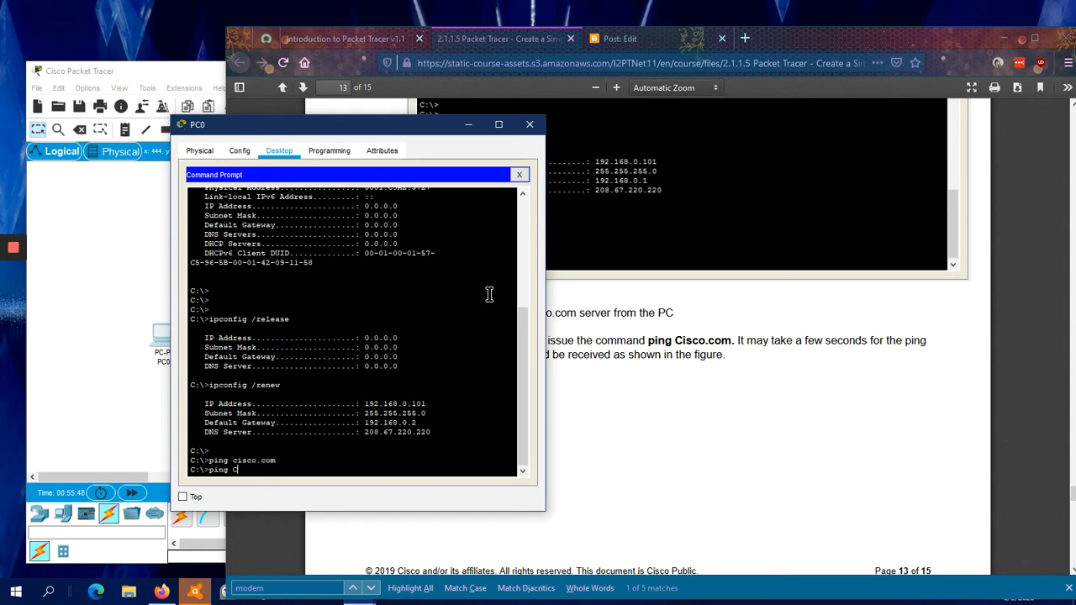
type(".com")
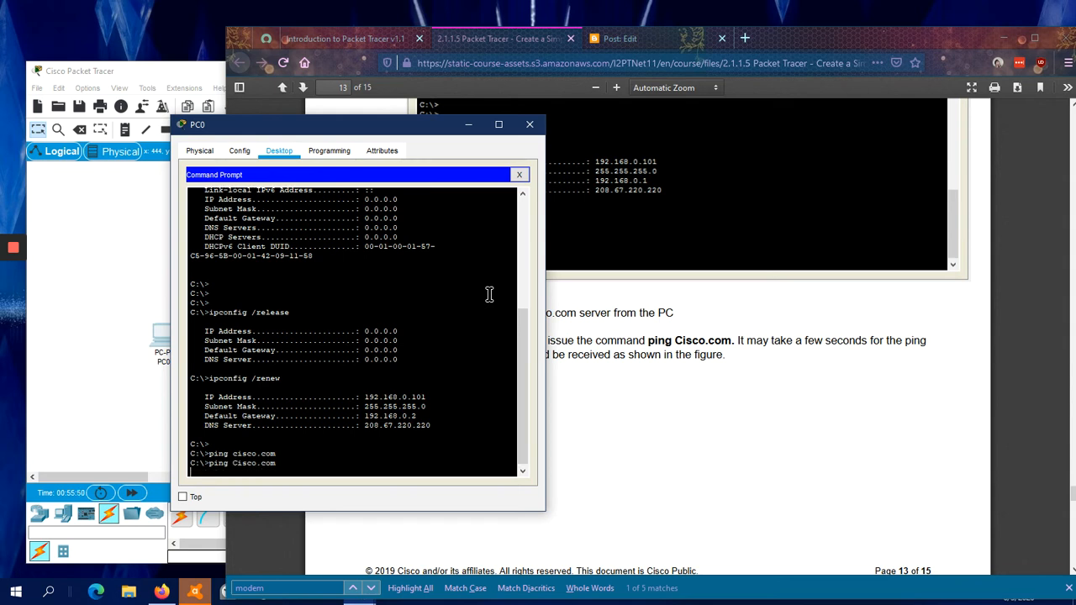
Step: Check the lab PDF's ping instructions for Cisco.com and return to PC0's command prompt
left_click(763, 391)
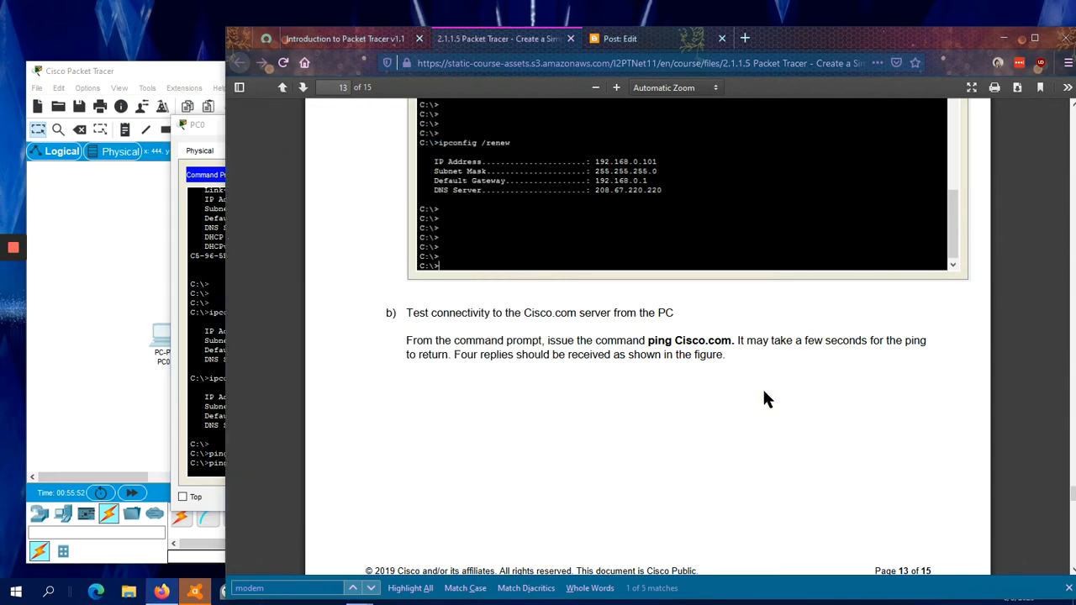
scroll(763, 395, "down", 3)
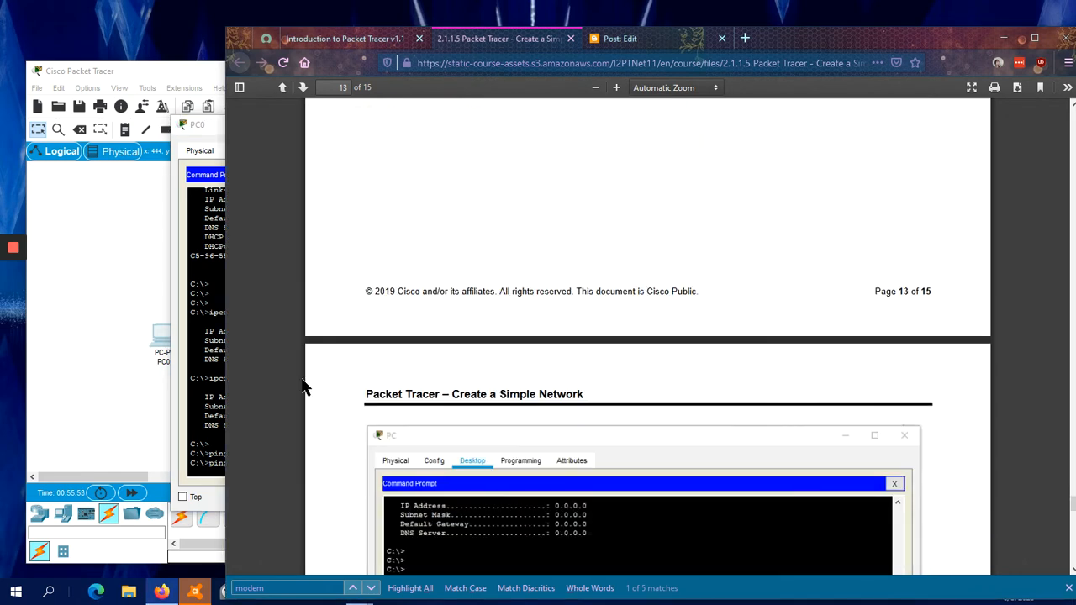
left_click(209, 346)
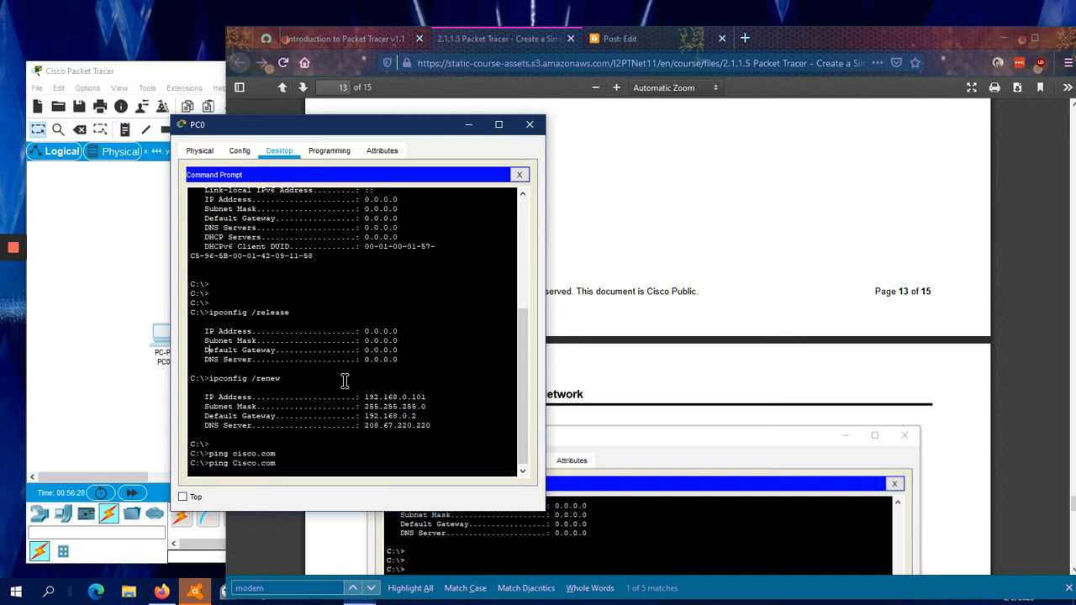
Step: Move PC0's window off the topology and ping Cisco.com from Laptop0's command prompt
left_click_drag(320, 133, 505, 101)
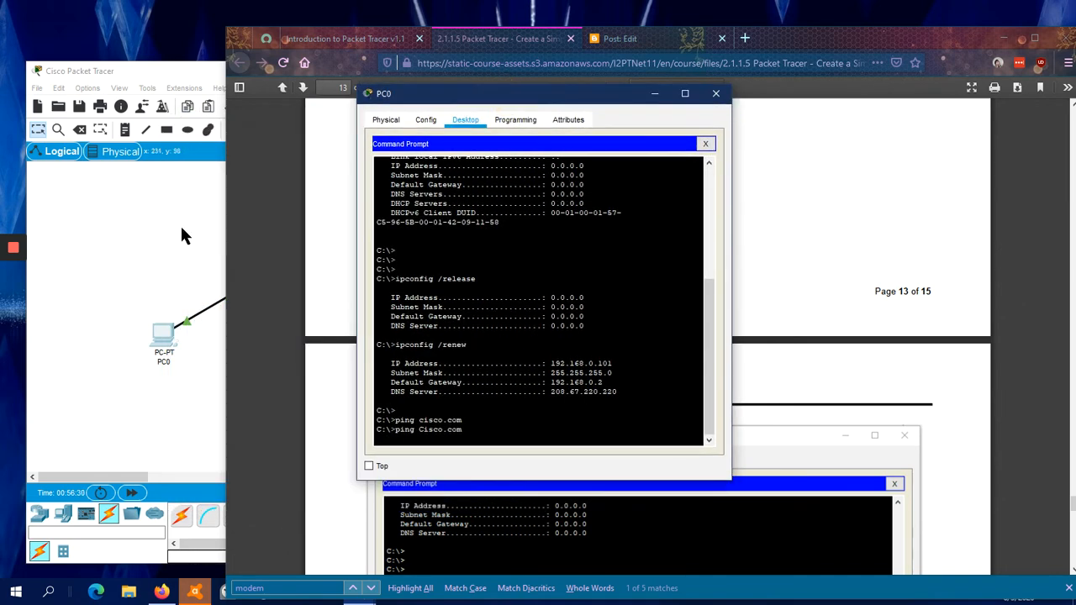
left_click(180, 224)
left_click(294, 355)
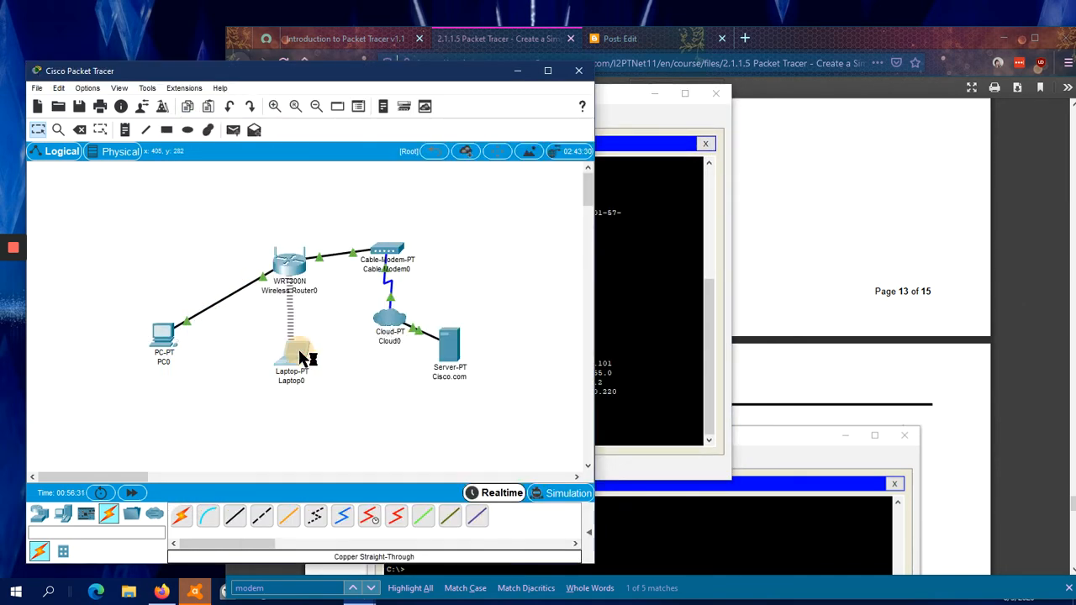
left_click(647, 183)
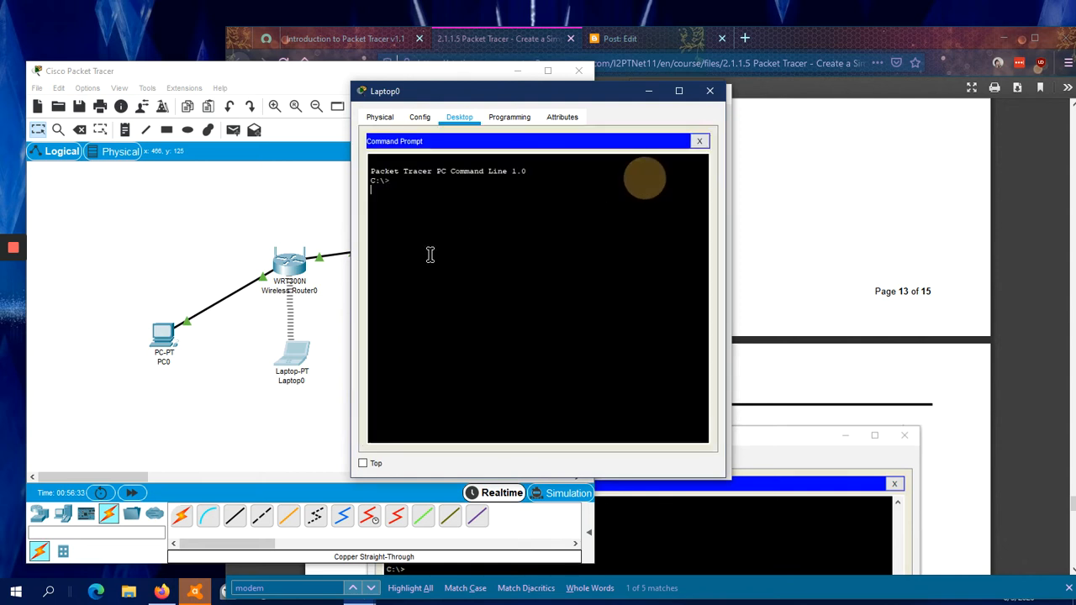
type("P")
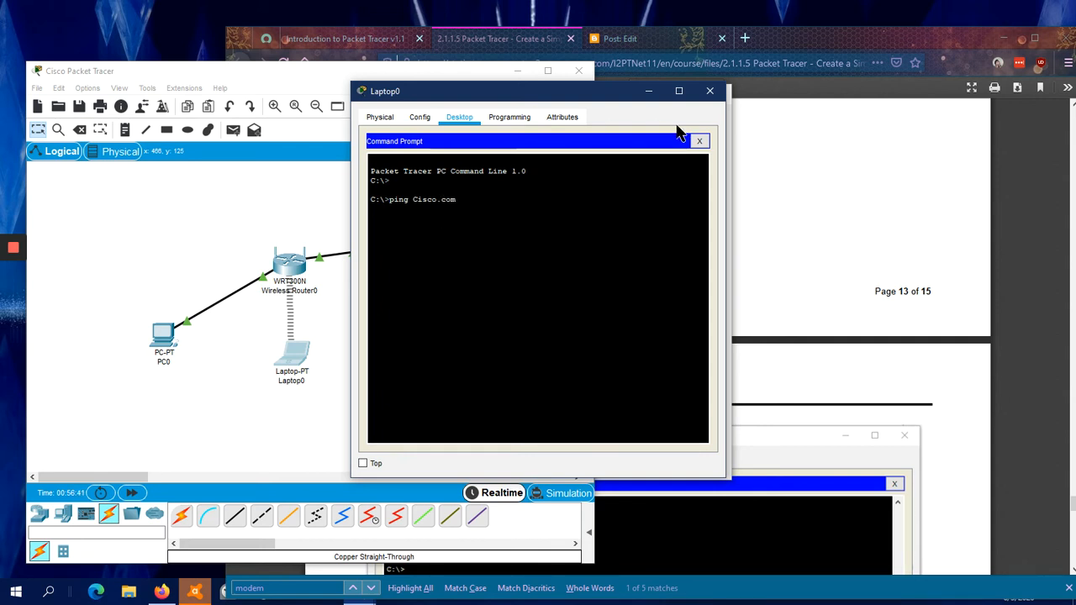
Step: Minimize the Laptop0 and PC0 windows and review the lab PDF's ping figure, file-saving part and ipconfig instructions
left_click(648, 90)
left_click(640, 215)
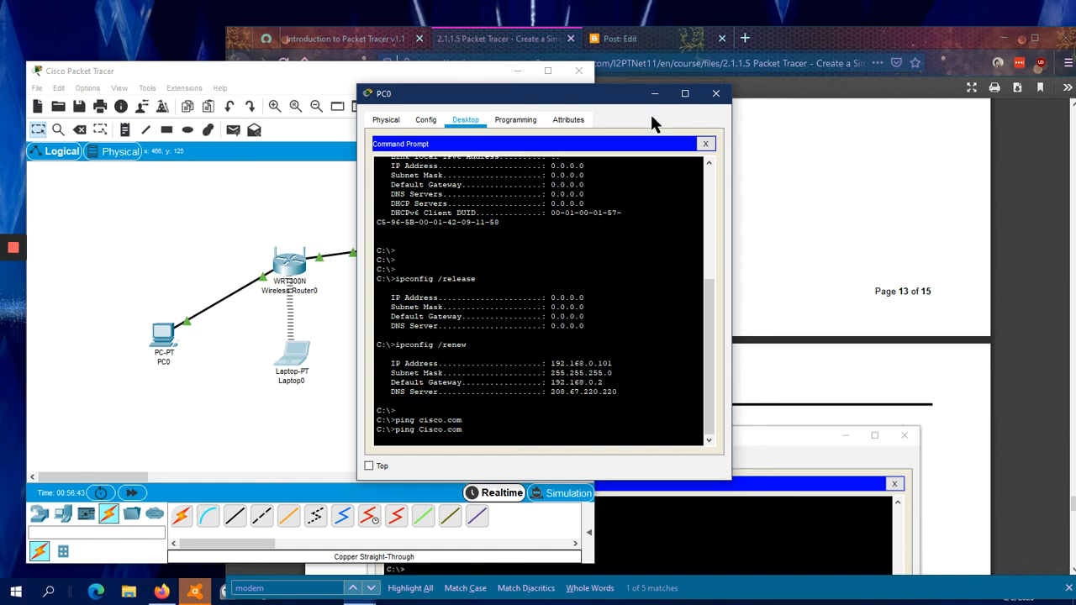
left_click(654, 94)
scroll(739, 252, "down", 3)
left_click(737, 225)
scroll(738, 225, "down", 7)
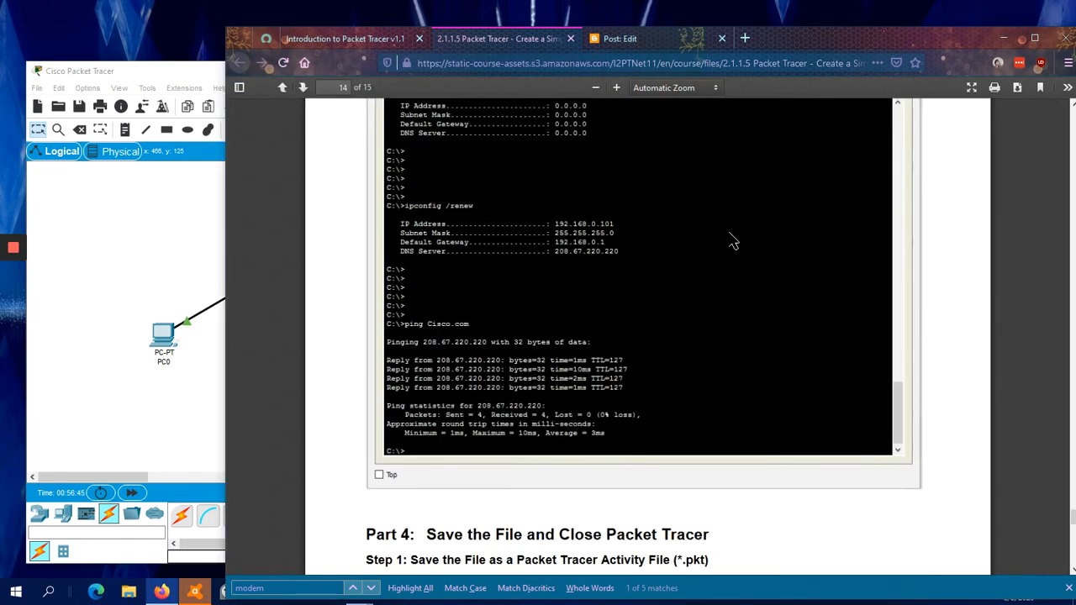
scroll(729, 234, "down", 5)
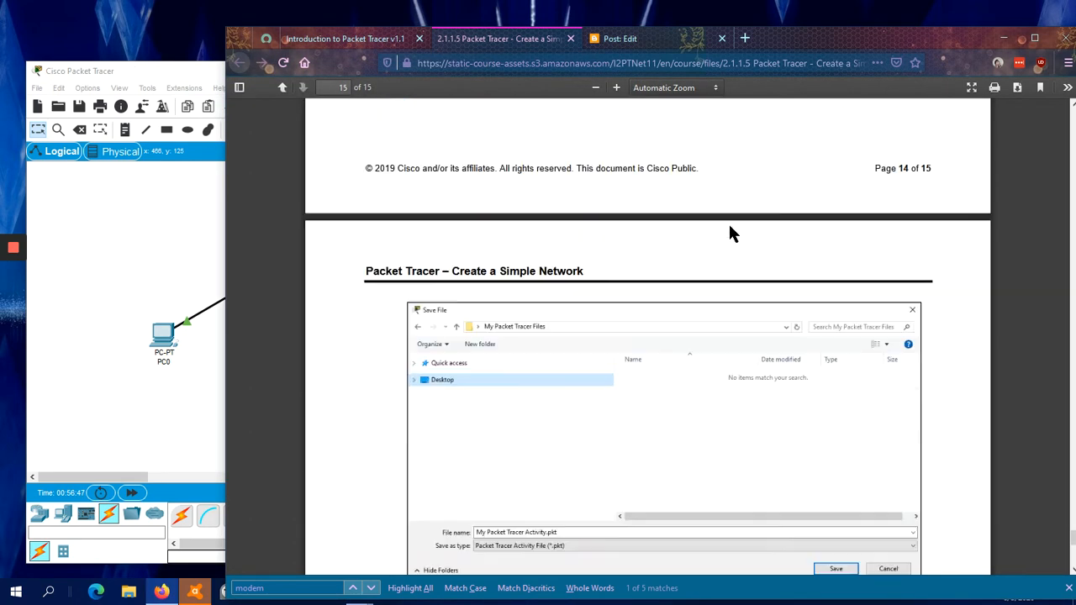
scroll(731, 235, "up", 10)
scroll(733, 235, "up", 8)
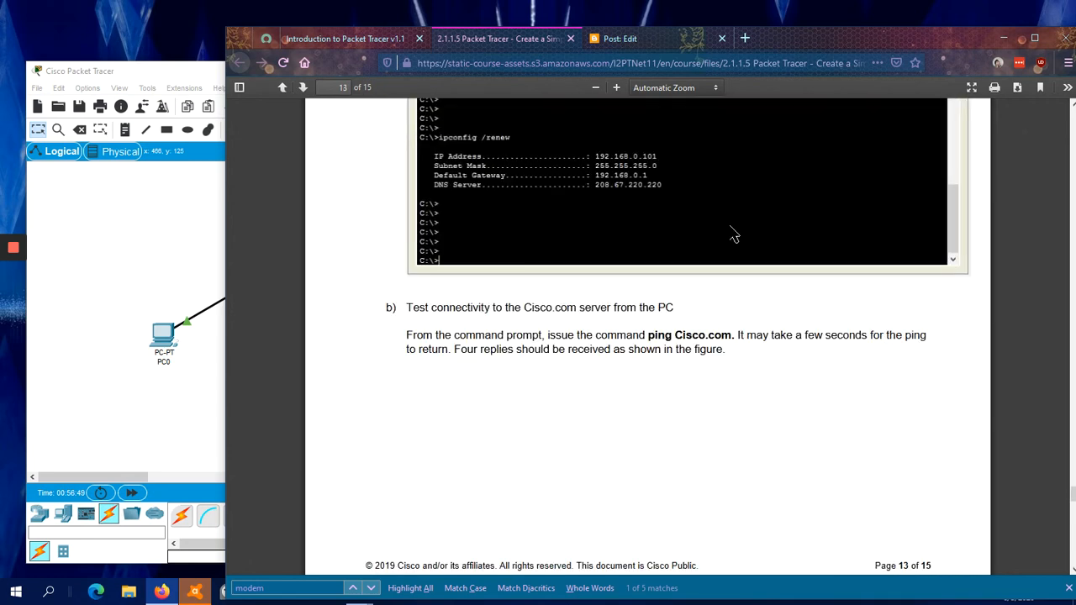
scroll(733, 235, "down", 3)
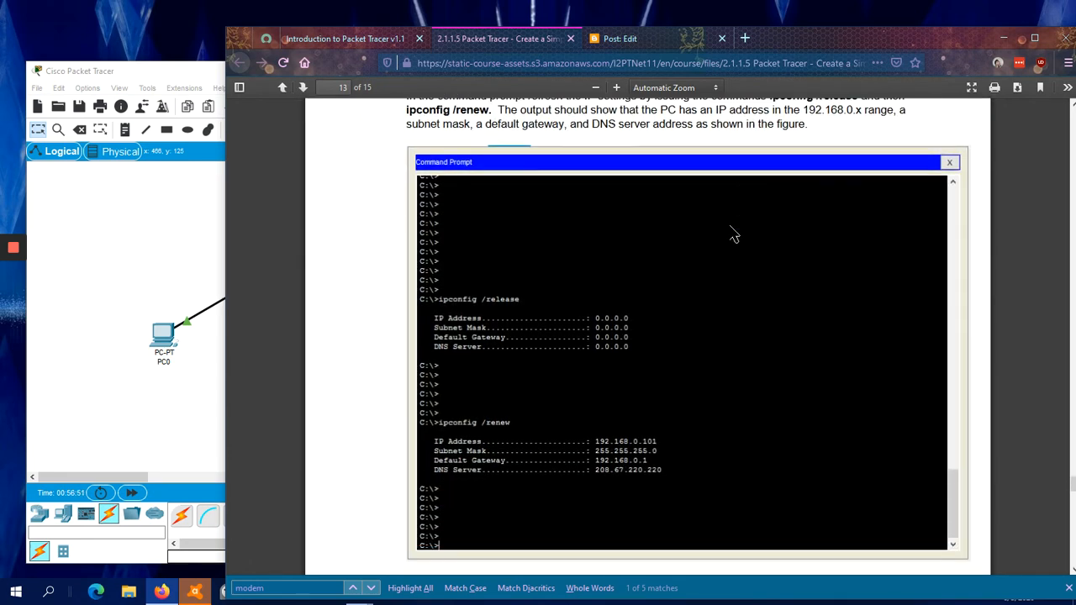
Step: Inspect the wireless router and the port link status of Cloud0 in the topology, and return to the lab PDF
left_click(164, 247)
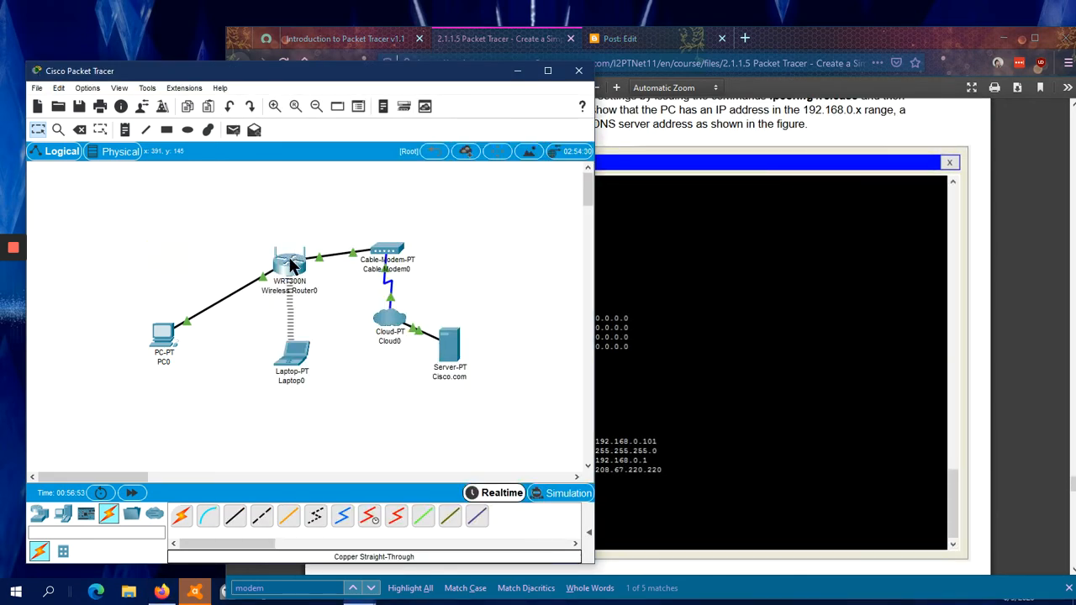
mouse_move(291, 265)
mouse_move(383, 317)
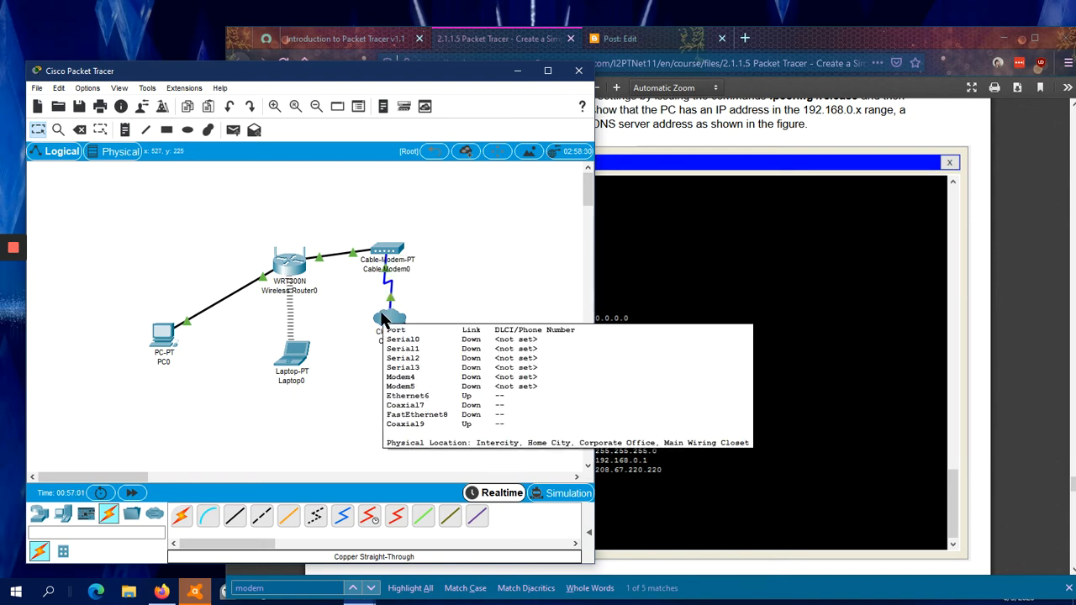
left_click(725, 227)
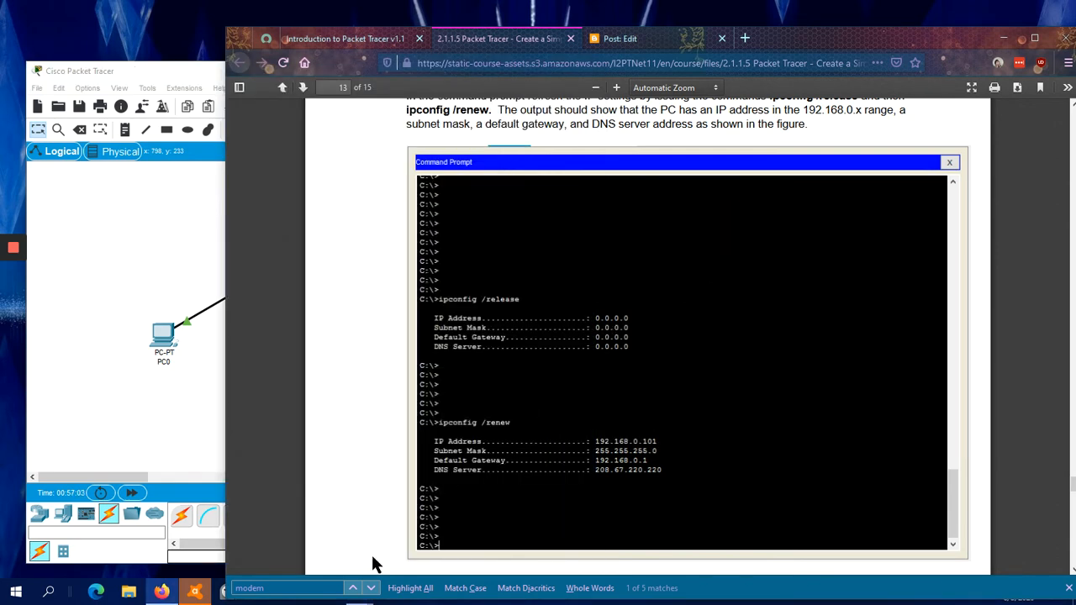
Step: Run tracert Cisco.com from PC0's command prompt and minimize its window
left_click(155, 331)
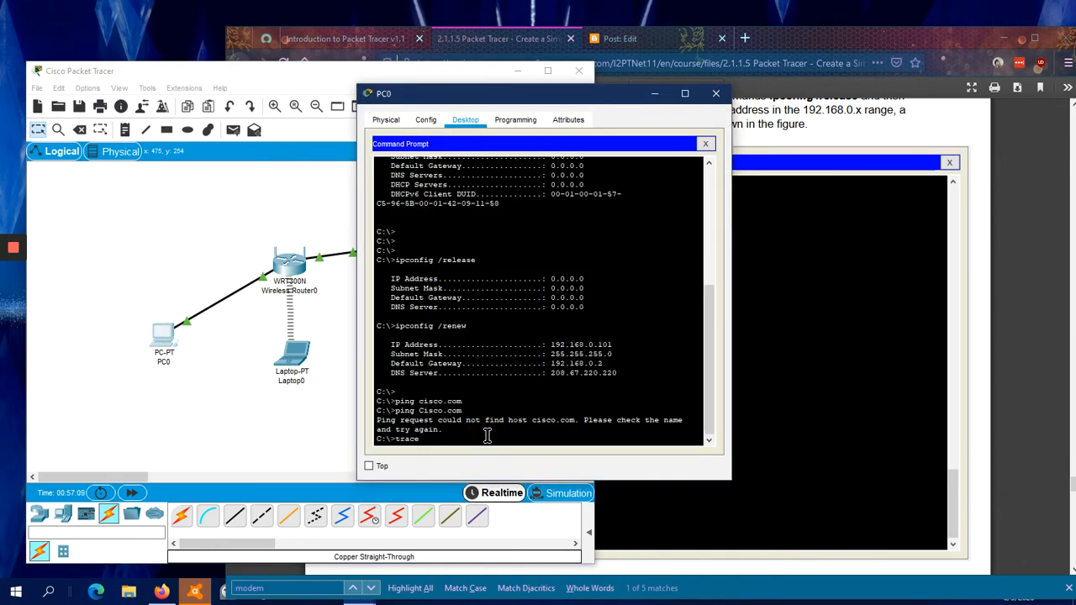
type("tracert Cisco.com")
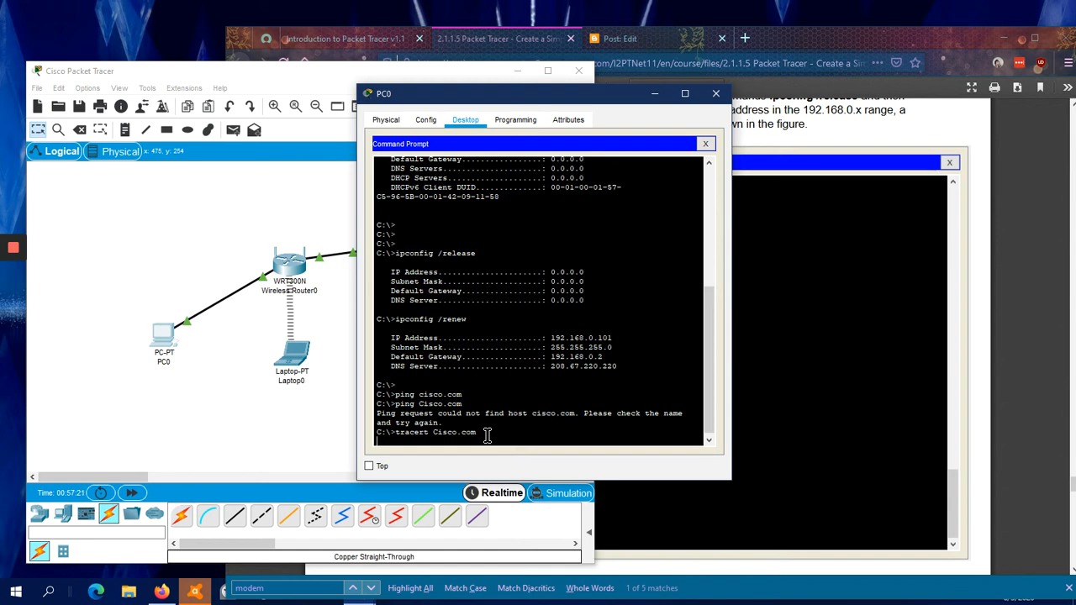
left_click(654, 93)
left_click(37, 87)
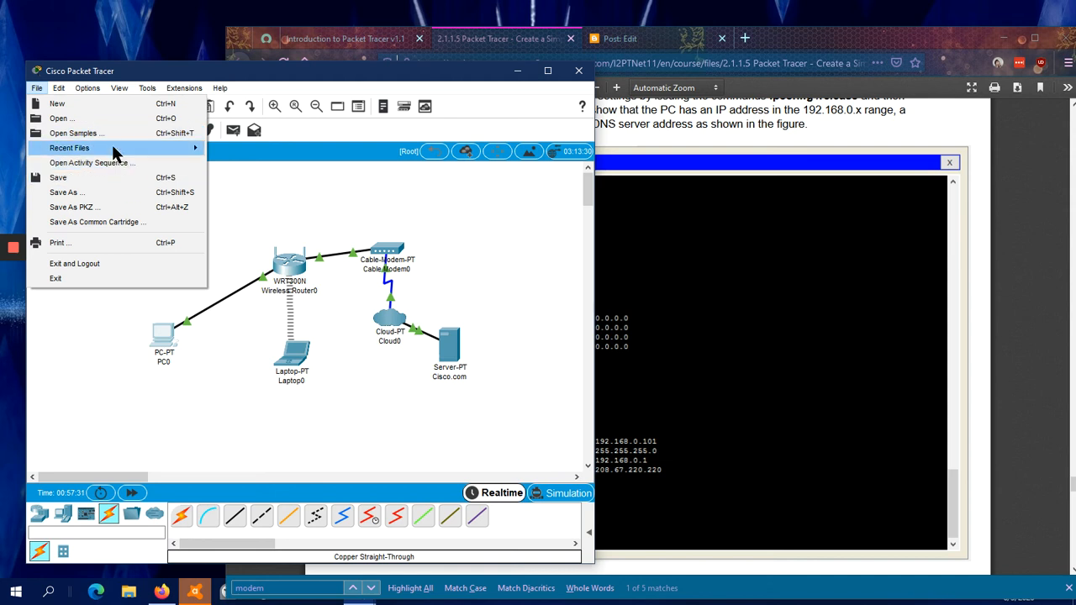
mouse_move(114, 152)
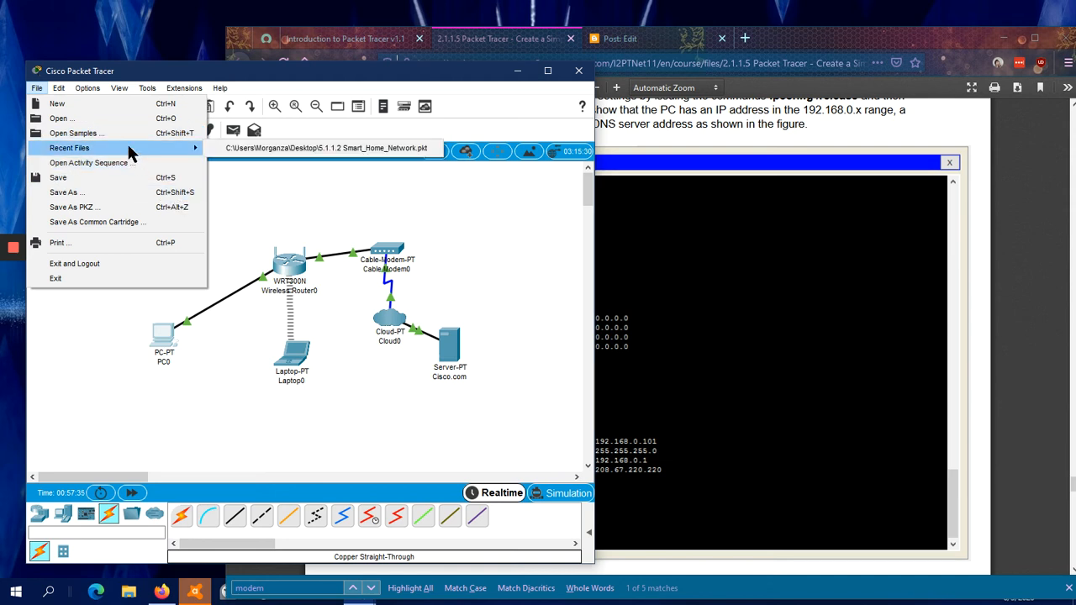
left_click(115, 119)
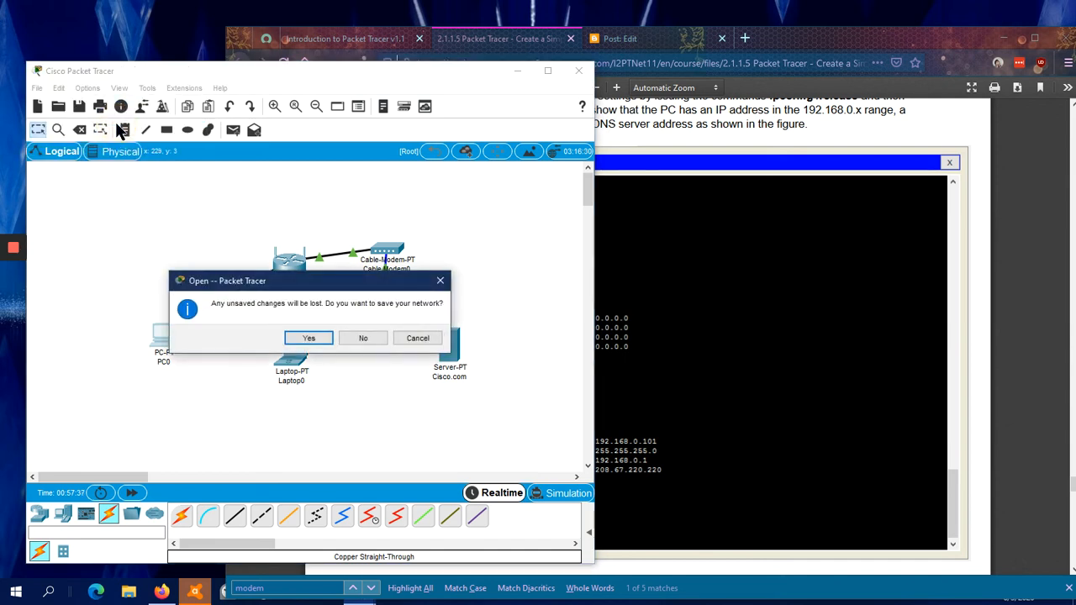
left_click(439, 281)
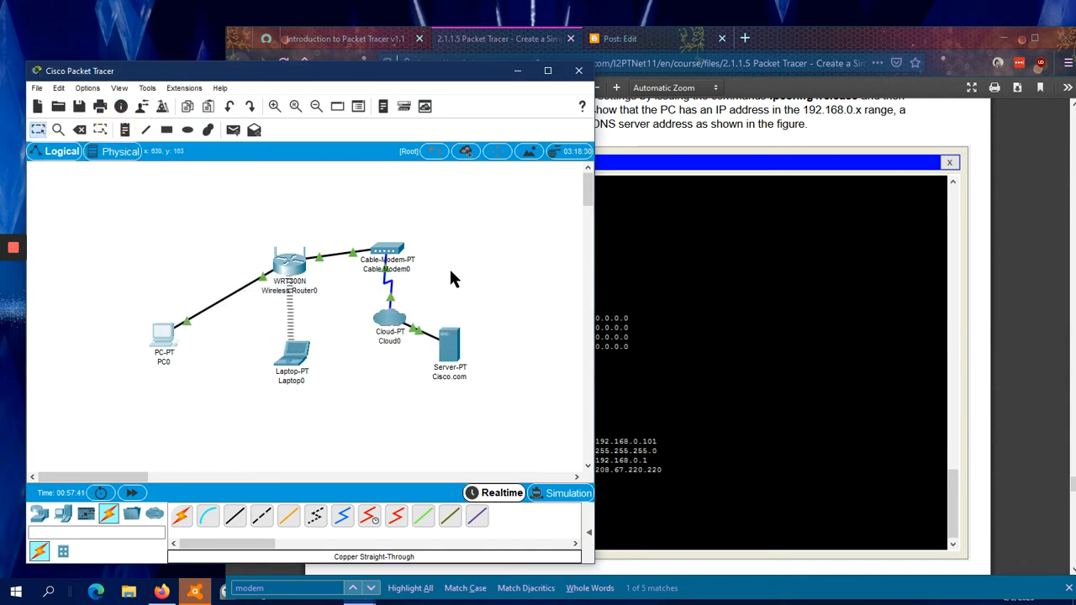
Step: Review the Cisco.com server's global settings and HTTP service page, and close its window
left_click(450, 346)
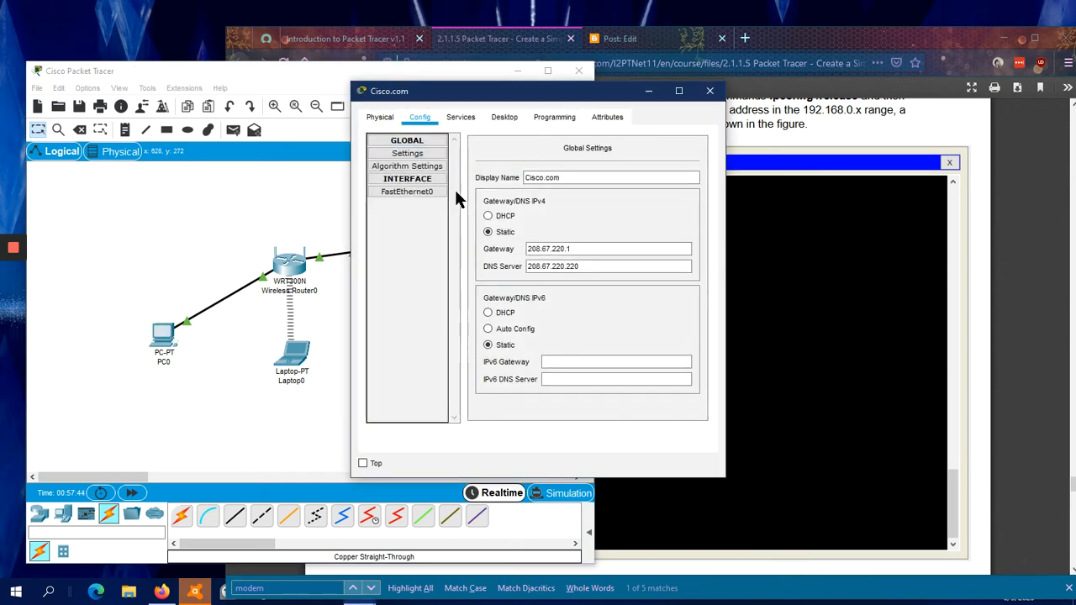
left_click(395, 122)
left_click(419, 117)
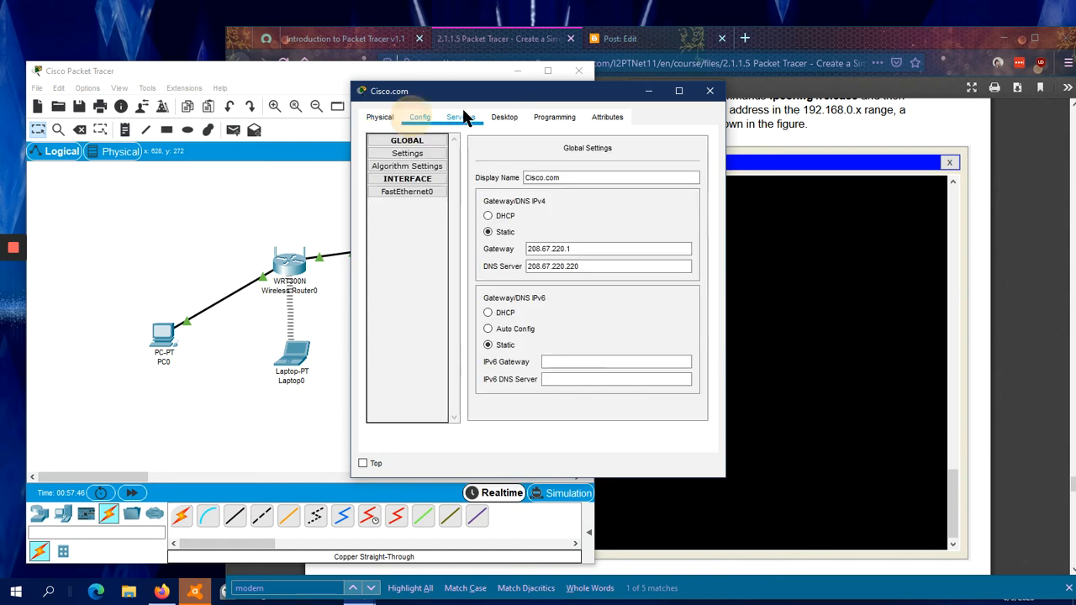
left_click(461, 117)
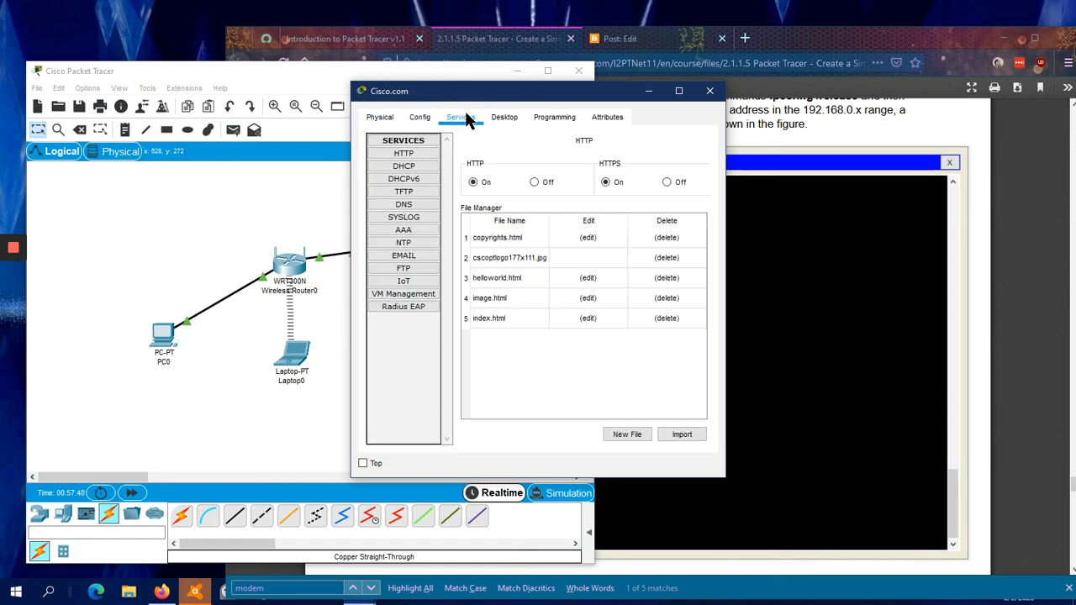
left_click(711, 91)
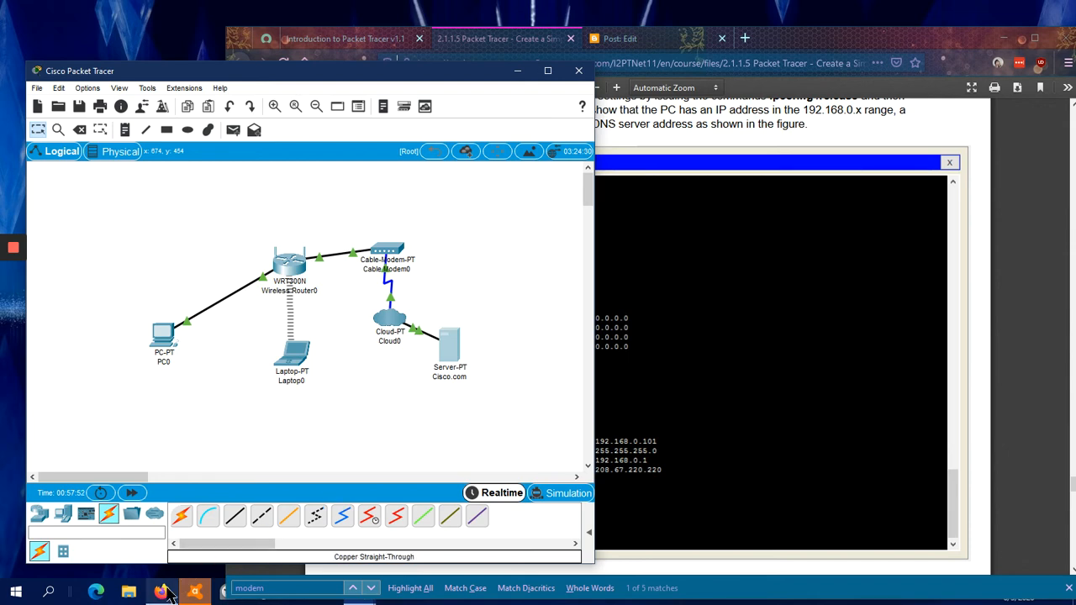
Step: Bring back PC0's command prompt to check the tracert output, and close PC0's window
left_click(359, 590)
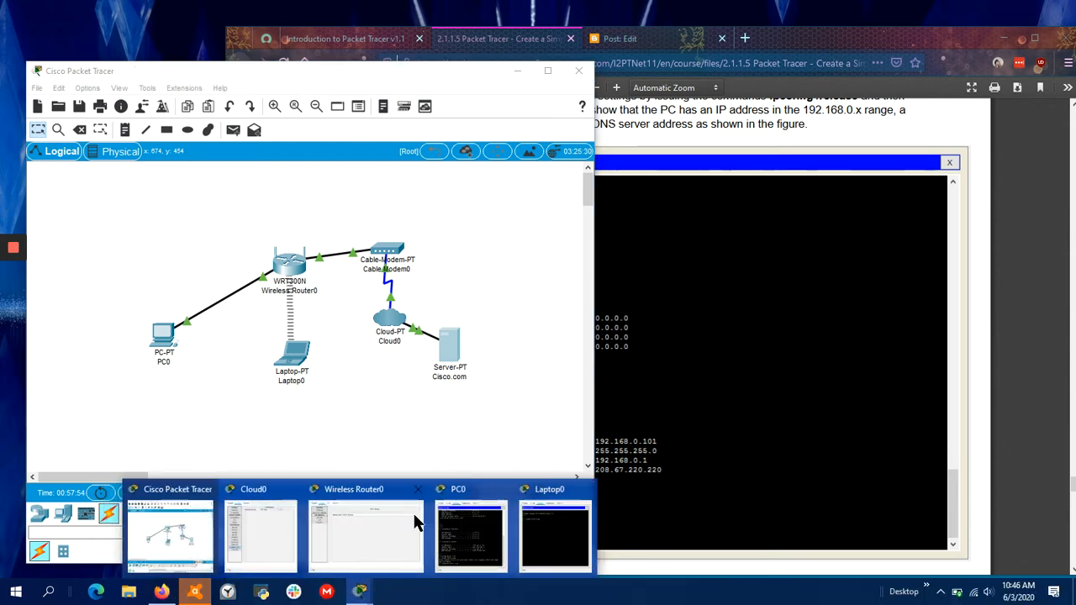
left_click(469, 531)
scroll(486, 407, "down", 5)
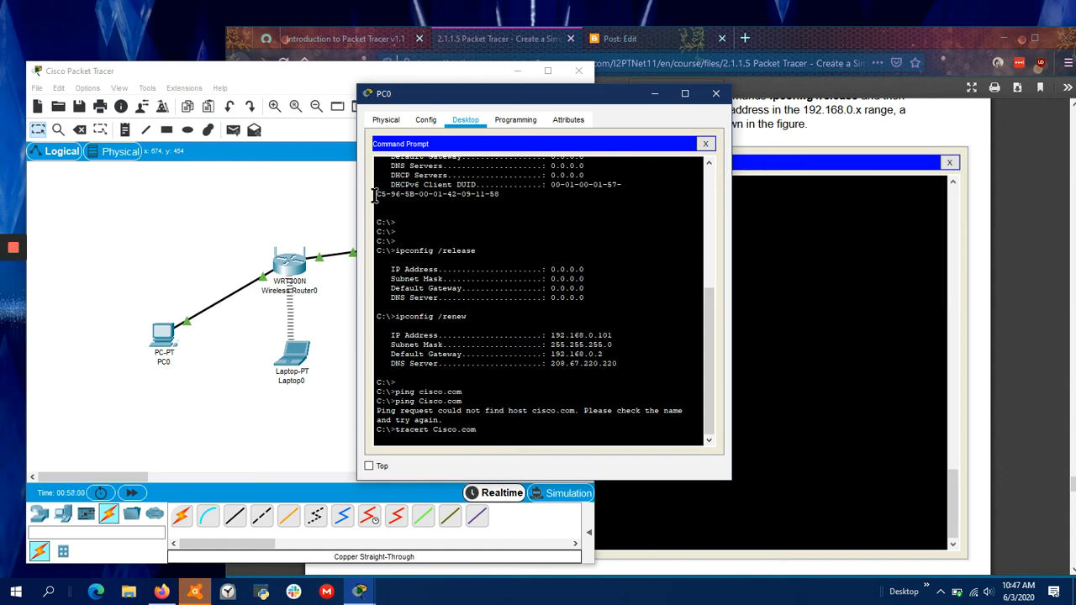
left_click(716, 94)
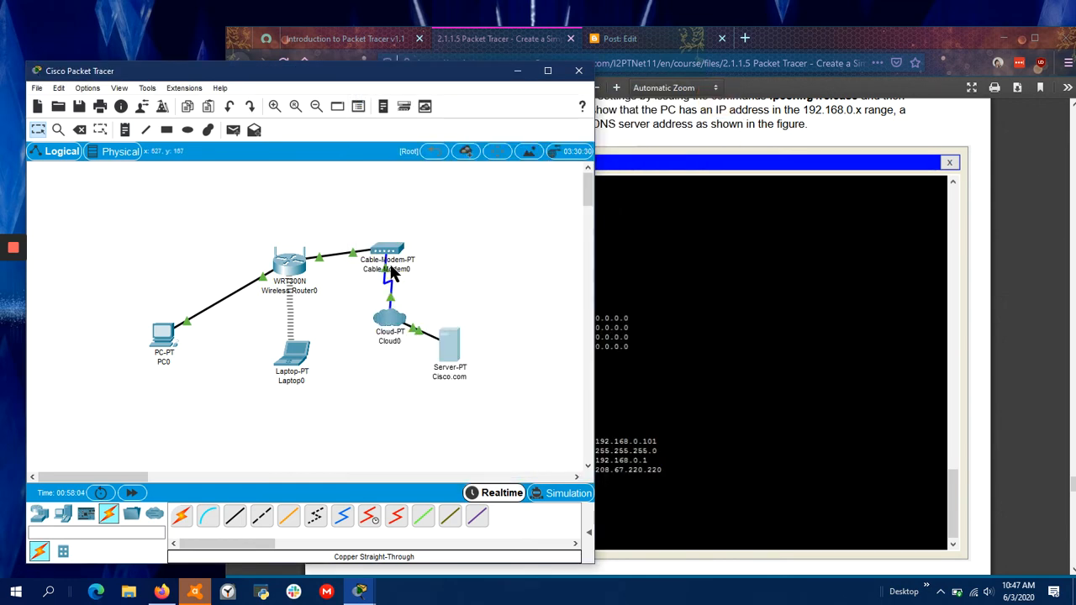
left_click(456, 229)
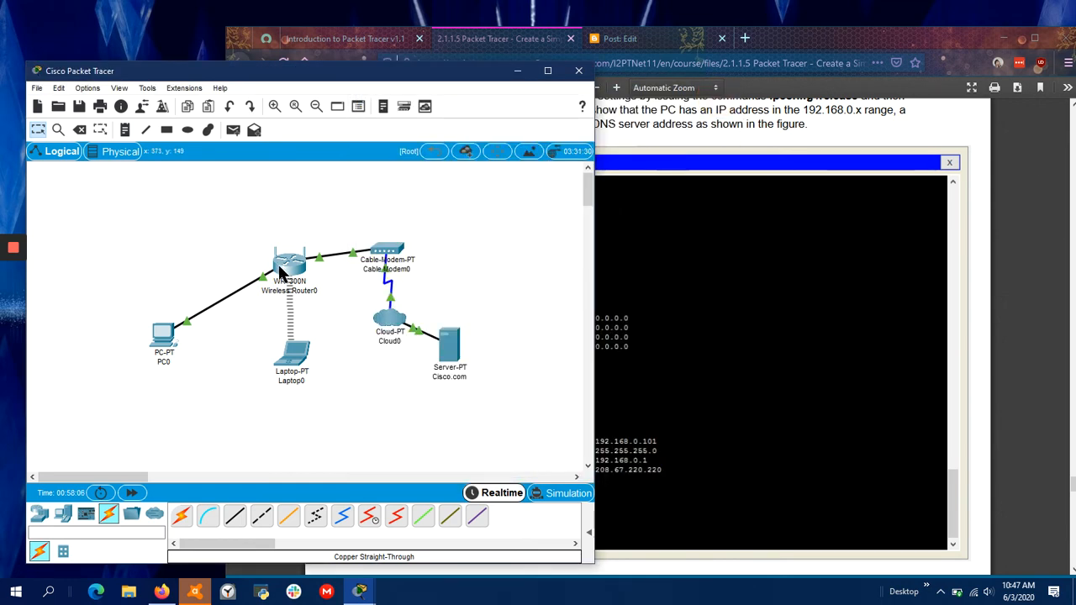
Step: Refresh Laptop0's IP settings by running ipconfig /release and ipconfig /renew in its command prompt
left_click(292, 356)
left_click(414, 234)
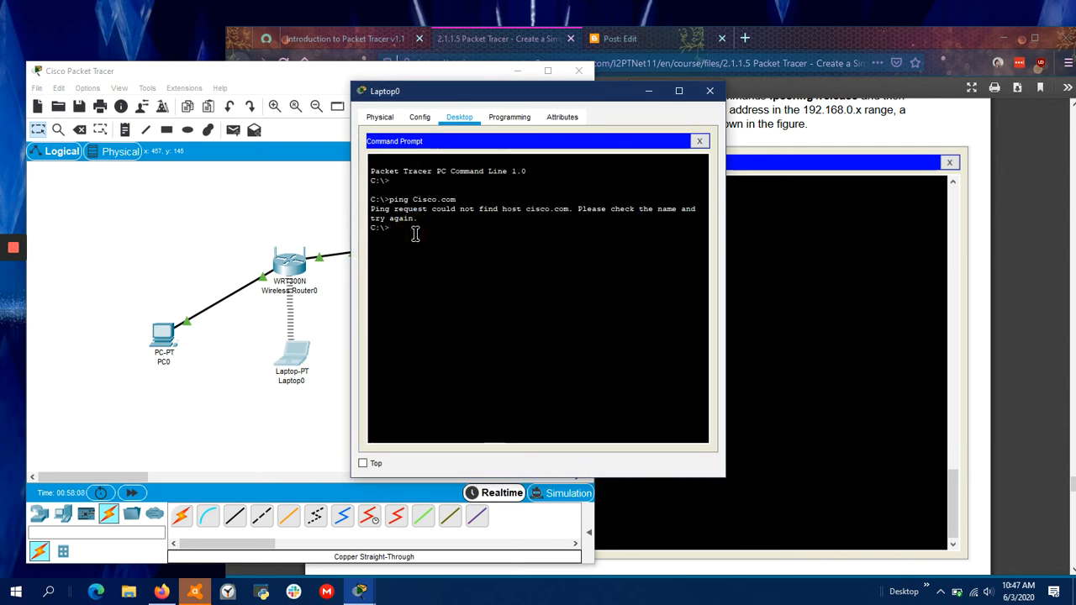
type("ip config /release")
key("Return")
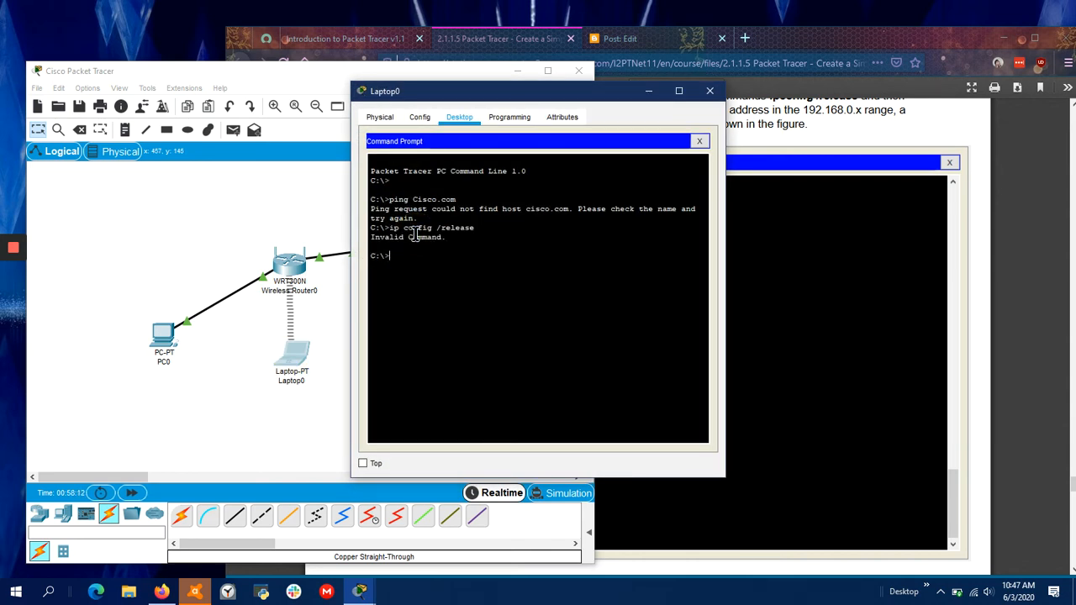
type("ipconfig /release")
key("Return")
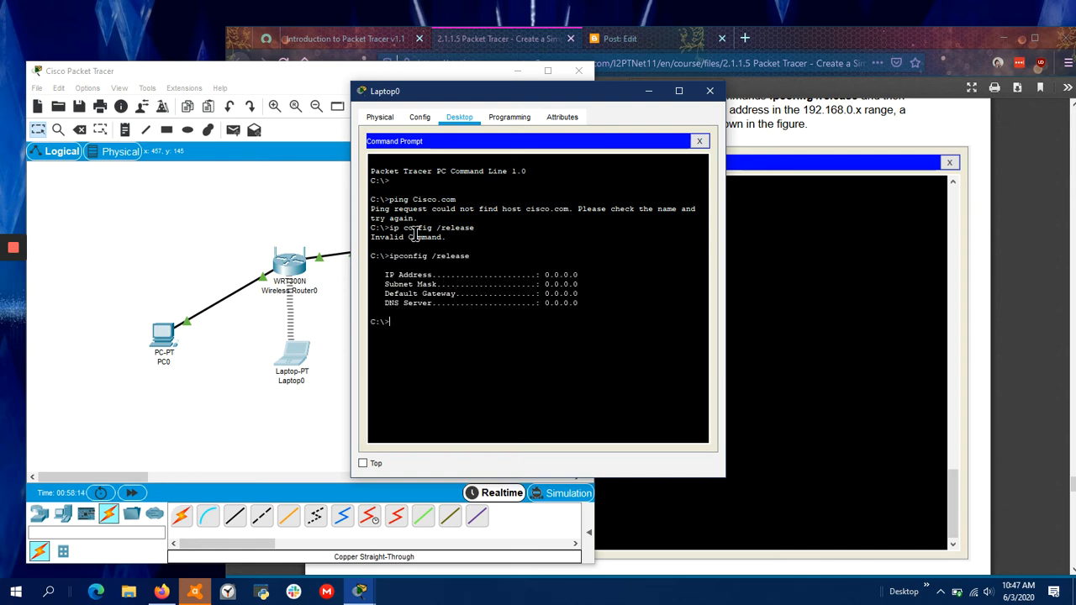
type("ipconfig /renew")
key("Return")
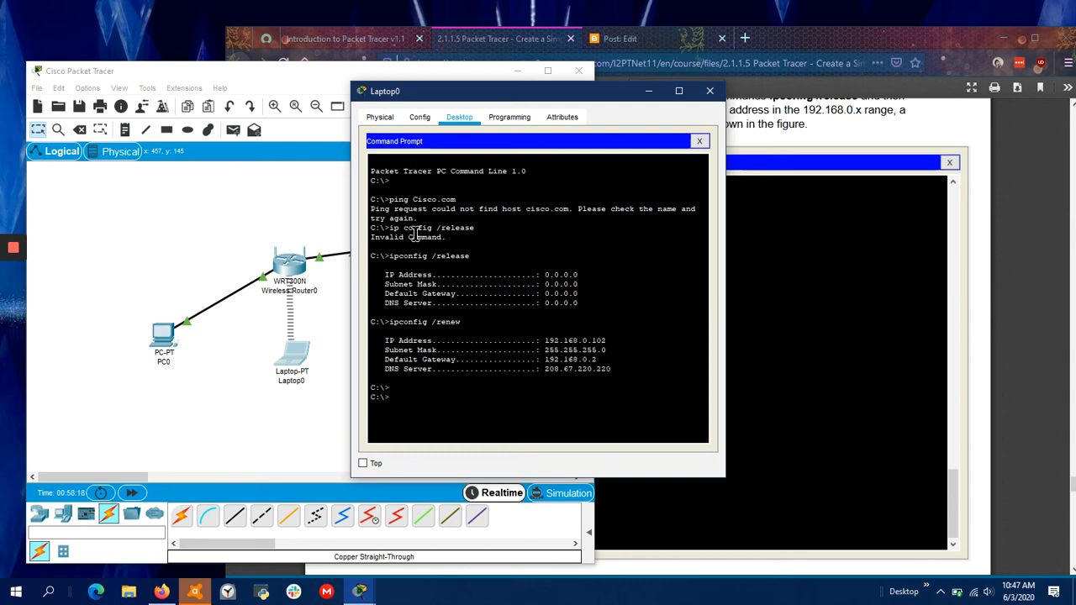
Step: Ping PC0 at 192.168.0.101 from Laptop0, and move the laptop's window aside to uncover the topology
type("ping 192.168.0.101")
key("Return")
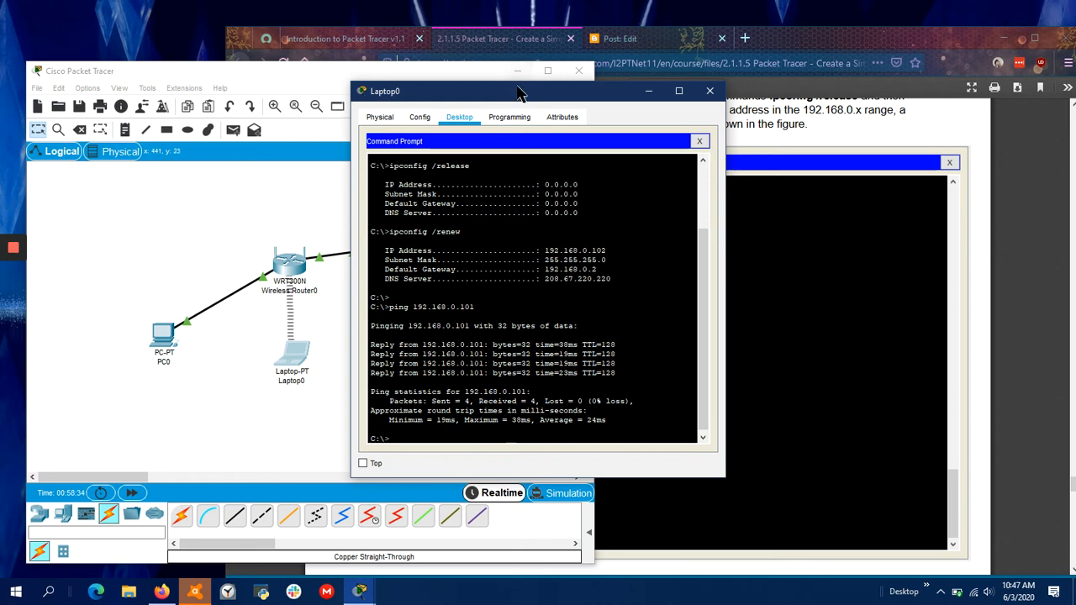
left_click_drag(517, 91, 695, 92)
left_click(437, 208)
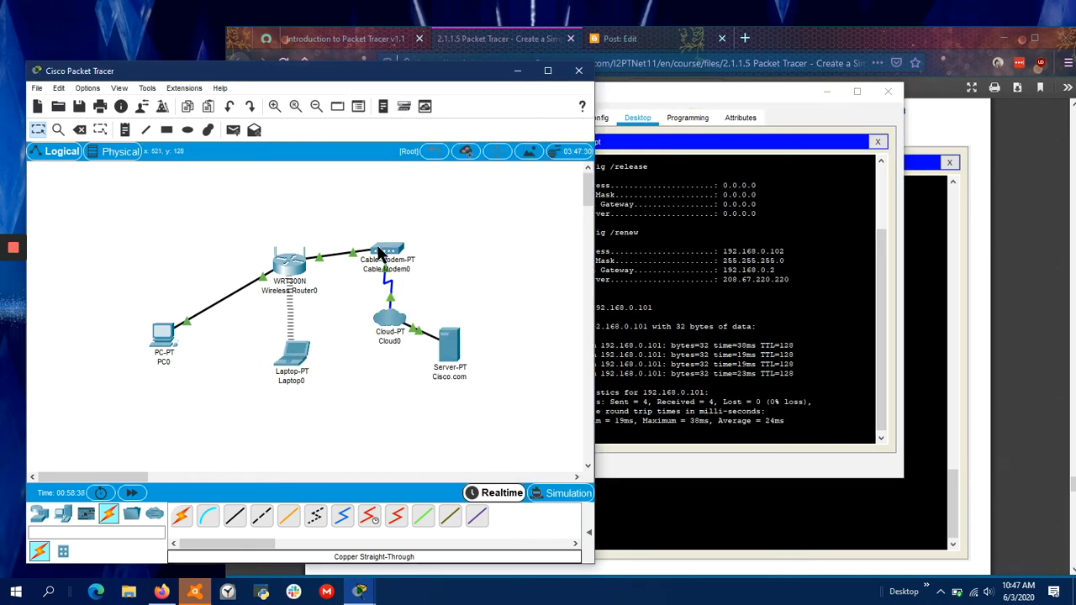
Step: Check Cable Modem0's global settings and physical modules, and close the modem's and the laptop's windows
left_click(379, 252)
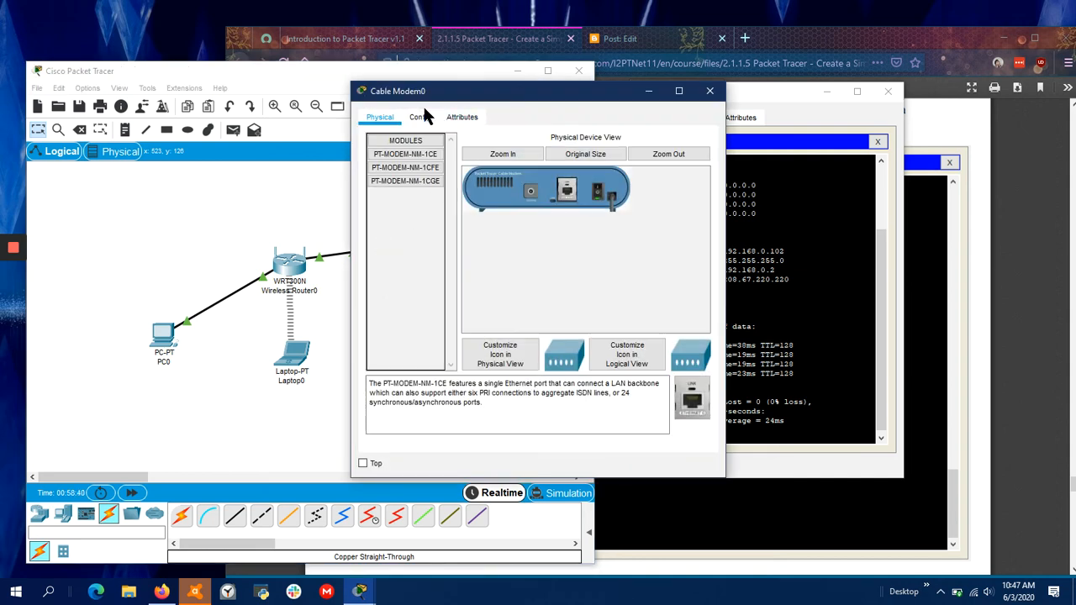
left_click(420, 115)
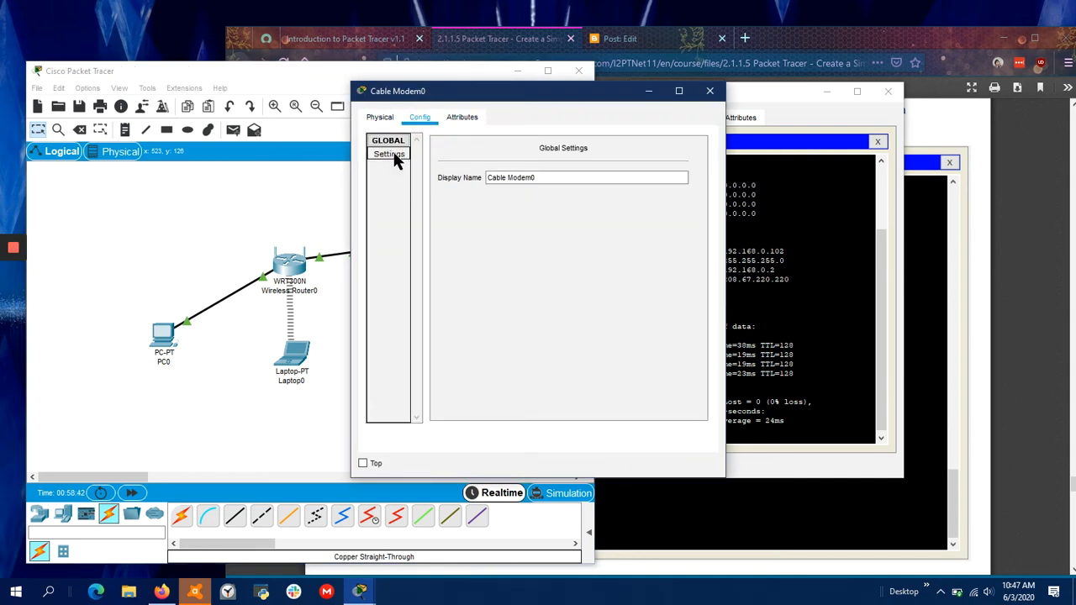
left_click(380, 121)
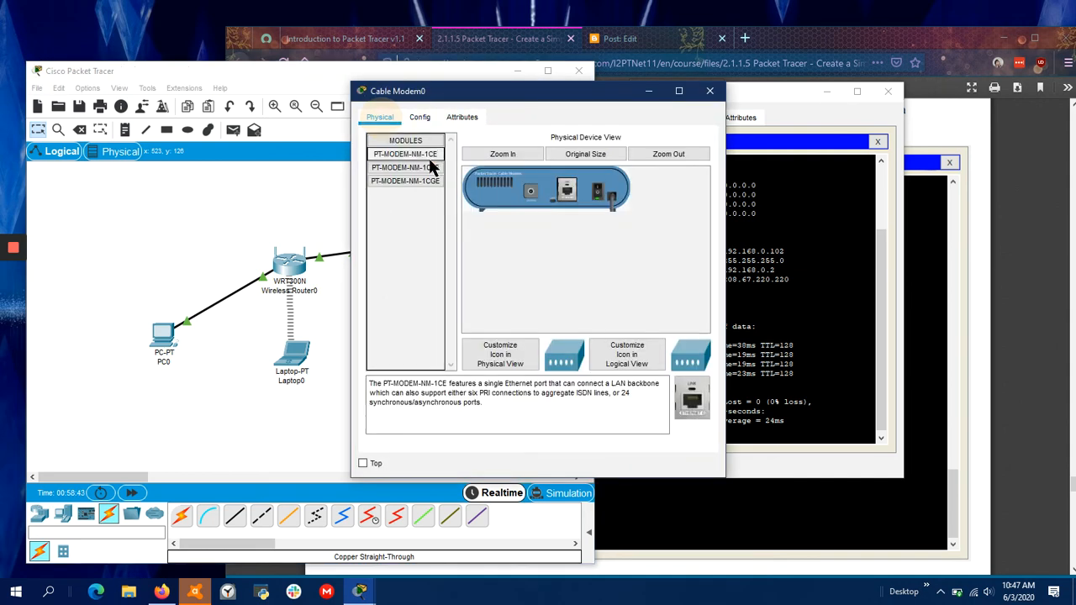
left_click(710, 91)
left_click(887, 91)
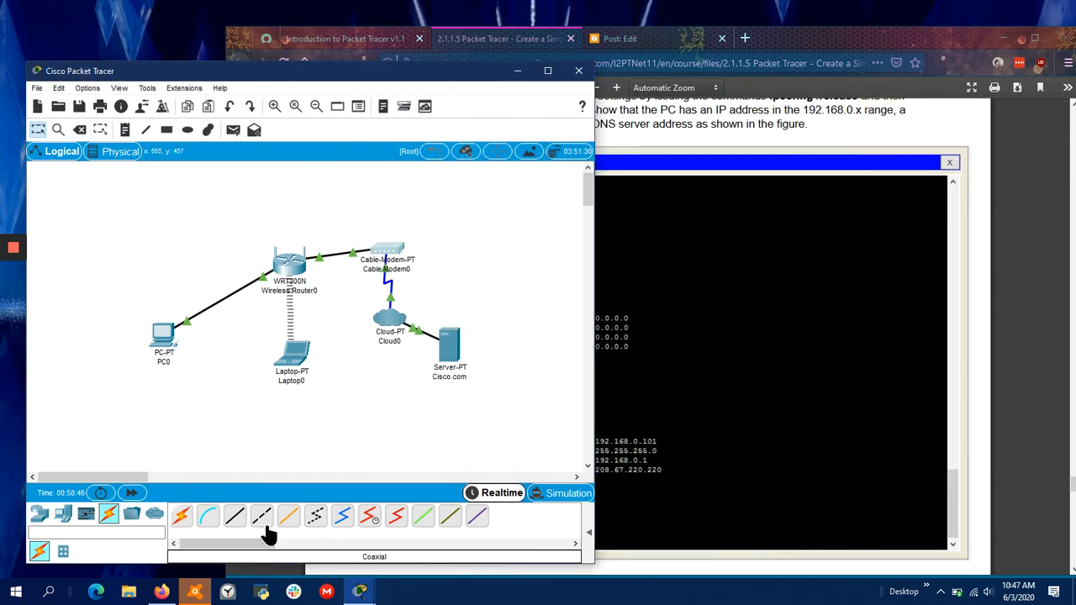
Step: Run the network in Simulation mode with the workspace maximized, and inspect the STP PDU arriving at PC0
left_click(558, 494)
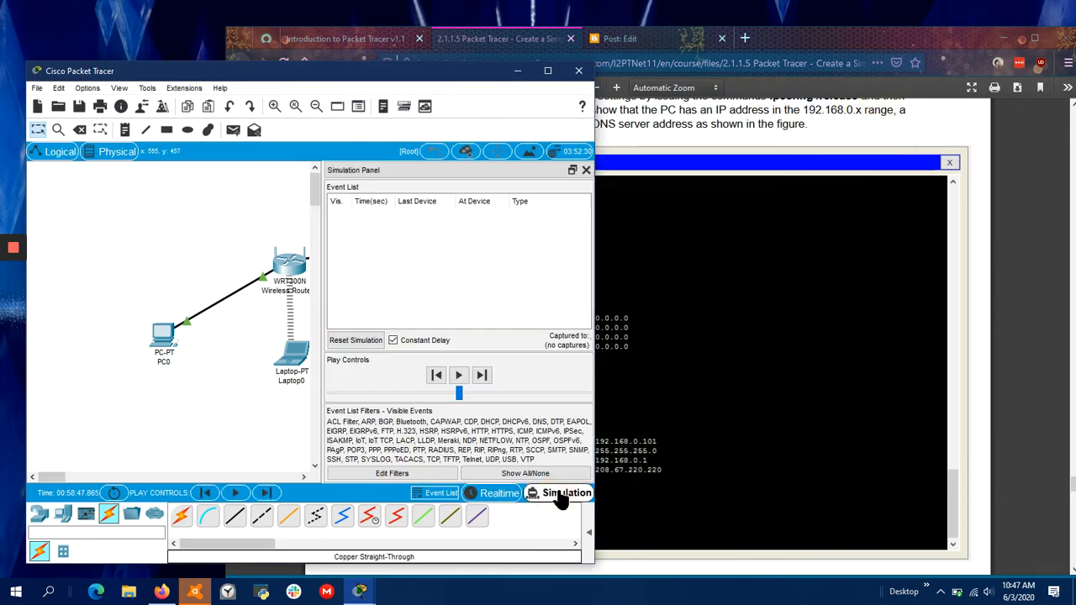
left_click(547, 71)
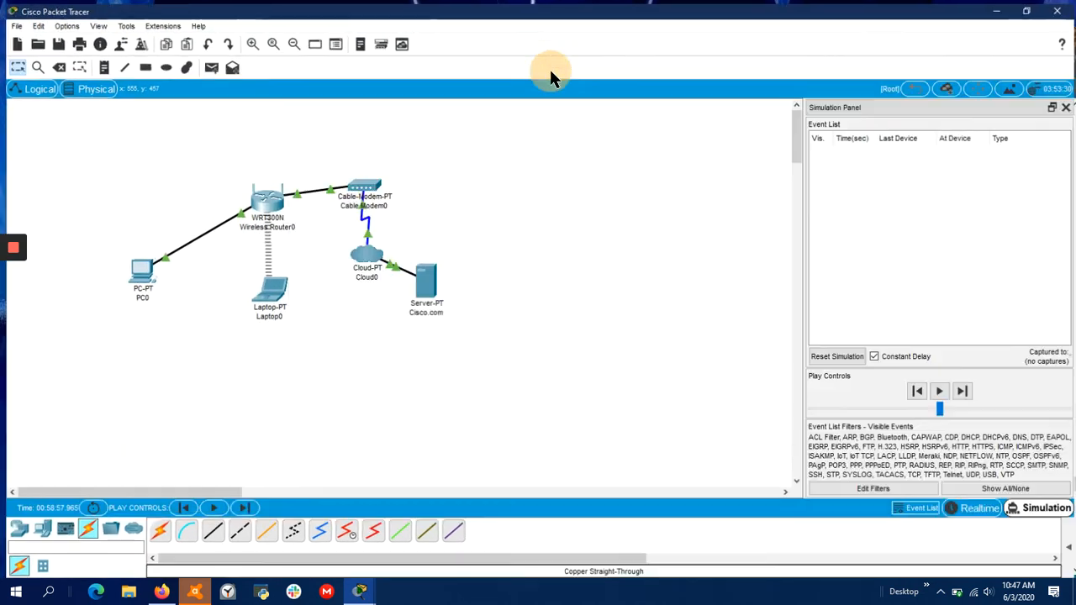
left_click(939, 391)
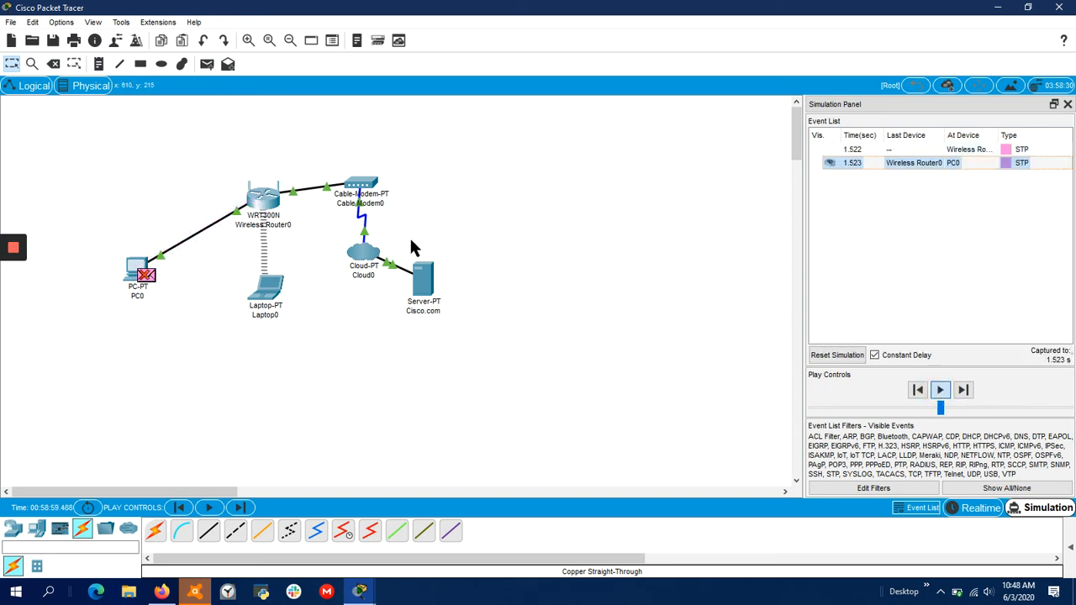
left_click(147, 275)
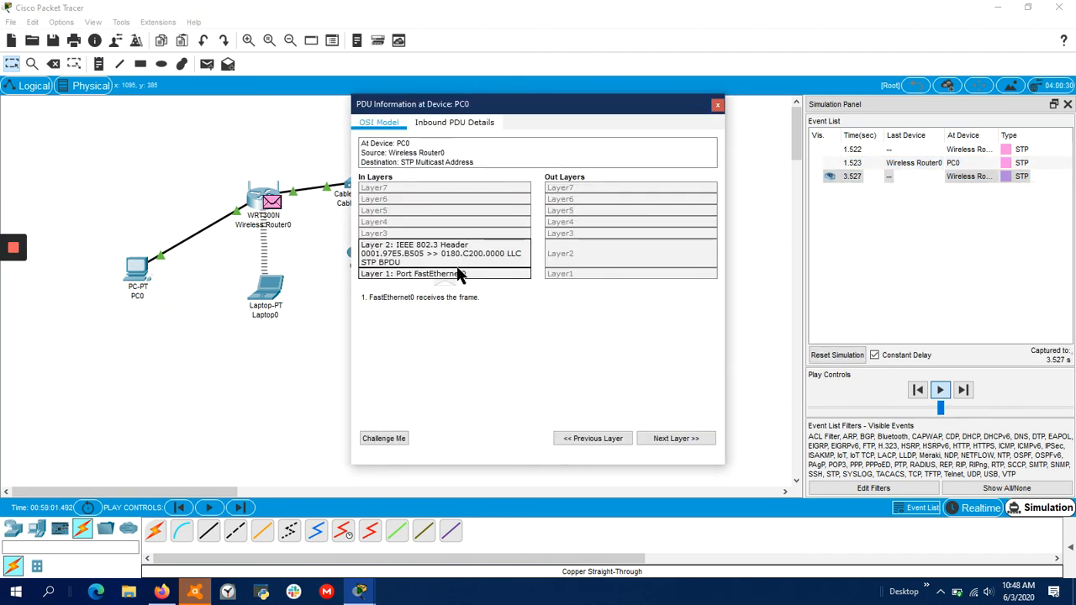
left_click(717, 104)
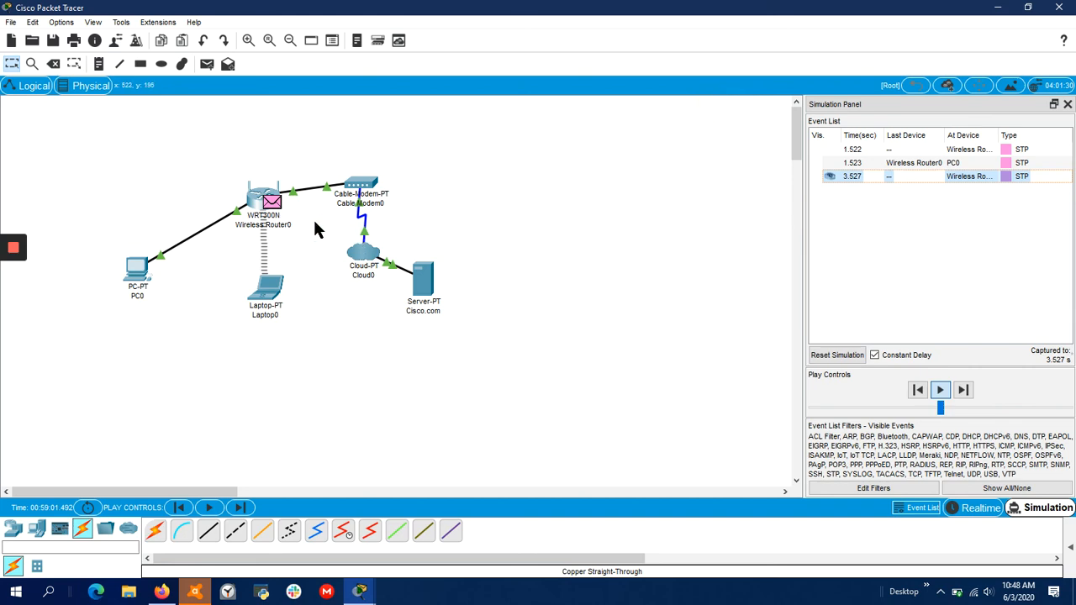
Step: Ping Cisco.com from PC0's command prompt to trace its packets in the simulation, and close PC0's window
left_click(137, 283)
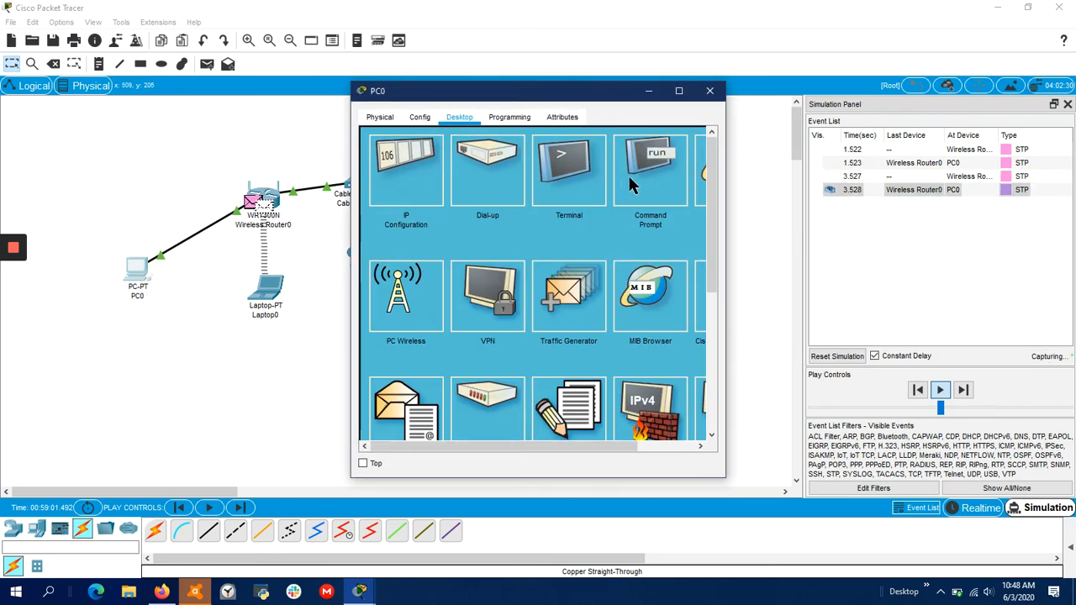
left_click(631, 178)
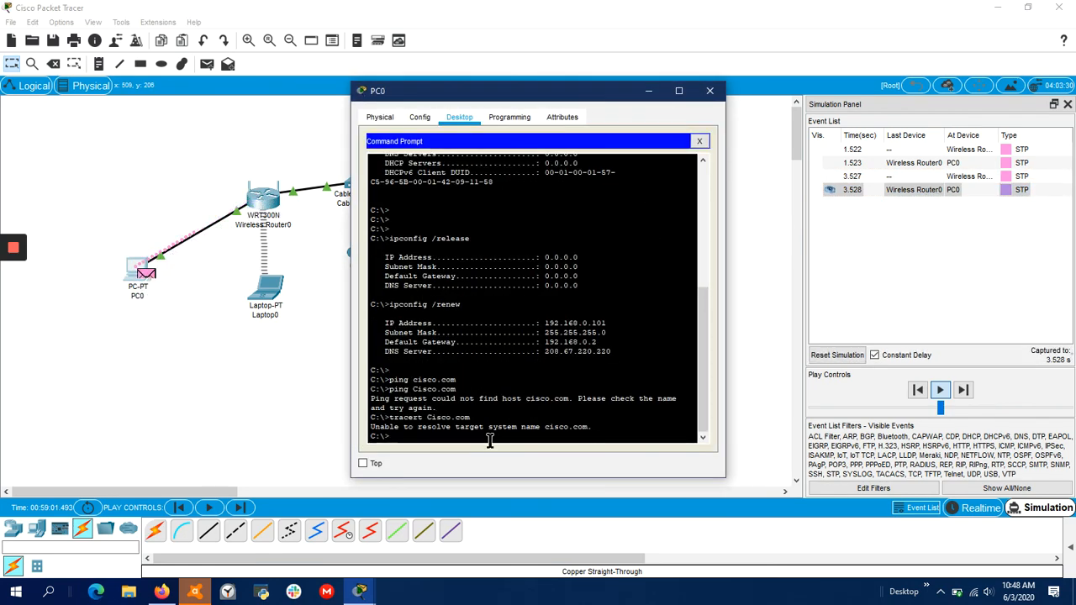
key("Up")
key("Up")
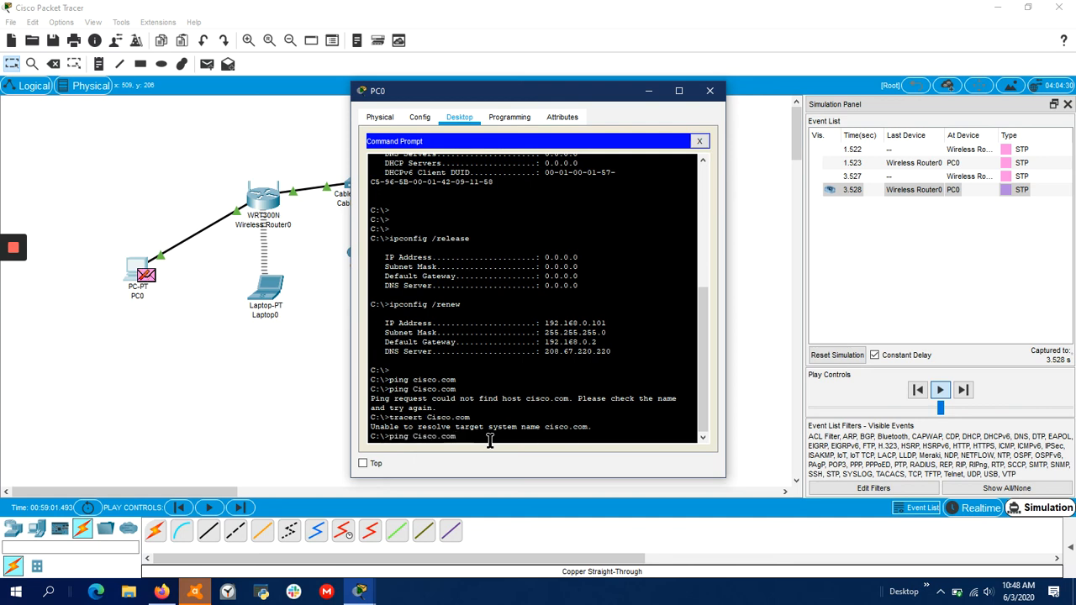
key("Return")
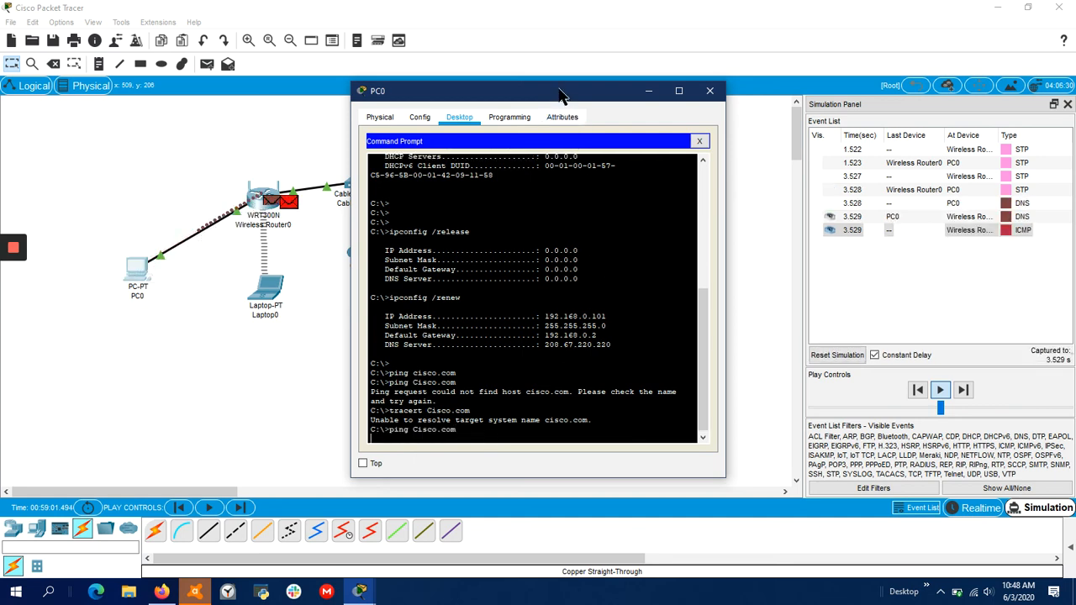
left_click_drag(561, 94, 637, 207)
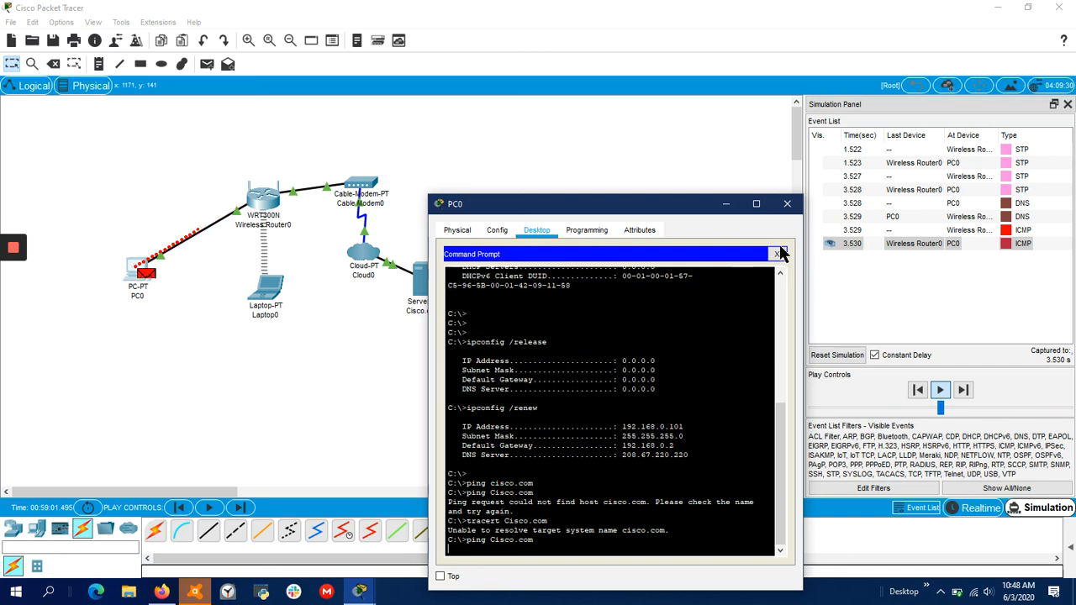
left_click(793, 204)
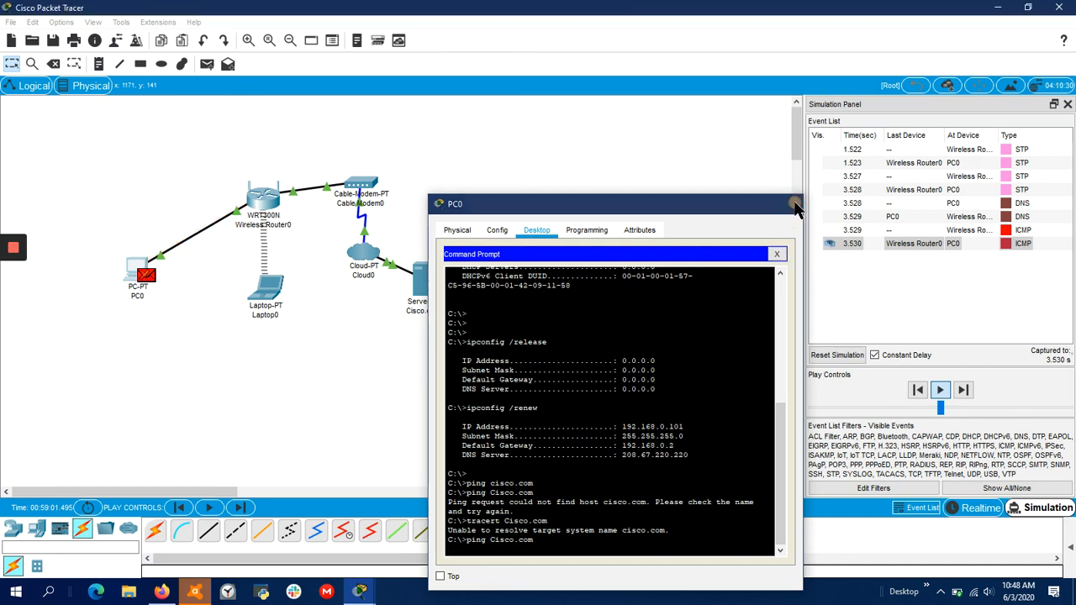
Step: Restore the Packet Tracer window to its smaller size, close the simulation panel and return to Realtime mode
left_click_drag(889, 14, 376, 95)
left_click(588, 184)
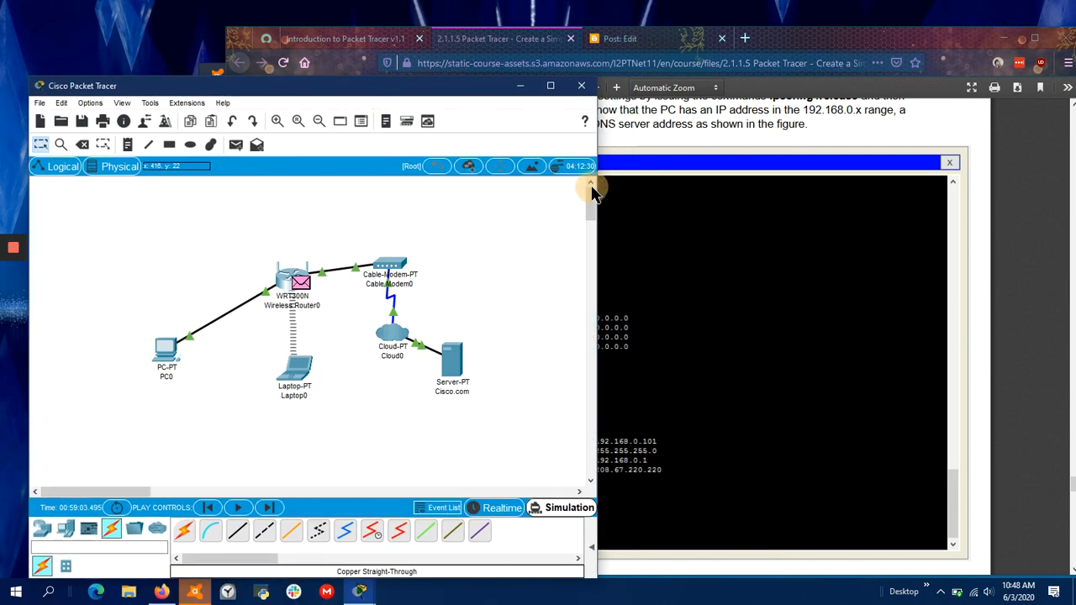
left_click(496, 509)
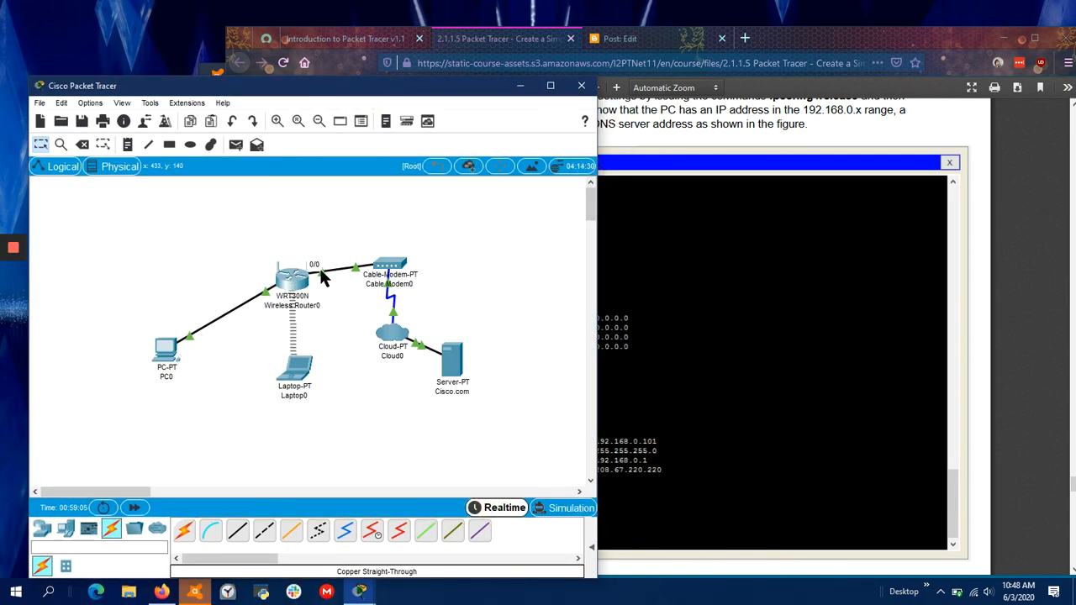
Step: Review Wireless Router0's basic setup page and physical ports, and minimize its window
left_click(294, 276)
left_click(343, 117)
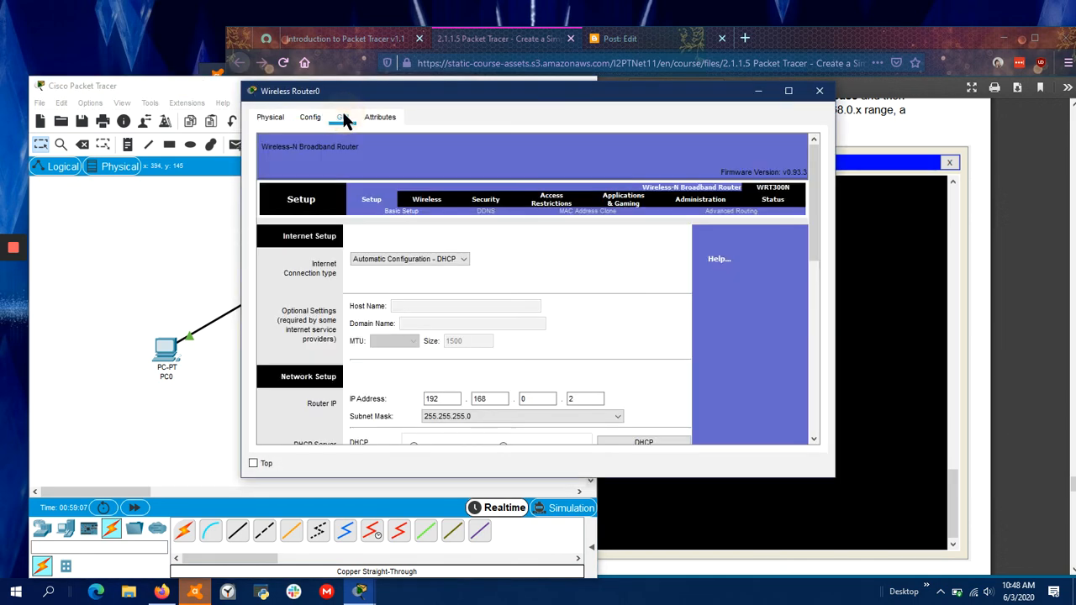
left_click(271, 117)
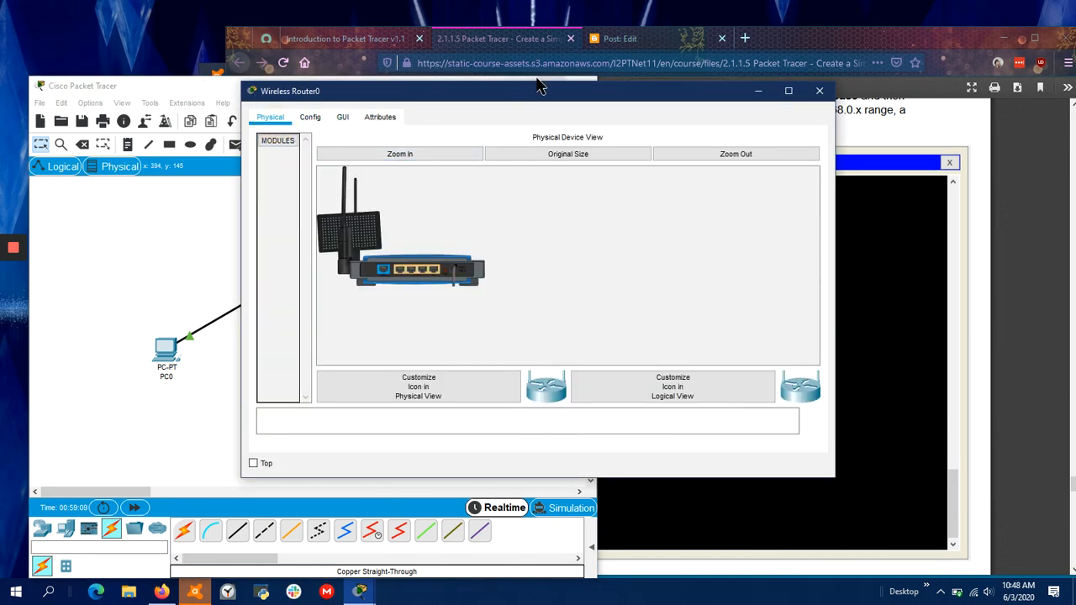
left_click_drag(537, 96, 406, 119)
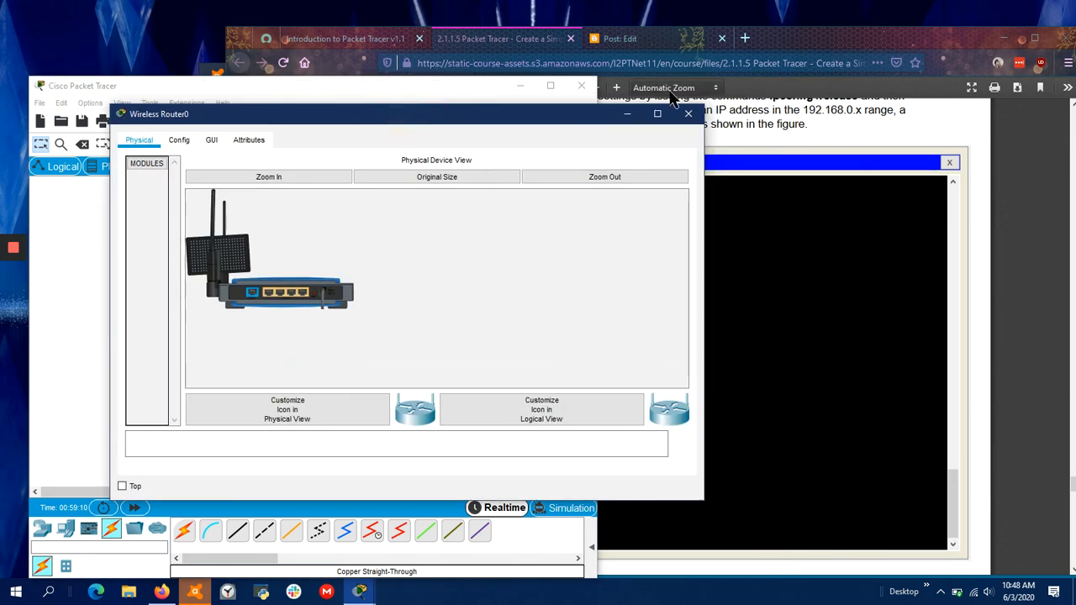
left_click(627, 115)
Step: Go back to the addressing table on page 1 of the lab instructions
left_click(986, 224)
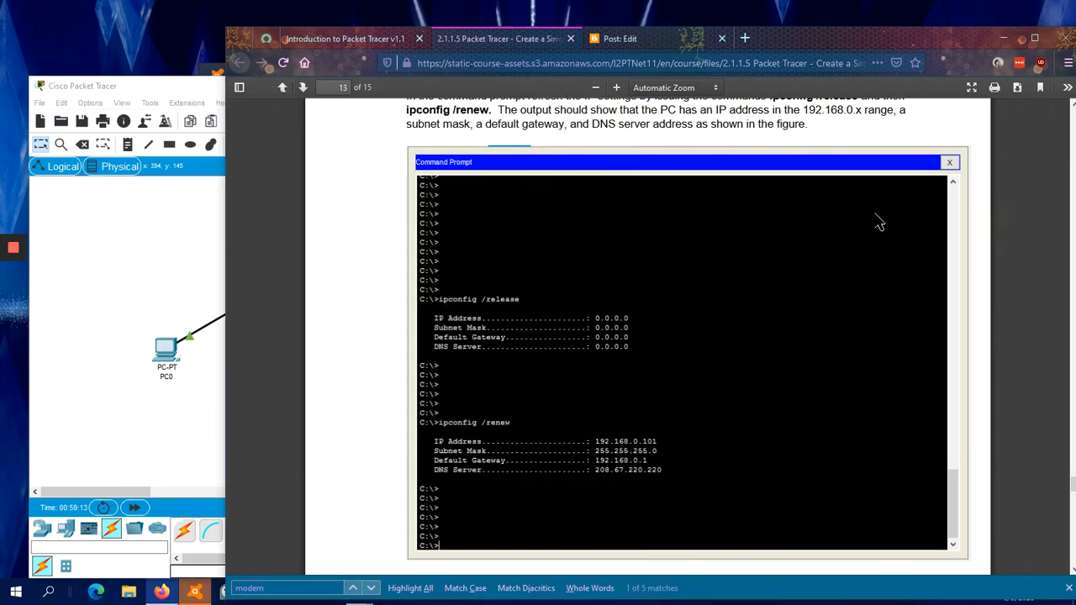
scroll(925, 237, "up", 10)
scroll(924, 250, "up", 20)
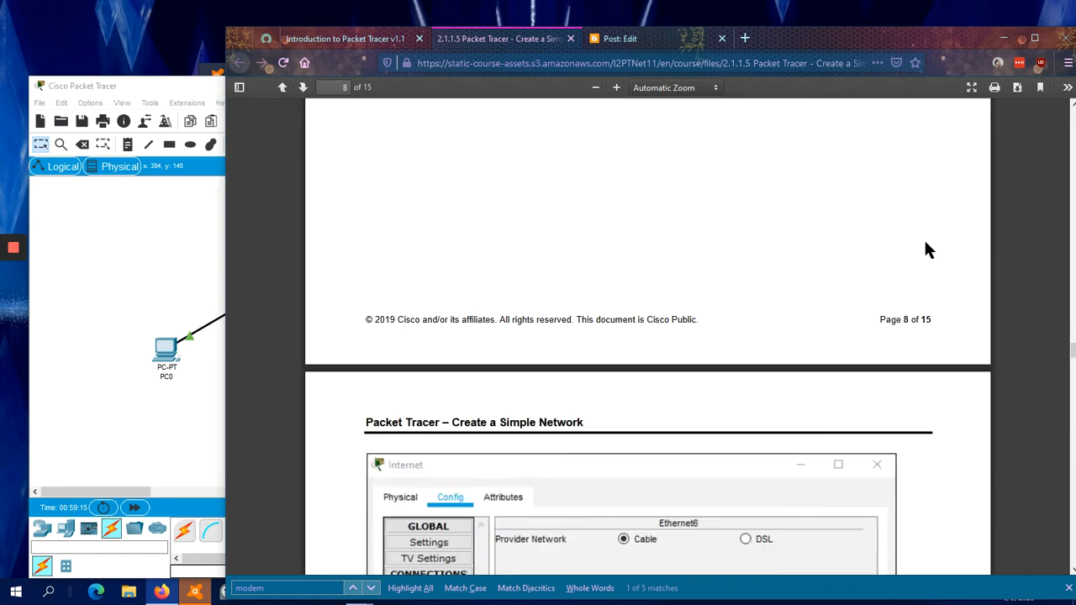
scroll(925, 242, "up", 12)
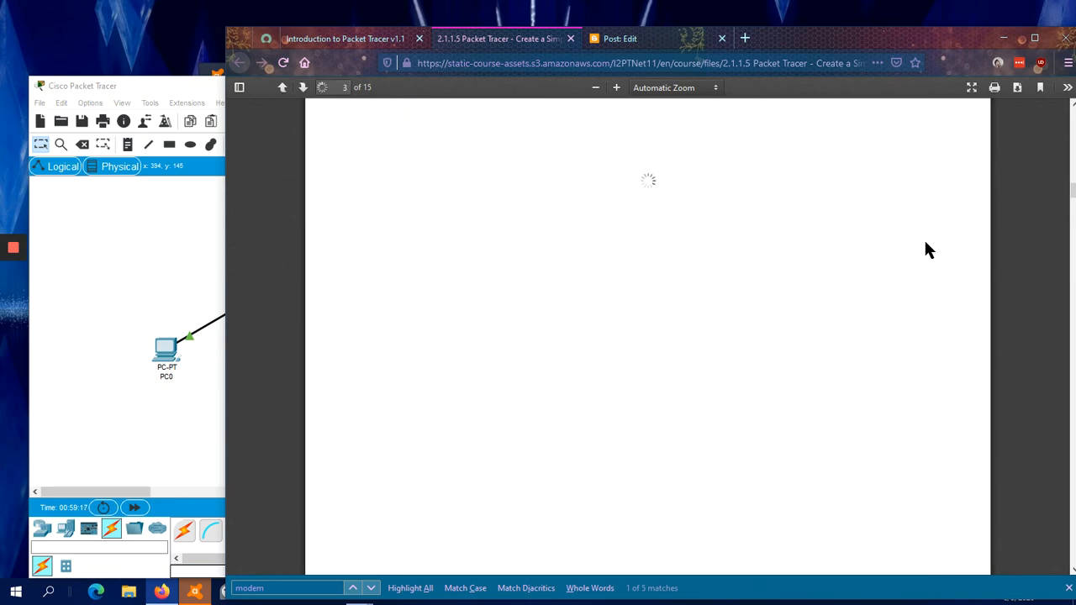
scroll(923, 238, "up", 10)
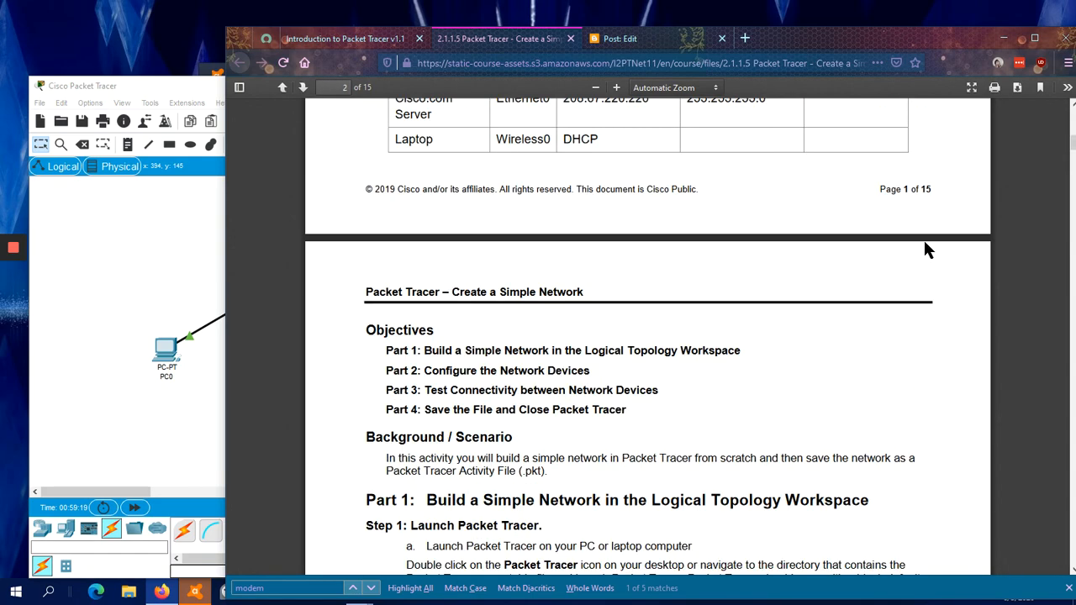
scroll(921, 244, "down", 5)
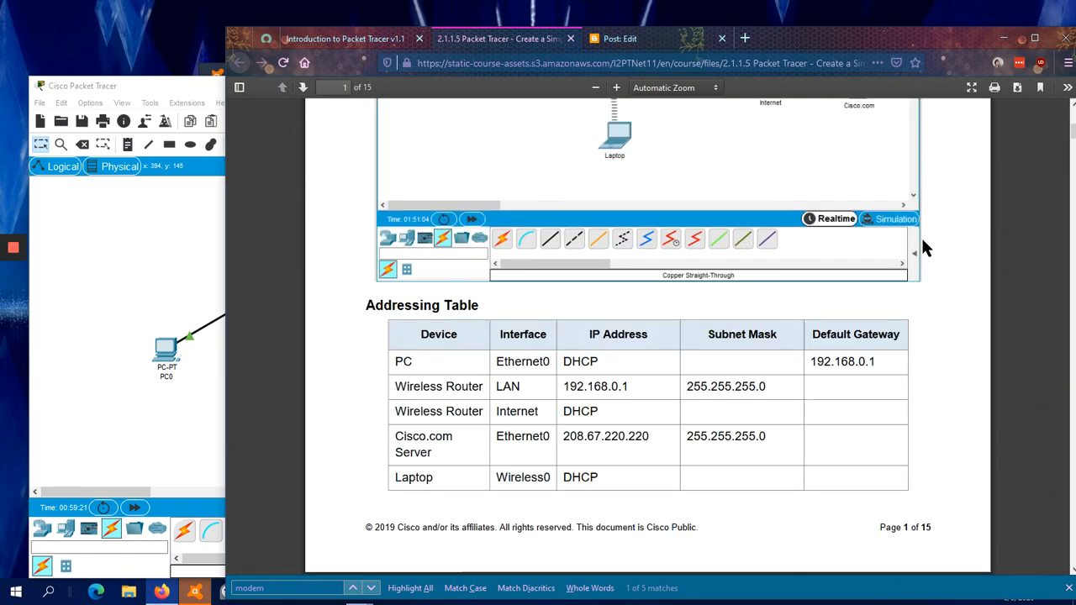
Step: Place the Packet Tracer window beside the addressing table and reattach the modem cable to Wireless Router0
left_click(193, 254)
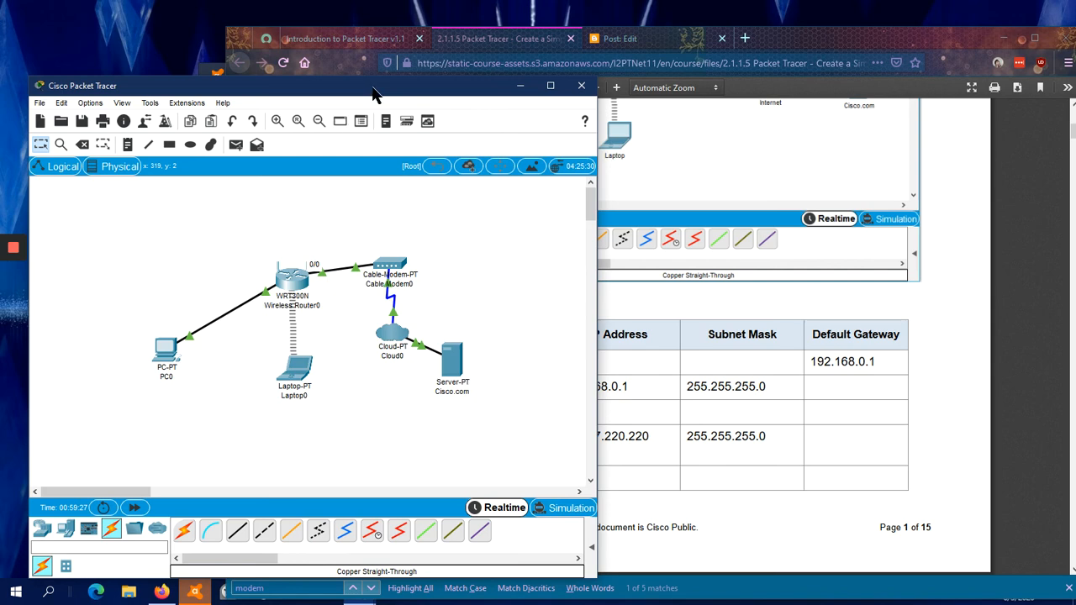
left_click_drag(371, 91, 174, 92)
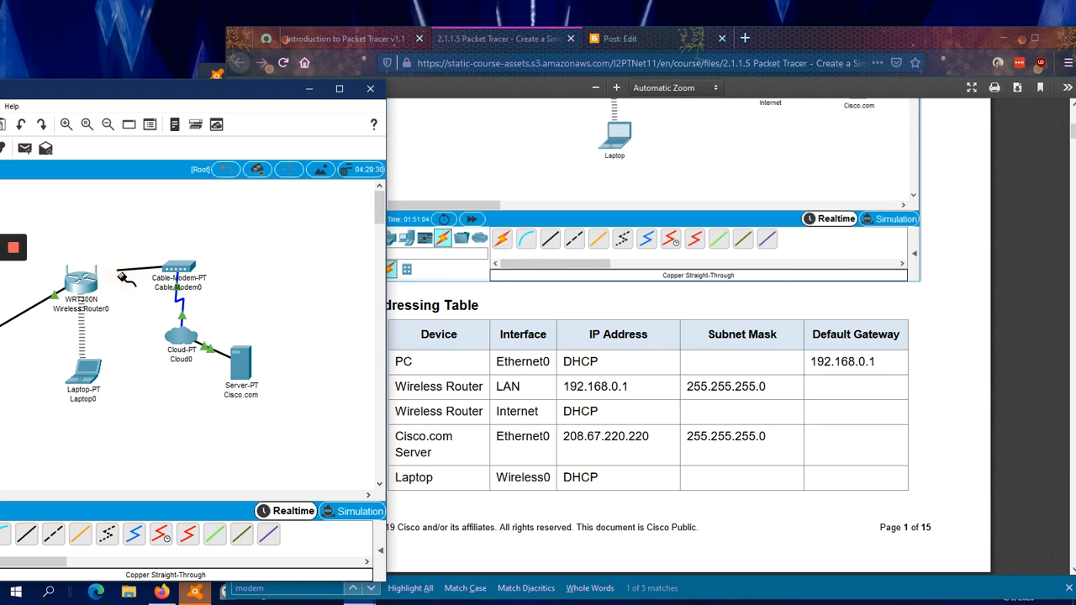
left_click(95, 281)
left_click(117, 289)
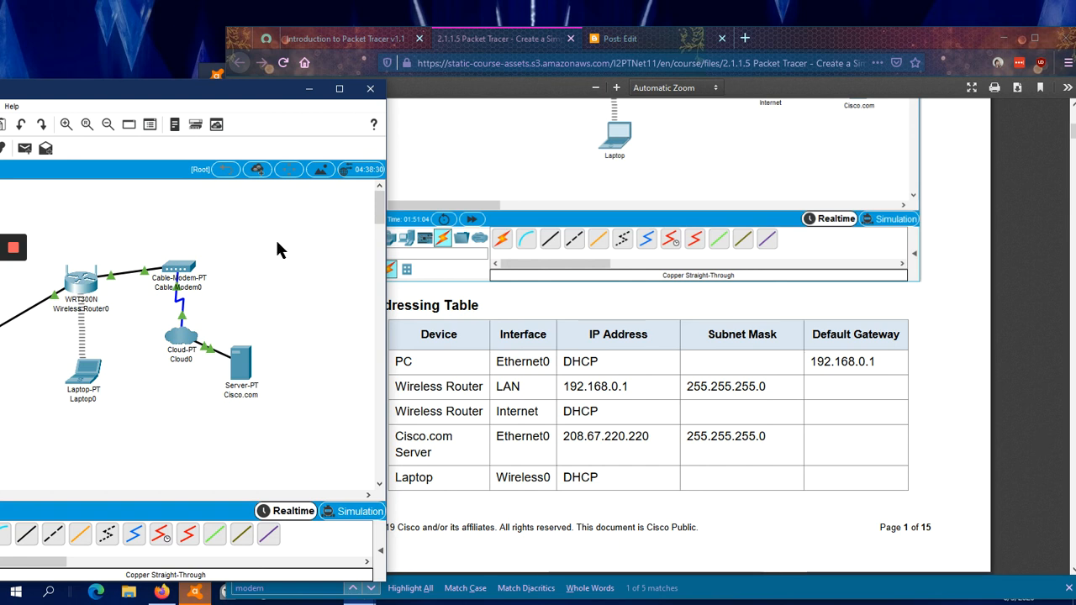
Step: Check Cloud0's physical view and FastEthernet8 provider network setting, and close its window
left_click(181, 336)
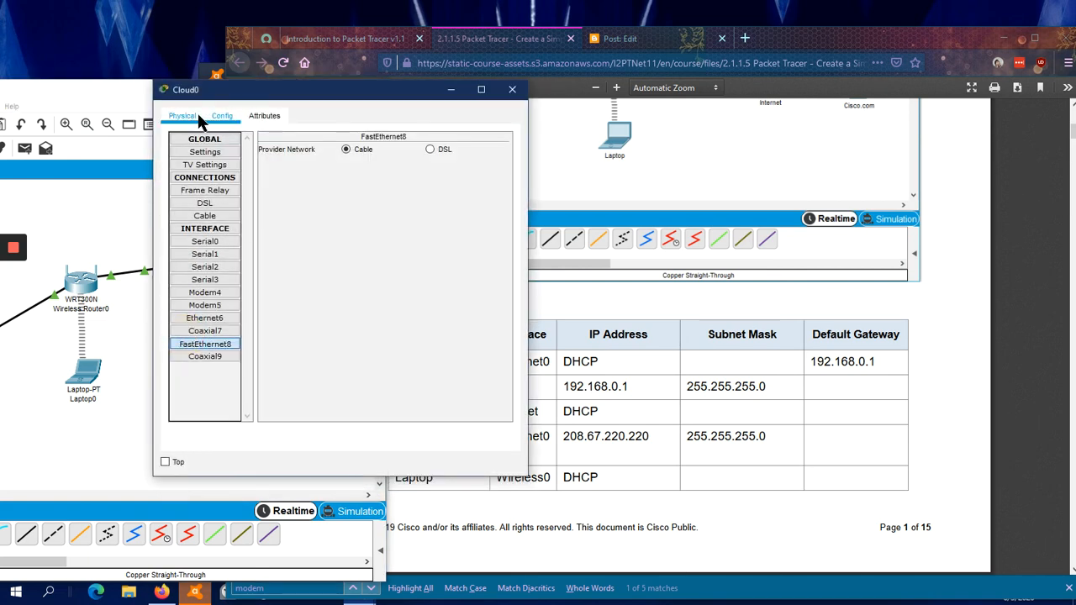
left_click(185, 116)
left_click(221, 116)
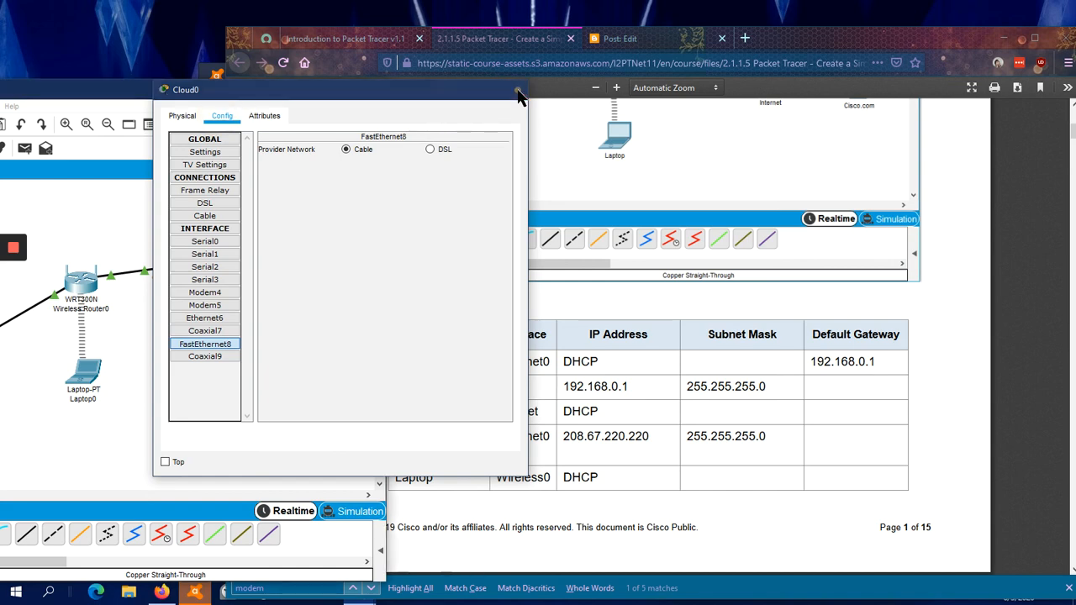
left_click(511, 89)
Step: Compare with the addressing table and reconnect the modem cable to Wireless Router0, choosing its Internet port
scroll(460, 302, "down", 3)
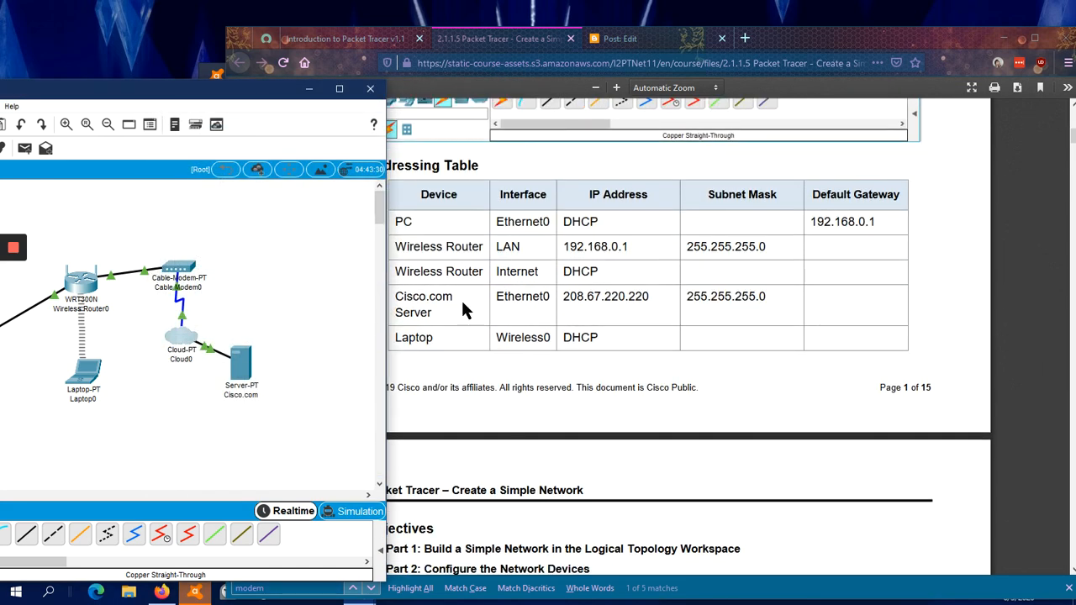
left_click(110, 277)
left_click(99, 280)
left_click(100, 282)
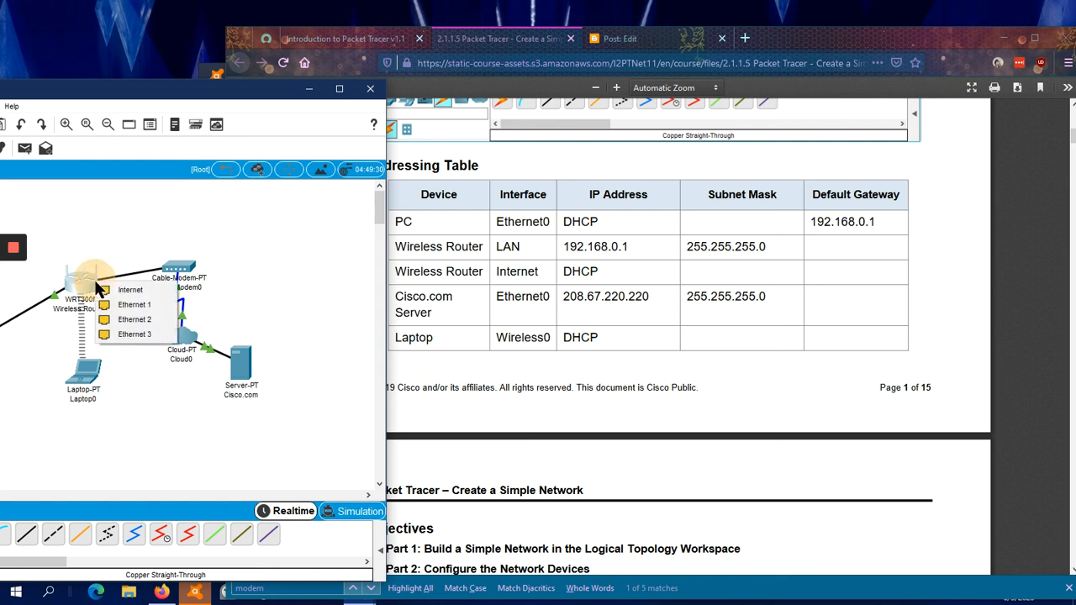
left_click(112, 288)
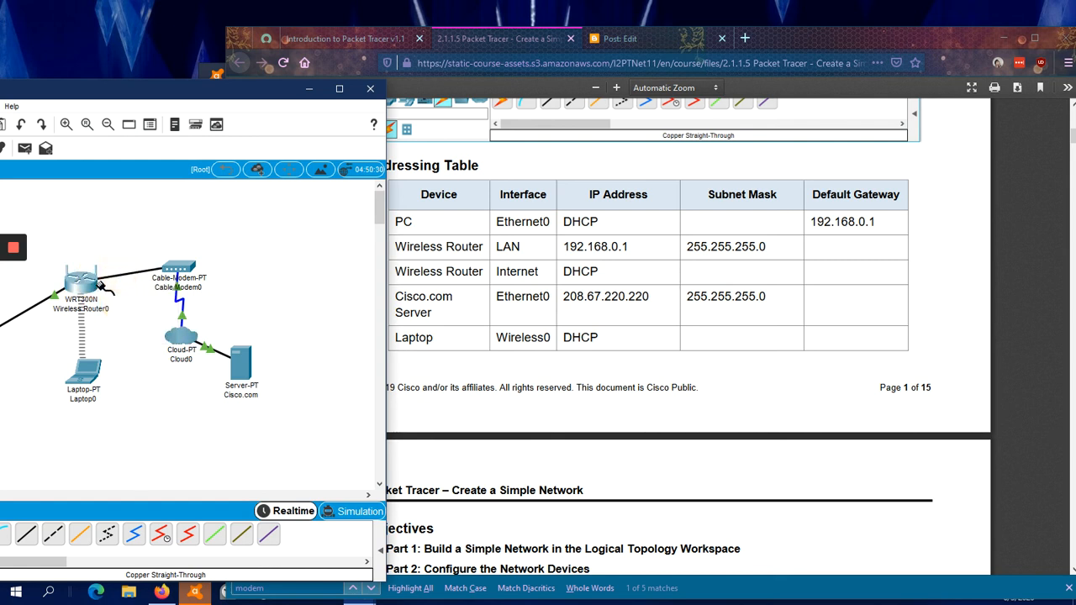
left_click(109, 286)
left_click(118, 301)
left_click(99, 286)
left_click(122, 304)
left_click(95, 274)
left_click(112, 287)
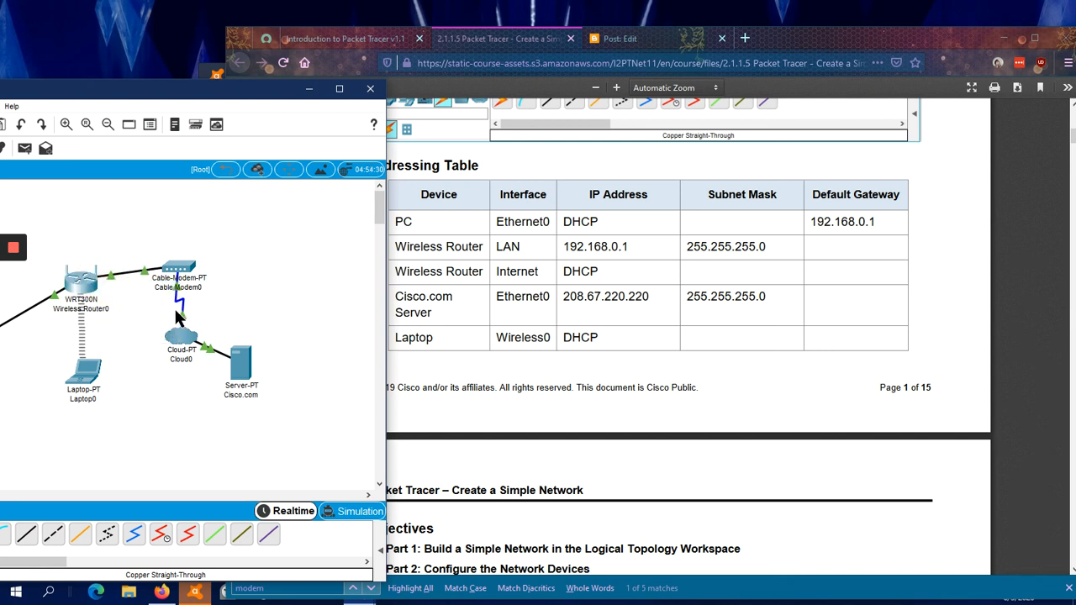
Step: Maximize the Packet Tracer window, switch the network to Simulation mode and check Cloud0
scroll(504, 319, "down", 10)
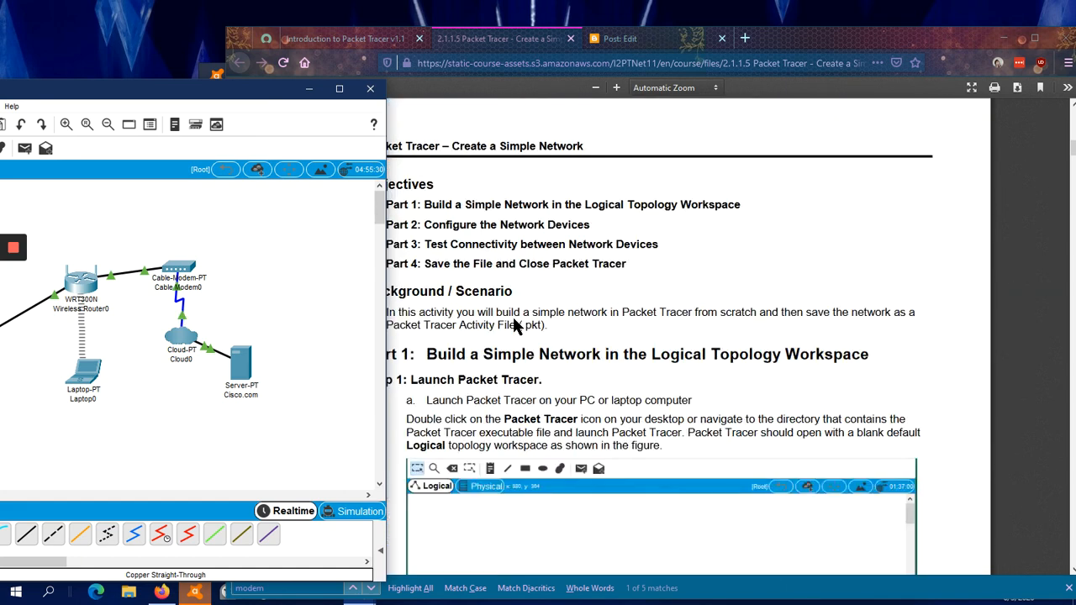
left_click(181, 334)
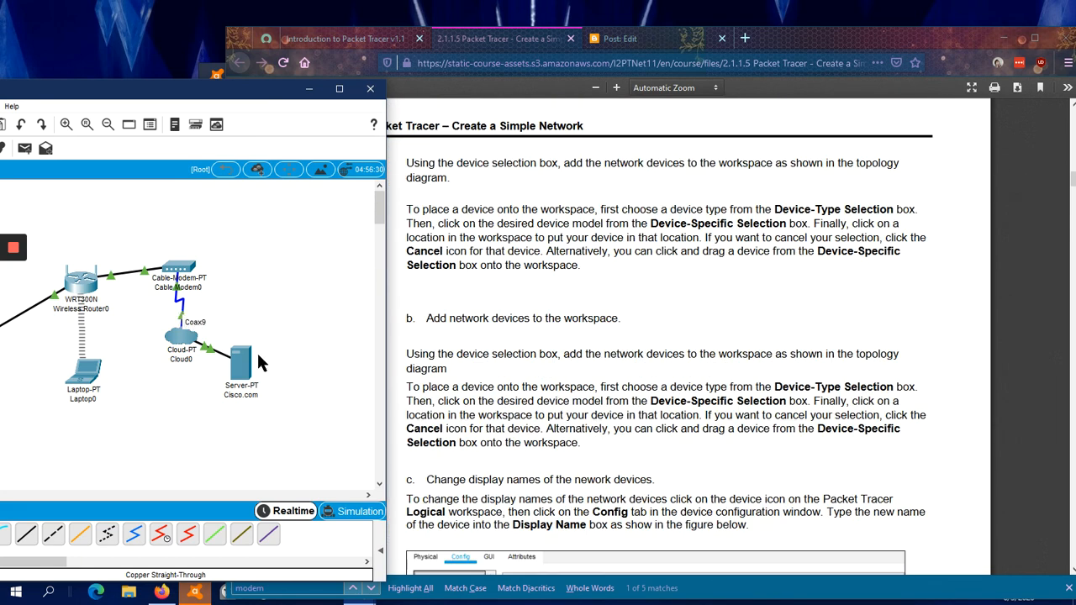
left_click(338, 89)
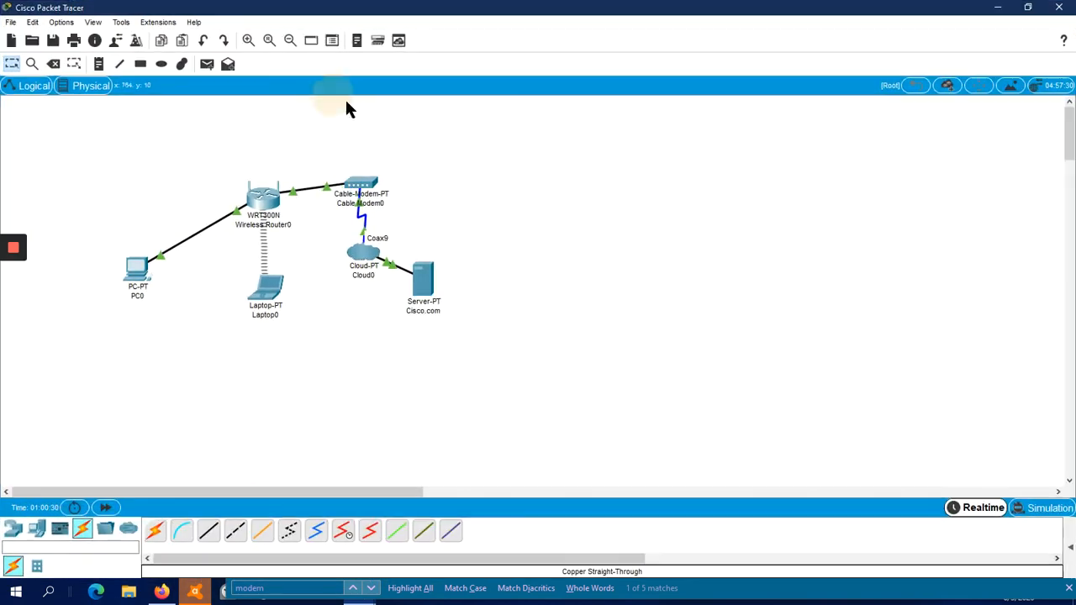
left_click(1062, 513)
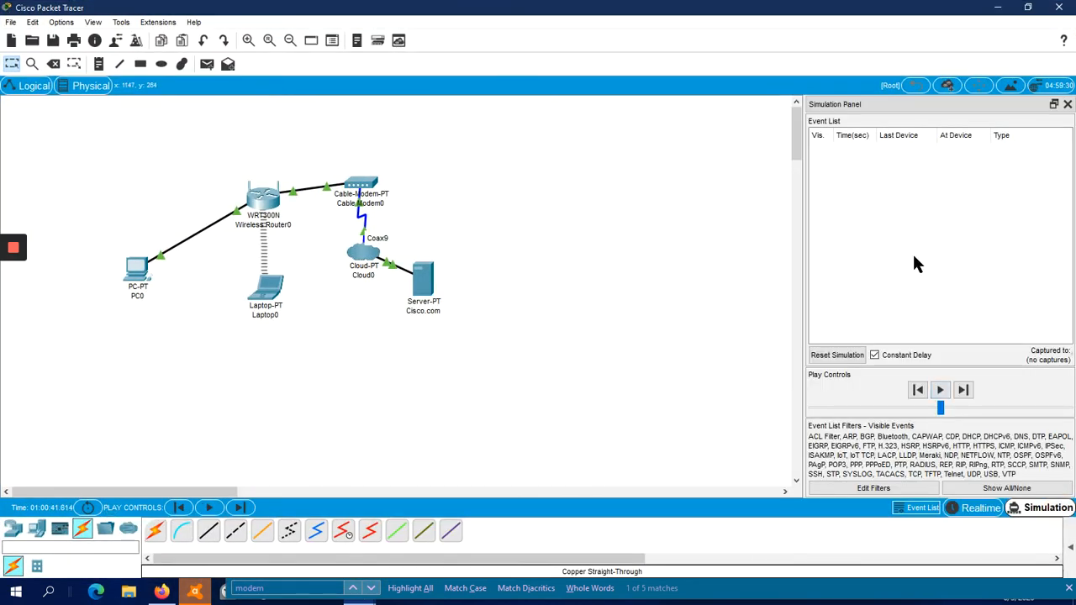
left_click(367, 261)
left_click(709, 91)
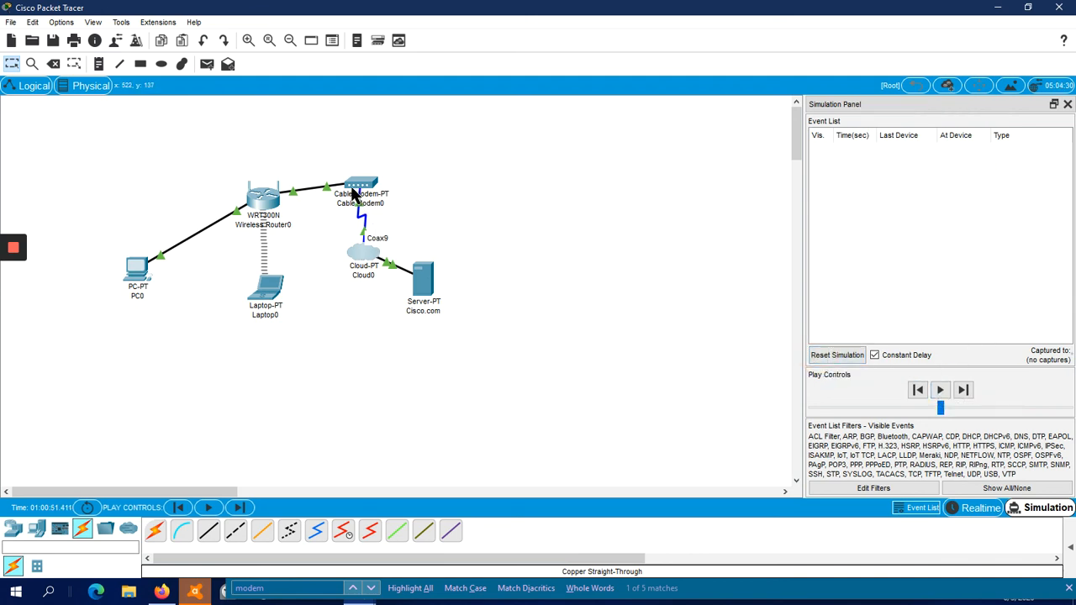
Step: Restore the Packet Tracer window to a smaller size over the lab instructions and close the Simulation Panel
mouse_move(347, 194)
left_click_drag(574, 10, 417, 70)
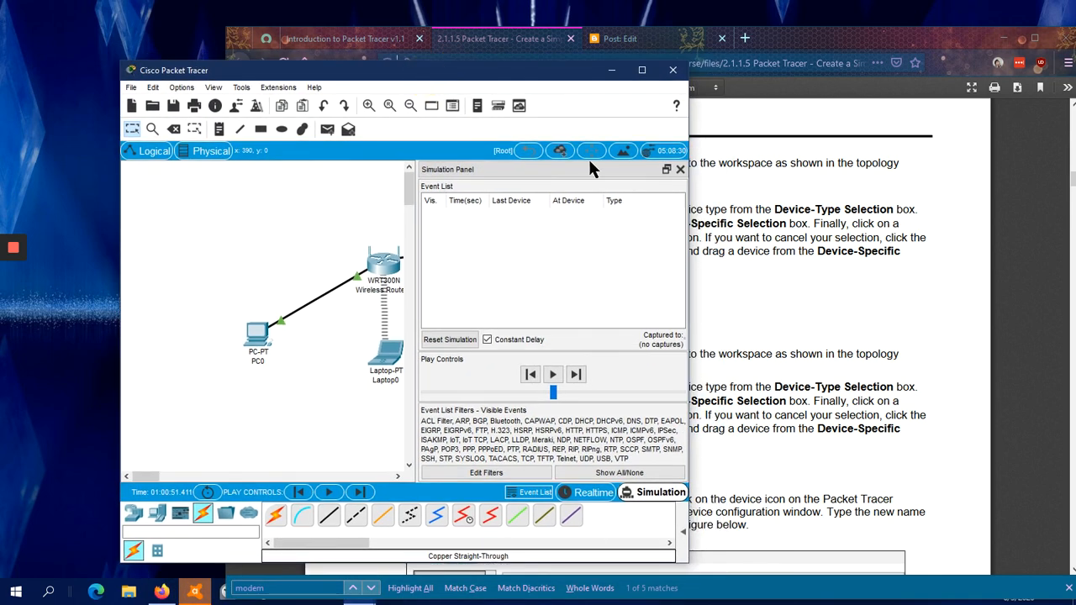
left_click(679, 169)
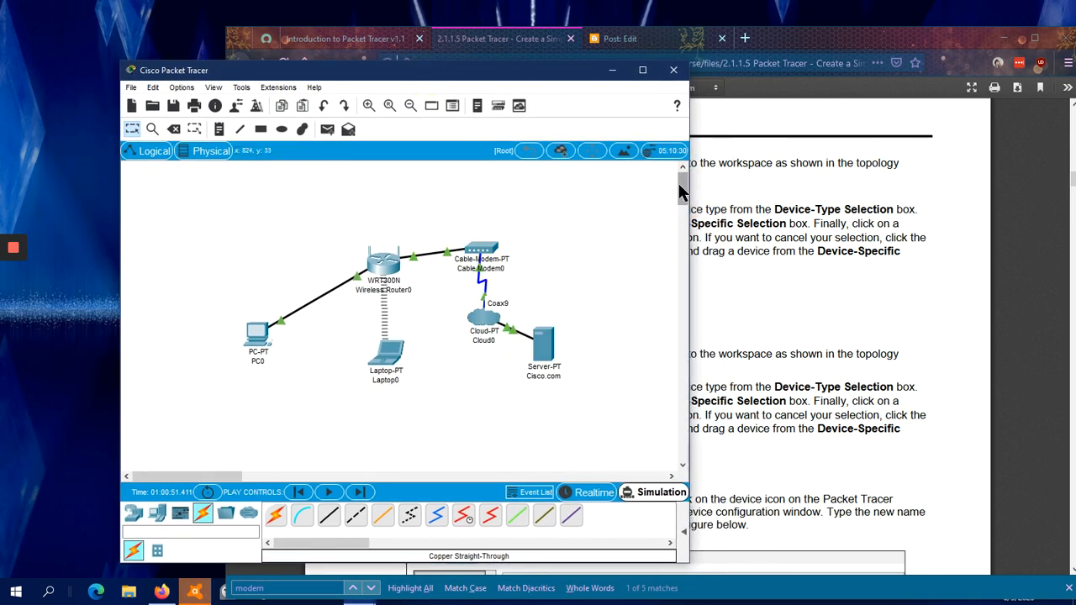
mouse_move(676, 180)
left_mouse_down()
mouse_move(688, 207)
mouse_move(679, 181)
left_mouse_up()
mouse_move(14, 252)
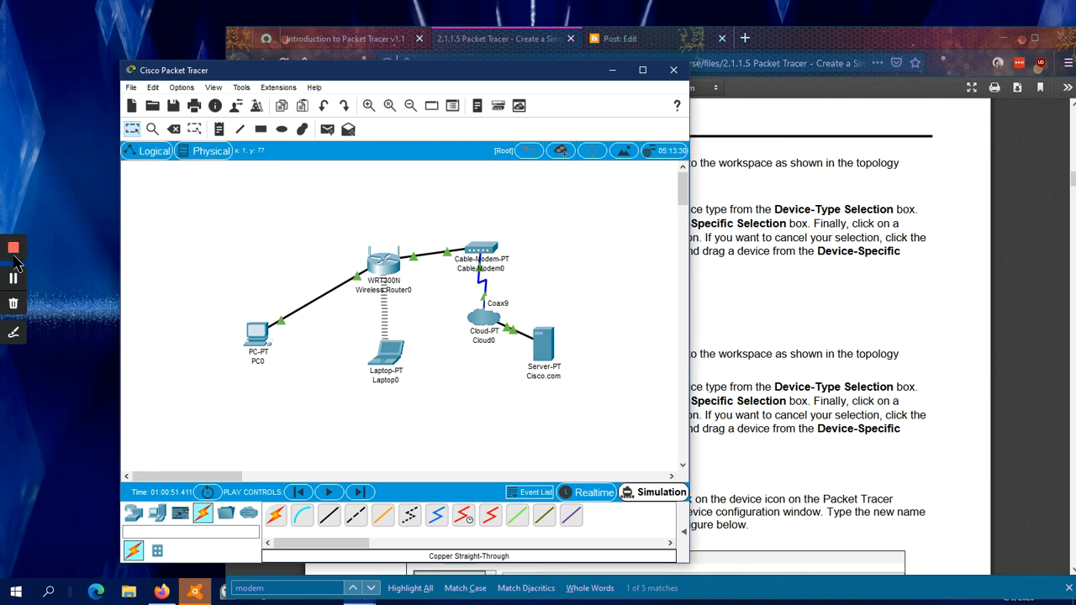